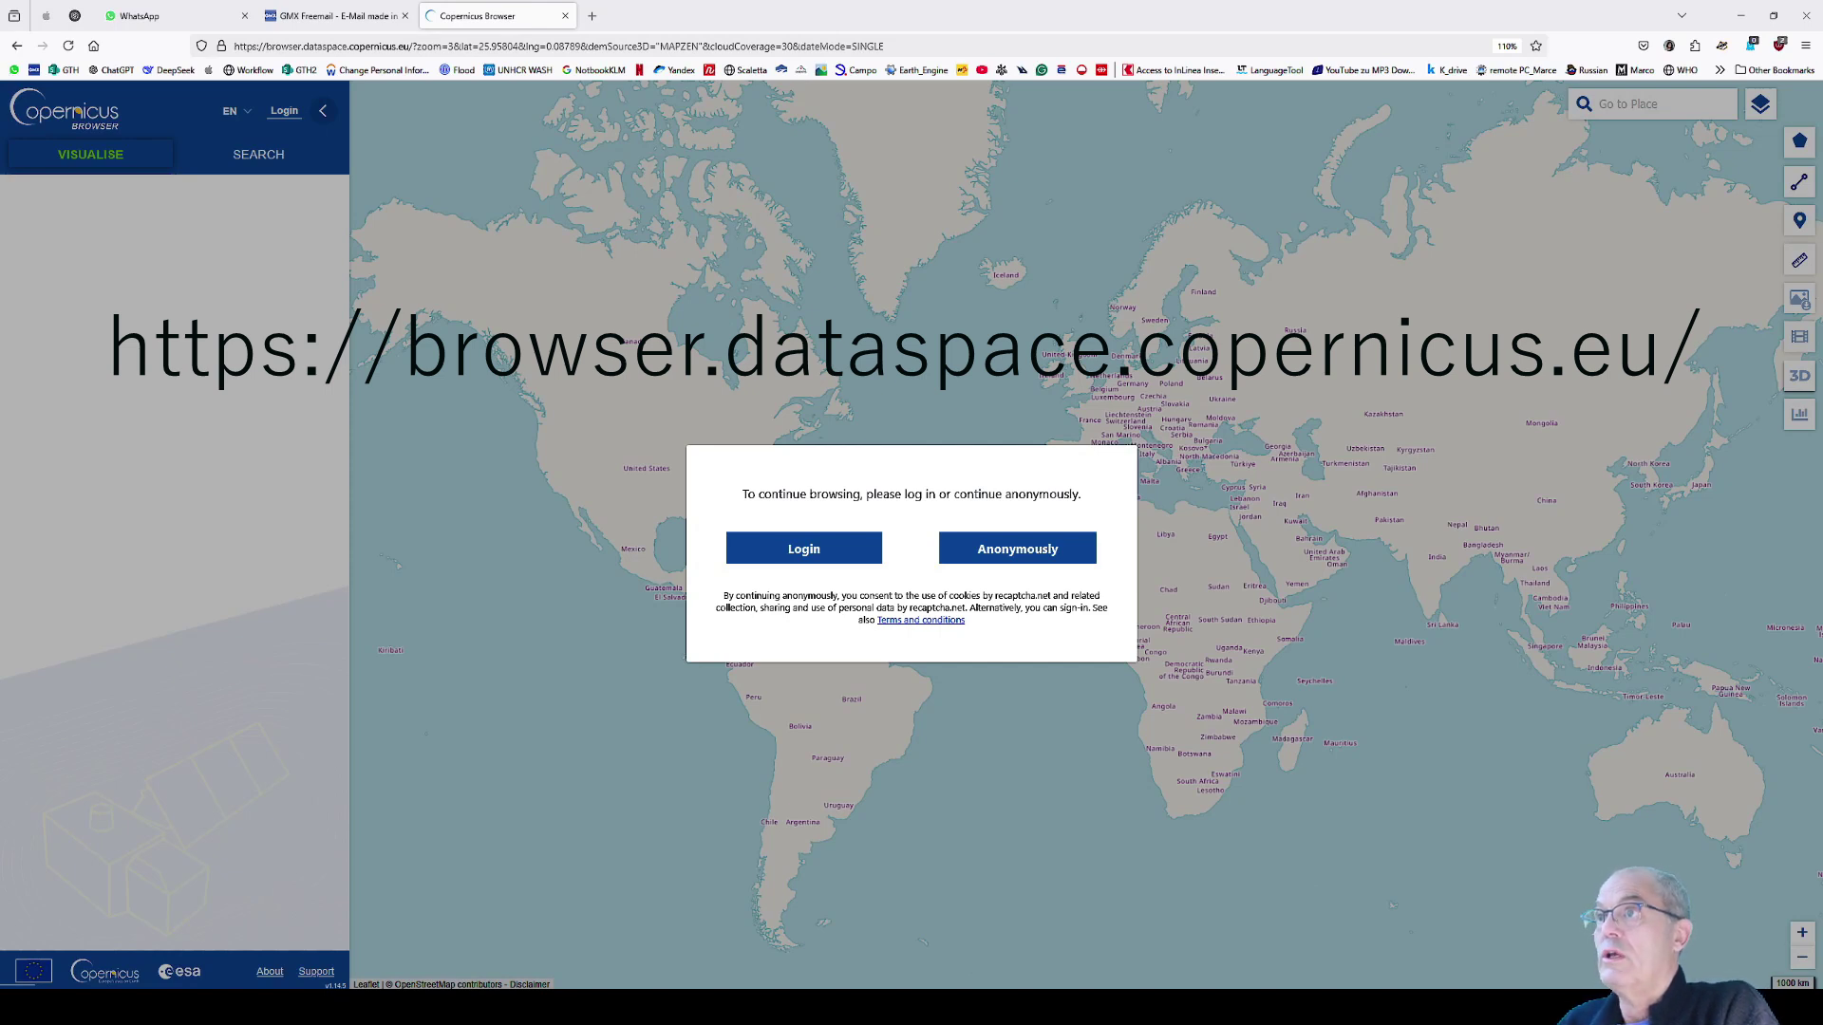
# - Log in to the Copernicus account with the prefilled credentials and dismiss the welcome tour permanently
pyautogui.click(803, 549)
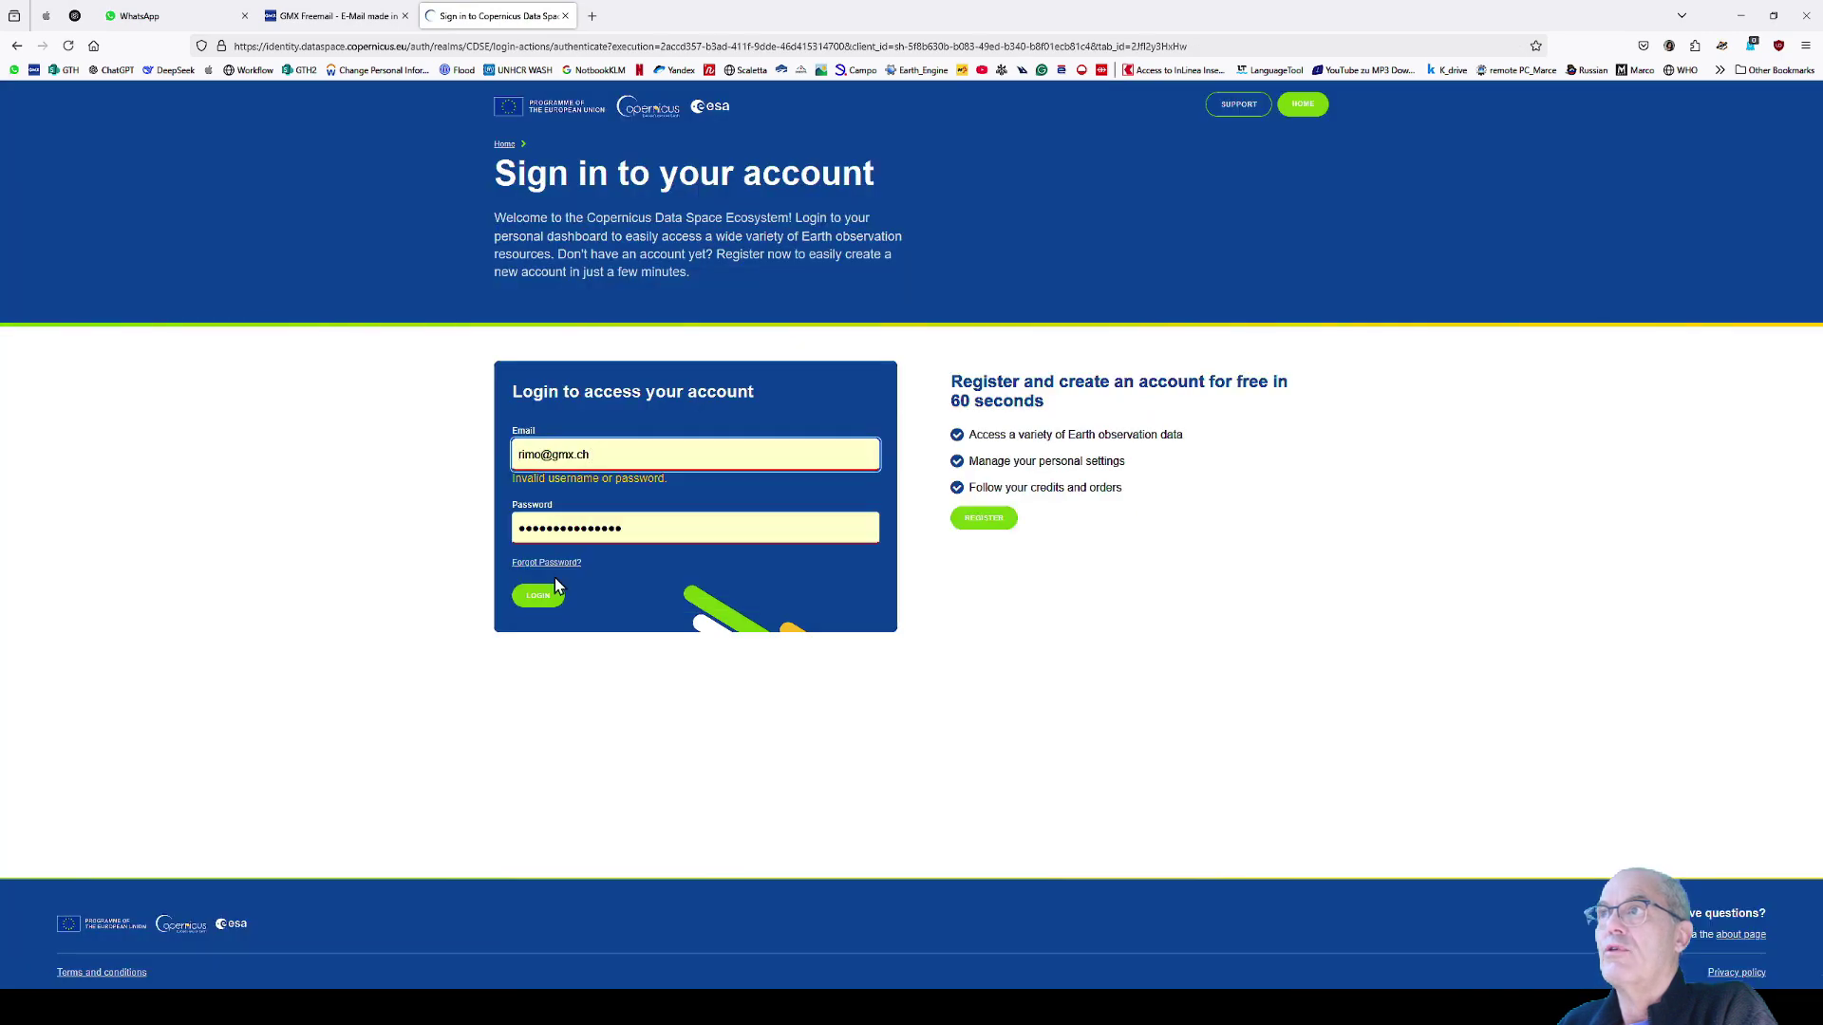
pyautogui.click(540, 596)
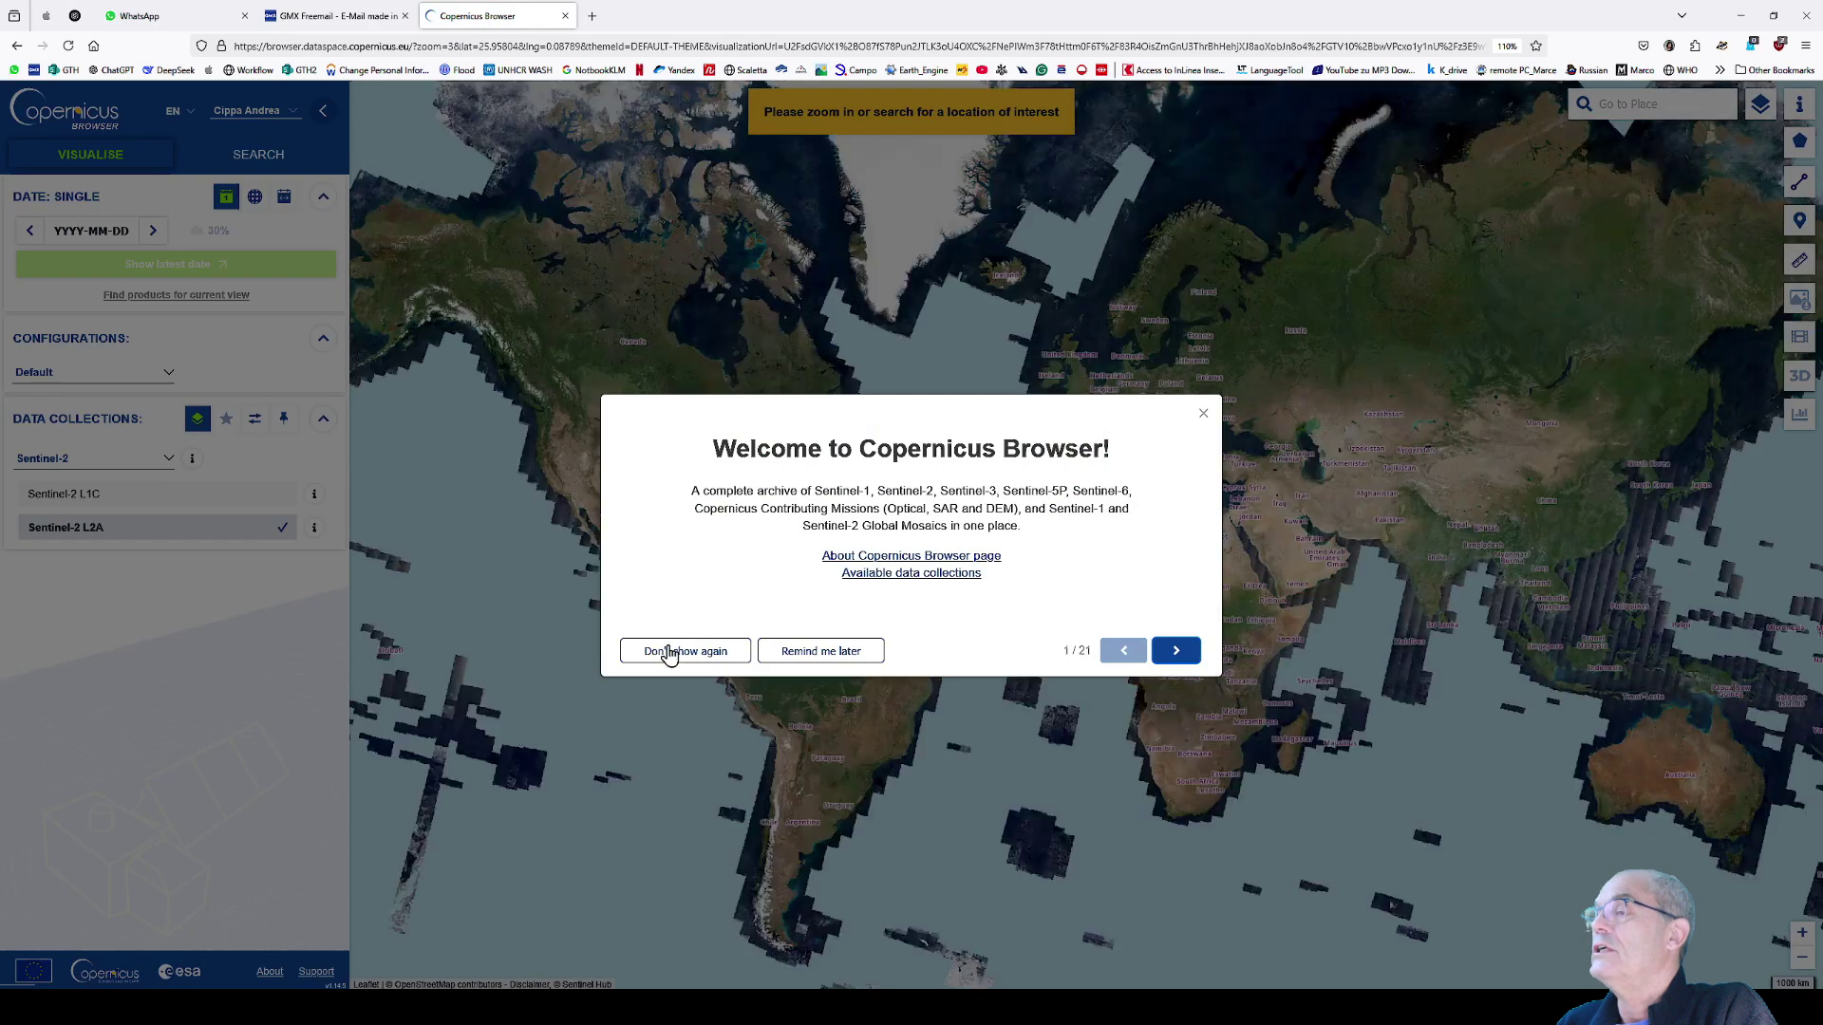
pyautogui.click(668, 652)
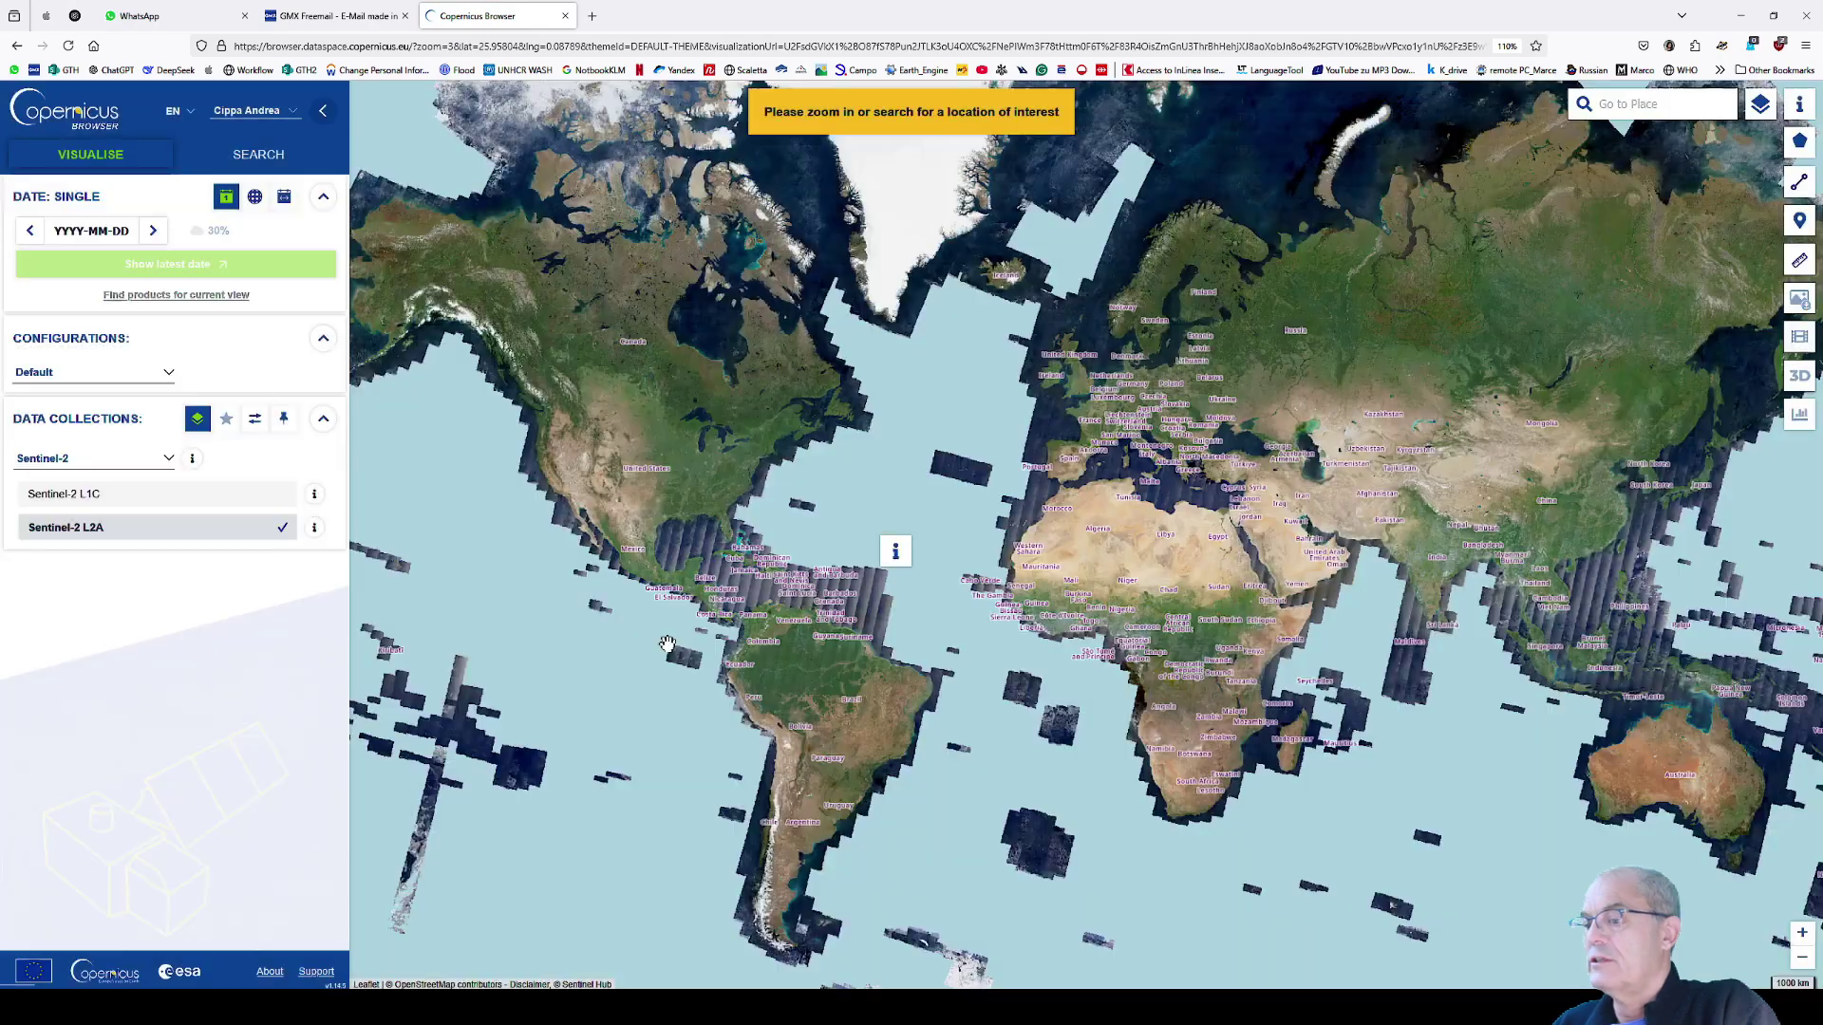
# - Search for "betou", go to Bétou, Ça mètre, Republic of the Congo, and set the basemap to OSM Background
pyautogui.click(1626, 110)
pyautogui.write('betou')
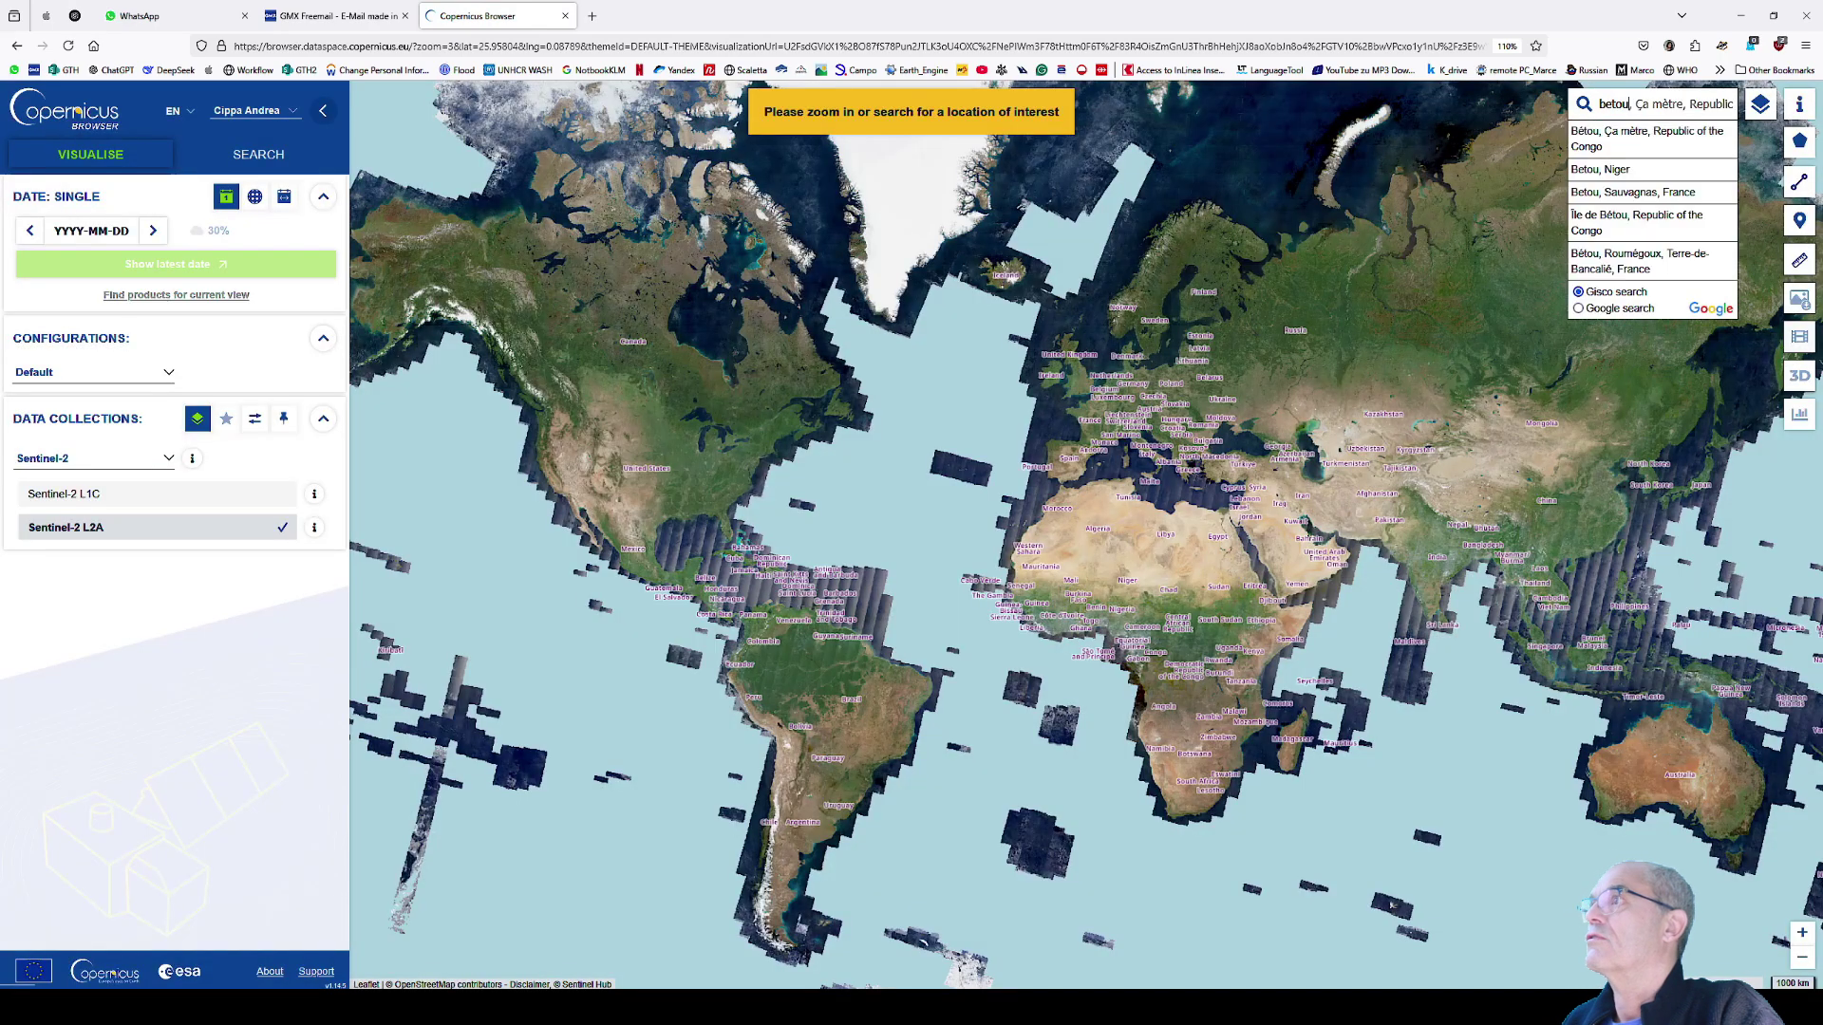
pyautogui.click(1633, 152)
pyautogui.moveTo(1759, 103)
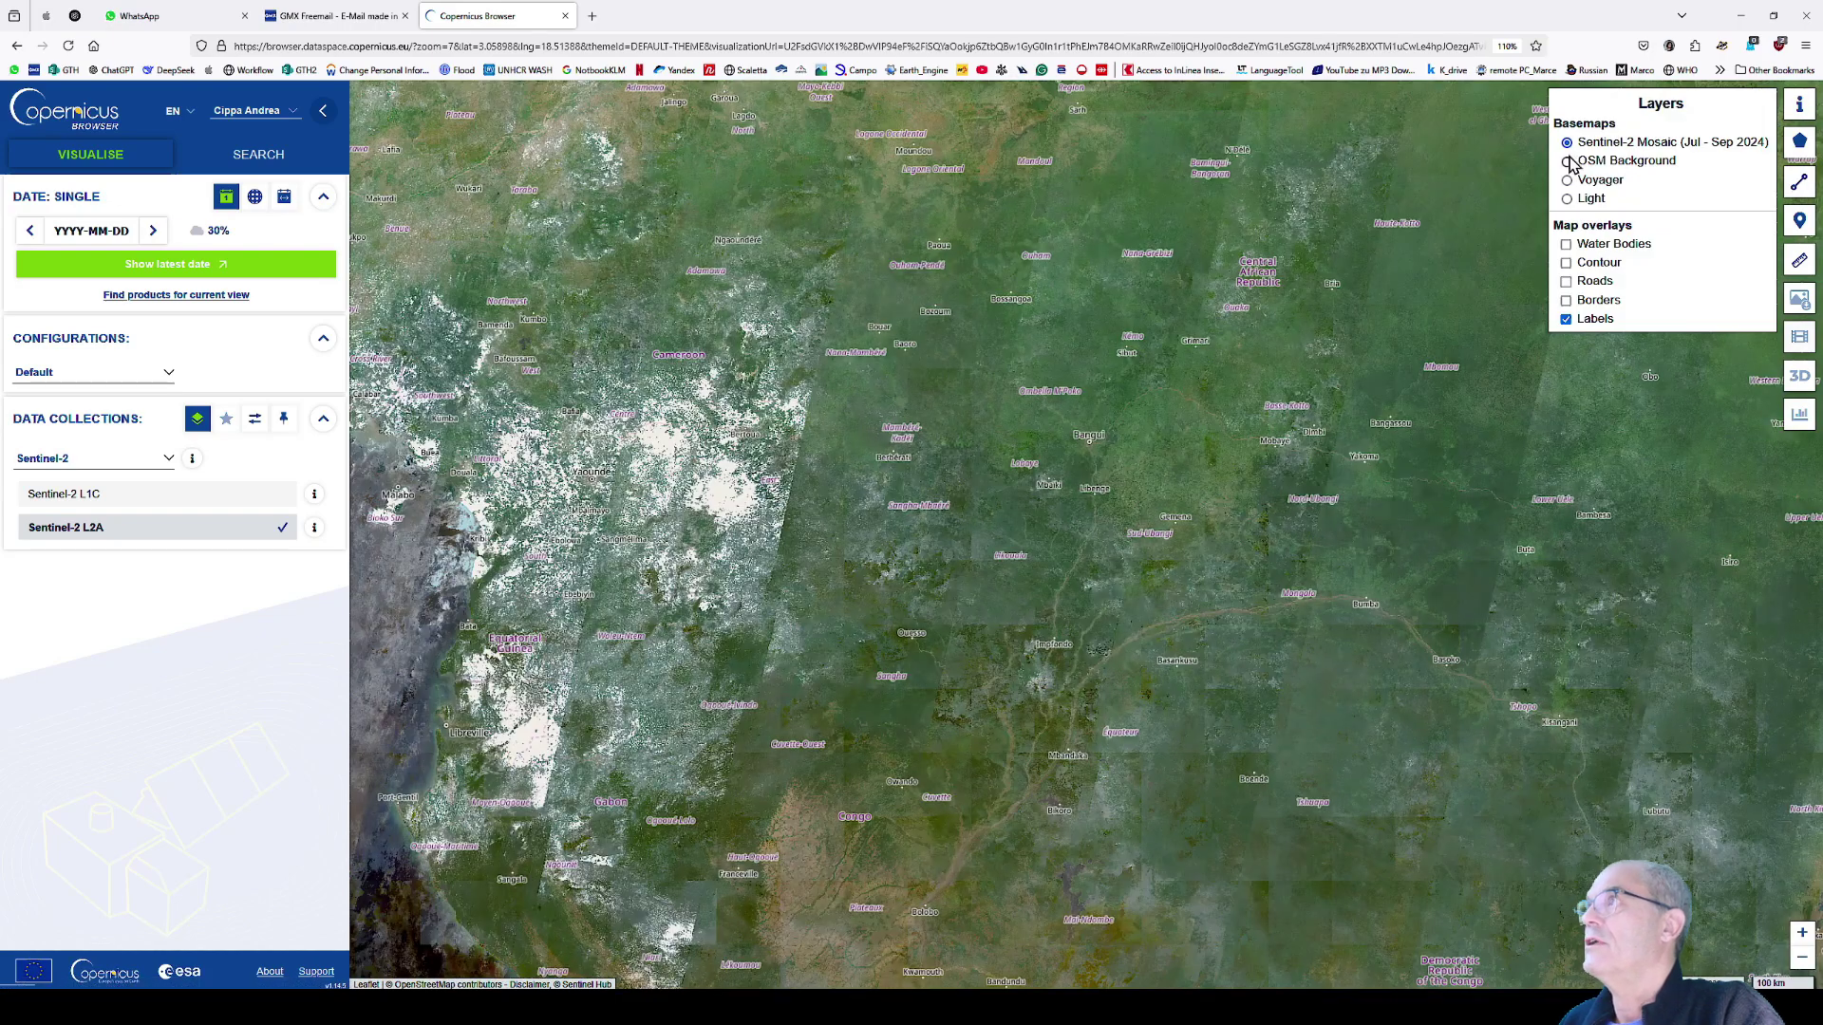
pyautogui.click(1567, 162)
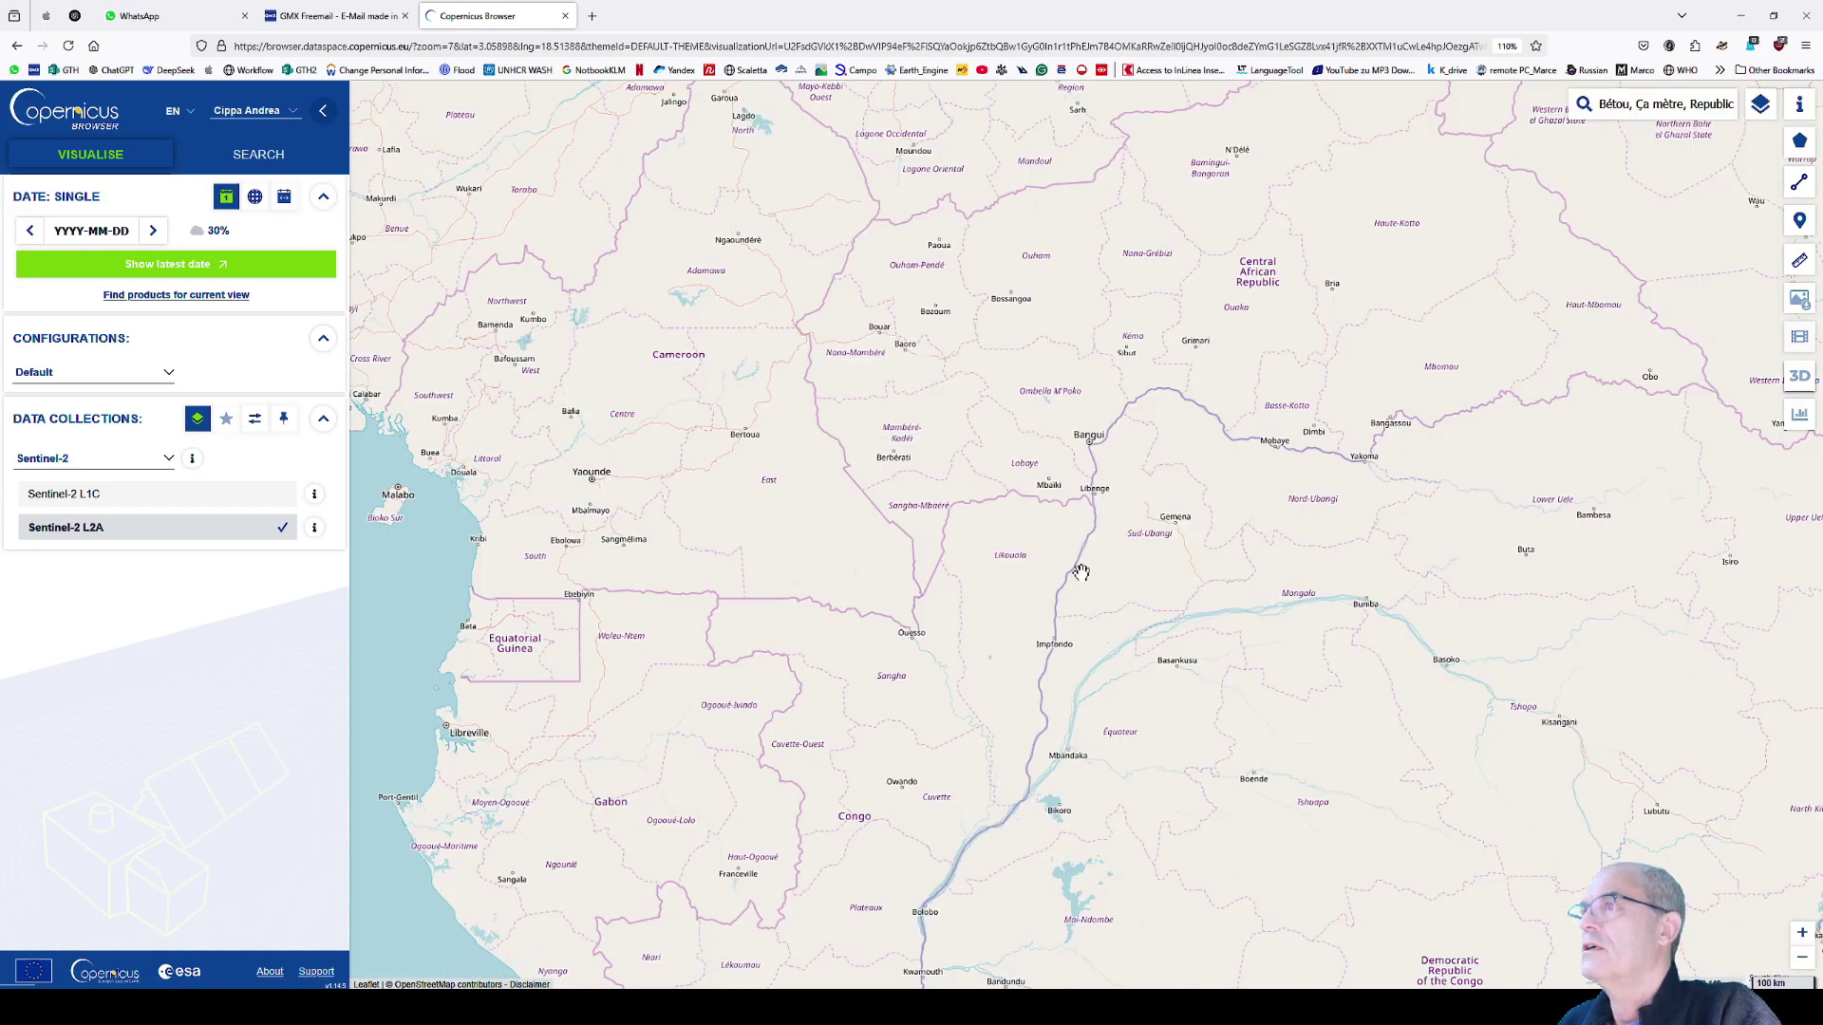
# - Draw a rectangular area of interest of about 273 km² around Bétou and the adjacent river stretch
pyautogui.scroll(2, 1076, 564)
pyautogui.scroll(6, 1129, 452)
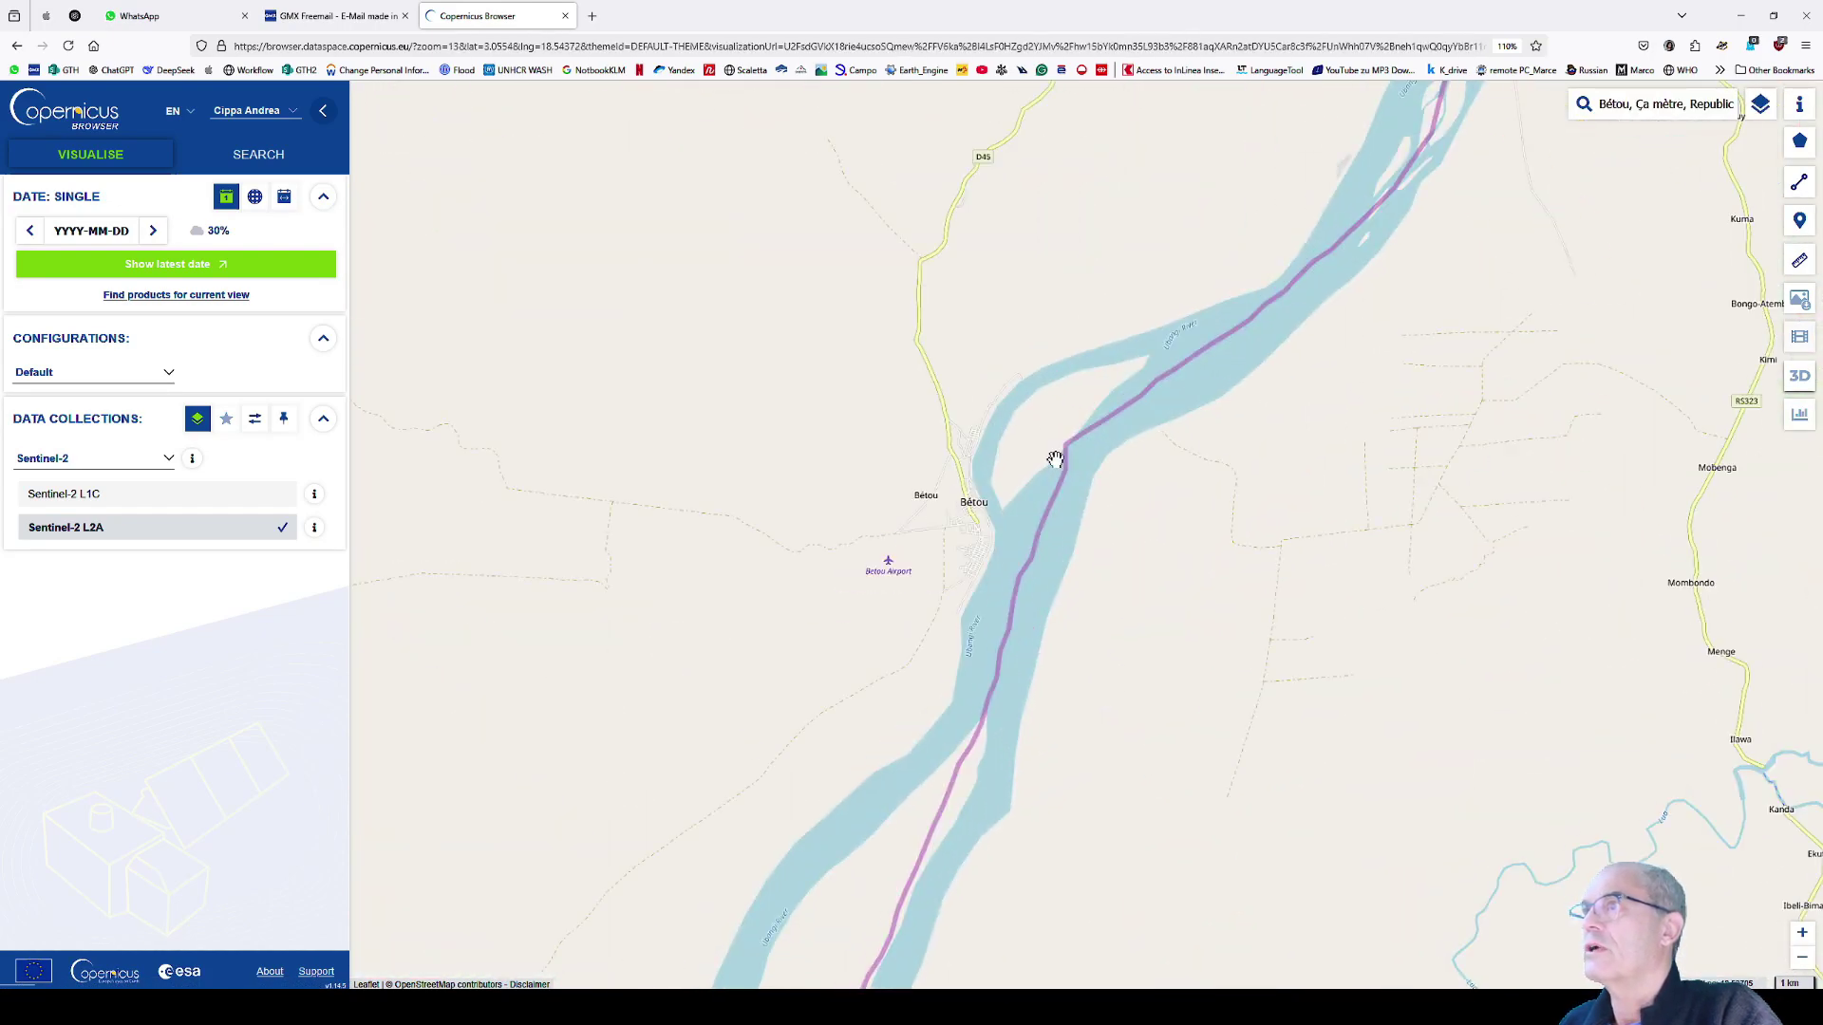
pyautogui.scroll(-2, 1183, 453)
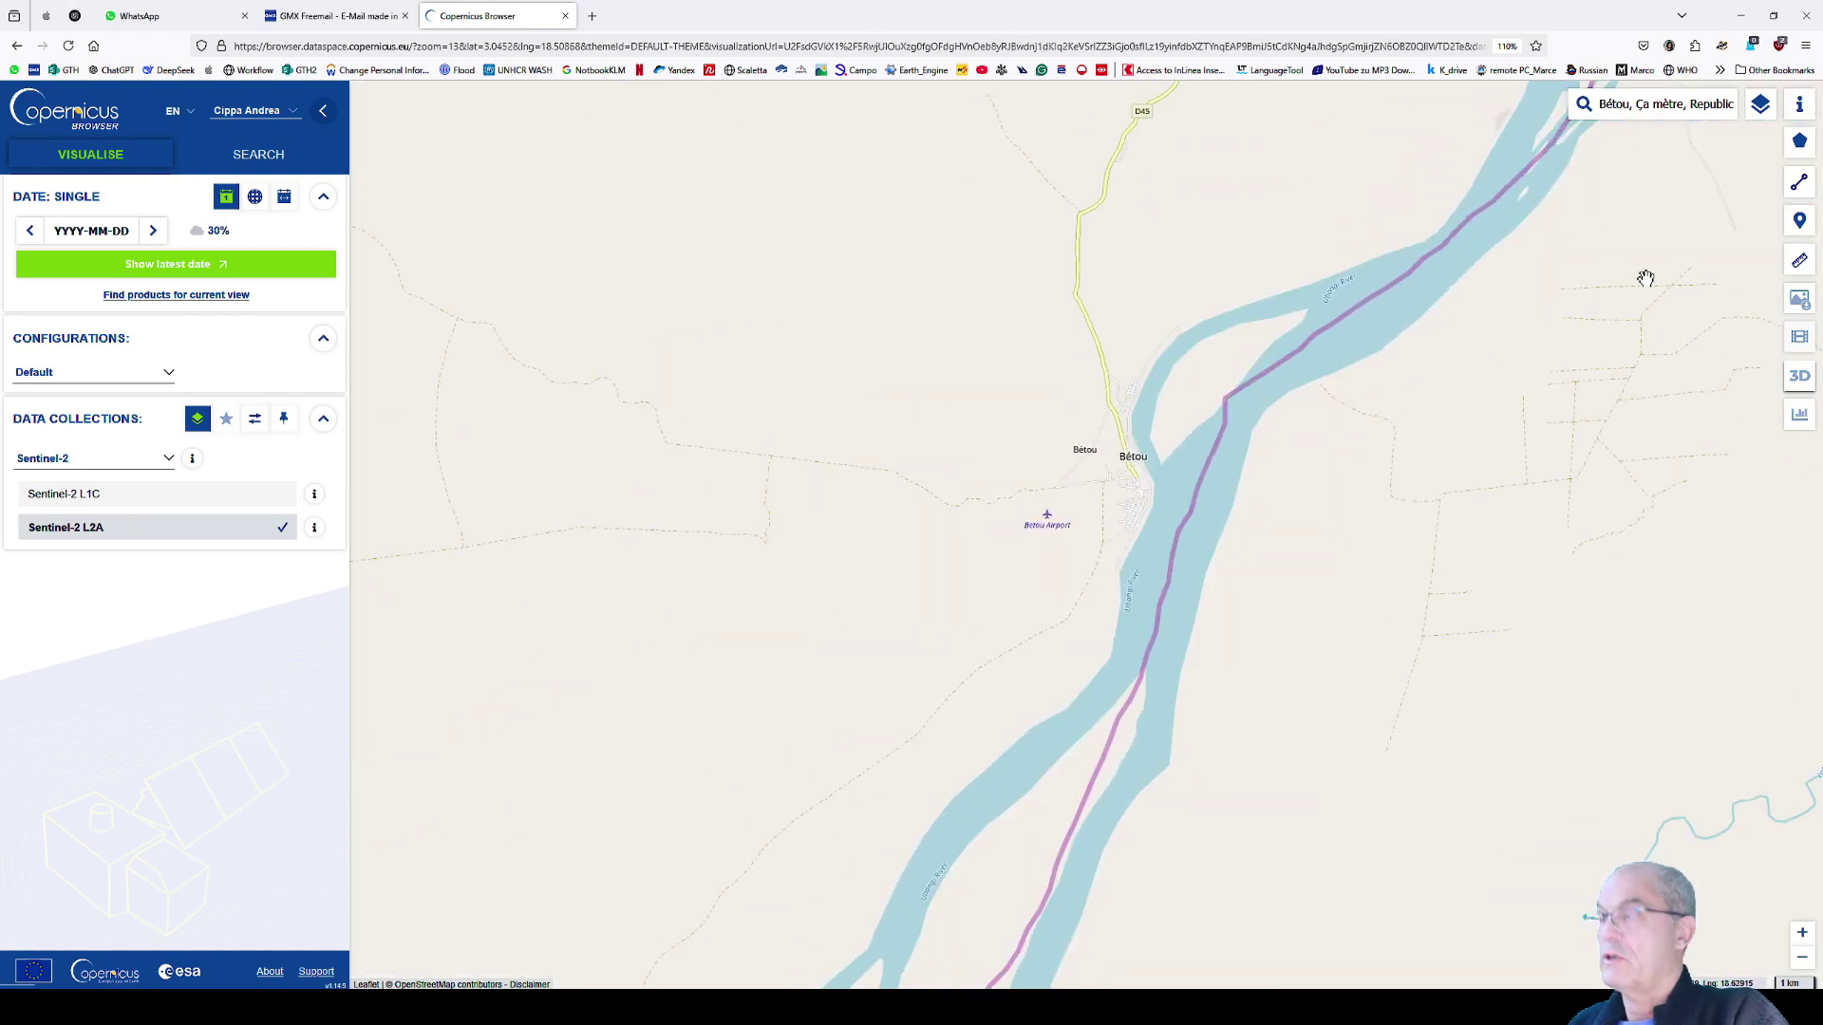
pyautogui.moveTo(1796, 157)
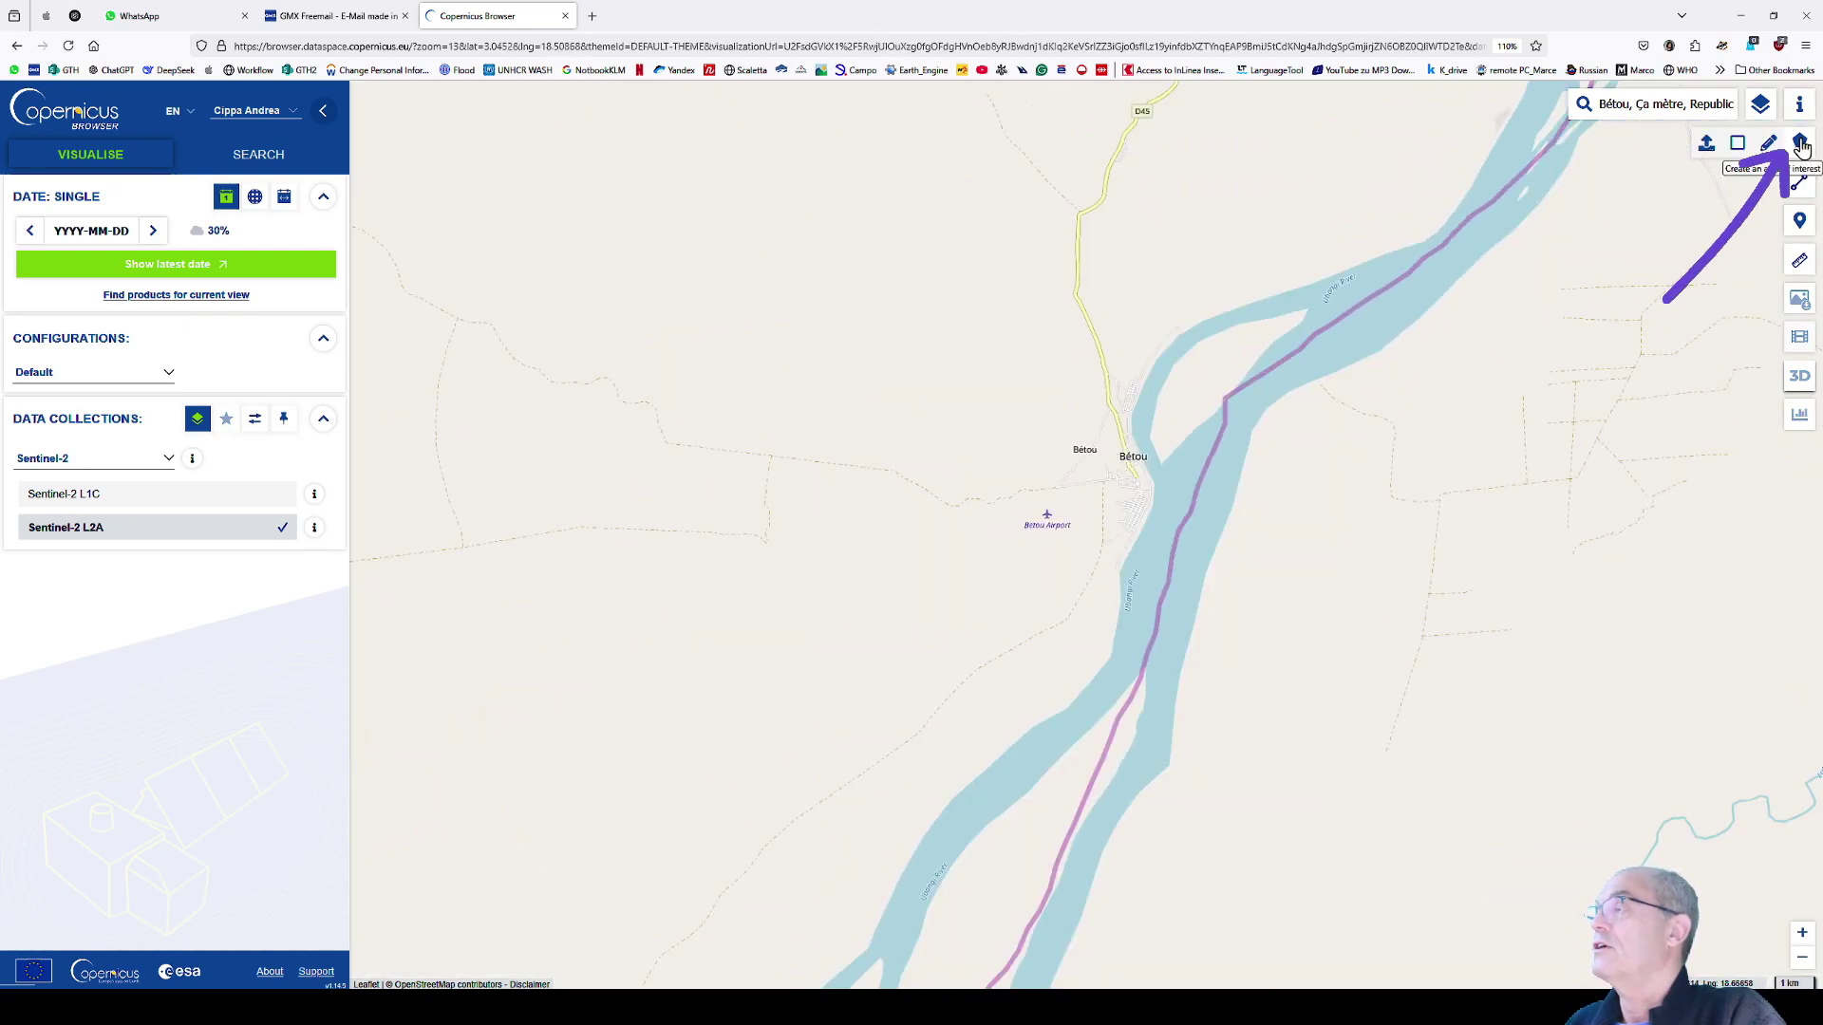
pyautogui.click(1799, 147)
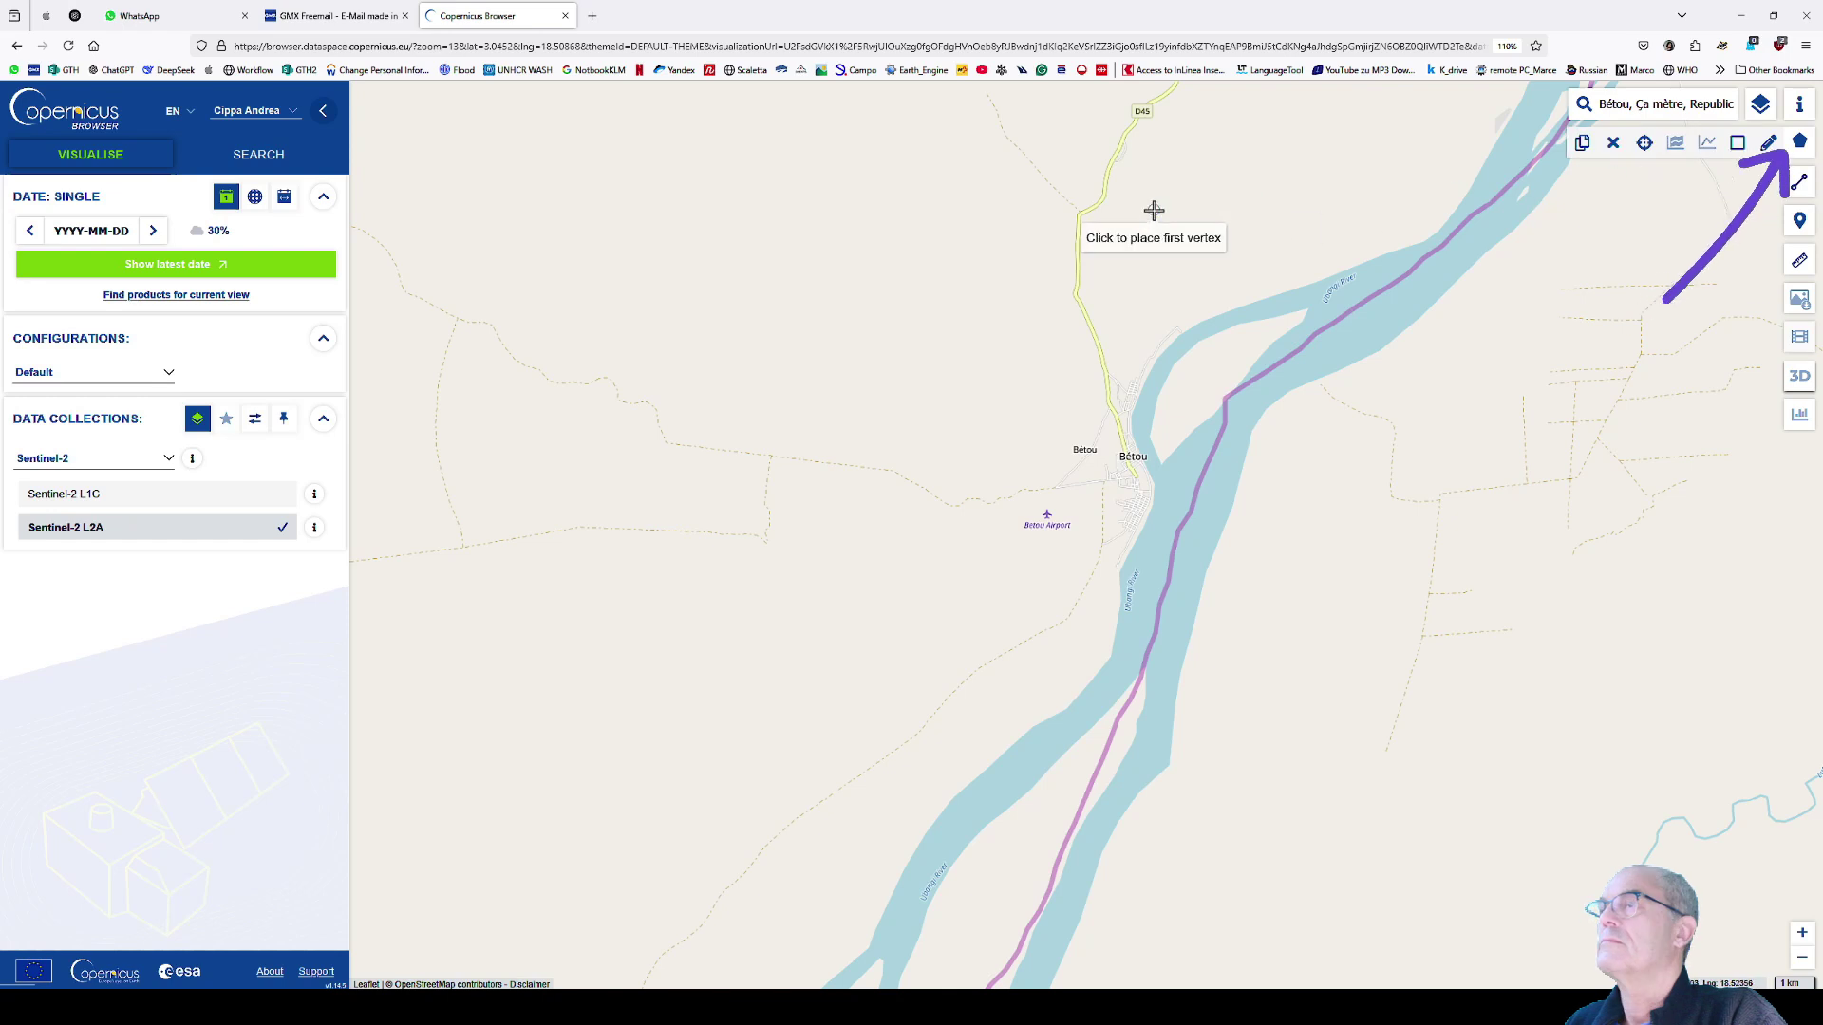
pyautogui.click(798, 261)
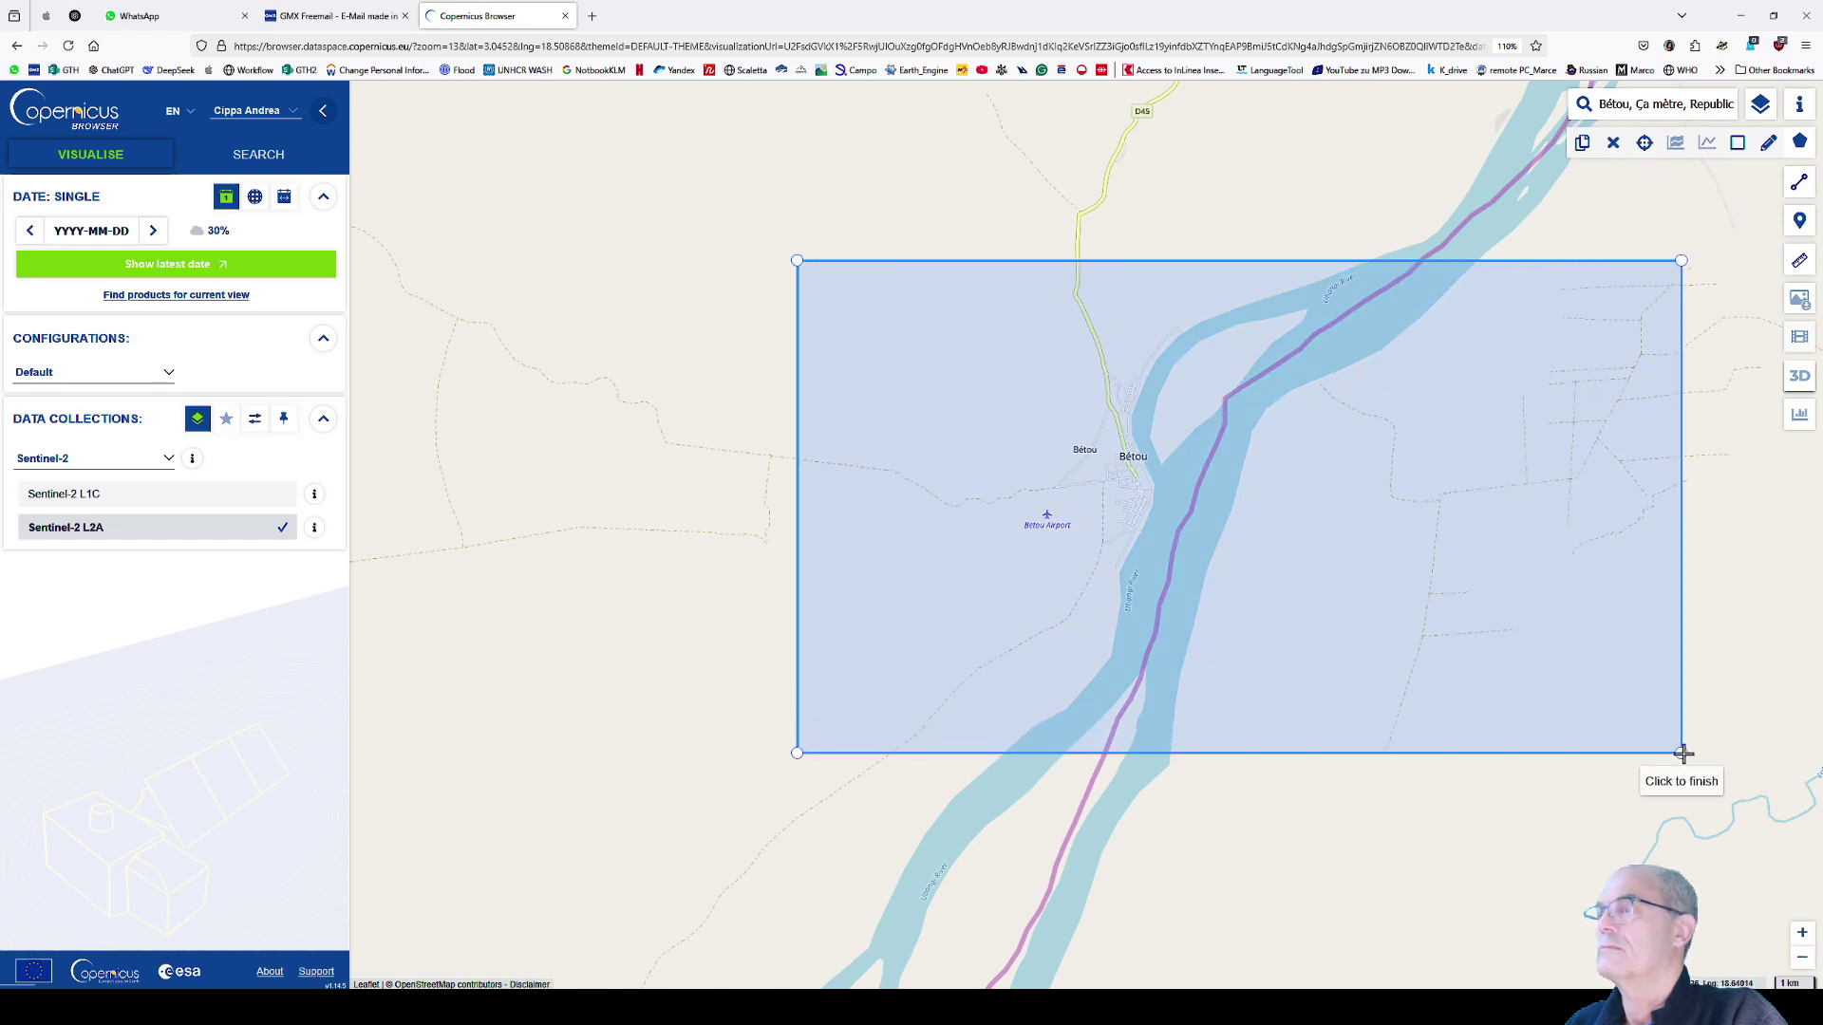
pyautogui.click(1700, 763)
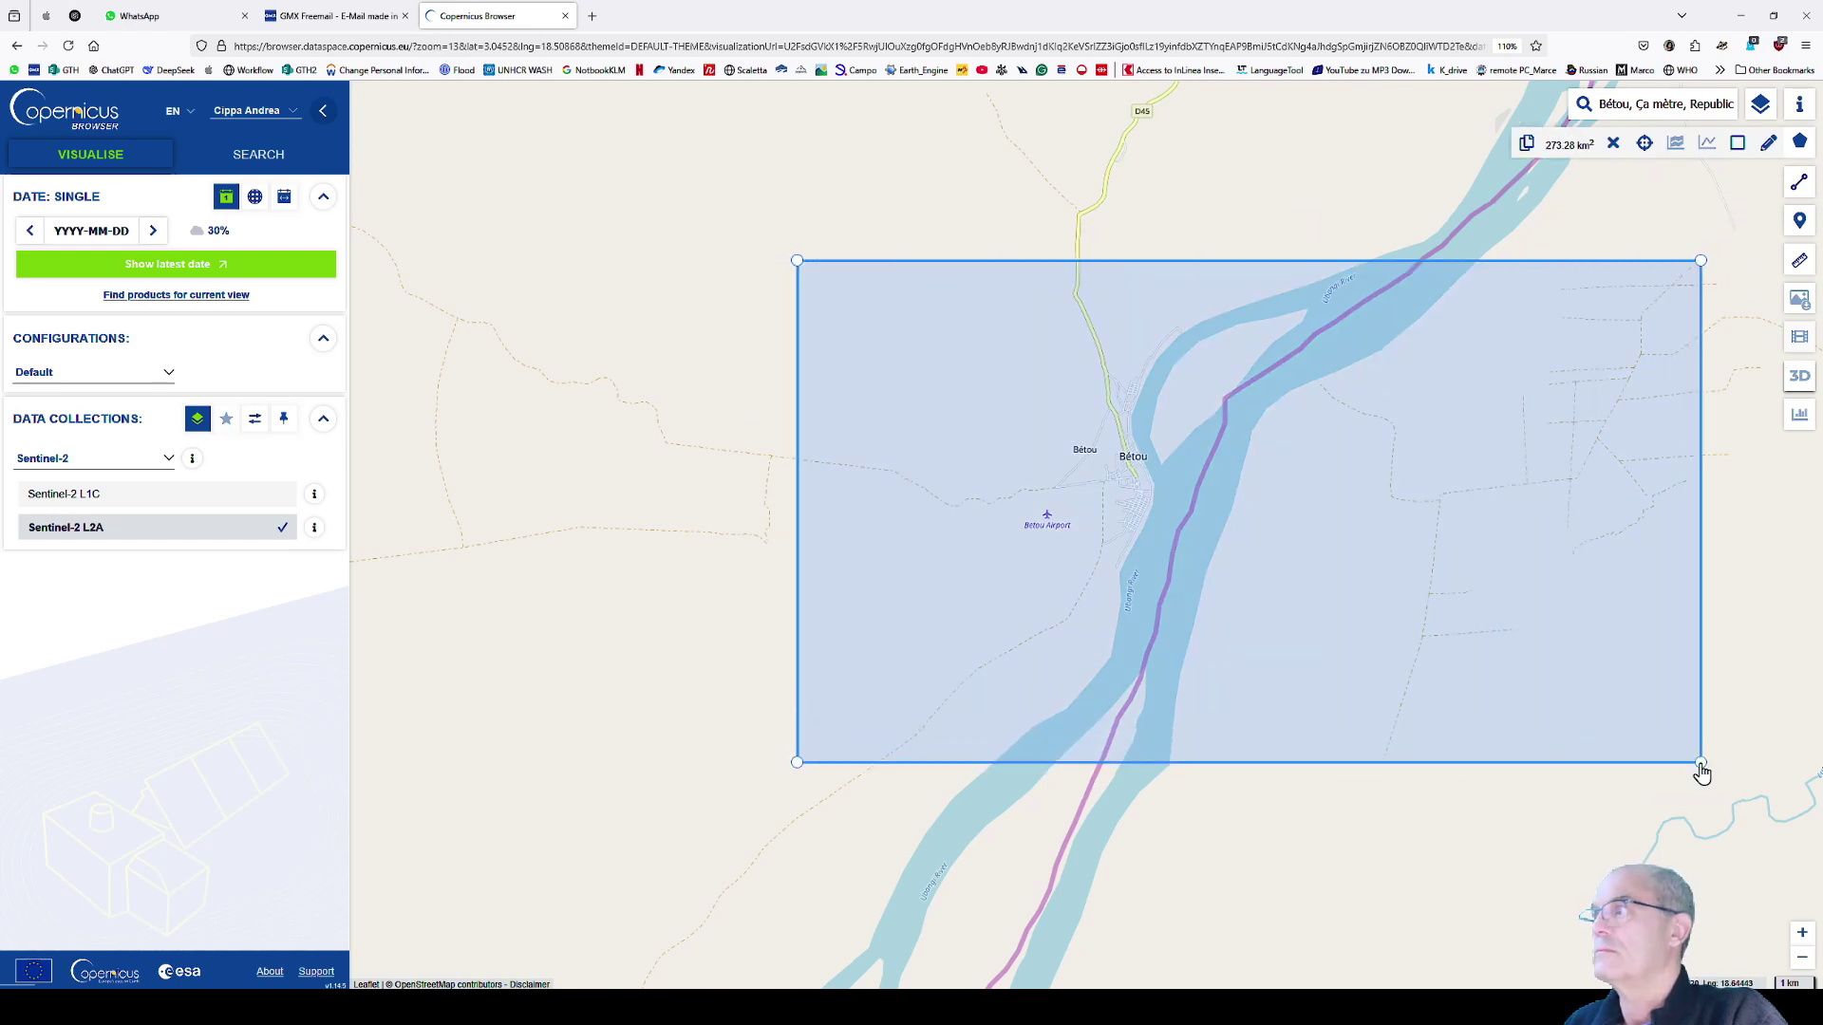
# - Change the data collection from Sentinel-2 to Sentinel-1
pyautogui.click(172, 462)
pyautogui.click(137, 484)
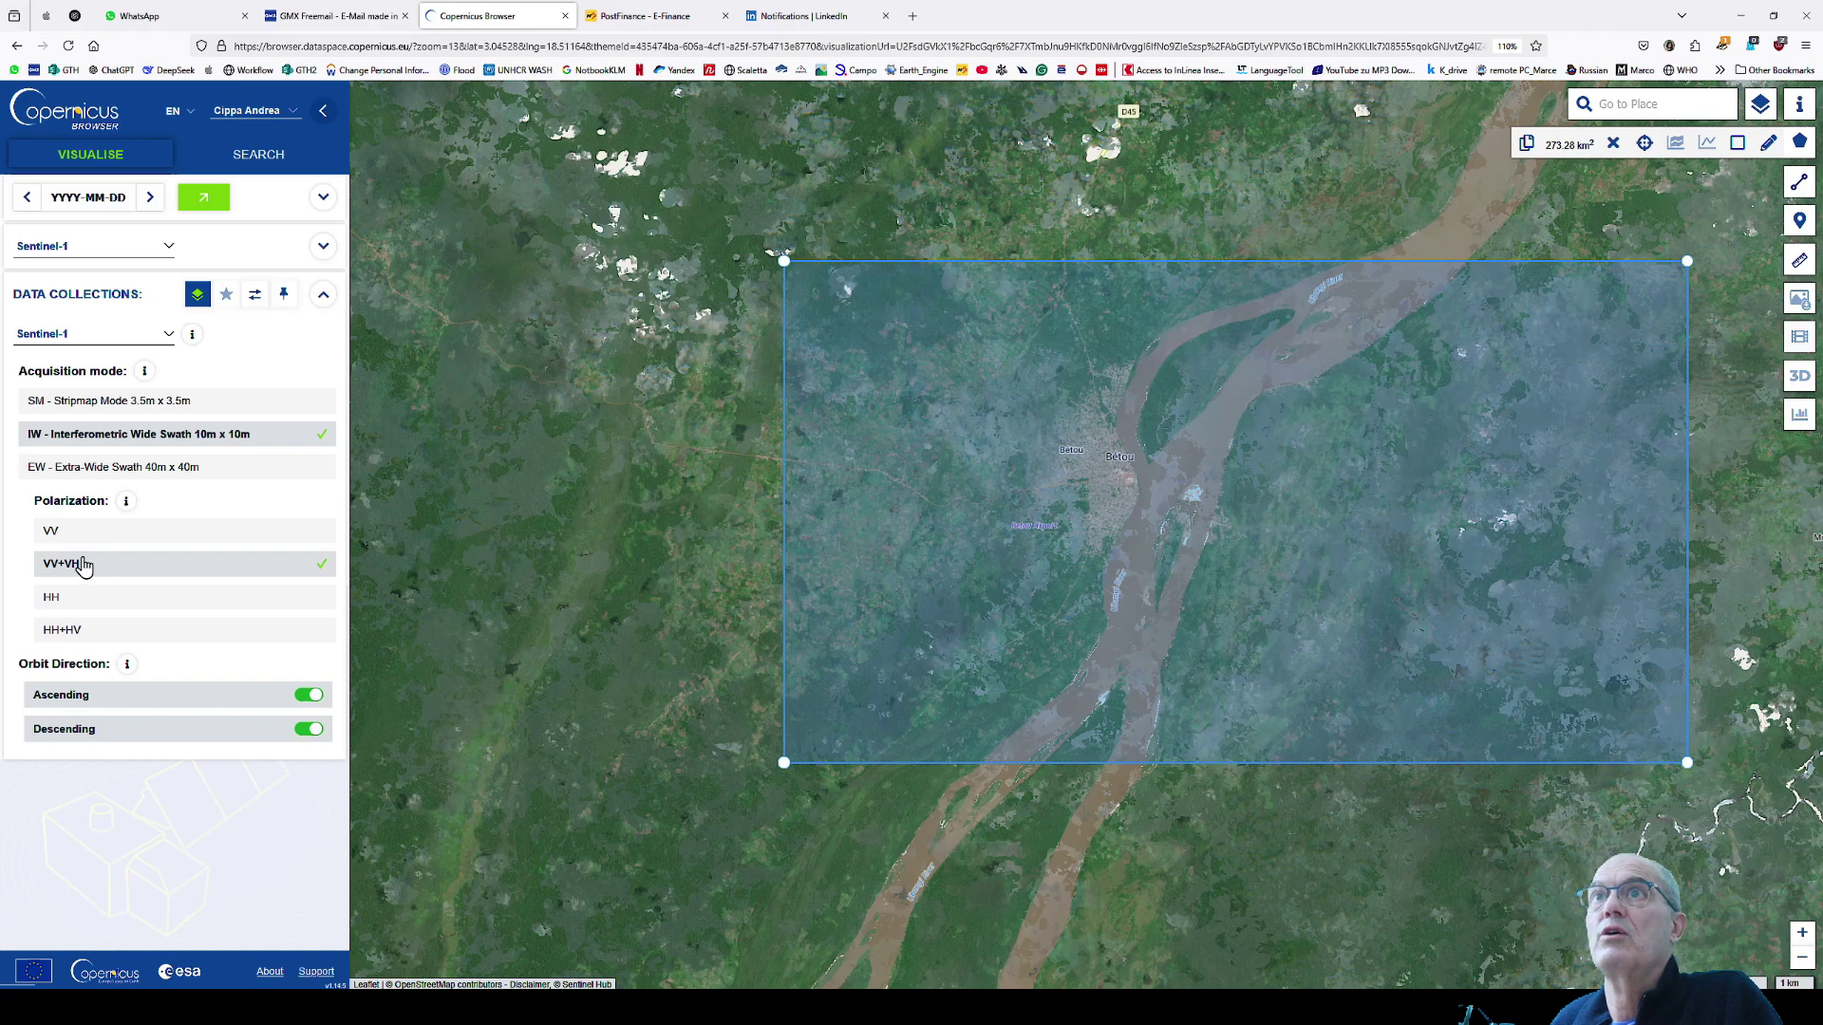
# - Check the available Sentinel-1 acquisition dates for December 2023 in the date calendar
pyautogui.click(76, 204)
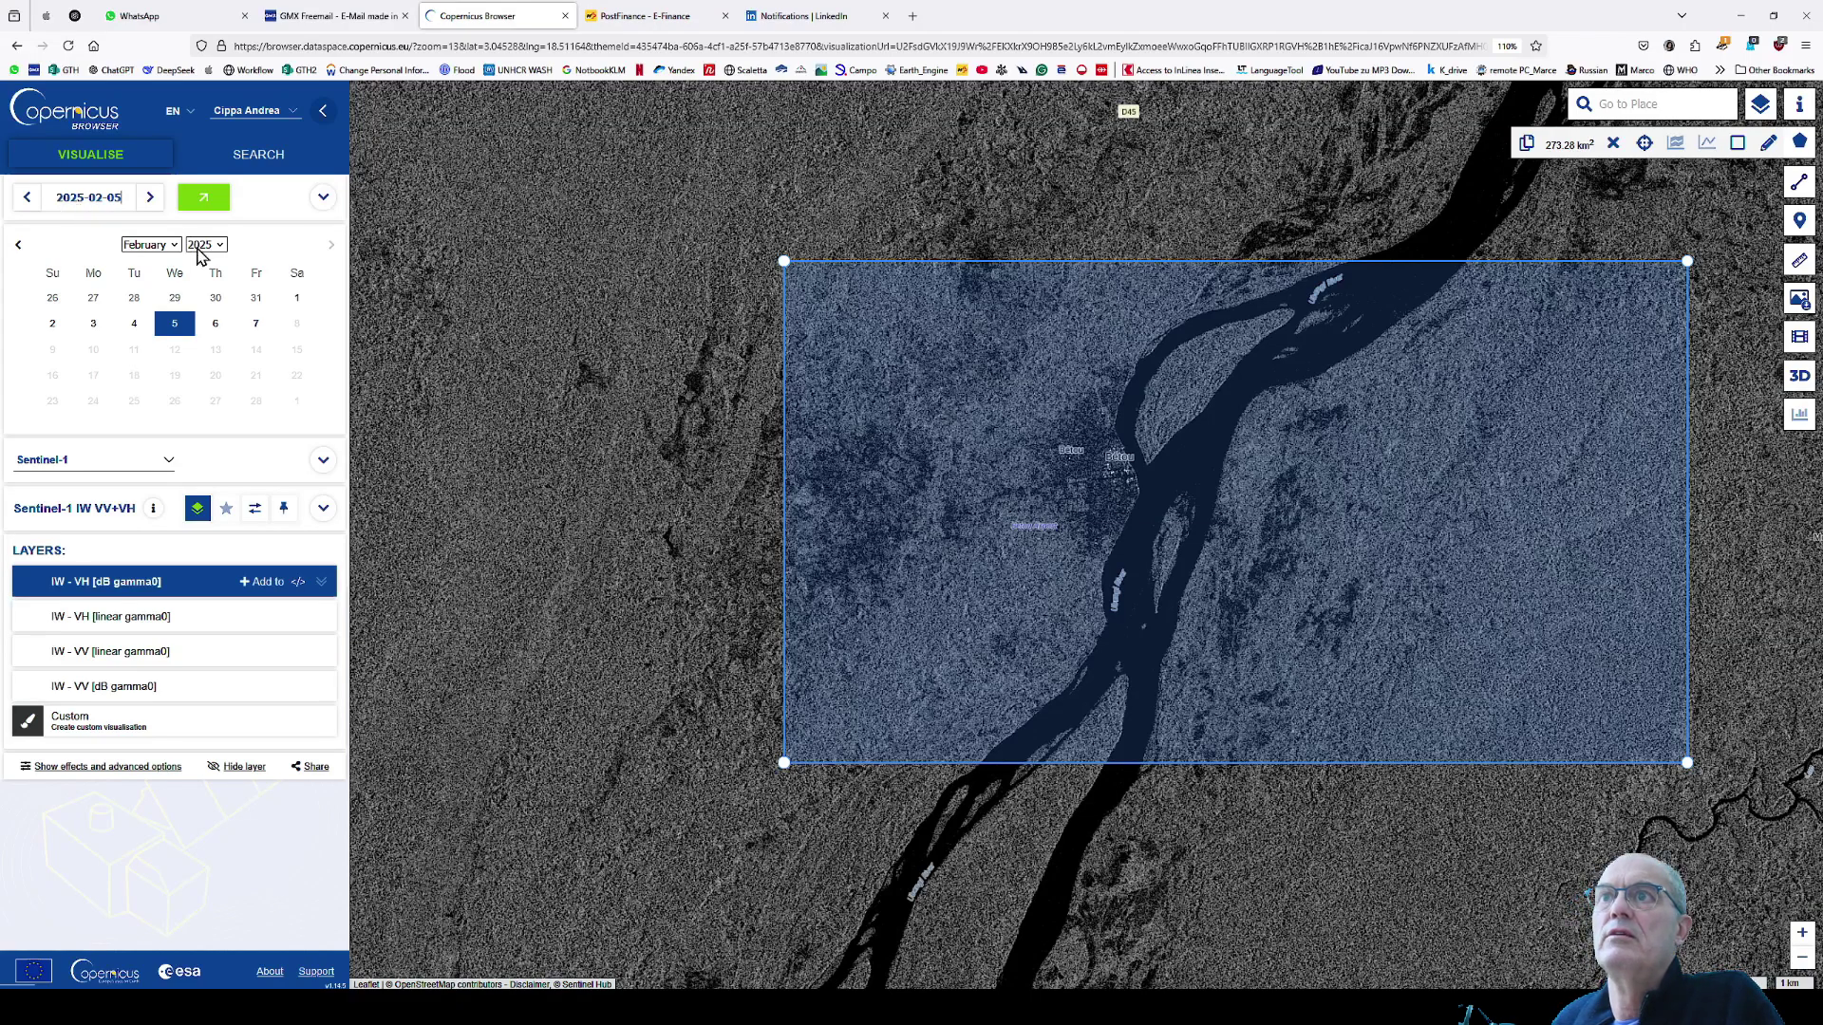
pyautogui.click(161, 245)
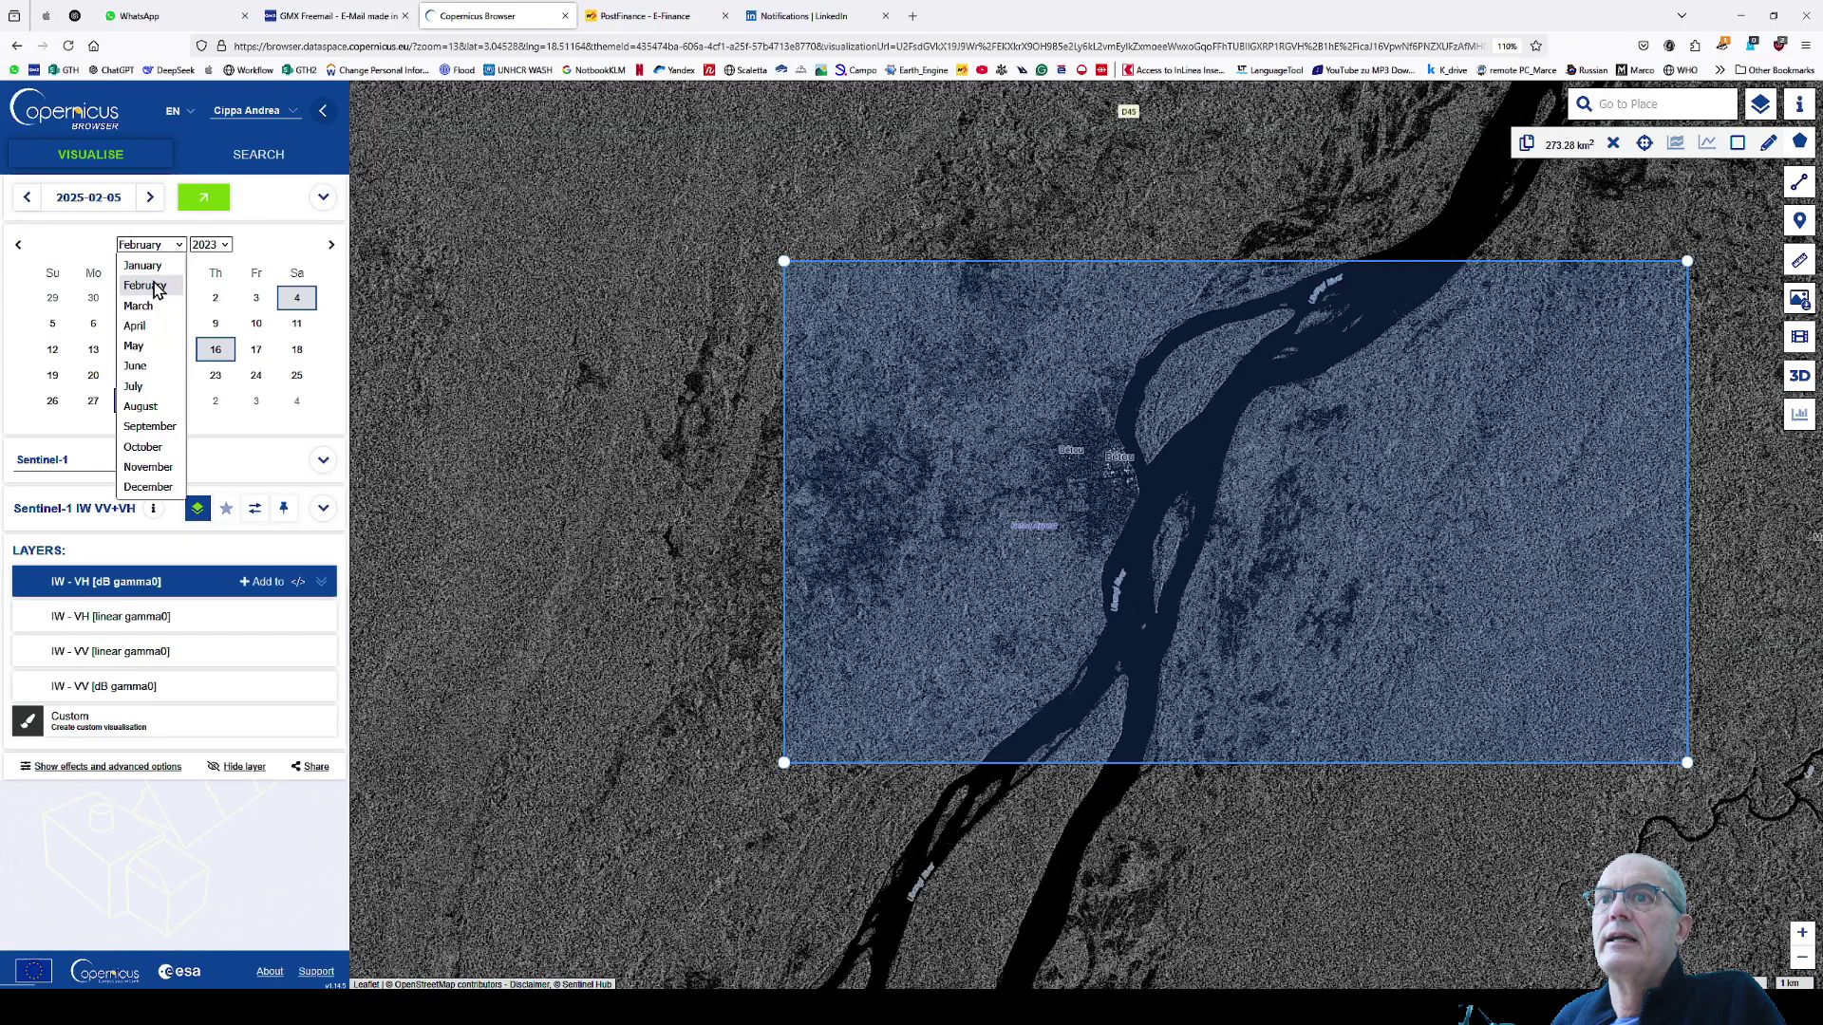
pyautogui.click(167, 489)
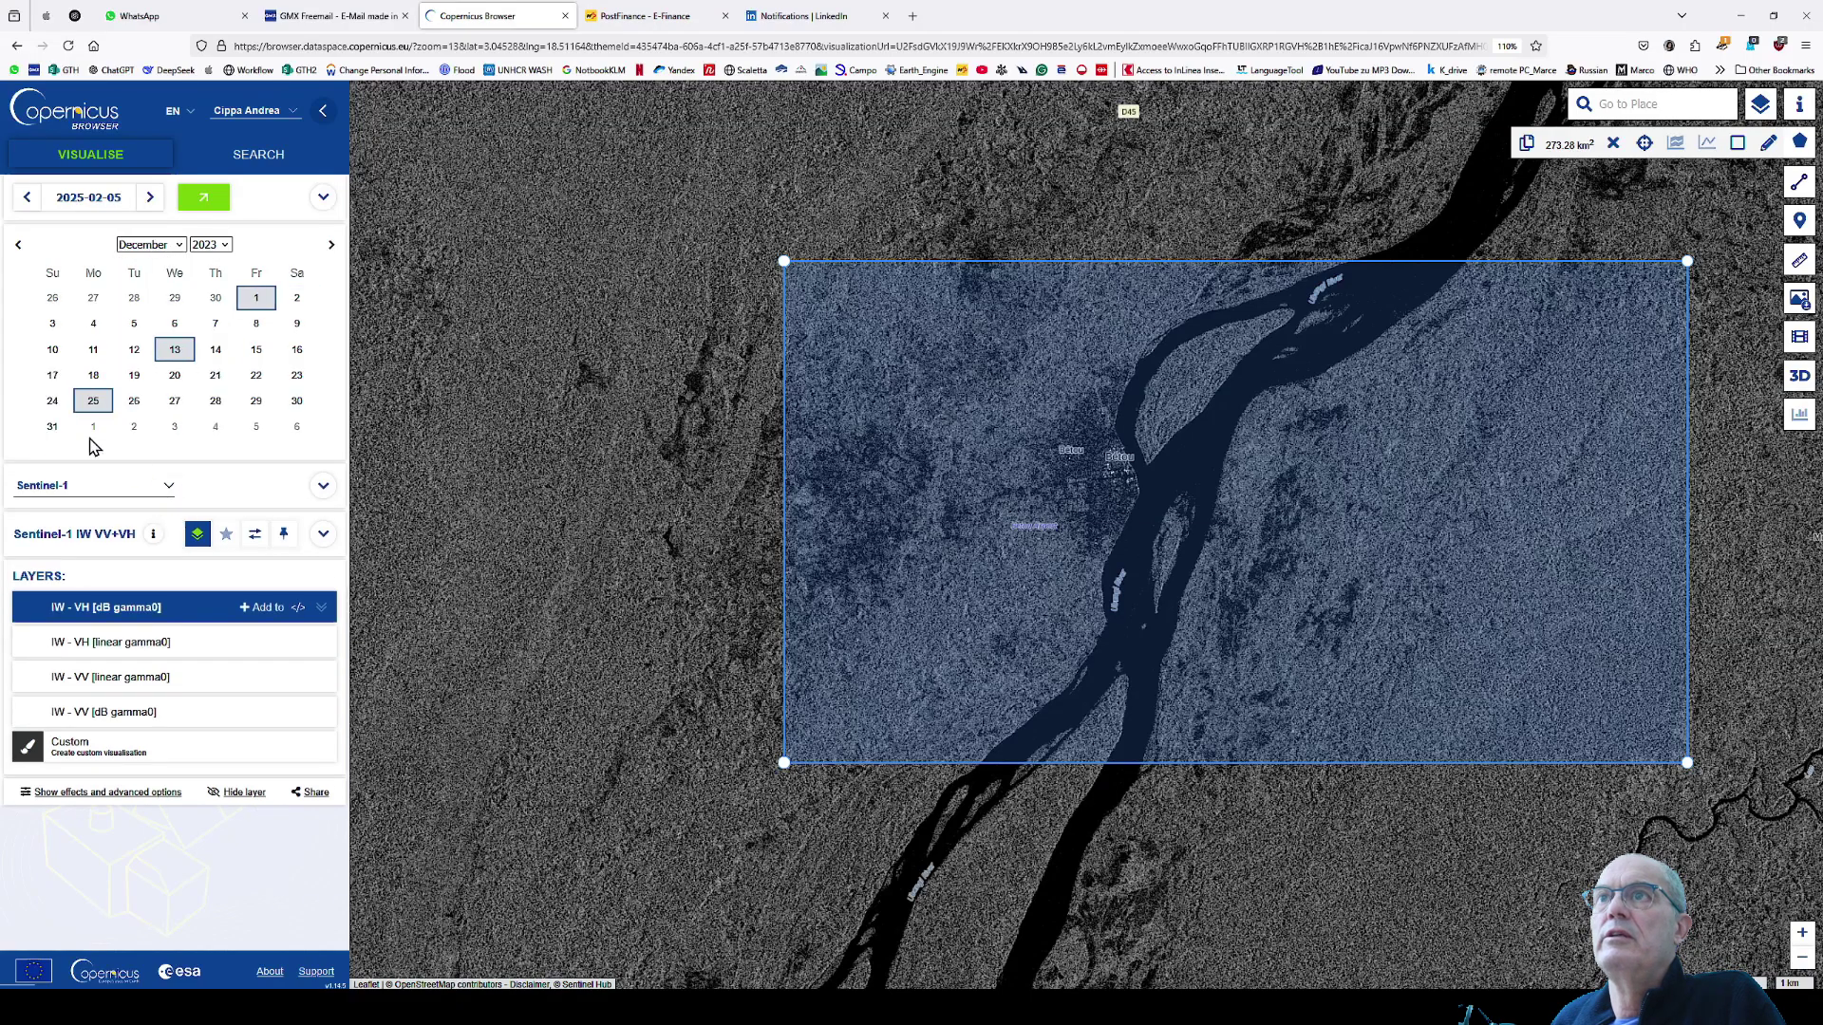
# - Start a custom visualisation for the Sentinel-1 layer and open its custom script editor
pyautogui.click(107, 750)
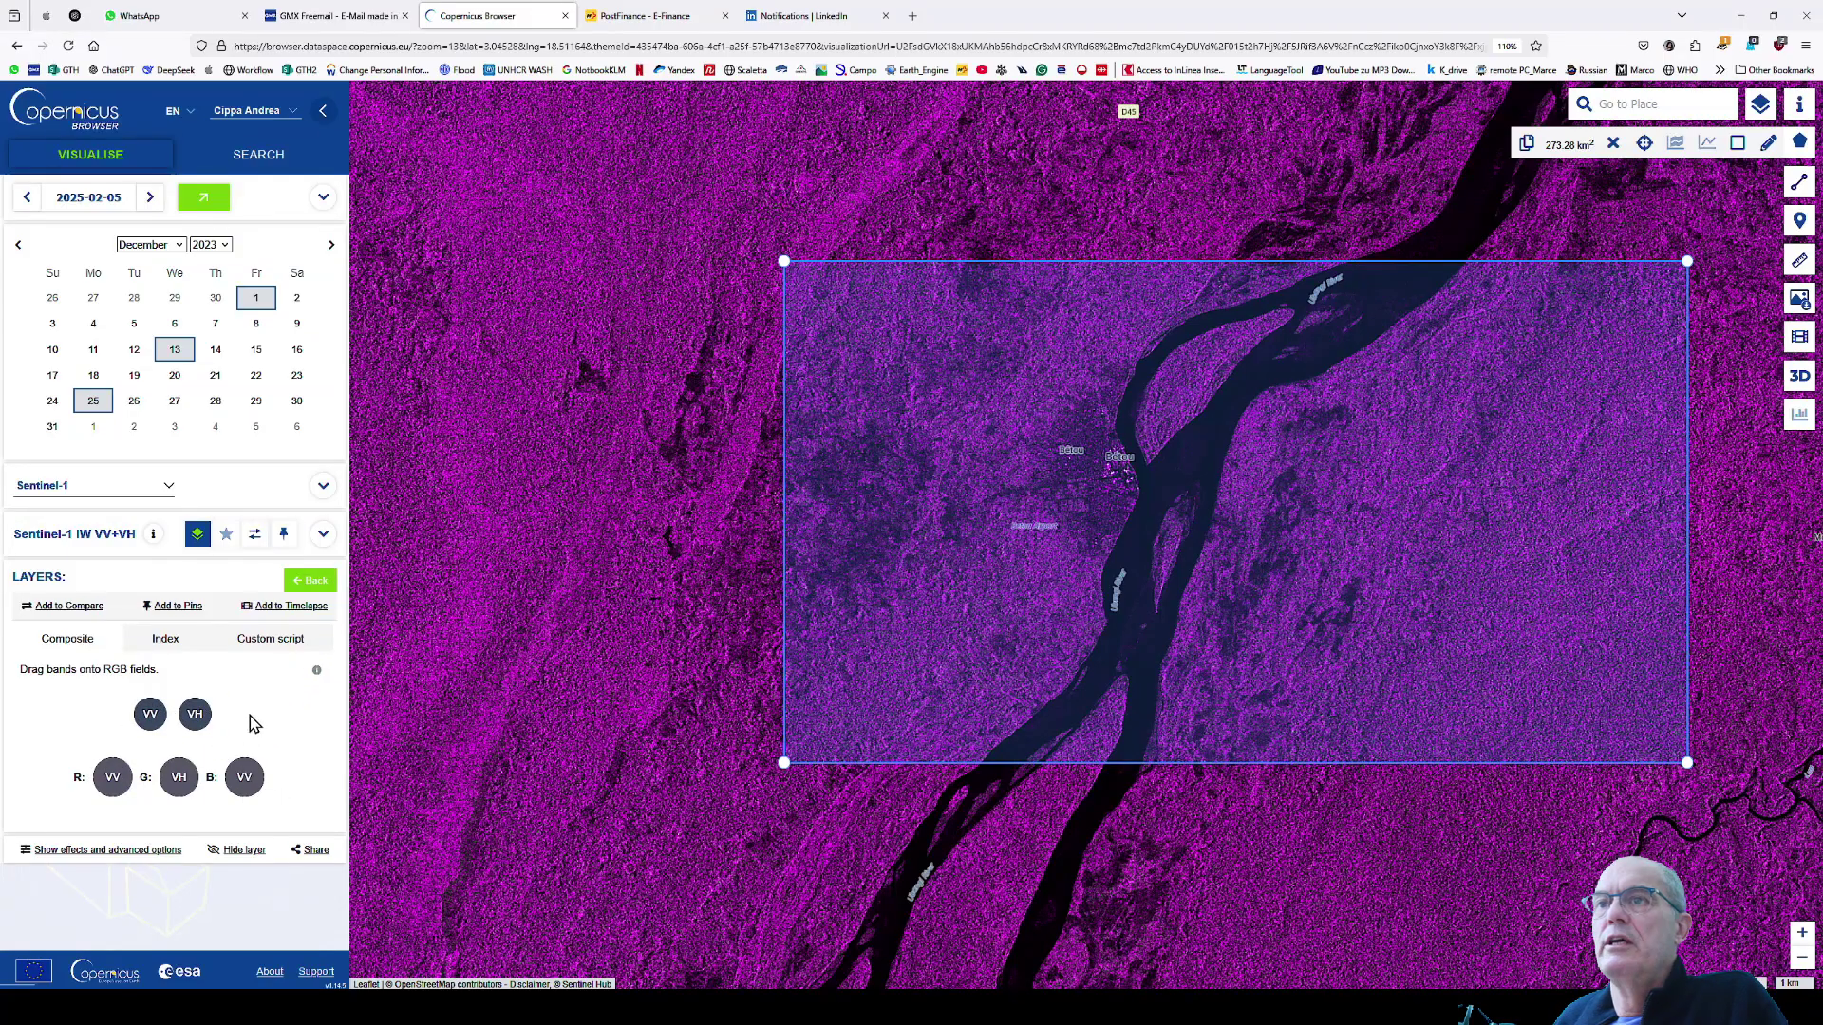
pyautogui.click(259, 642)
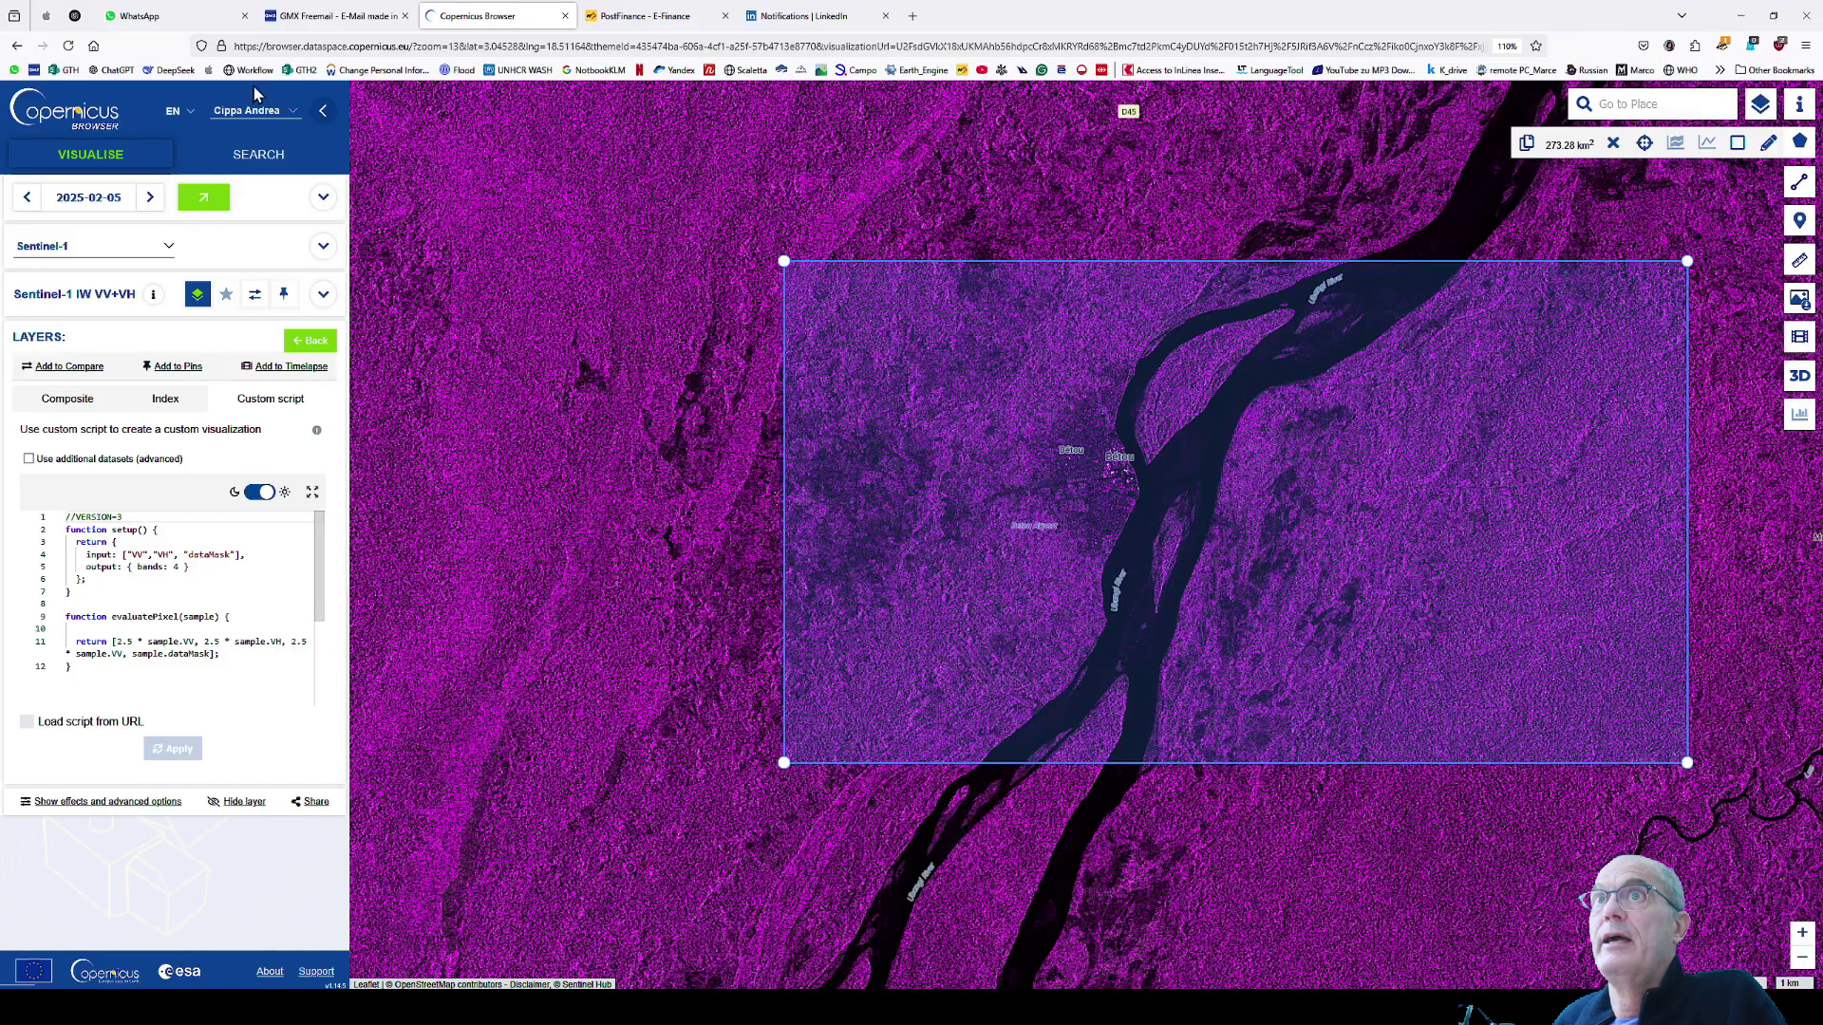
# - Switch to ChatGPT, search the available GPTs for "satellite sentinel" and start a chat with Satellite Sentinel
pyautogui.click(75, 16)
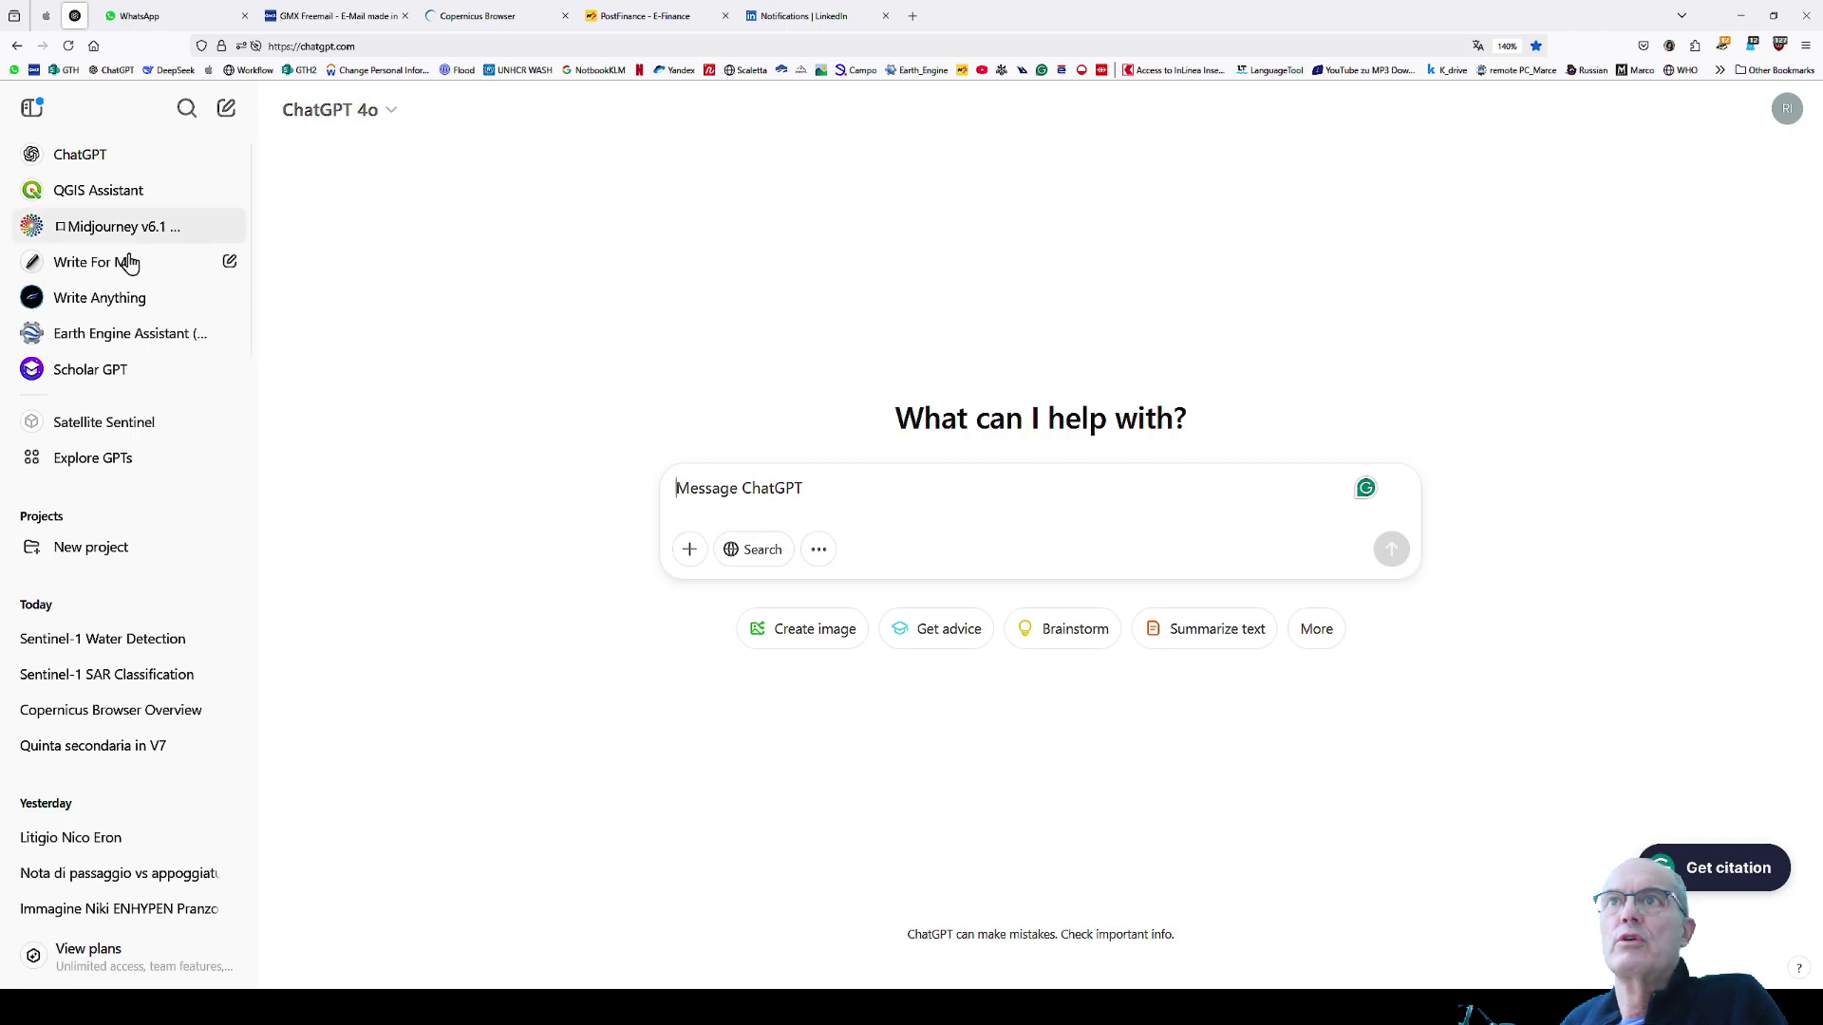
pyautogui.click(109, 466)
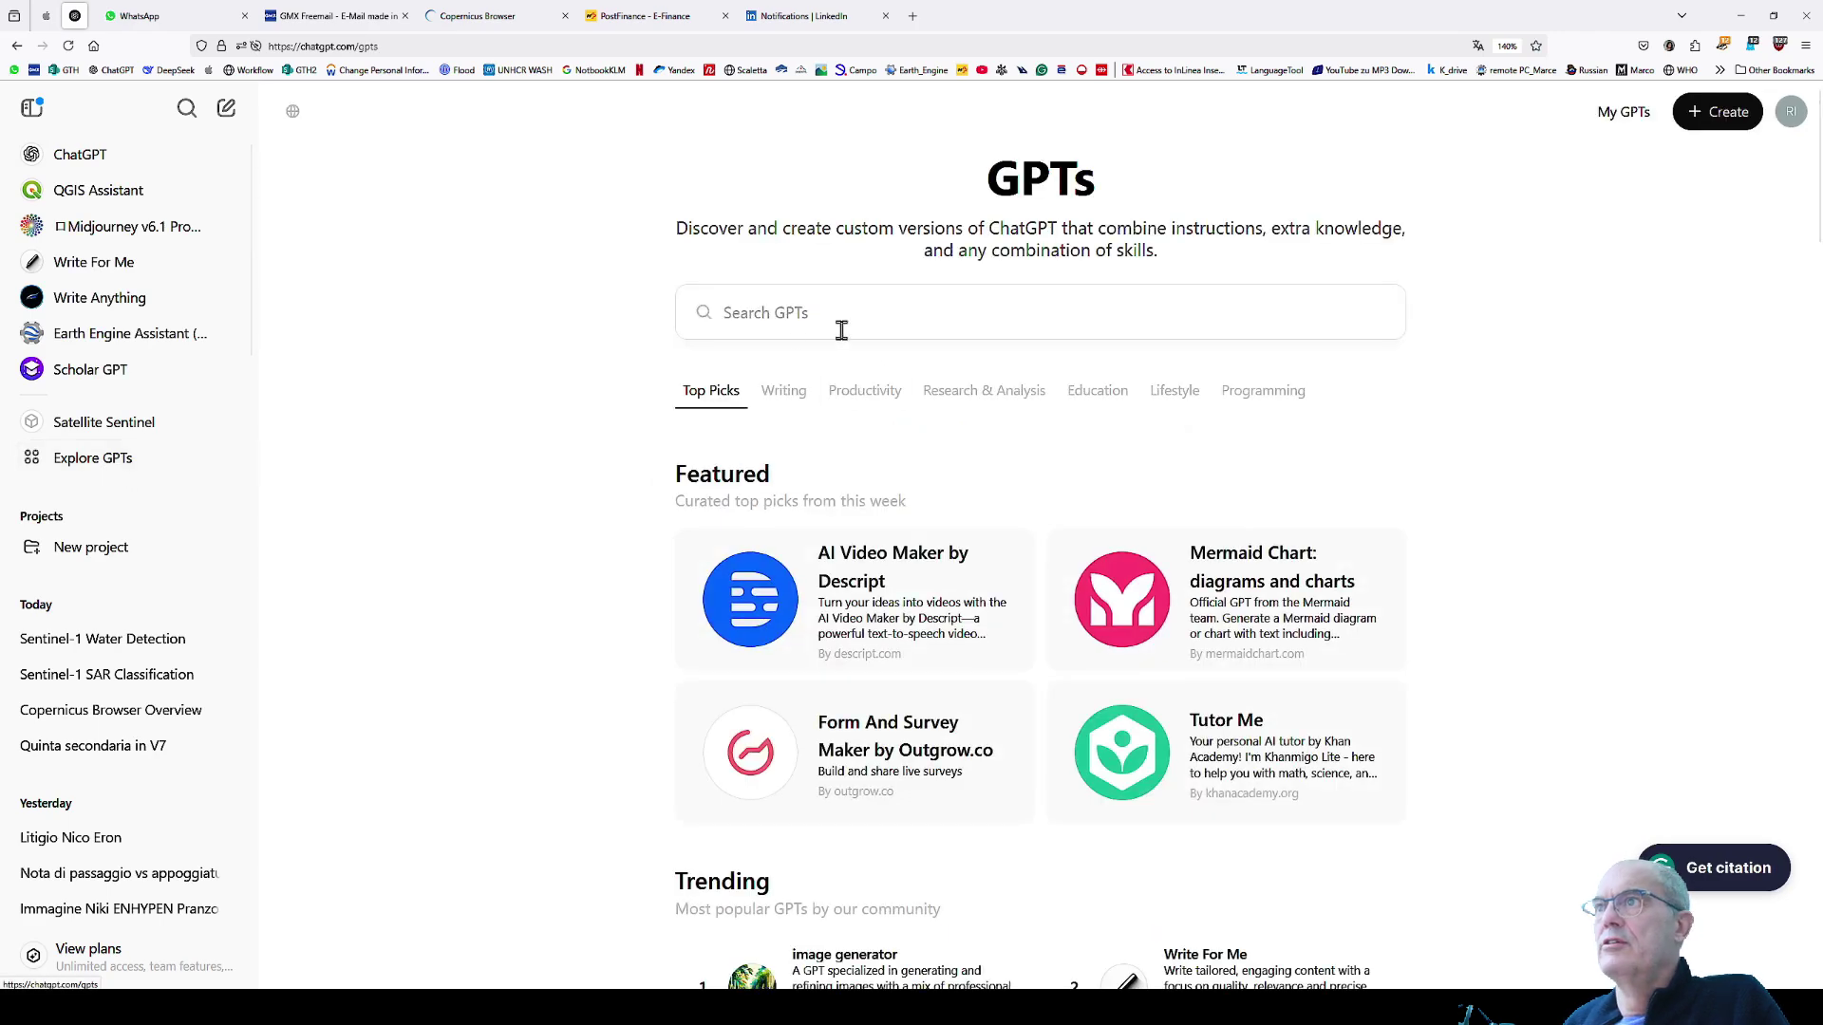
pyautogui.click(797, 314)
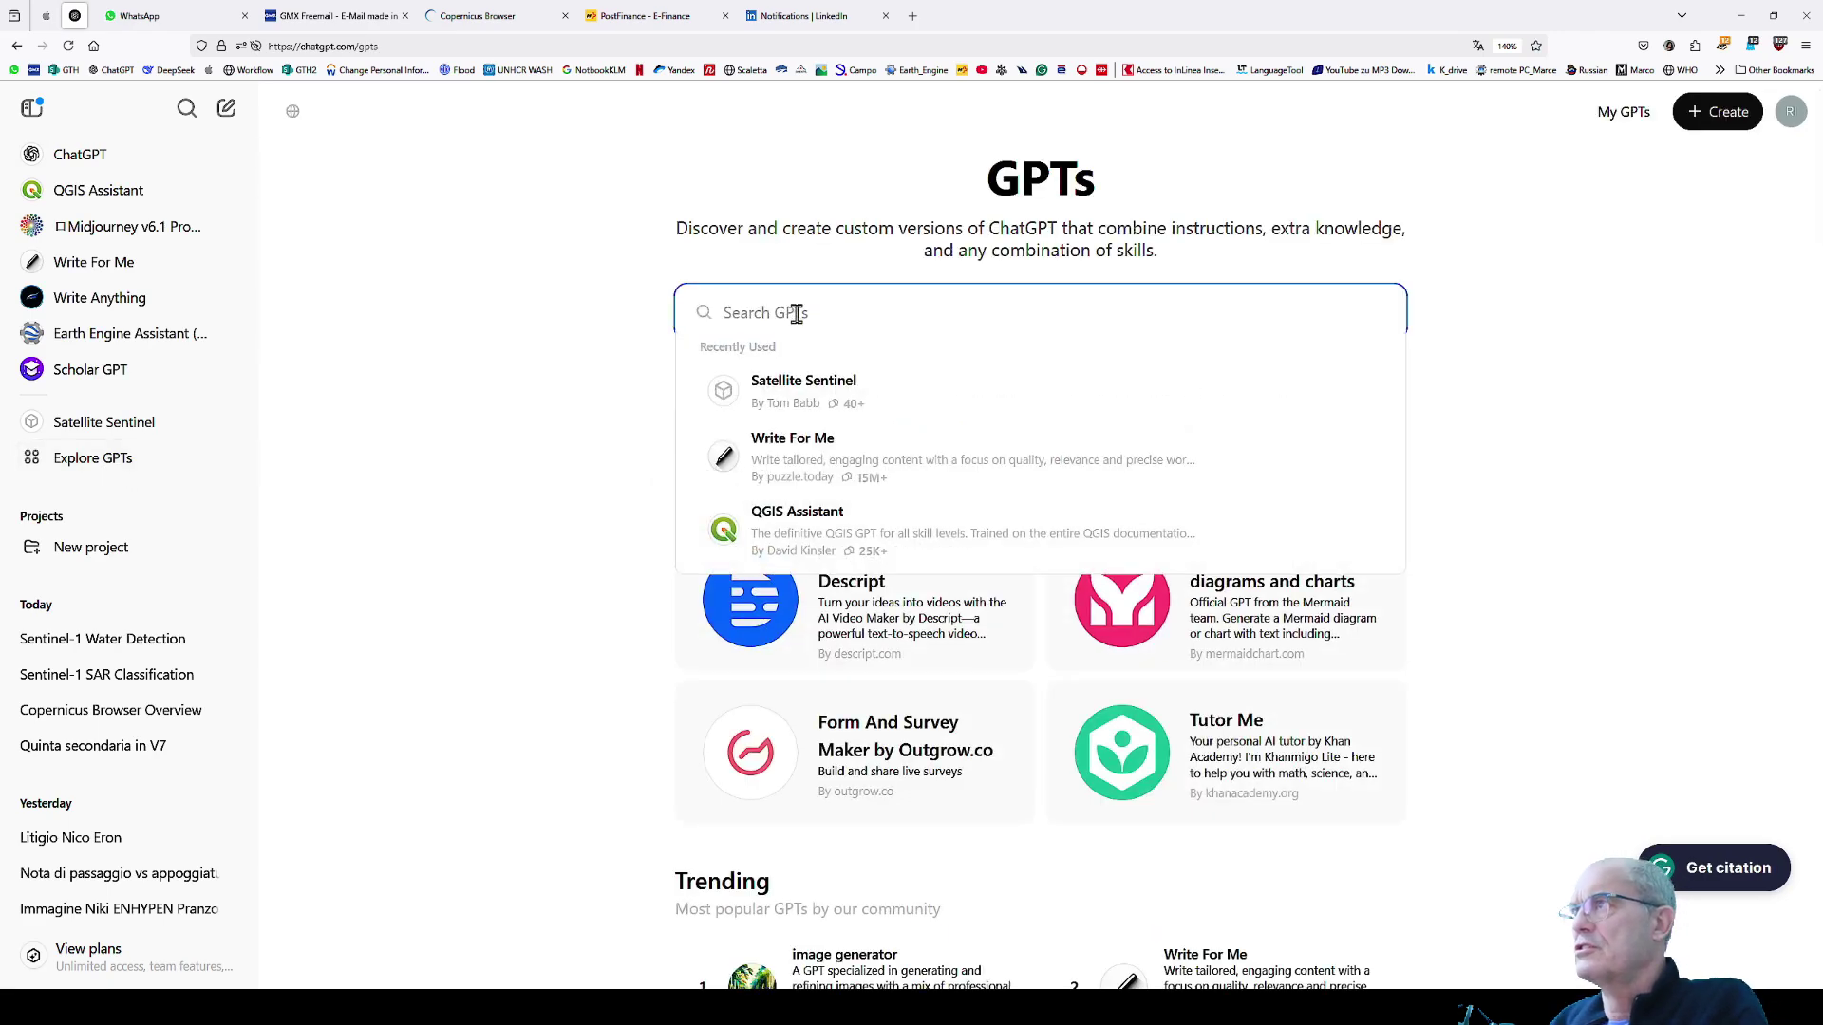
pyautogui.write('satellite s')
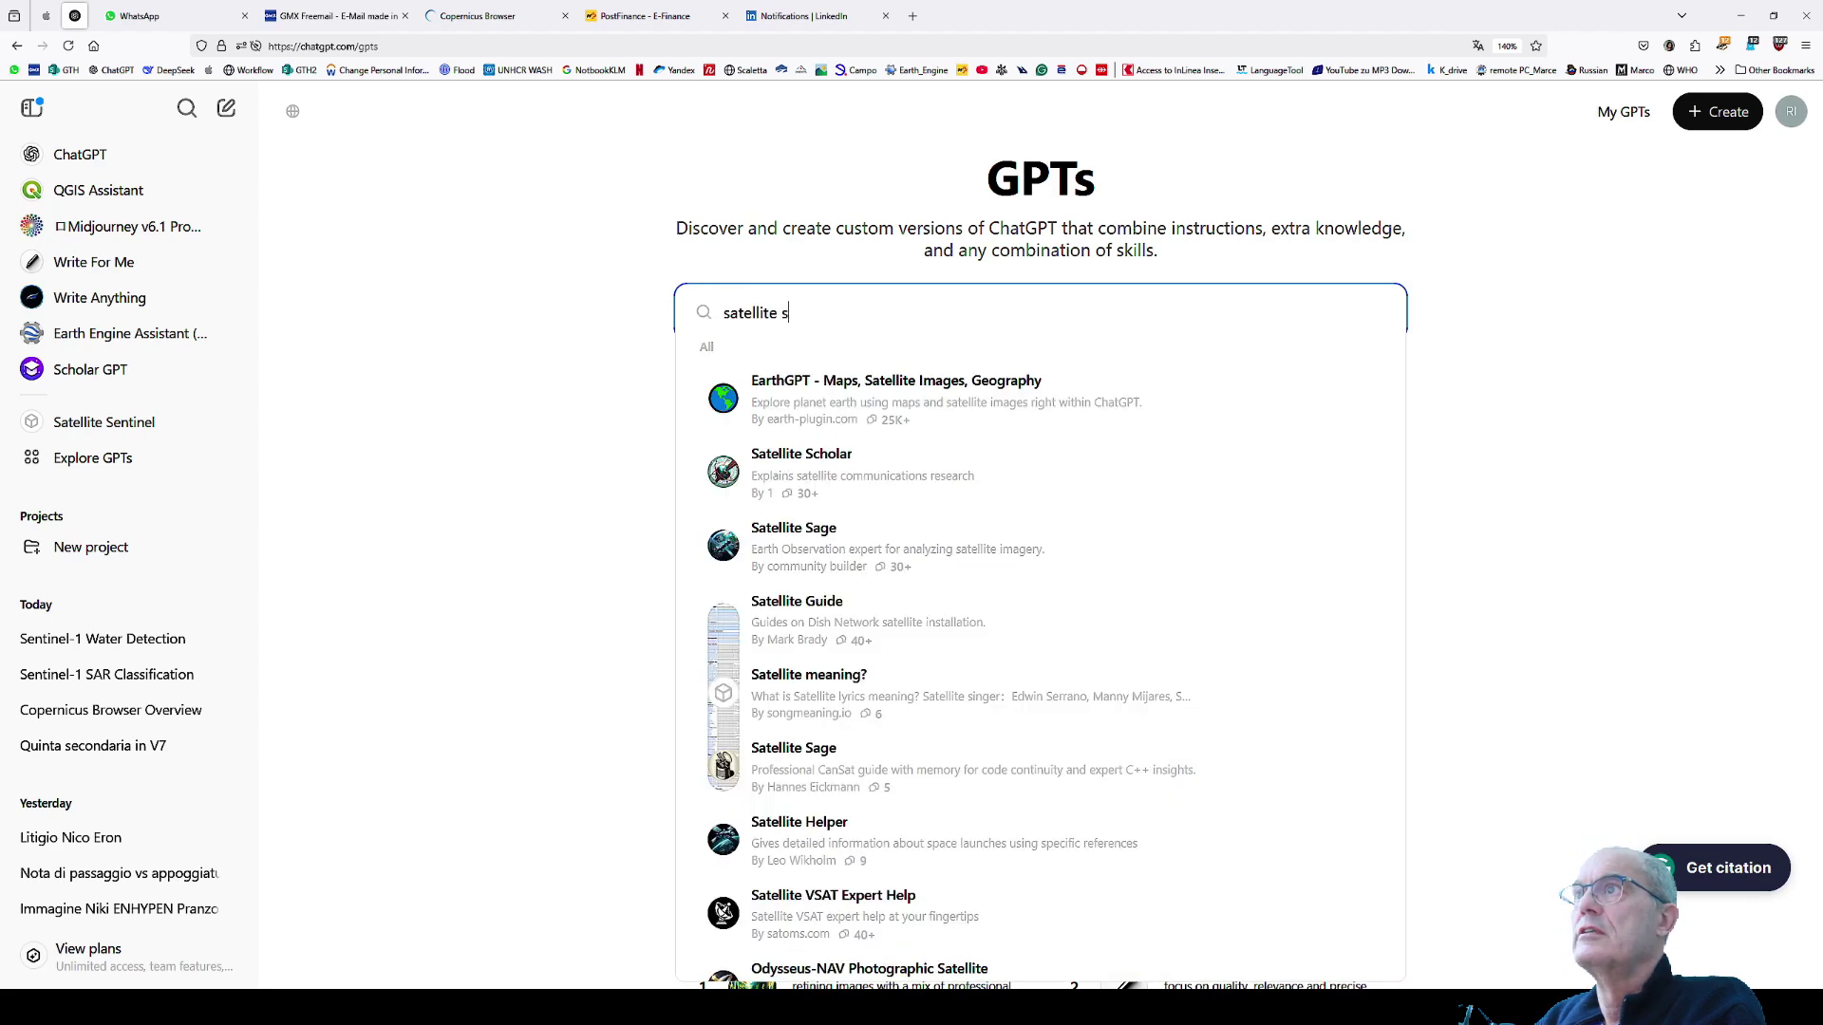
pyautogui.write('entinel')
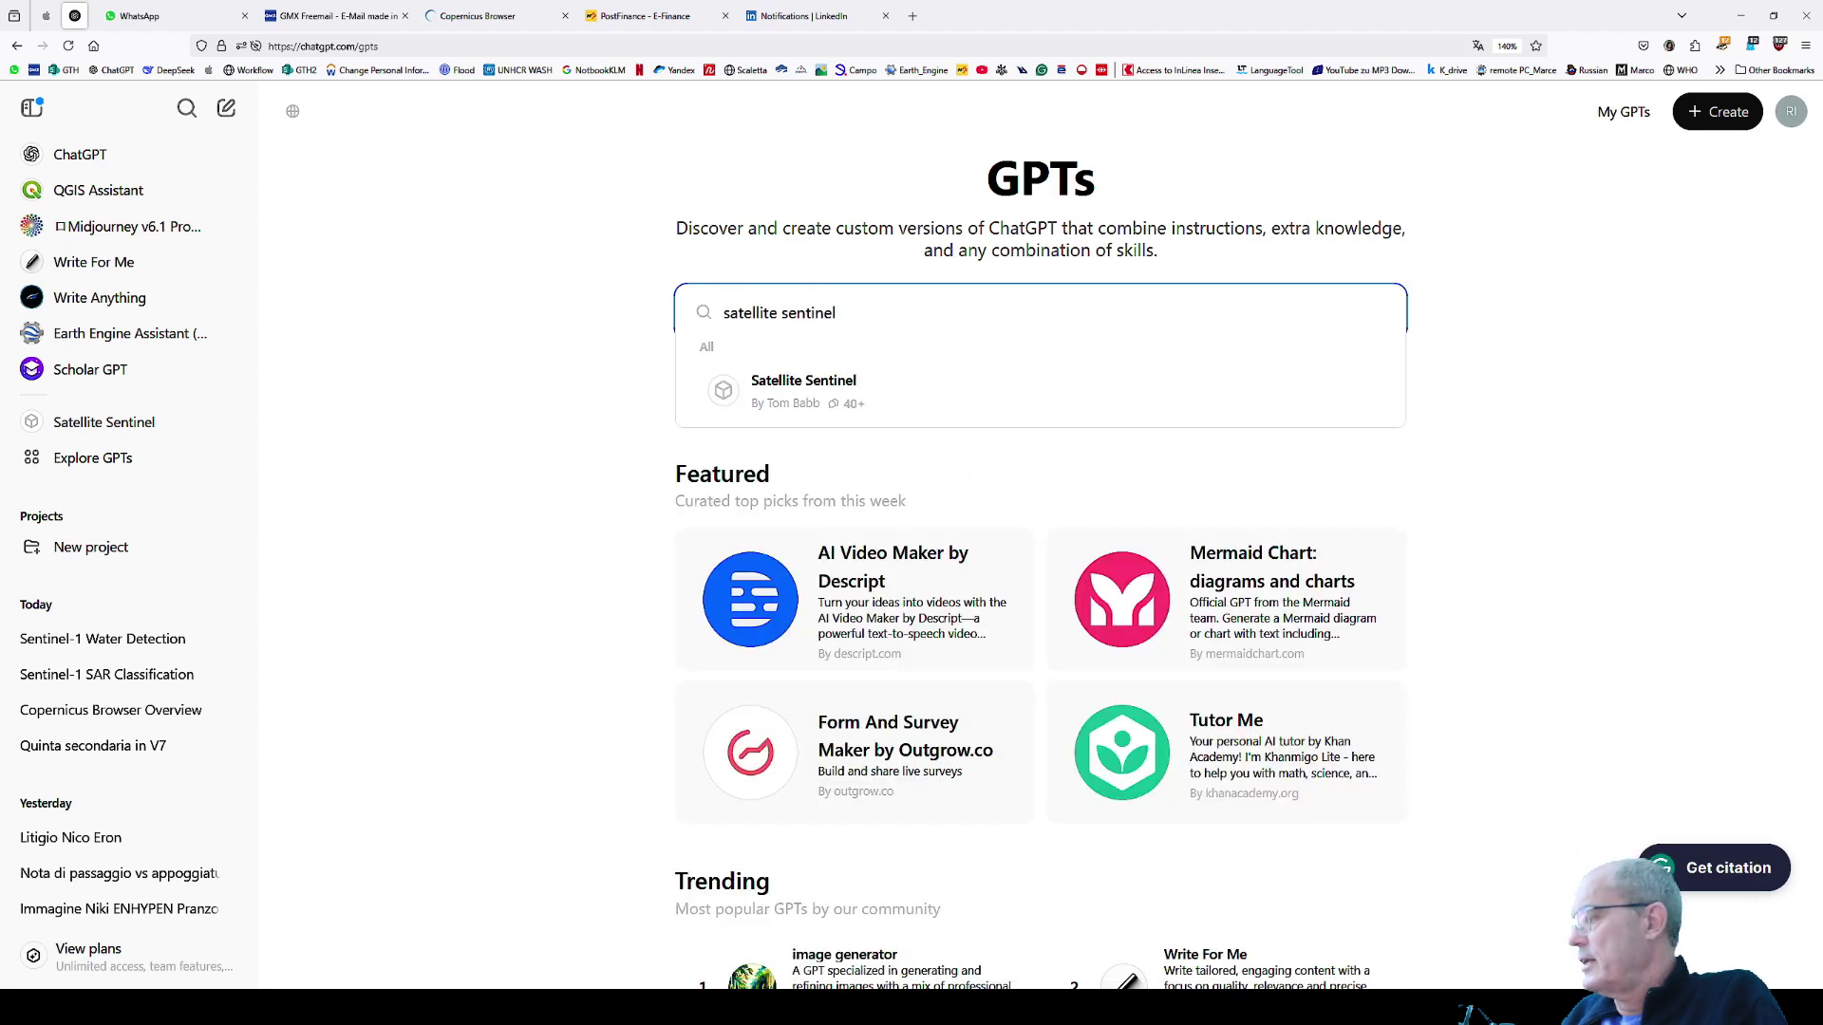
pyautogui.click(787, 399)
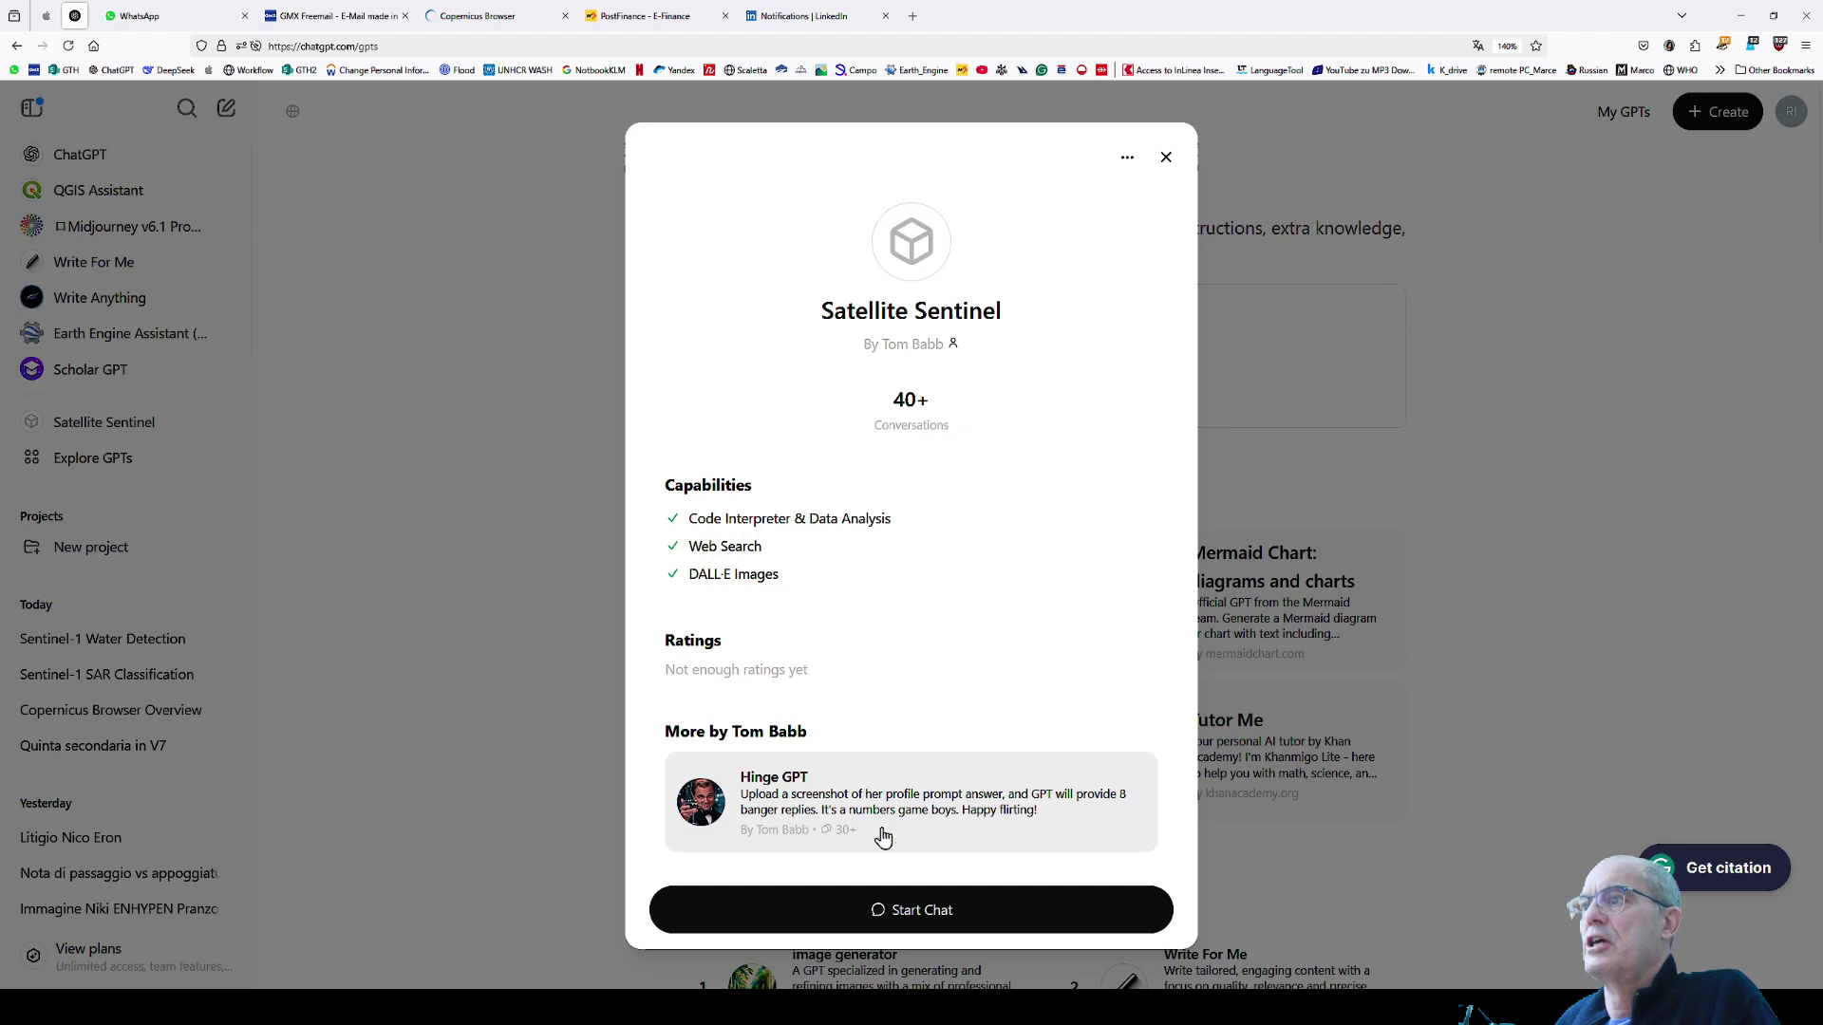
pyautogui.click(911, 912)
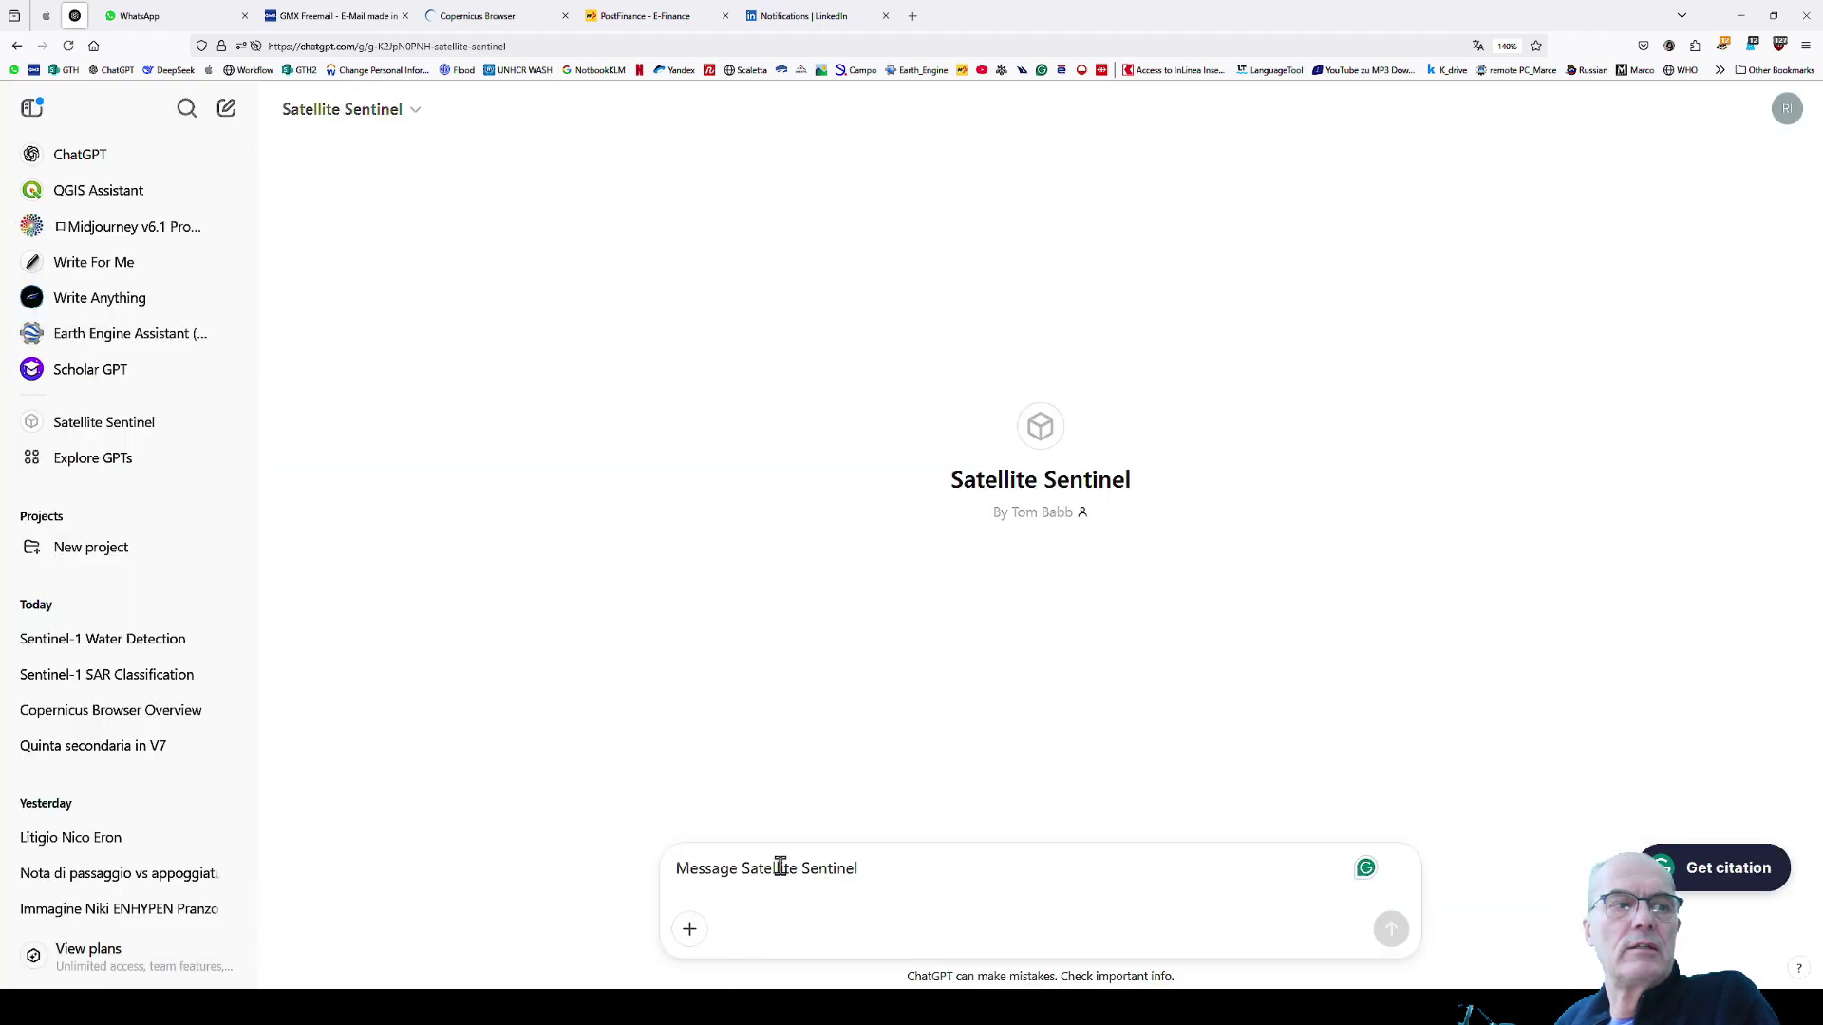
# - Switch to Notepad and delete the word "script" after "JavaScript" in the prepared Copernicus Browser prompt
pyautogui.click(1262, 936)
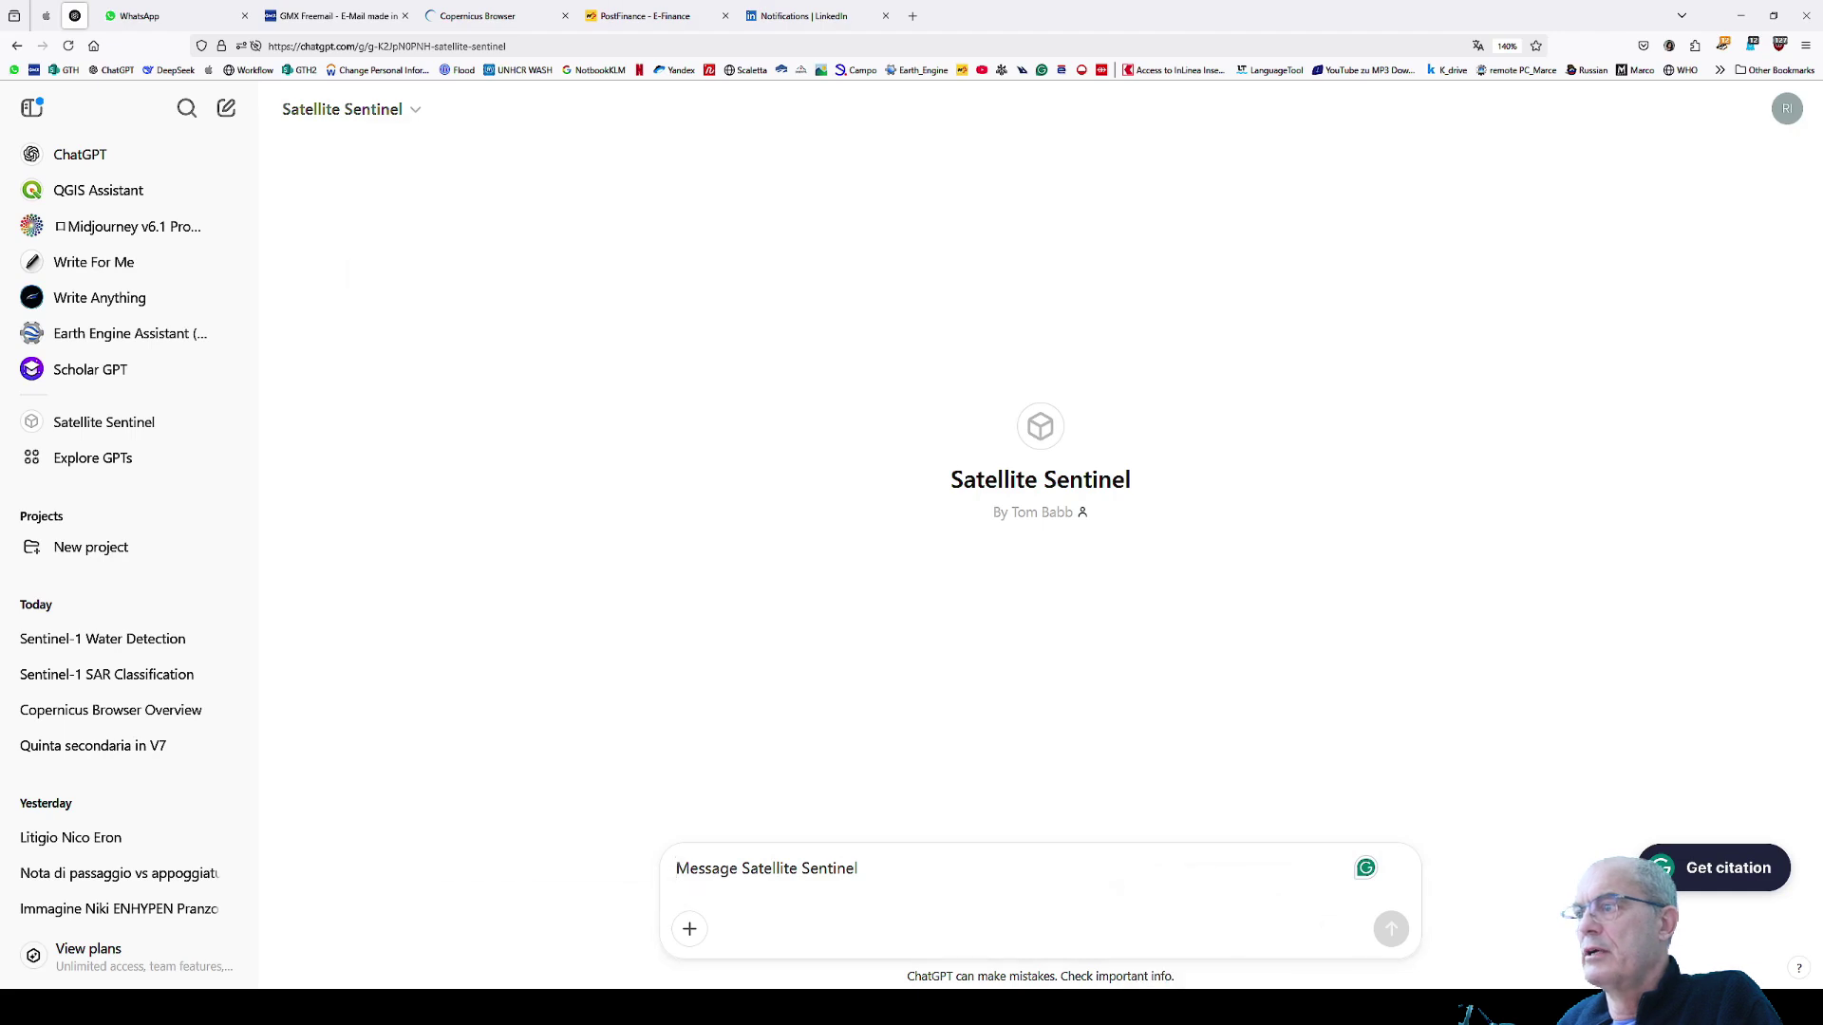
pyautogui.click(741, 608)
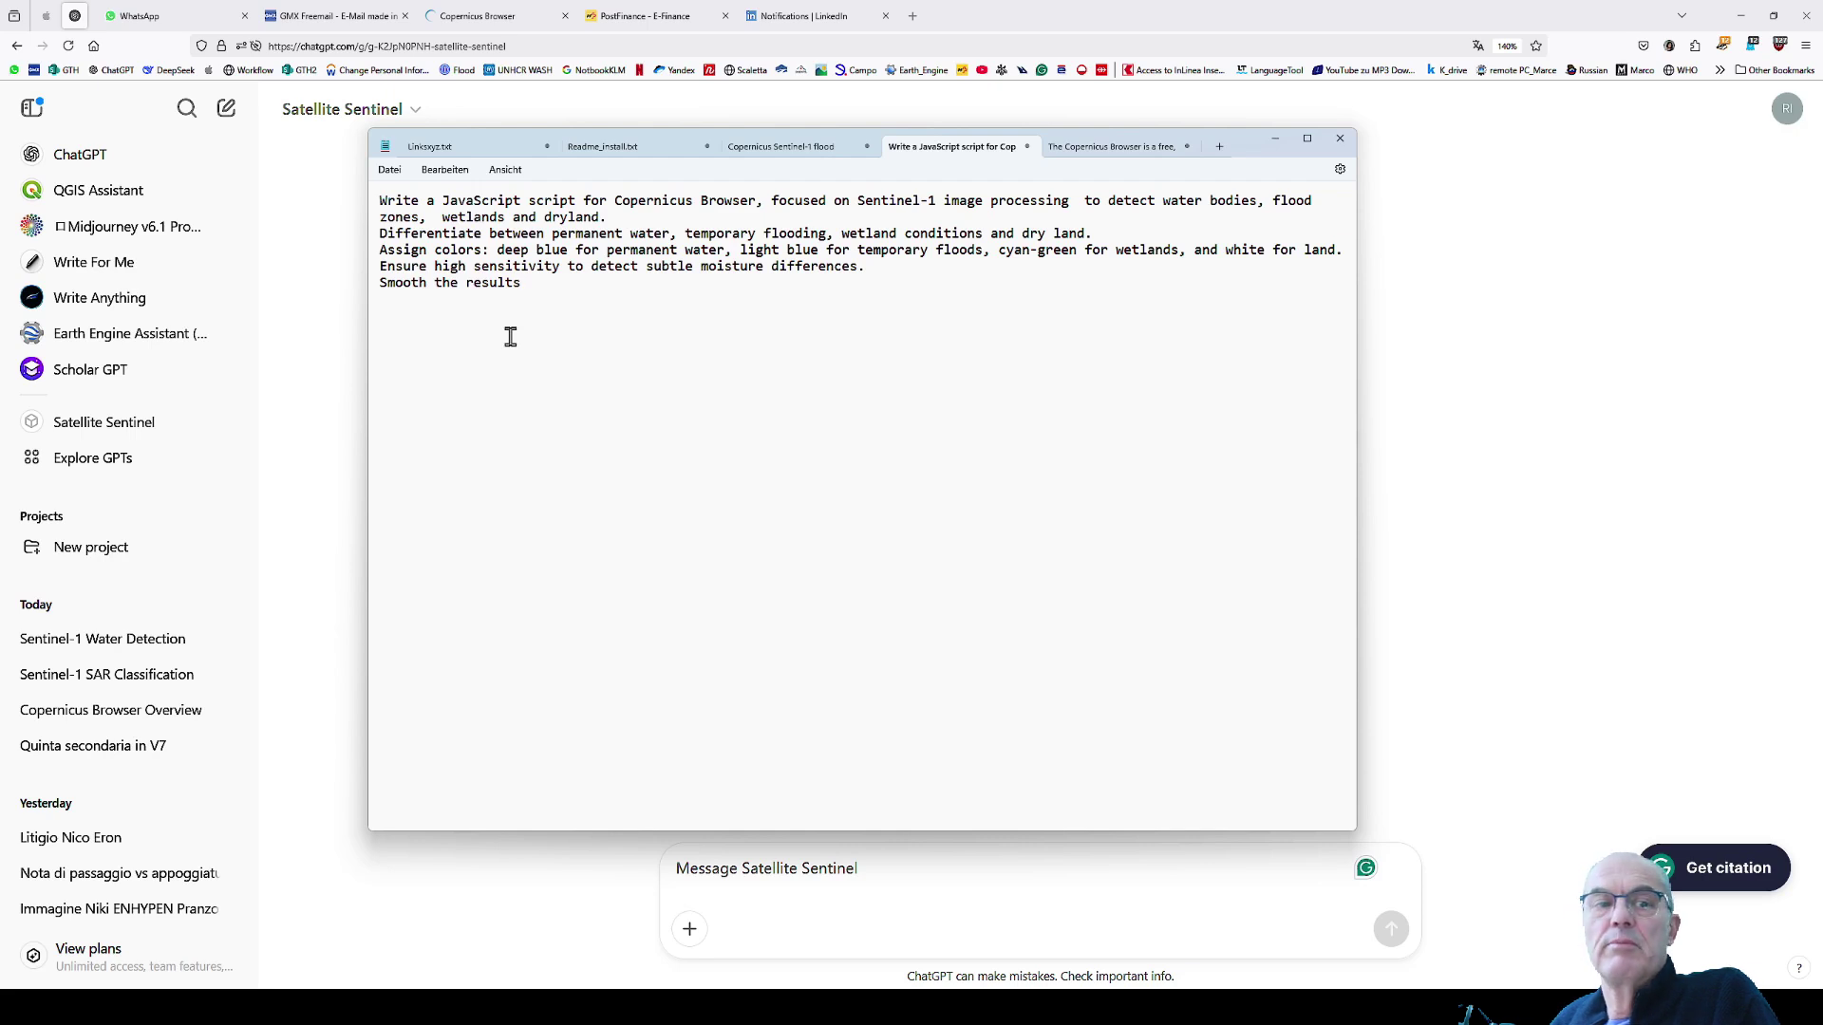
pyautogui.doubleClick(552, 200)
pyautogui.press('Delete')
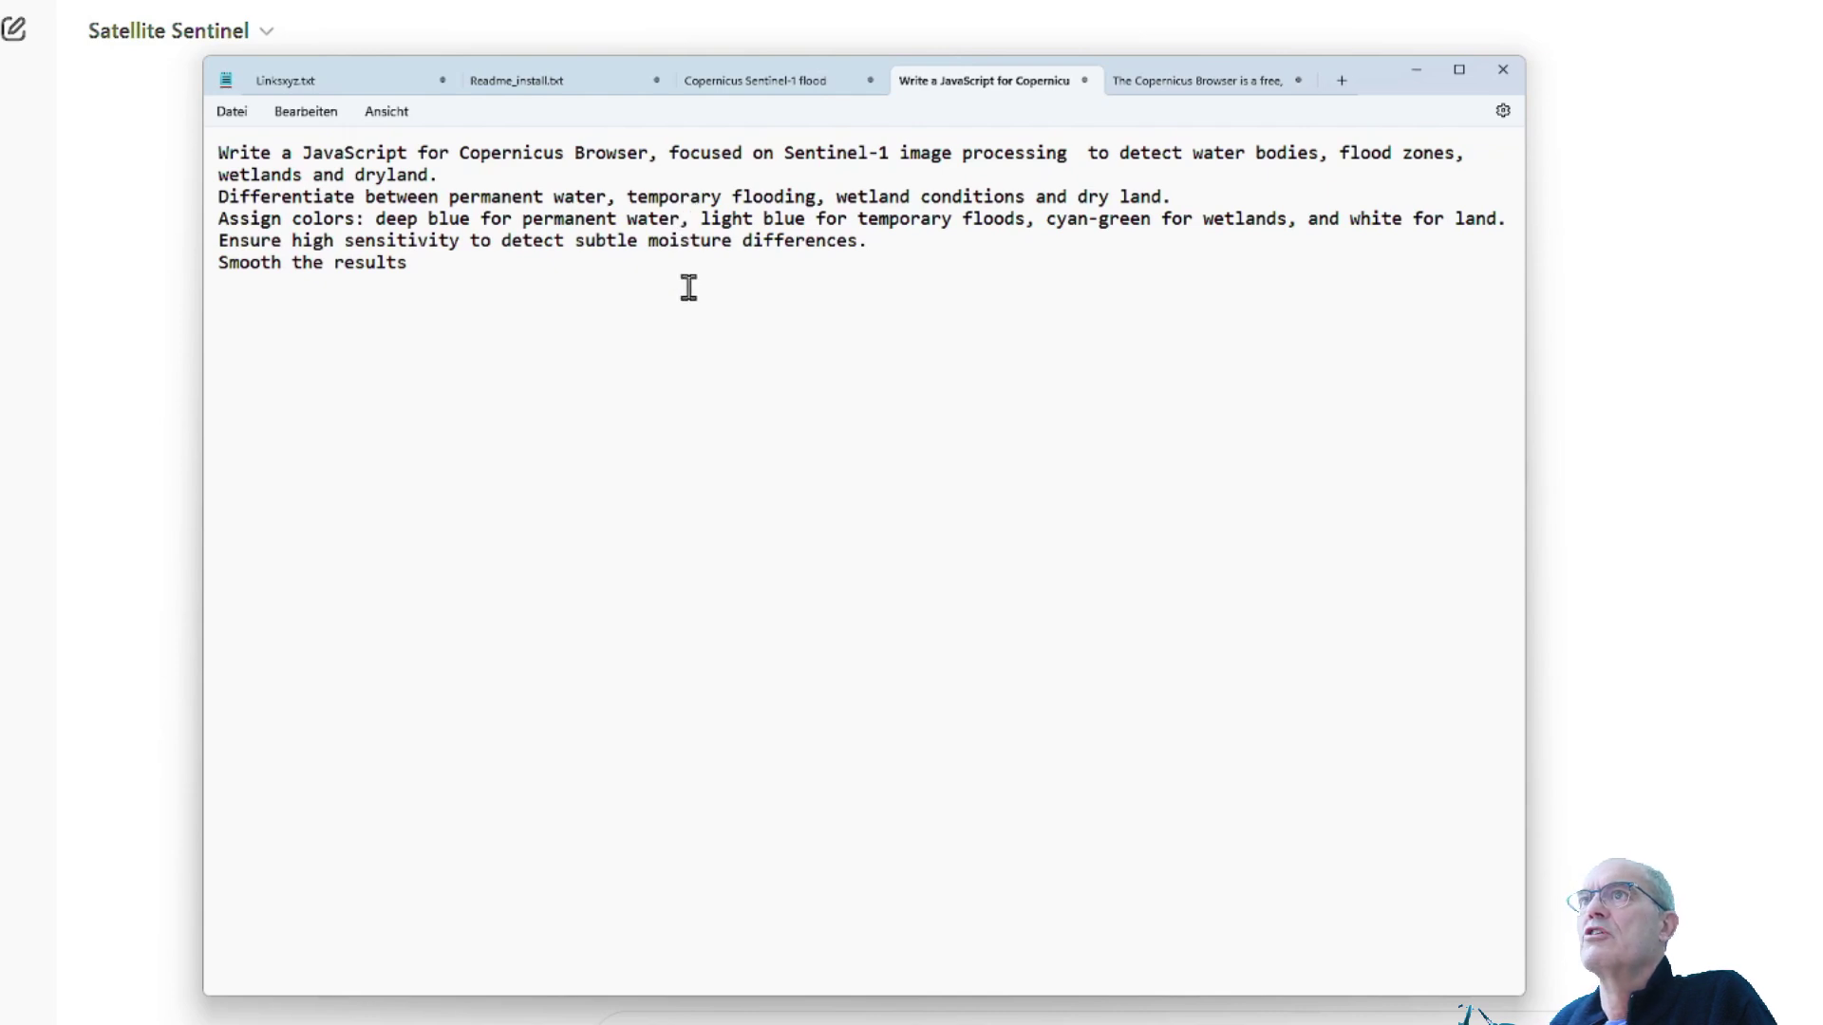
# - Copy the whole Sentinel-1 water and flood detection prompt and send it to Satellite Sentinel in ChatGPT
pyautogui.moveTo(464, 271); pyautogui.dragTo(220, 152)
pyautogui.hotkey('ctrl', 'c')
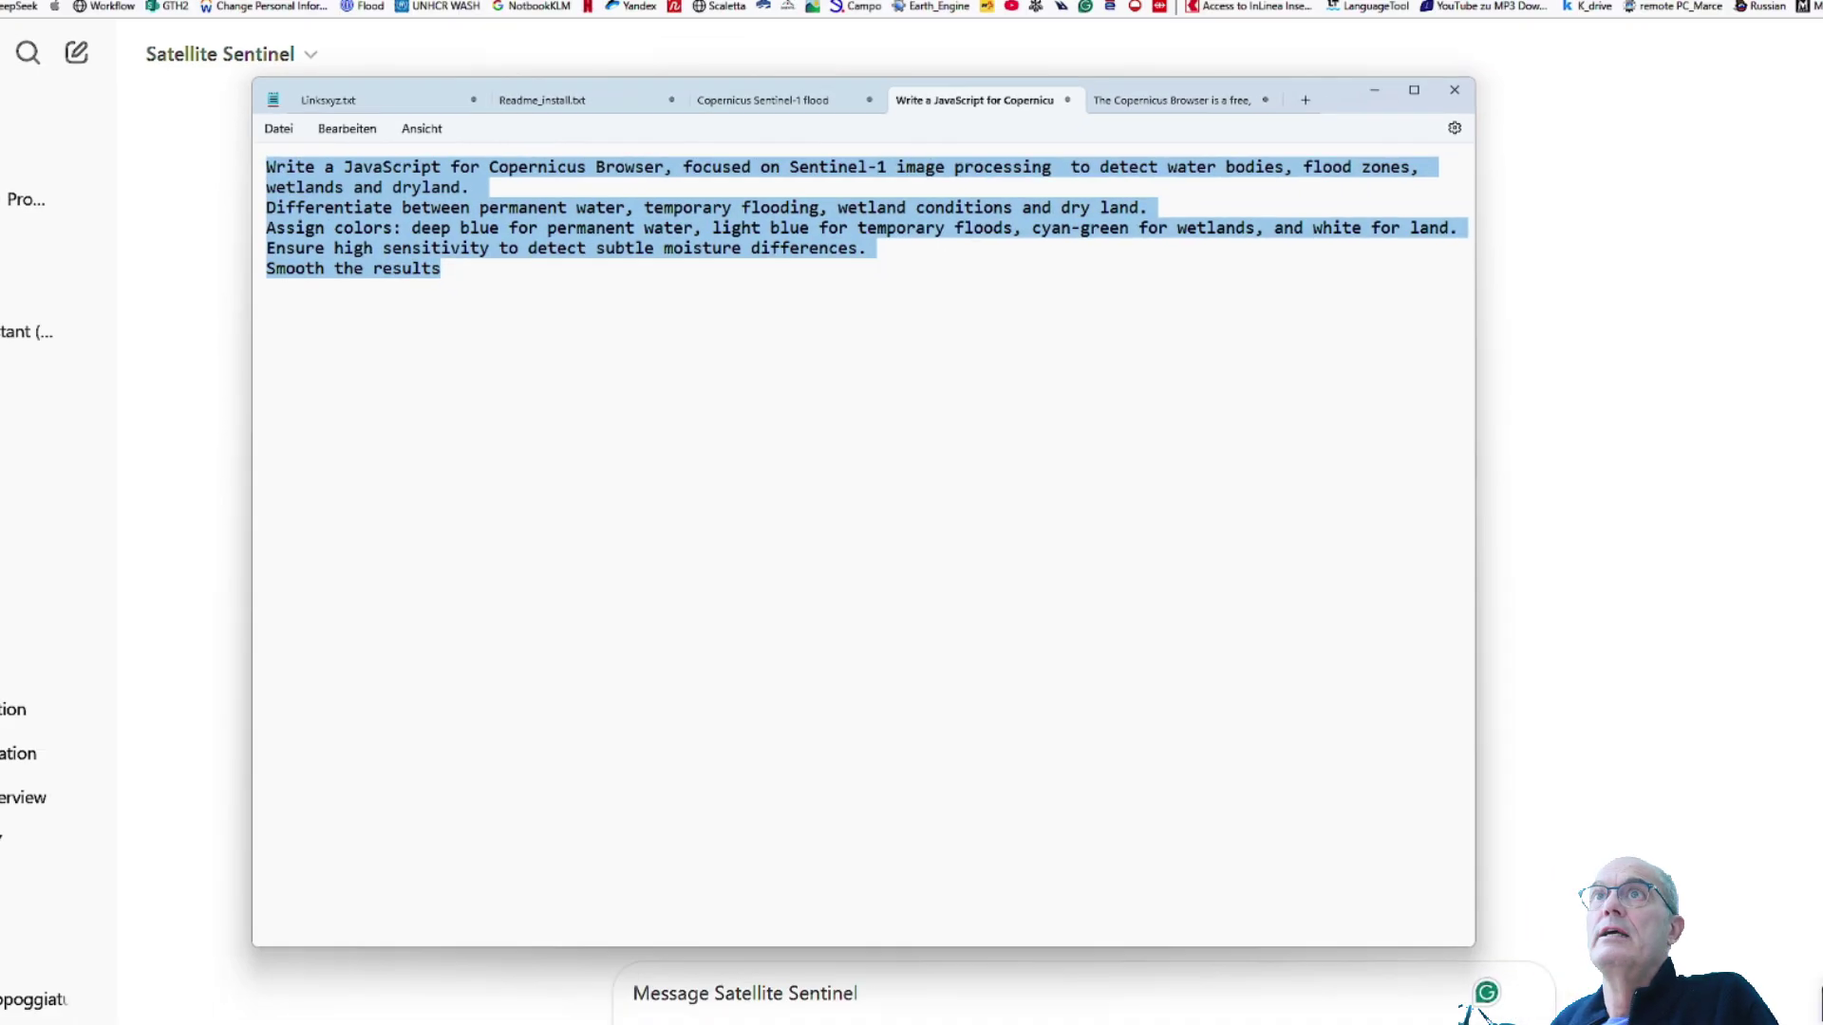
pyautogui.click(1469, 1012)
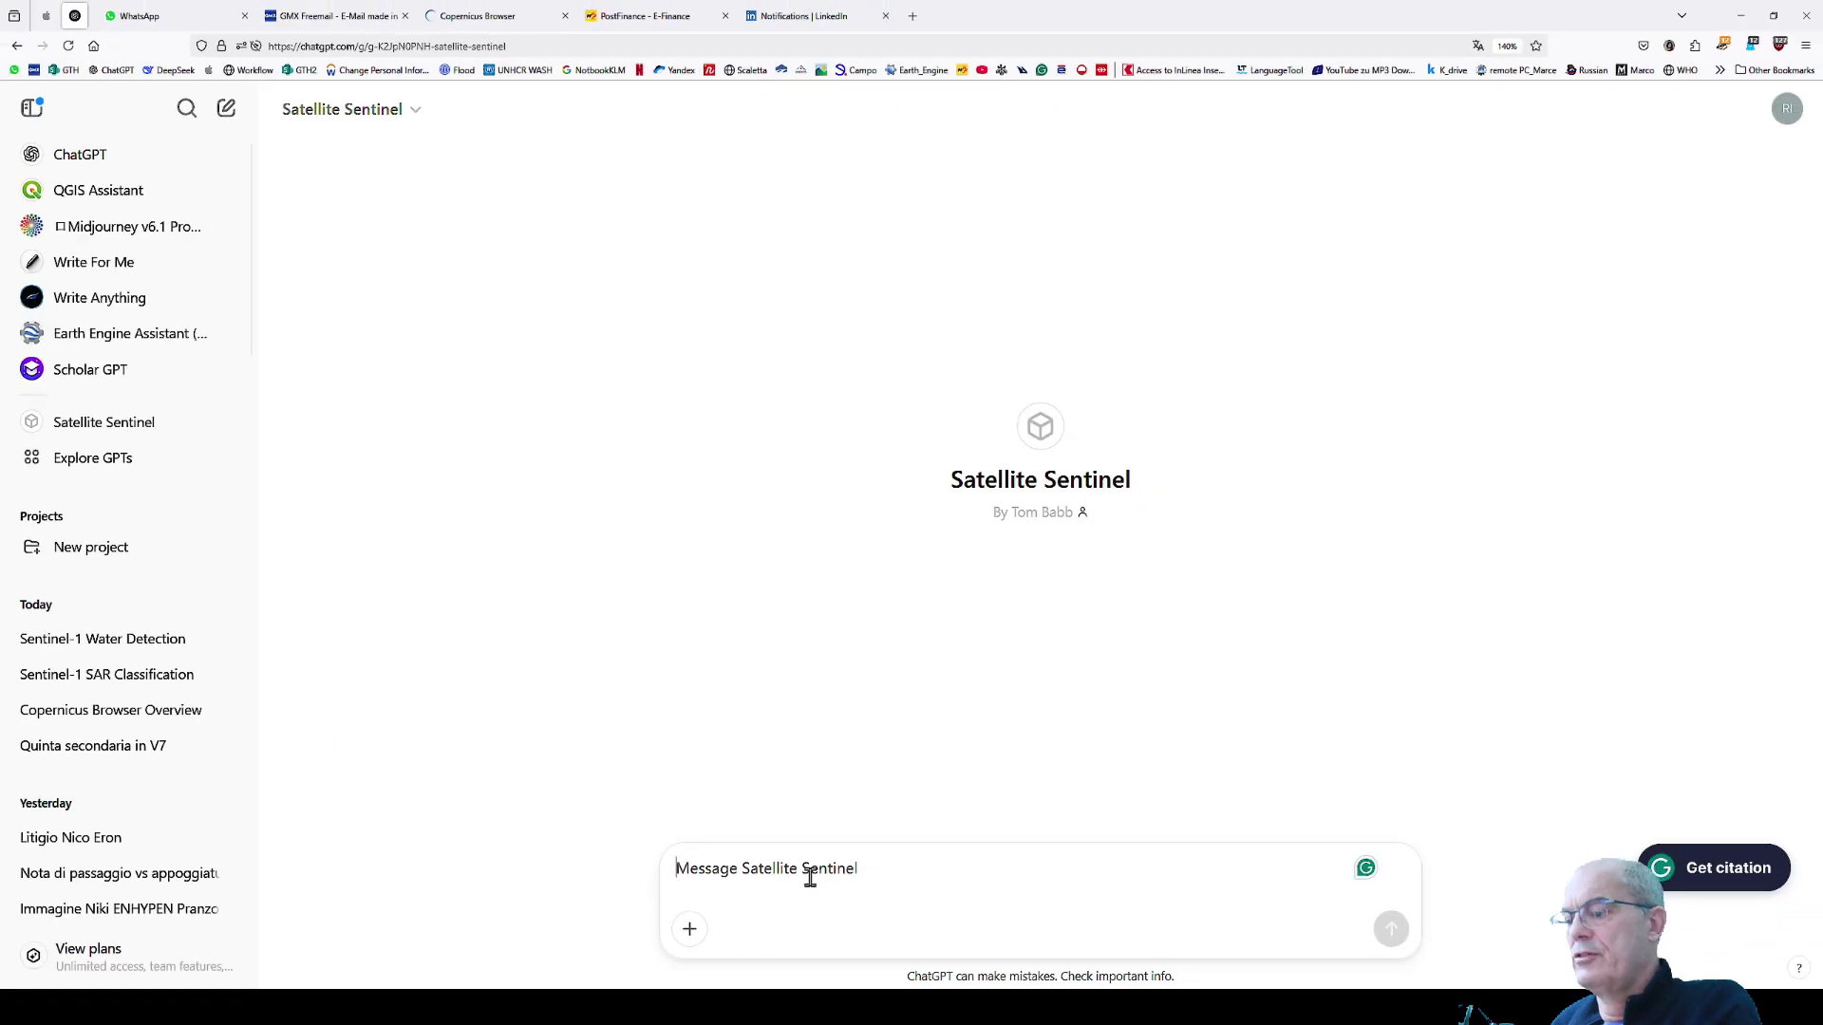
pyautogui.hotkey('ctrl', 'v')
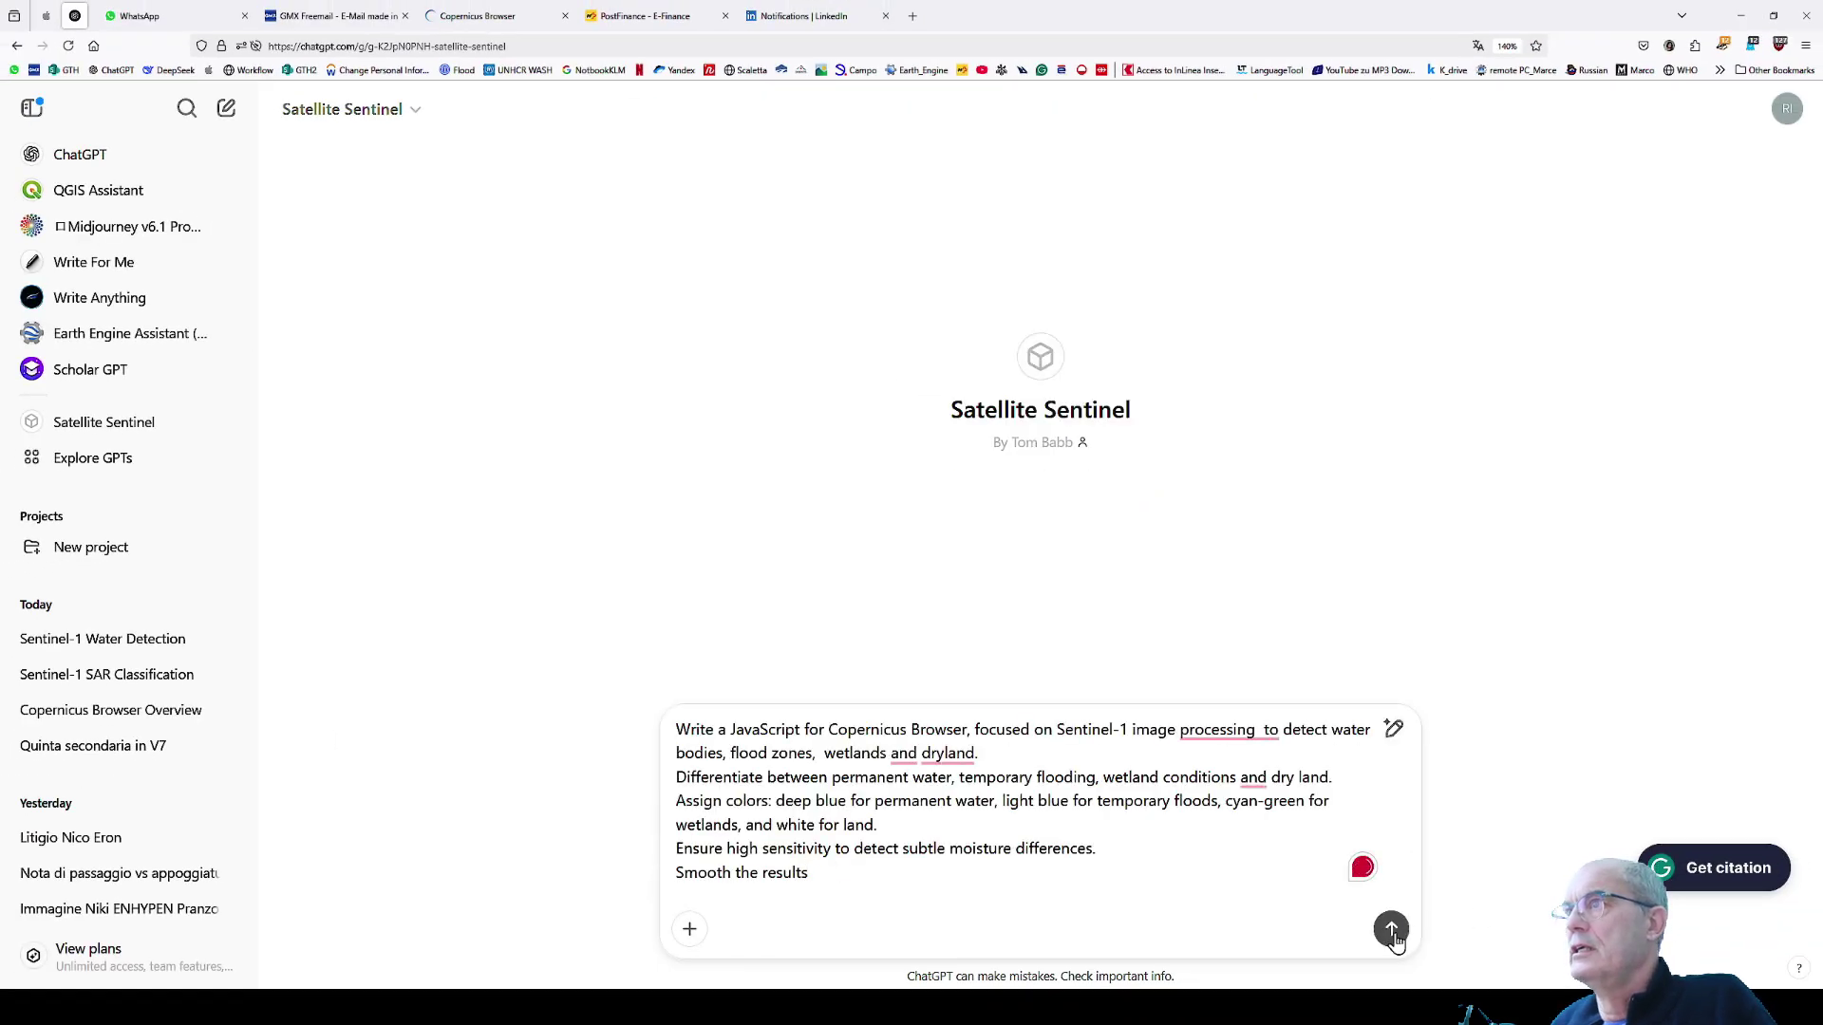
pyautogui.click(1390, 929)
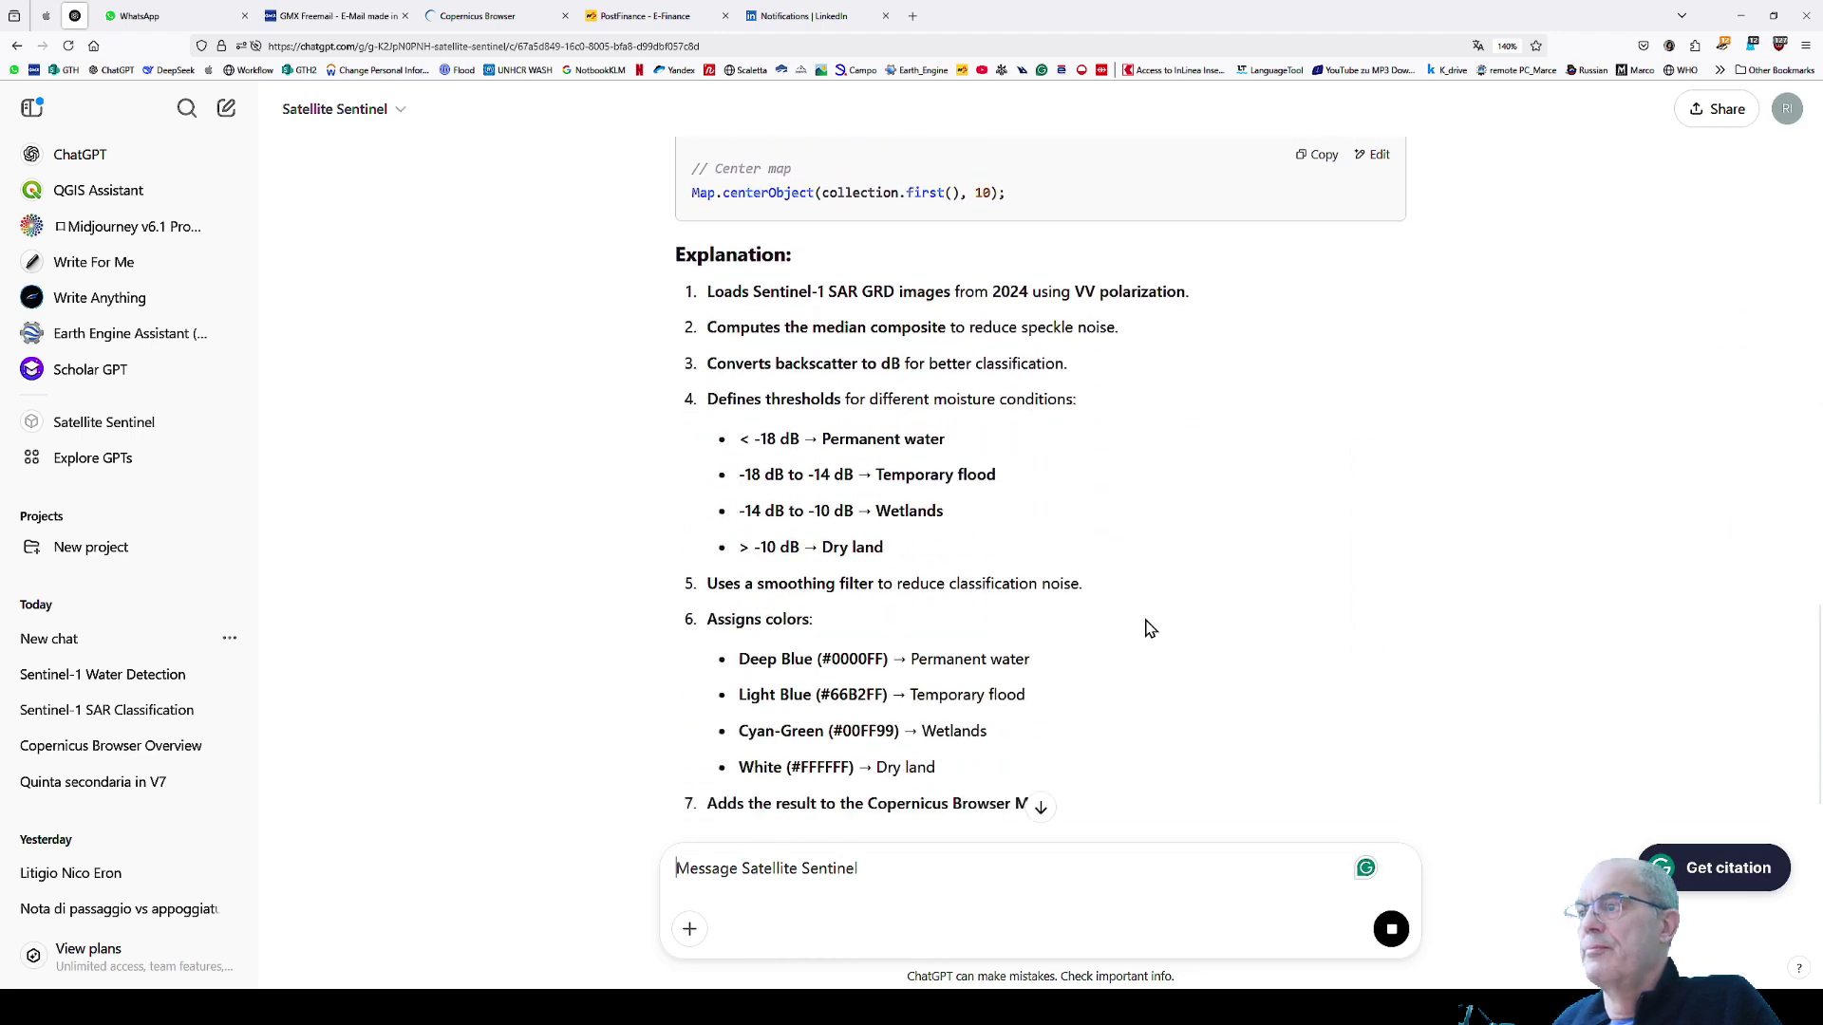
# - Copy the JavaScript code from Satellite Sentinel's answer and return to the Copernicus Browser
pyautogui.scroll(20, 1149, 626)
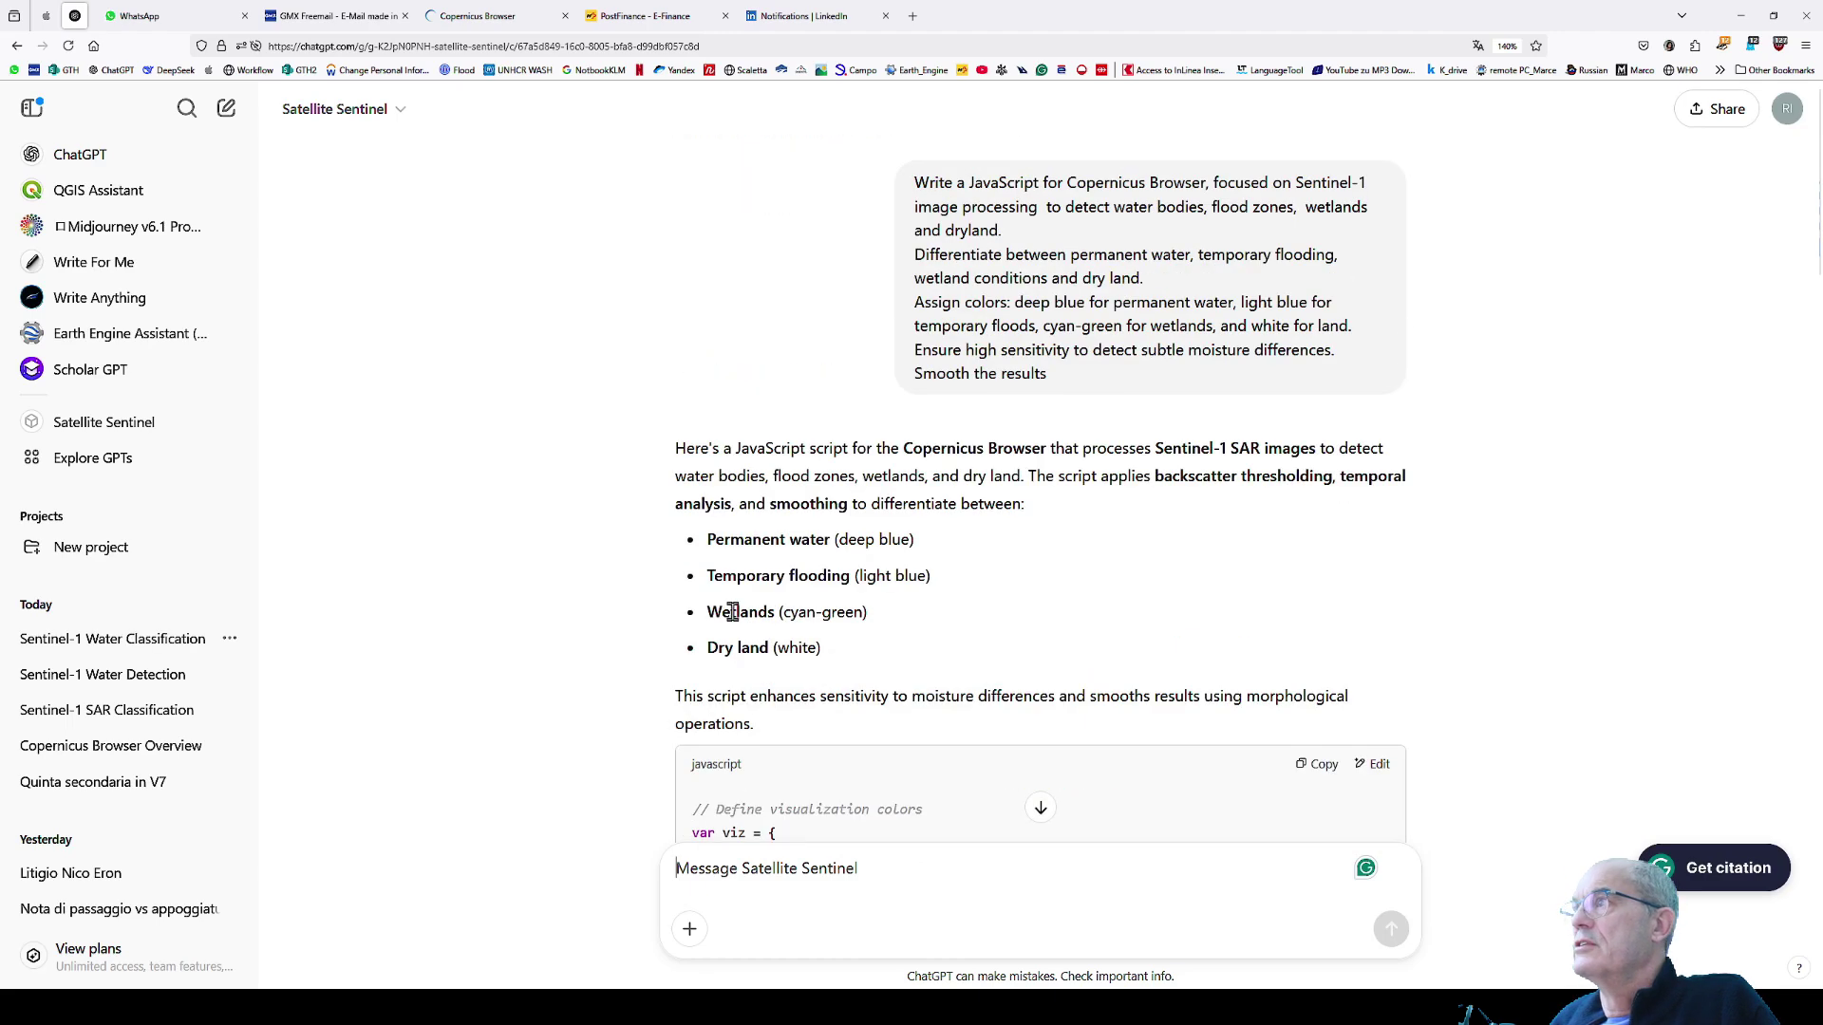
pyautogui.scroll(-4, 964, 720)
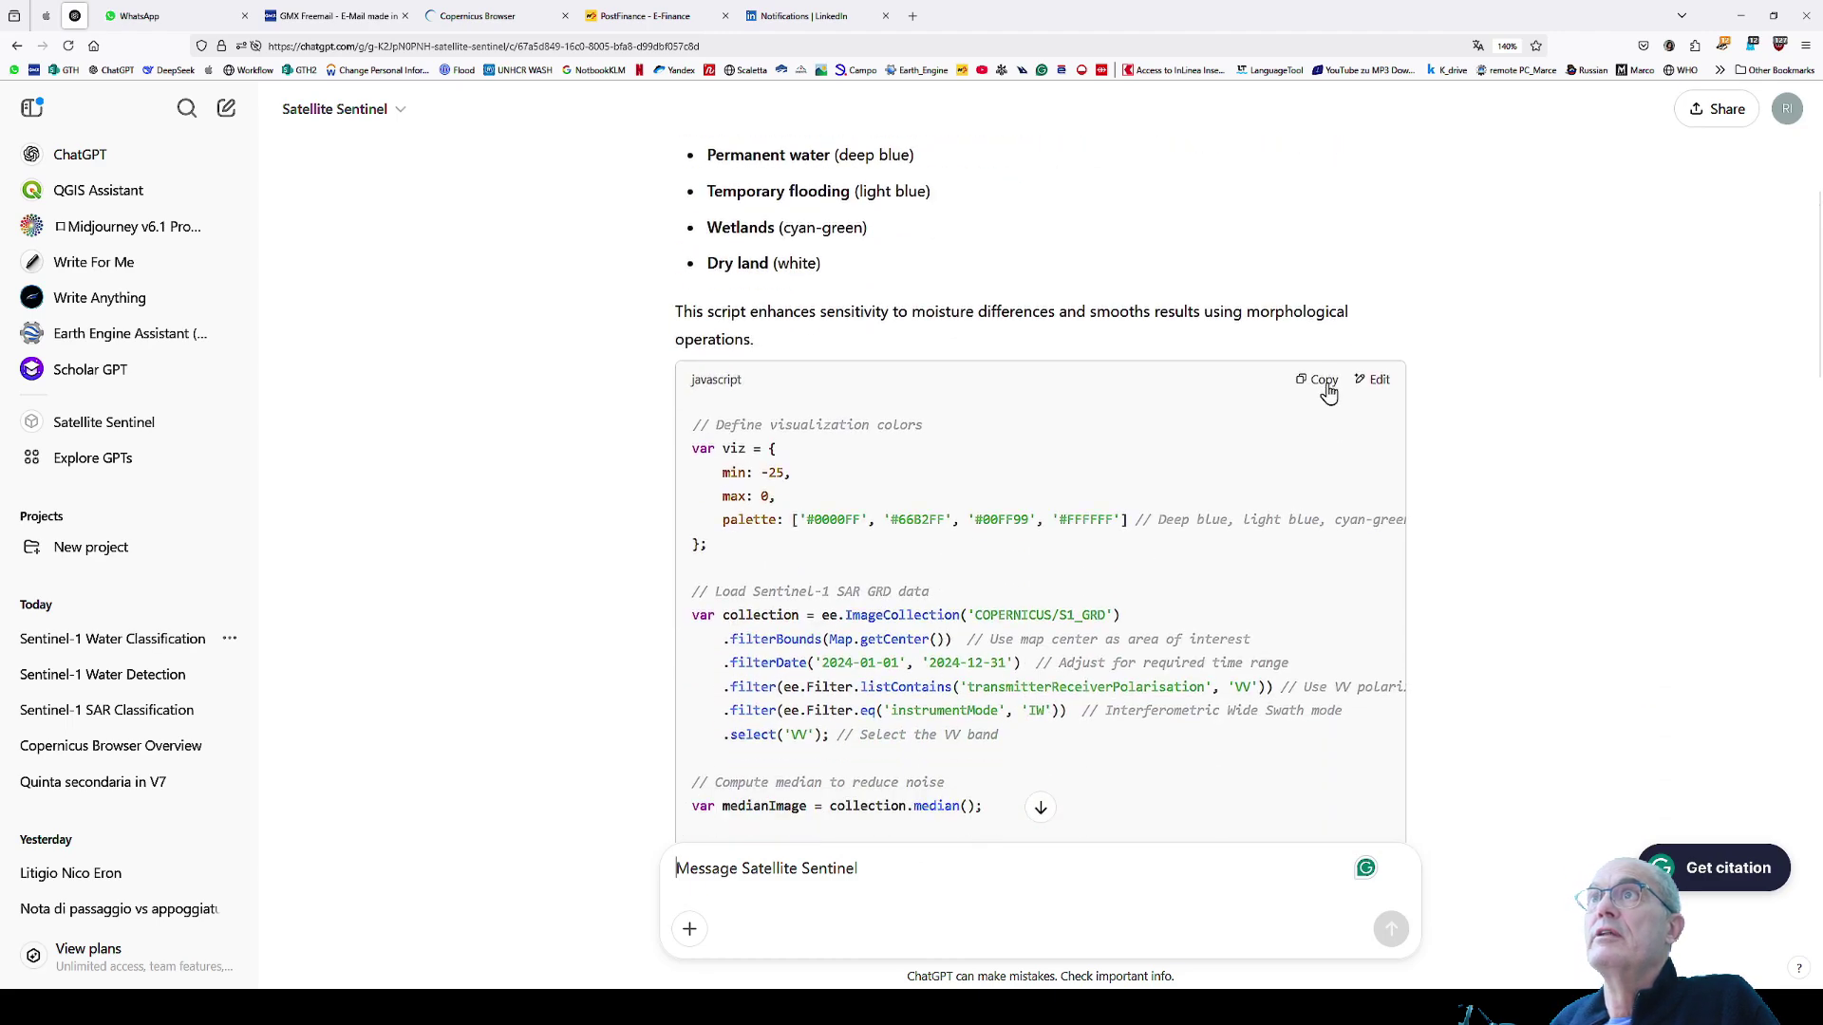
pyautogui.click(1319, 382)
pyautogui.click(478, 16)
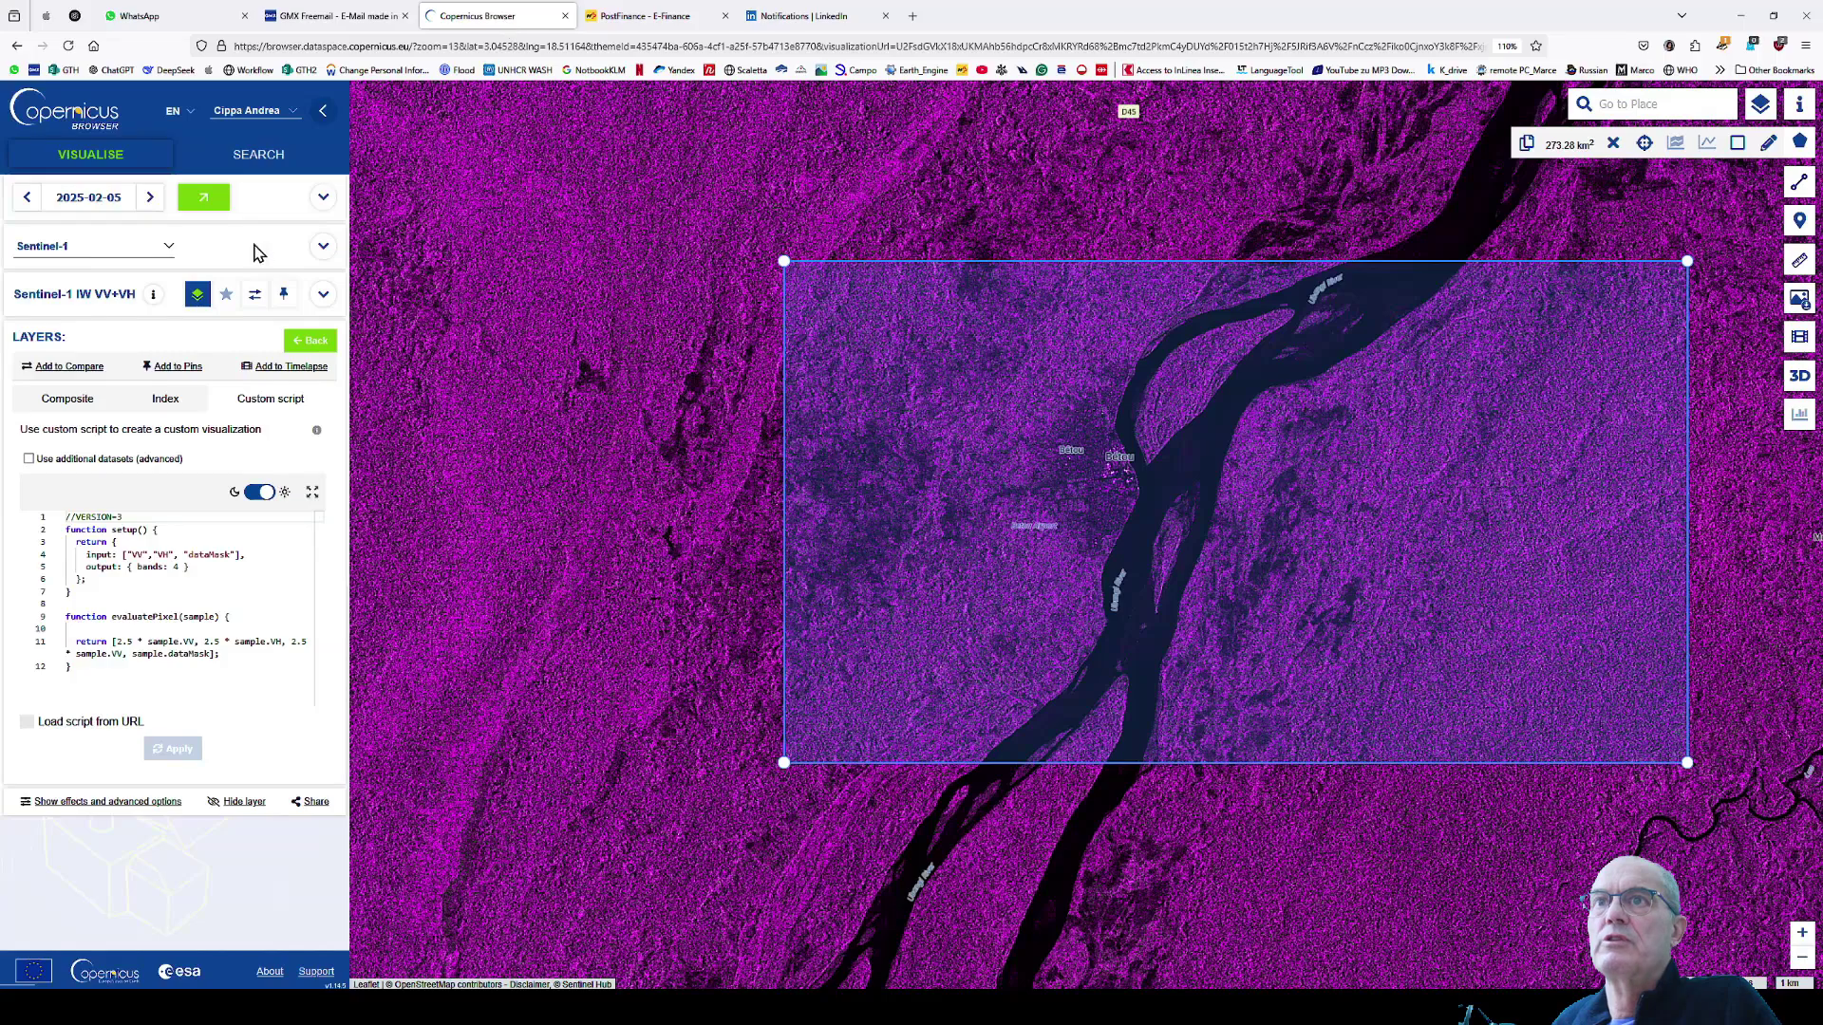
# - Replace the Sentinel-1 custom script with the copied water and wetland code, set the date to 2023-12-01 and apply it
pyautogui.click(90, 669)
pyautogui.hotkey('ctrl', 'a')
pyautogui.hotkey('ctrl', 'v')
pyautogui.click(86, 207)
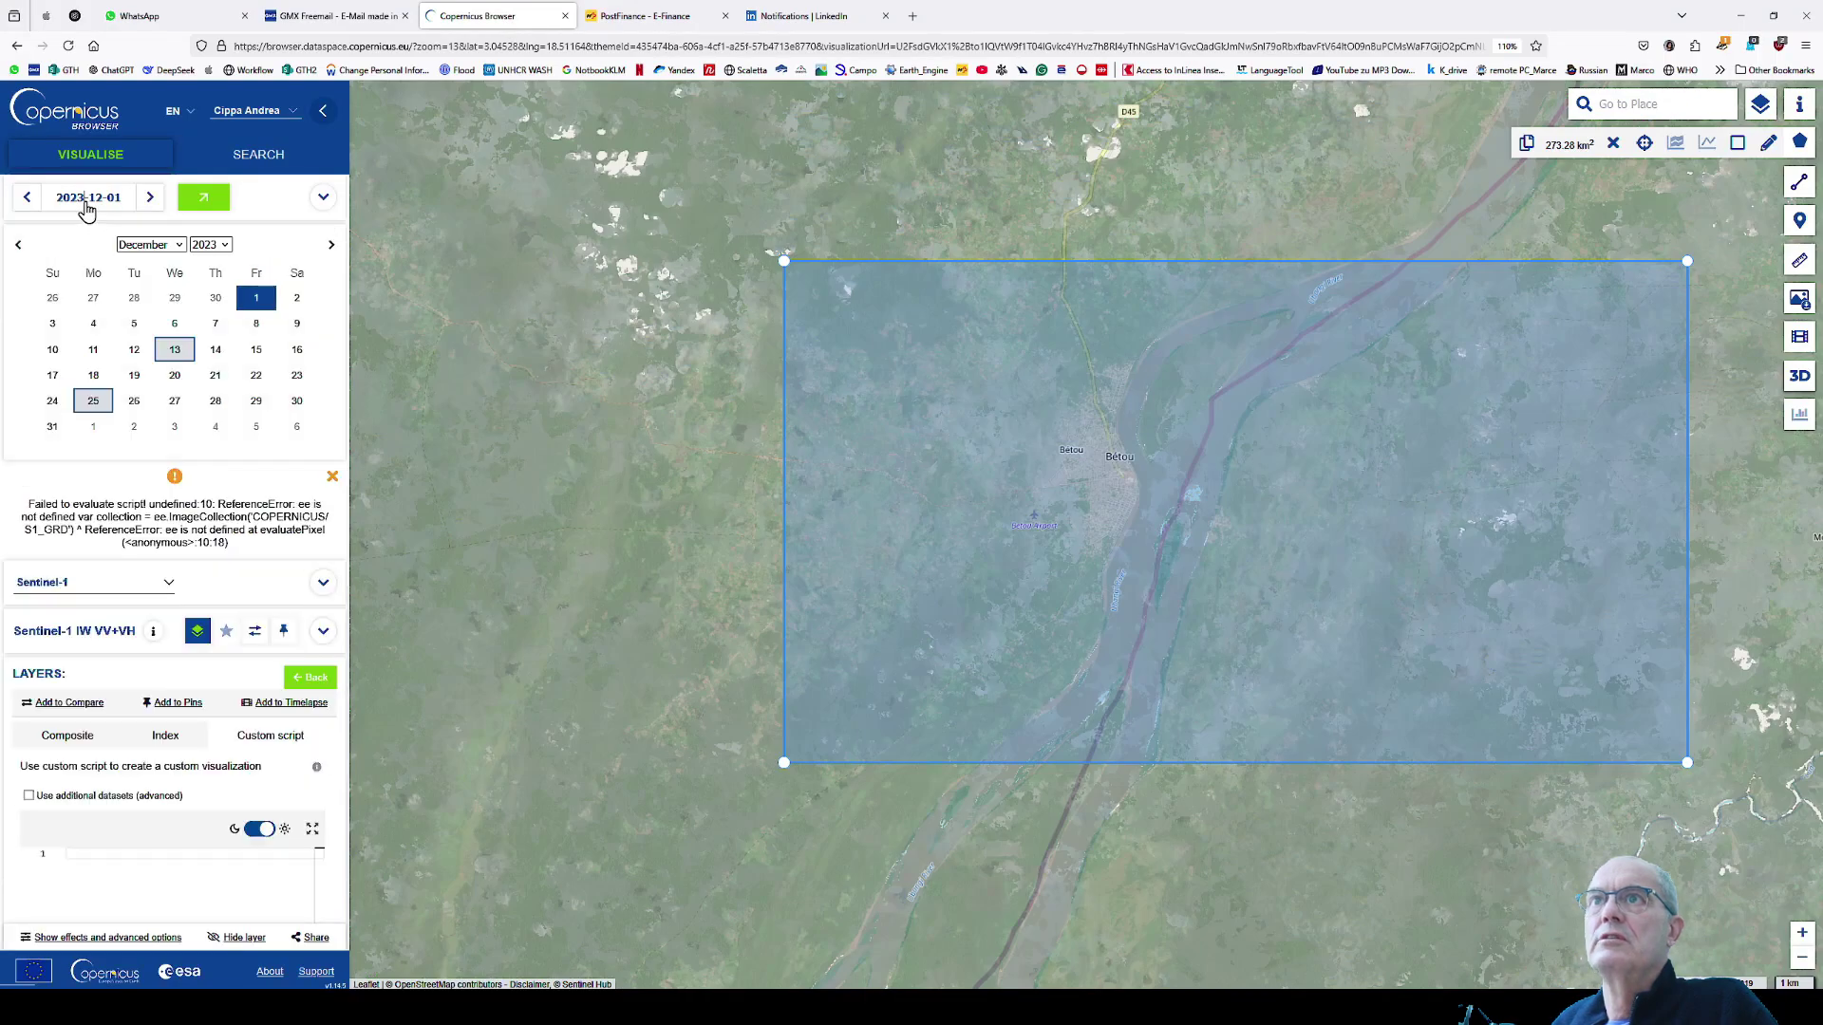
pyautogui.click(257, 300)
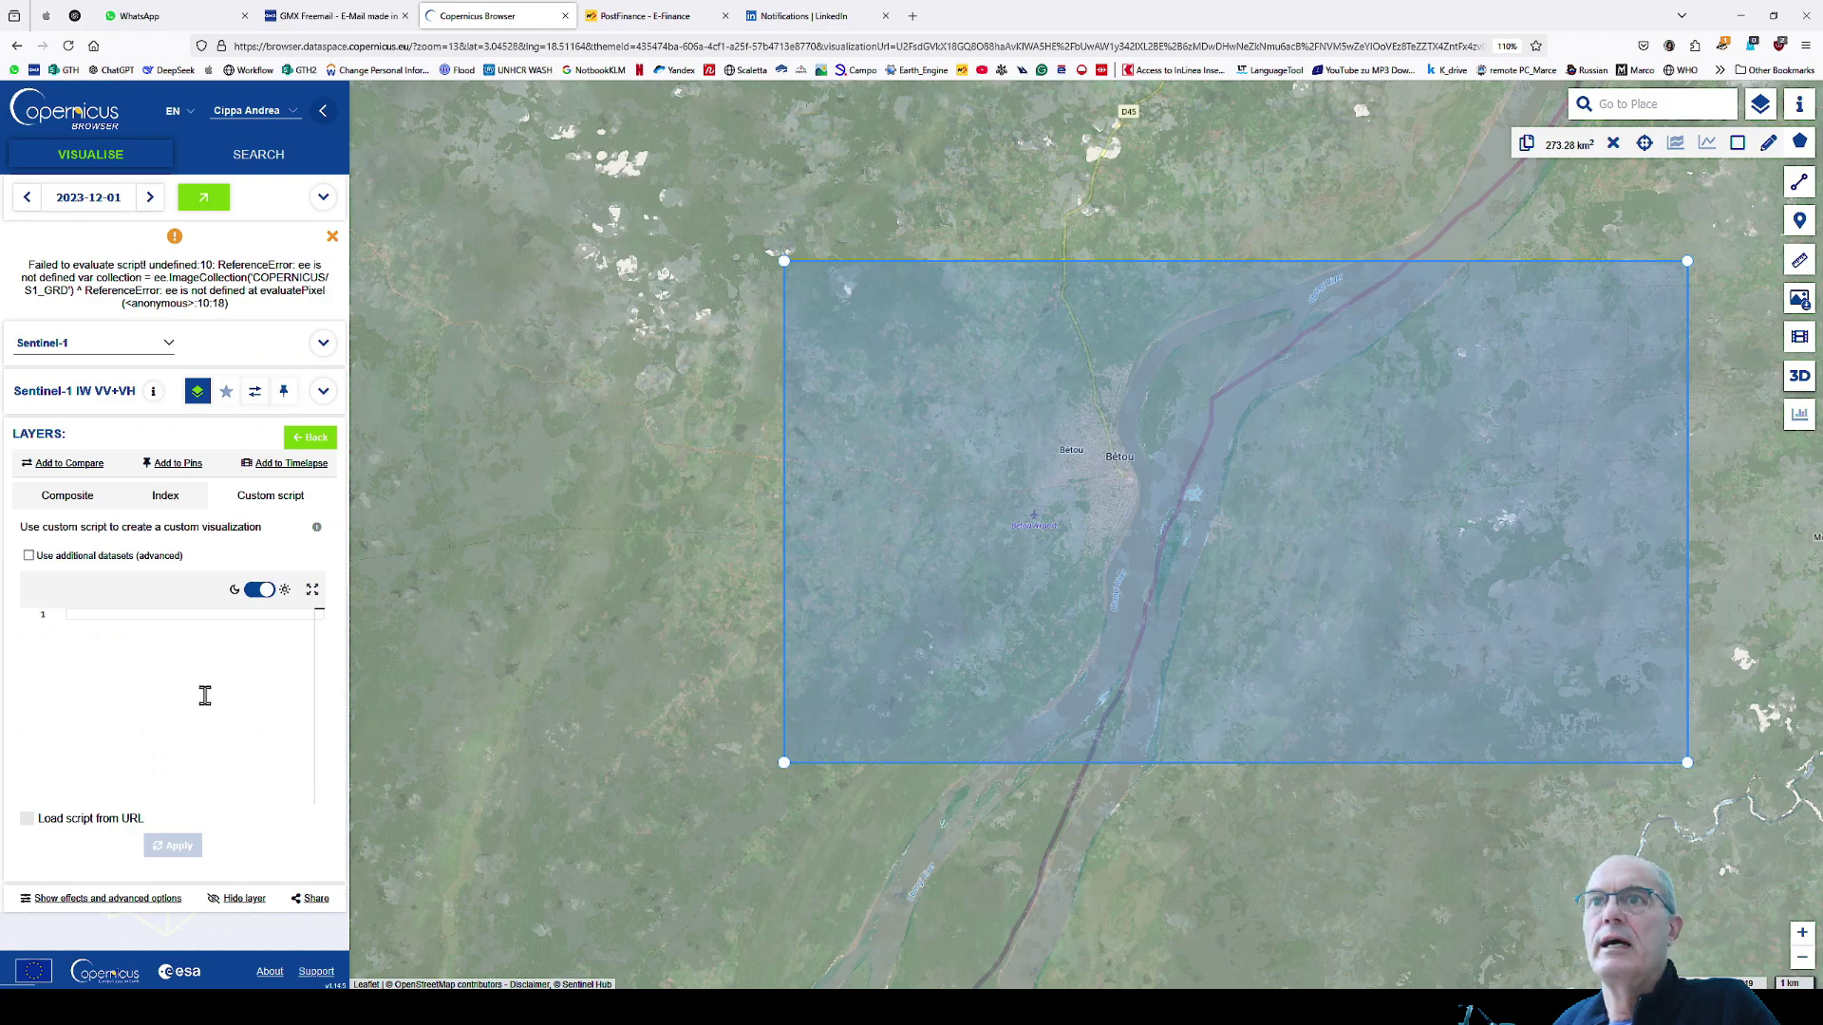
pyautogui.hotkey('ctrl', 'v')
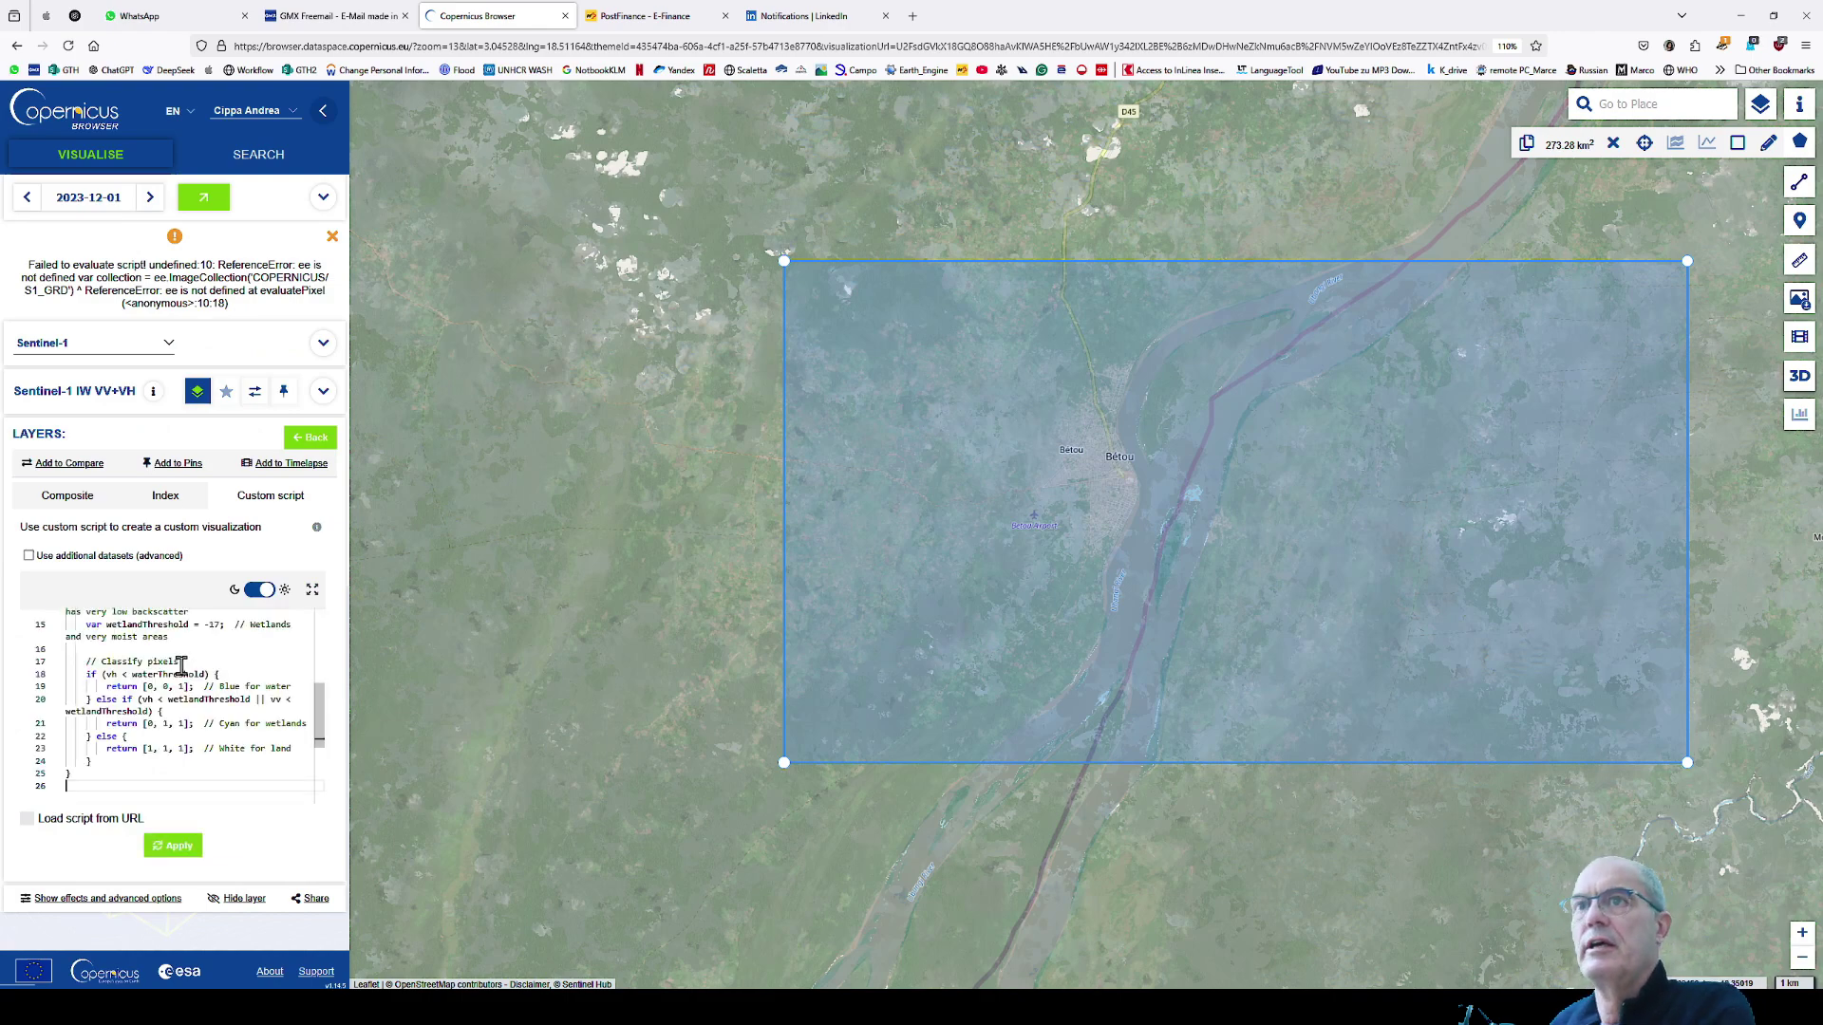
pyautogui.click(173, 845)
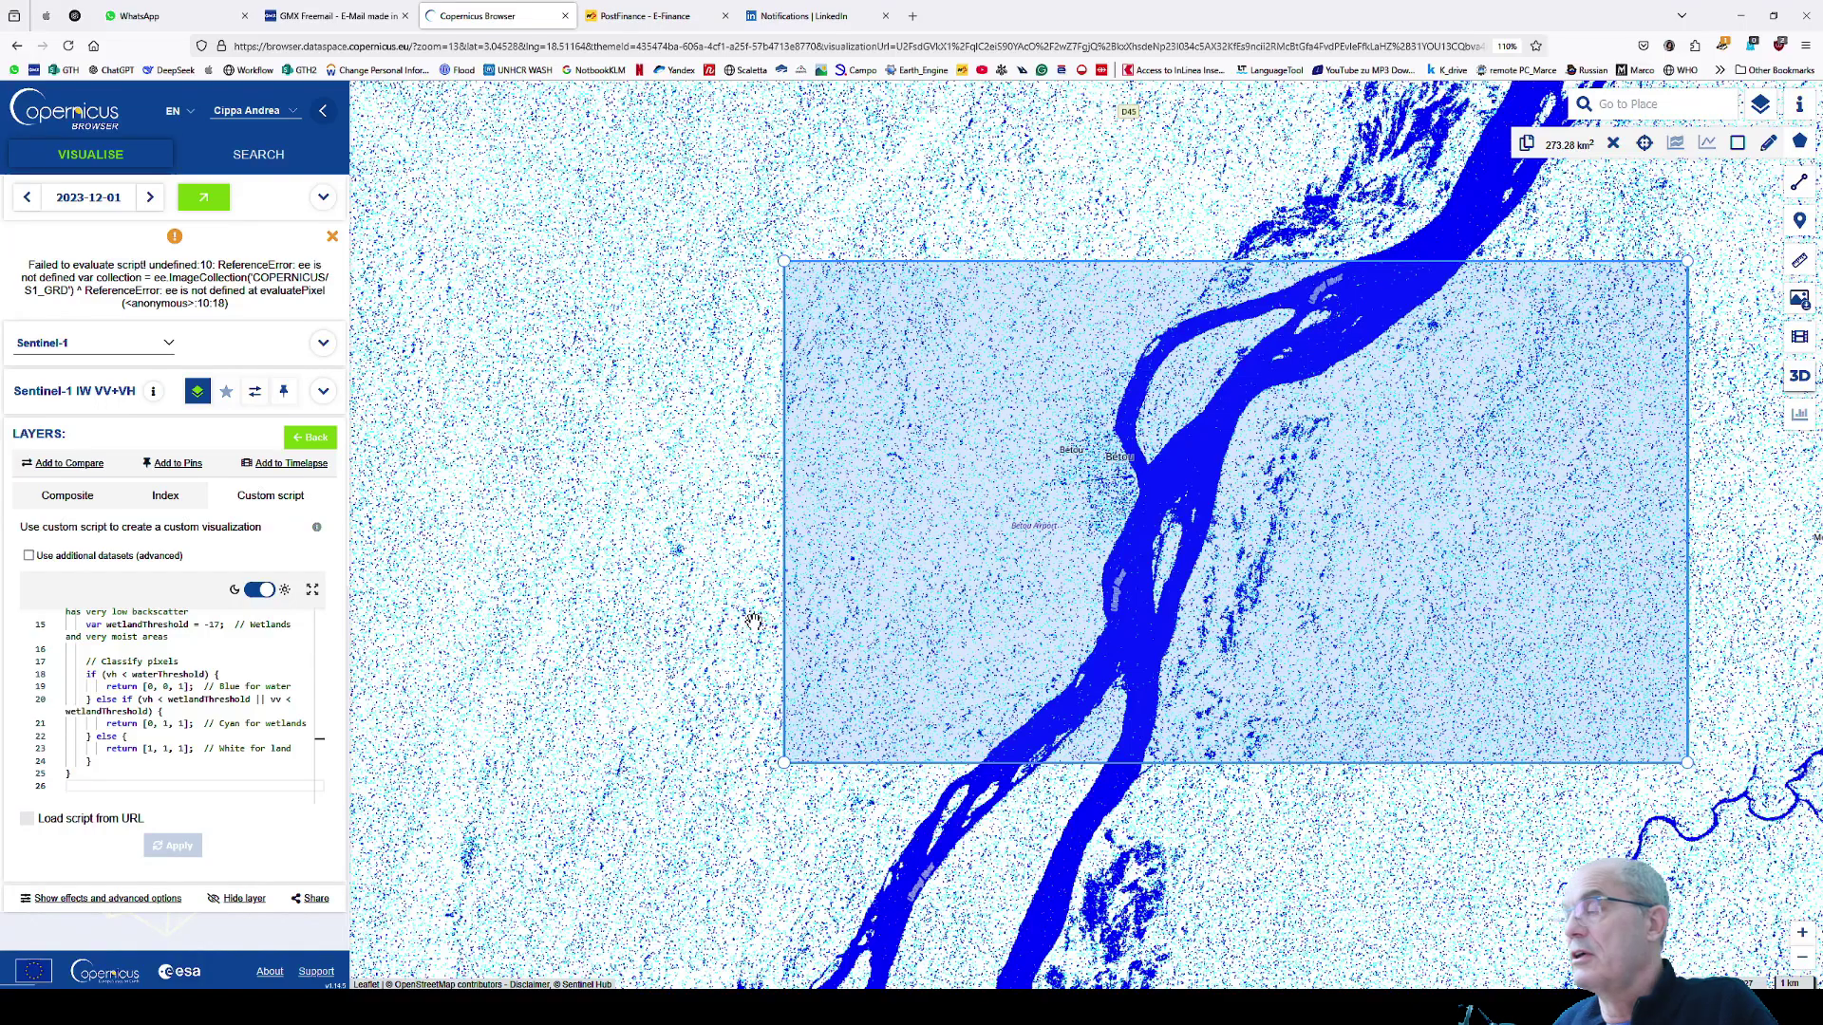
# - Compare the water and wetland classification around Bétou on 2023-12-13 and 2023-12-25
pyautogui.scroll(2, 1117, 456)
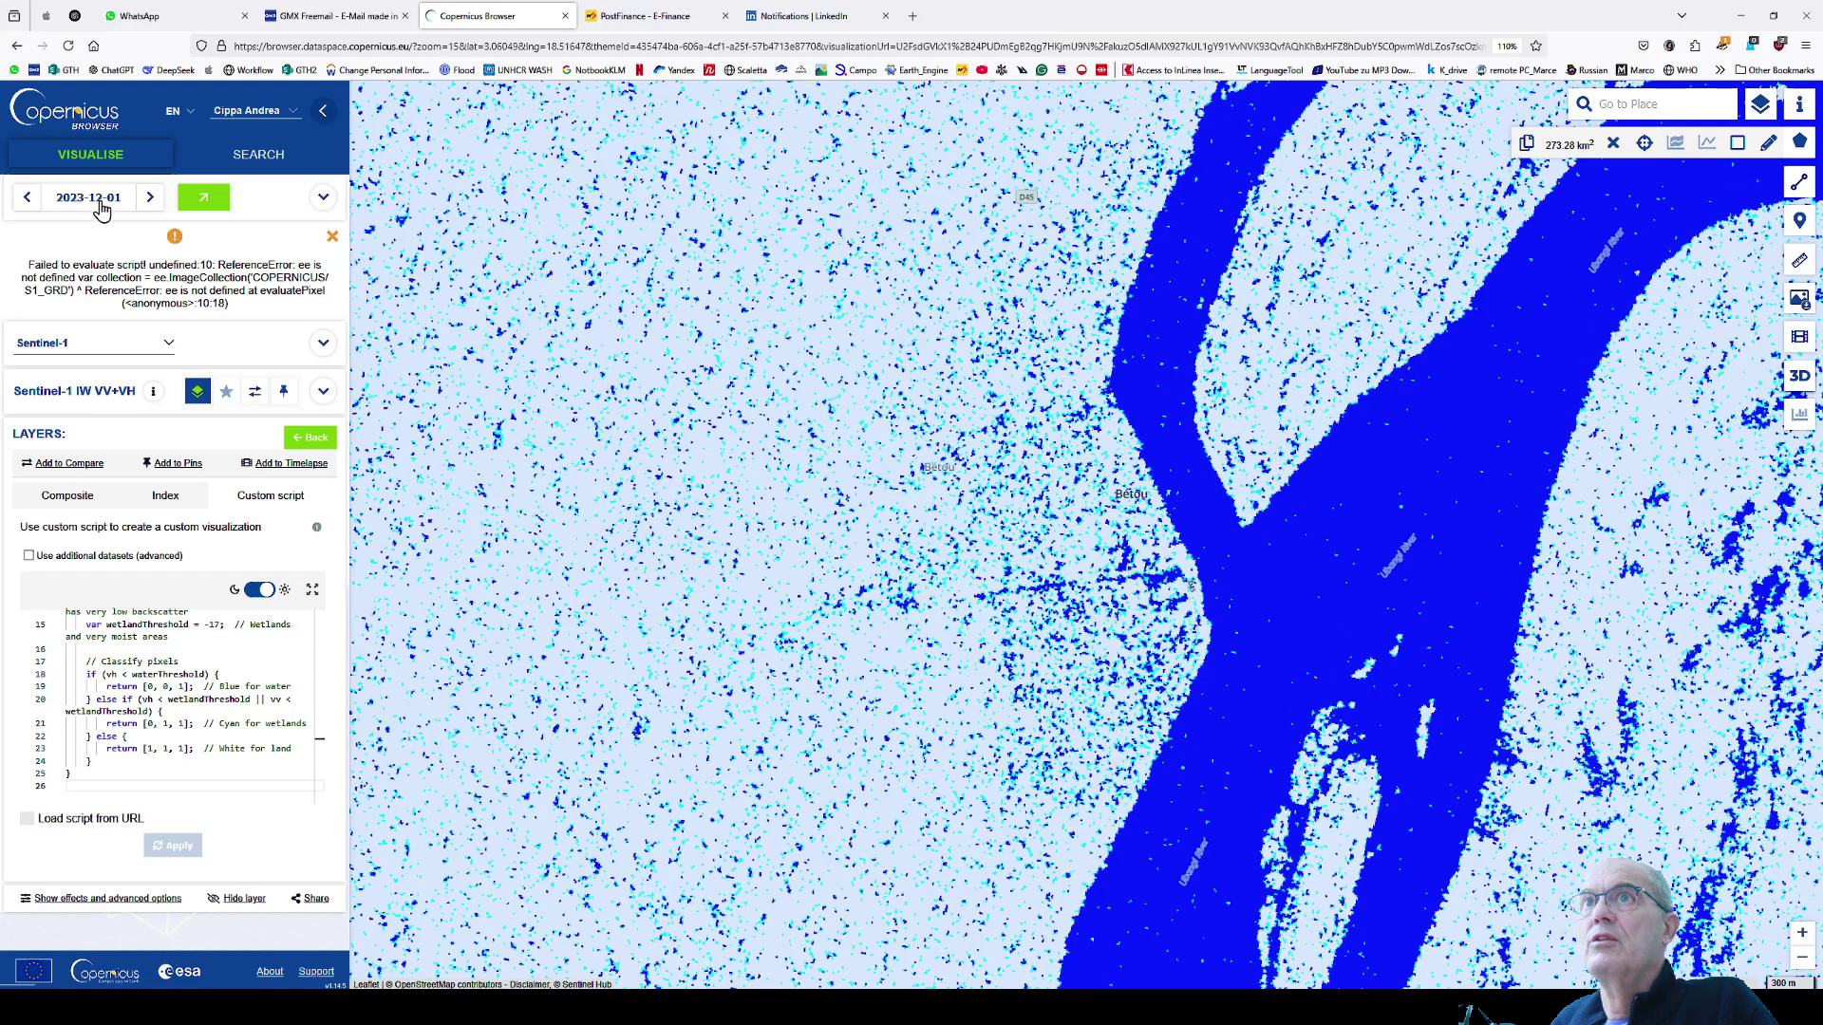
pyautogui.click(102, 201)
pyautogui.click(176, 351)
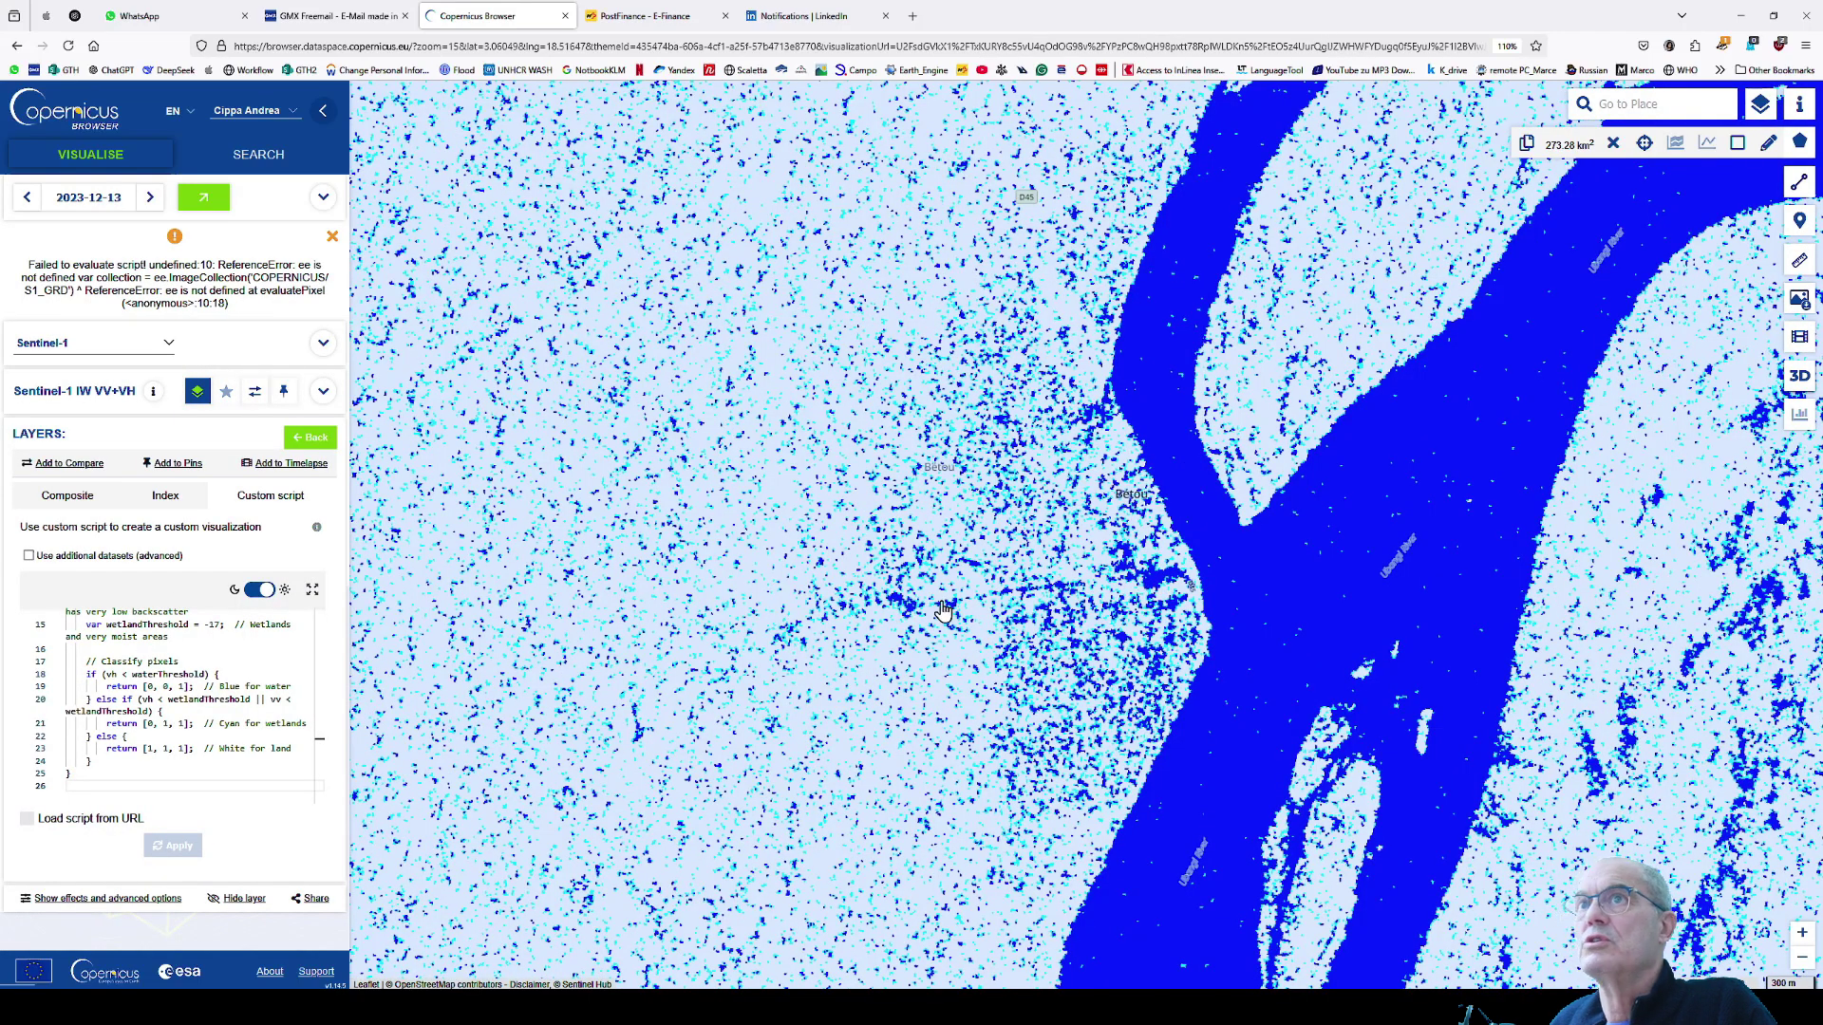
pyautogui.click(80, 201)
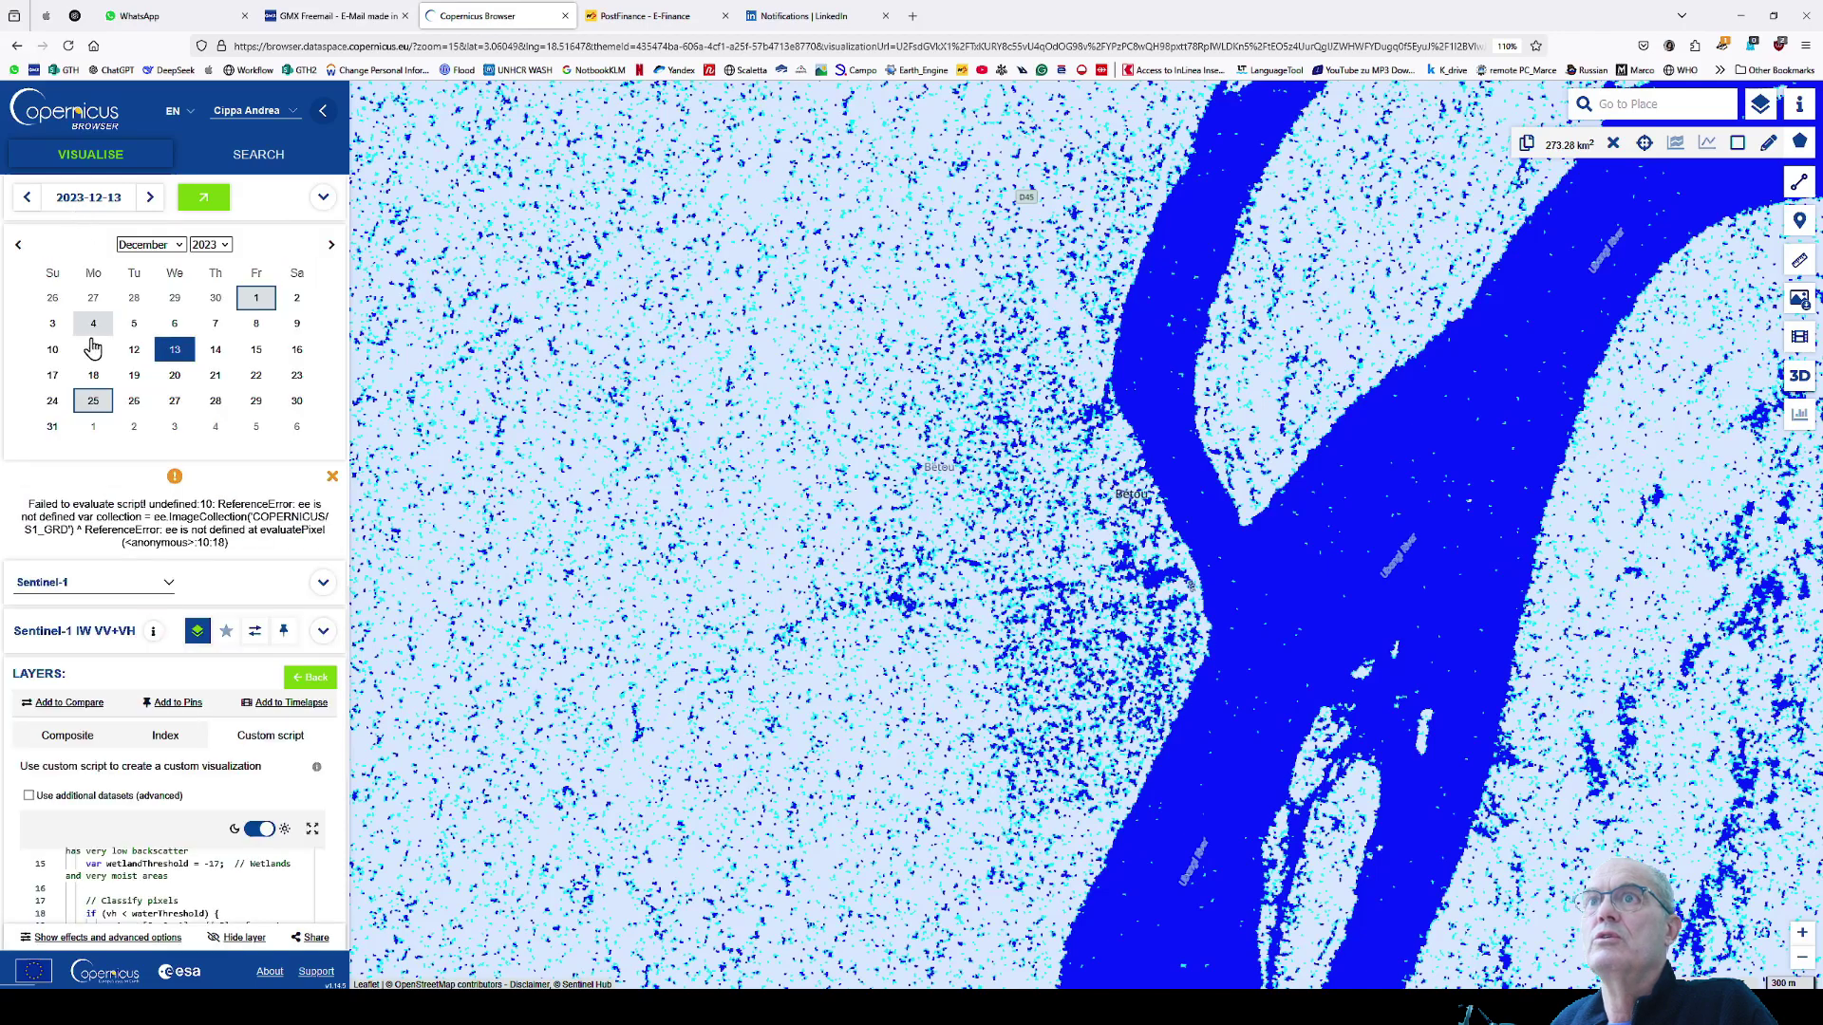
pyautogui.click(94, 400)
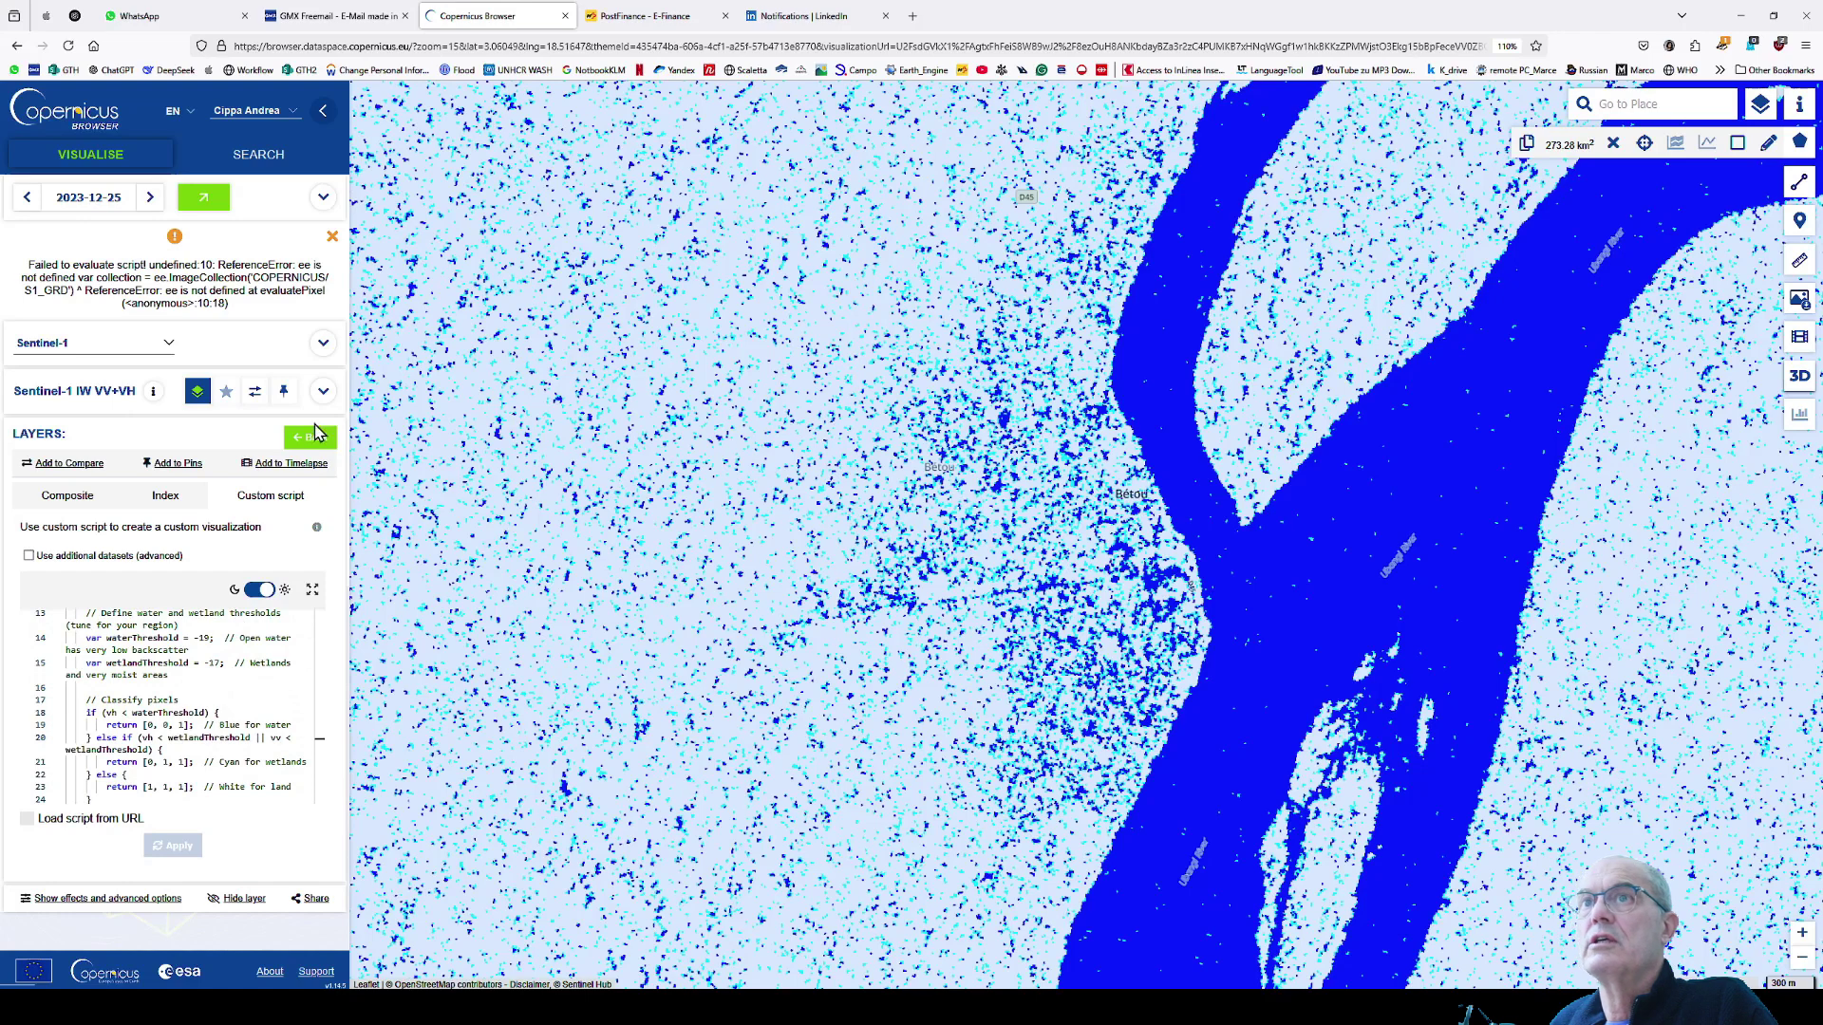
# - Set the Sentinel-1 acquisition date to 2024-01-06
pyautogui.click(90, 201)
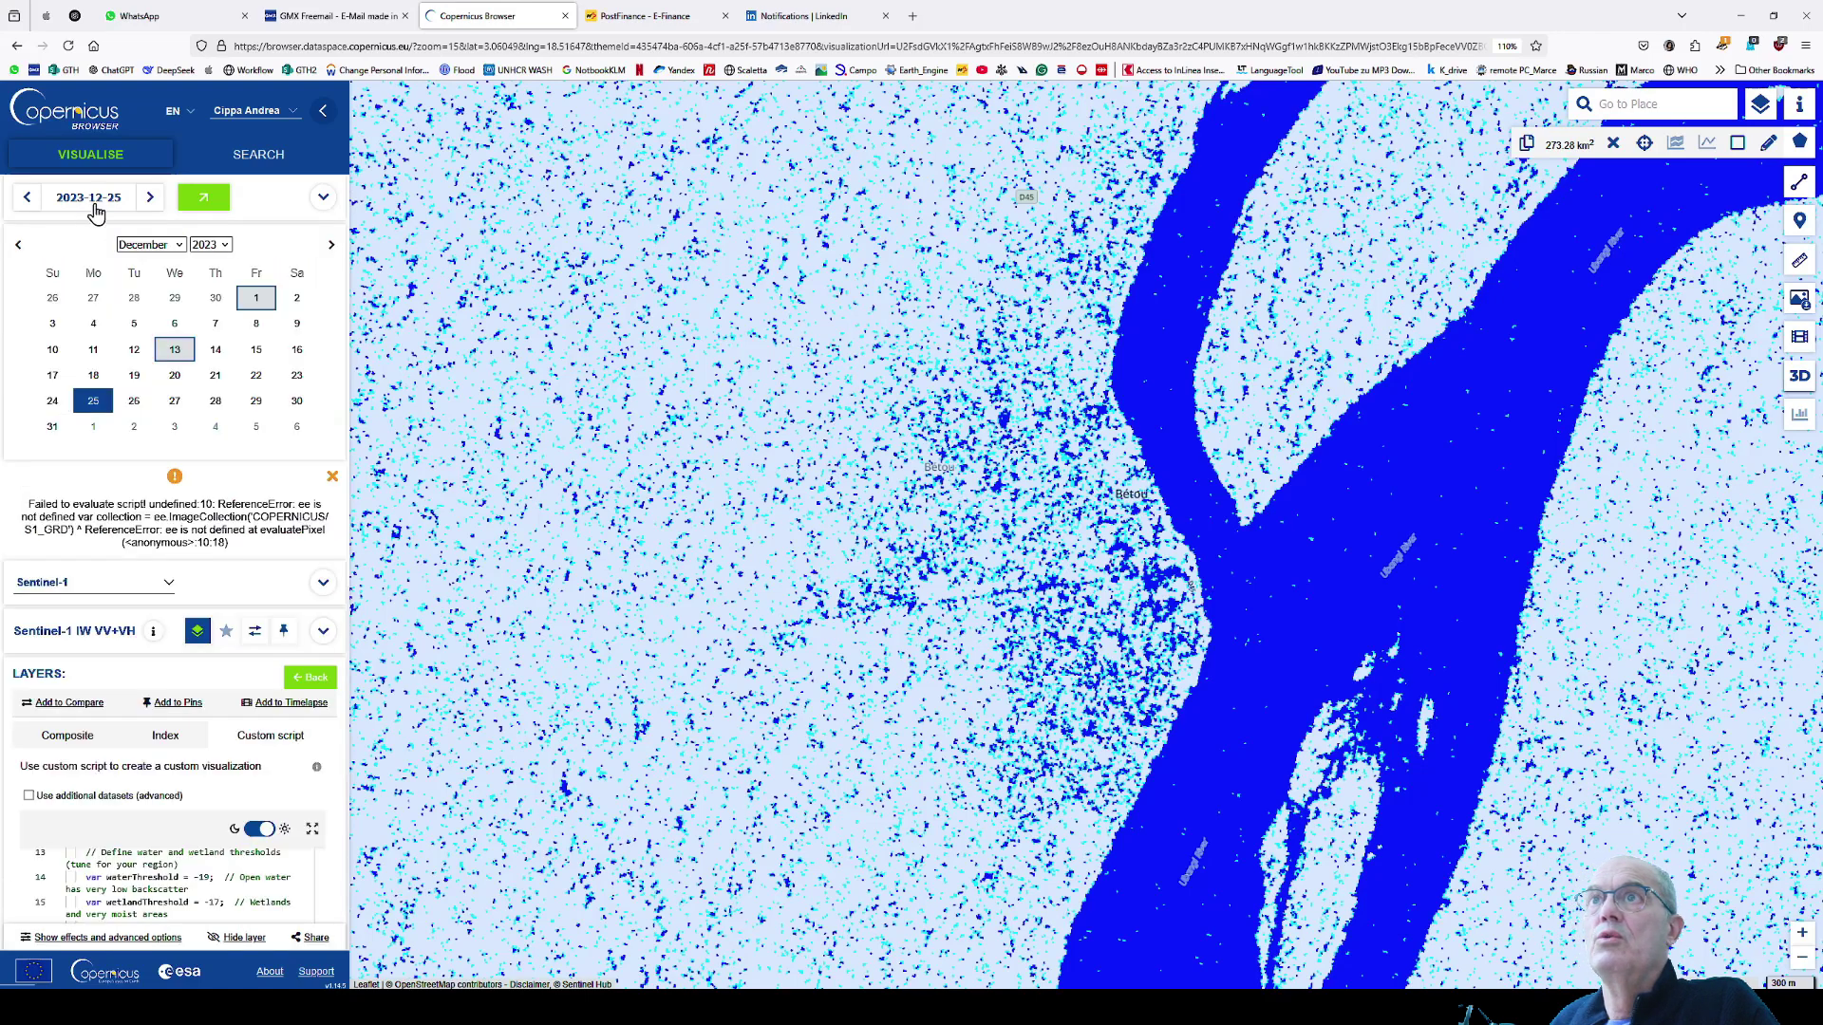
pyautogui.click(210, 244)
pyautogui.click(211, 258)
pyautogui.click(293, 304)
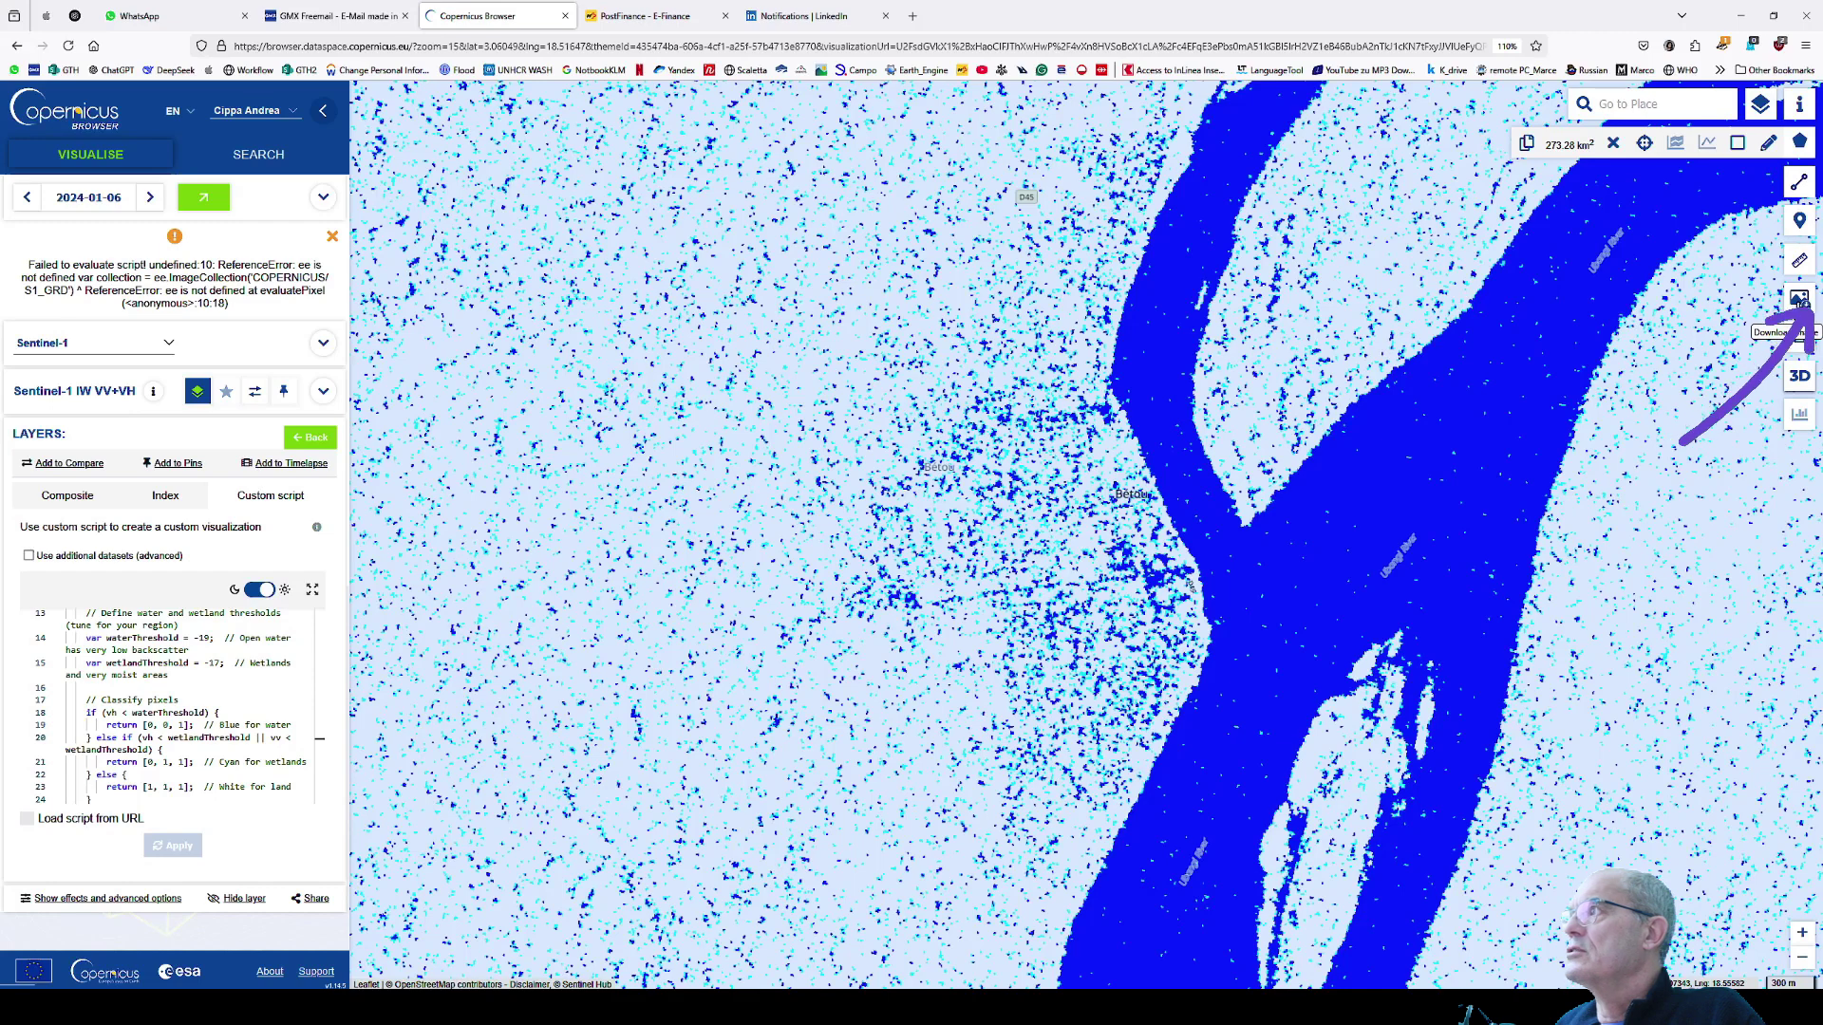
# - Download the 2024-01-06 Custom layer as an analytical image in TIFF (8-bit) format
pyautogui.click(1799, 302)
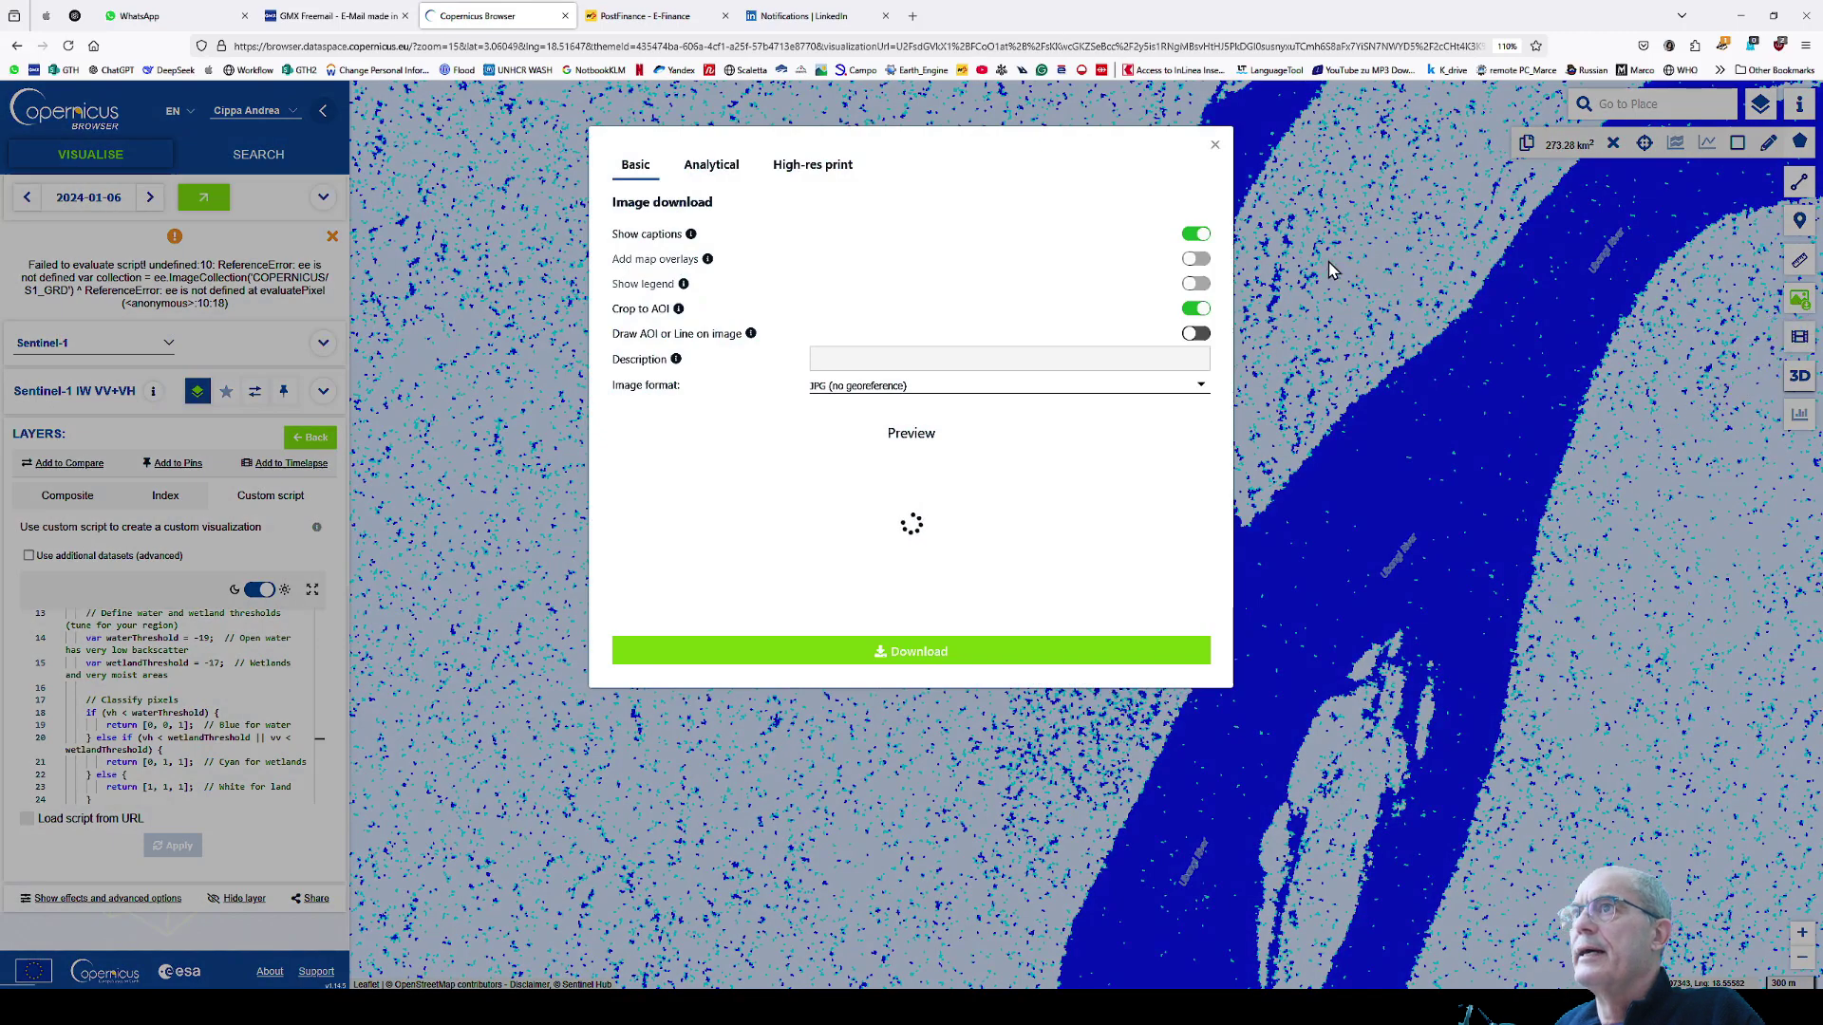
pyautogui.click(711, 166)
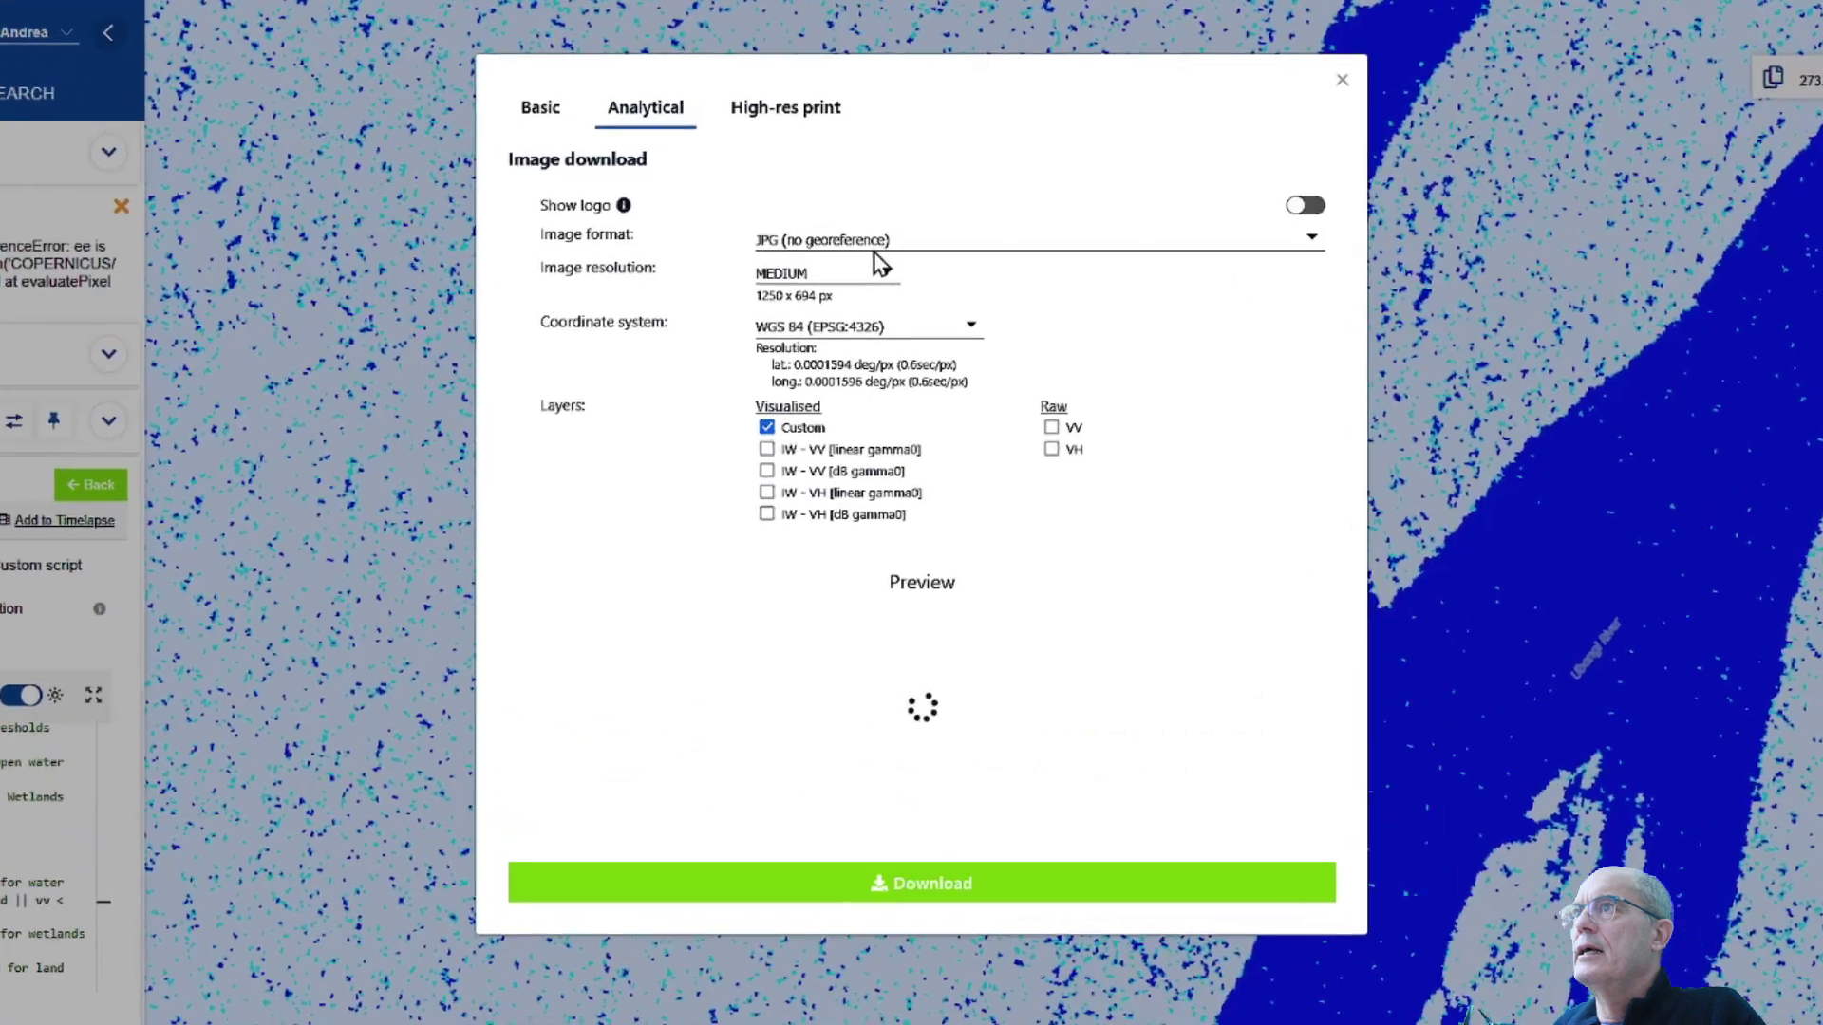
pyautogui.click(875, 253)
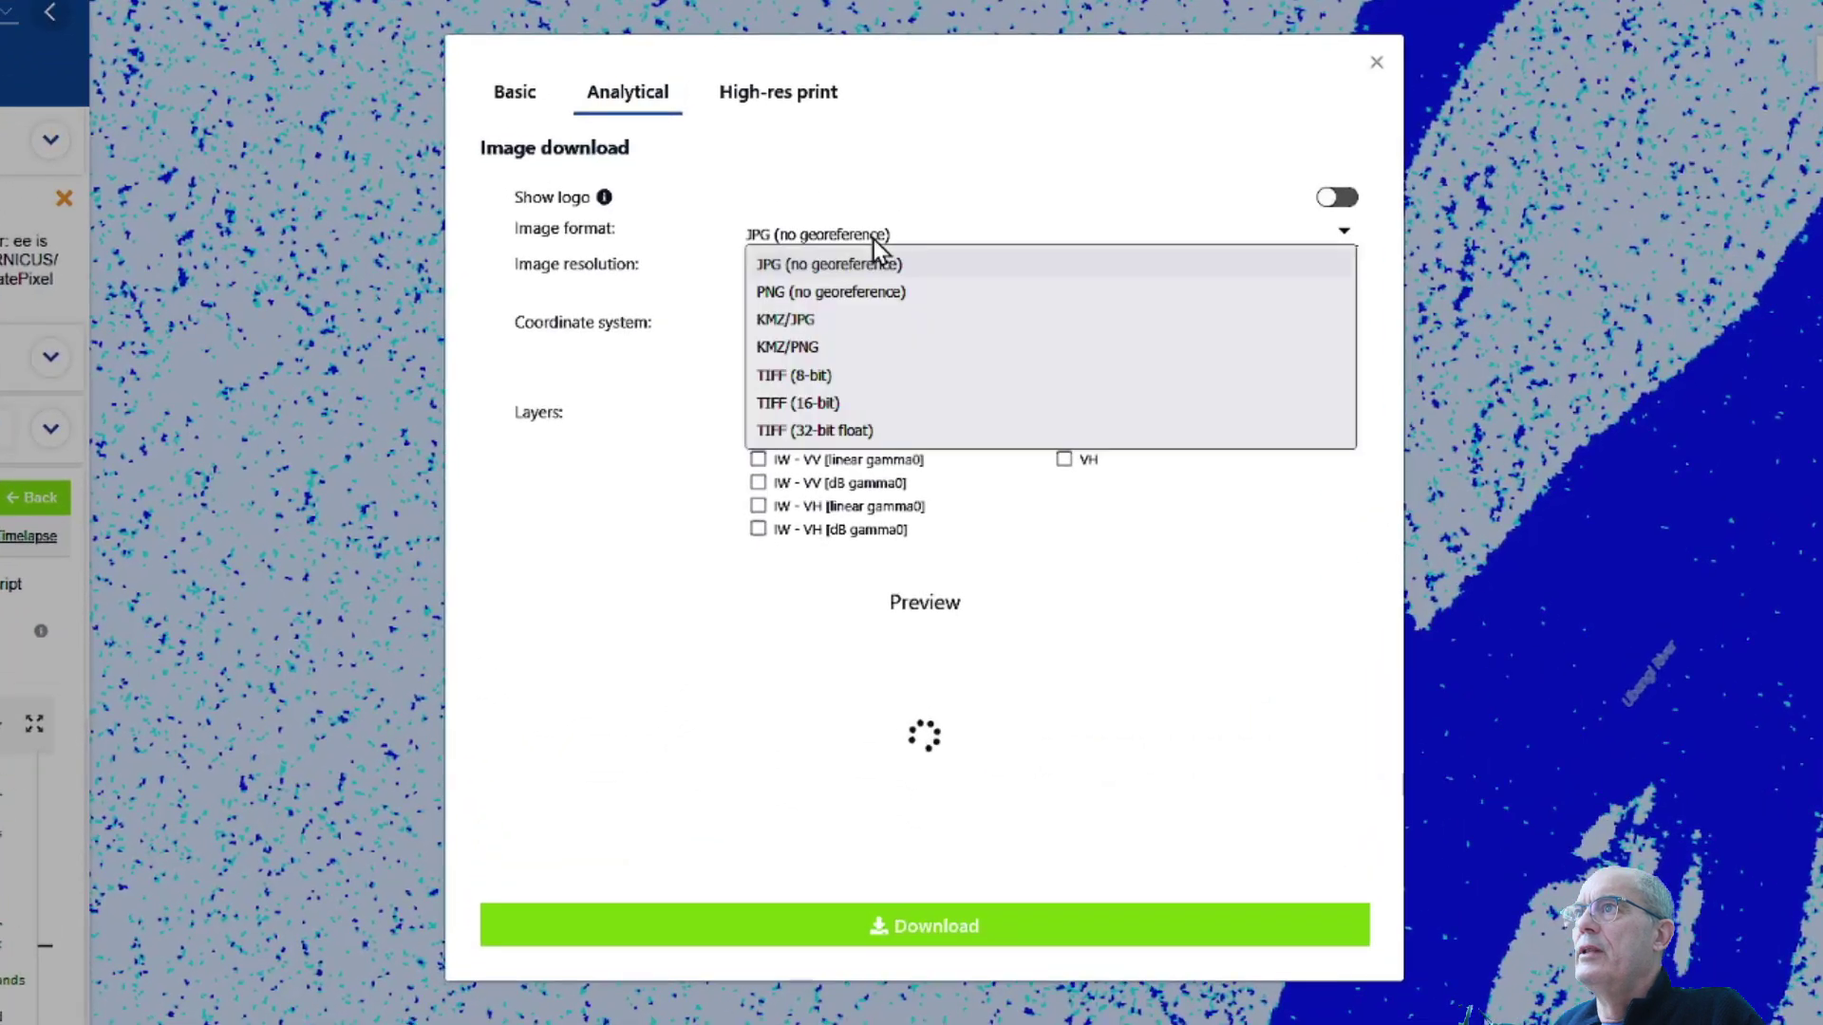
pyautogui.click(881, 384)
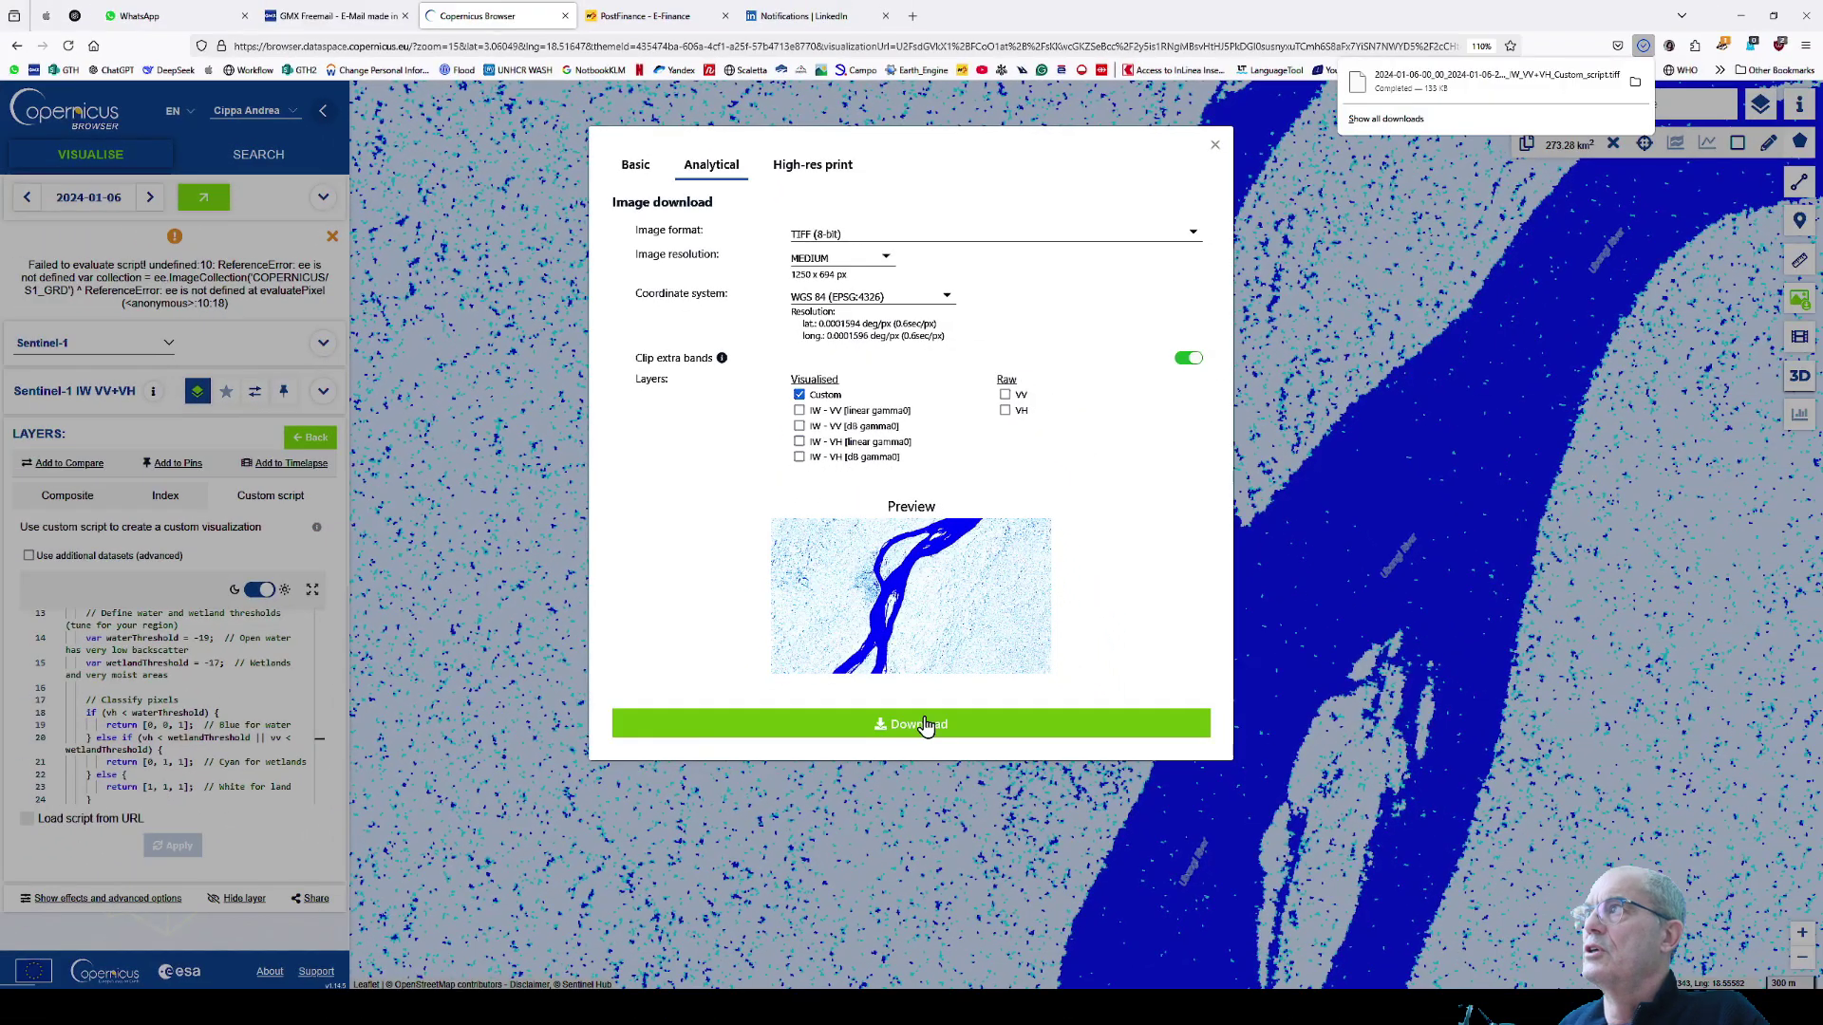
pyautogui.click(949, 926)
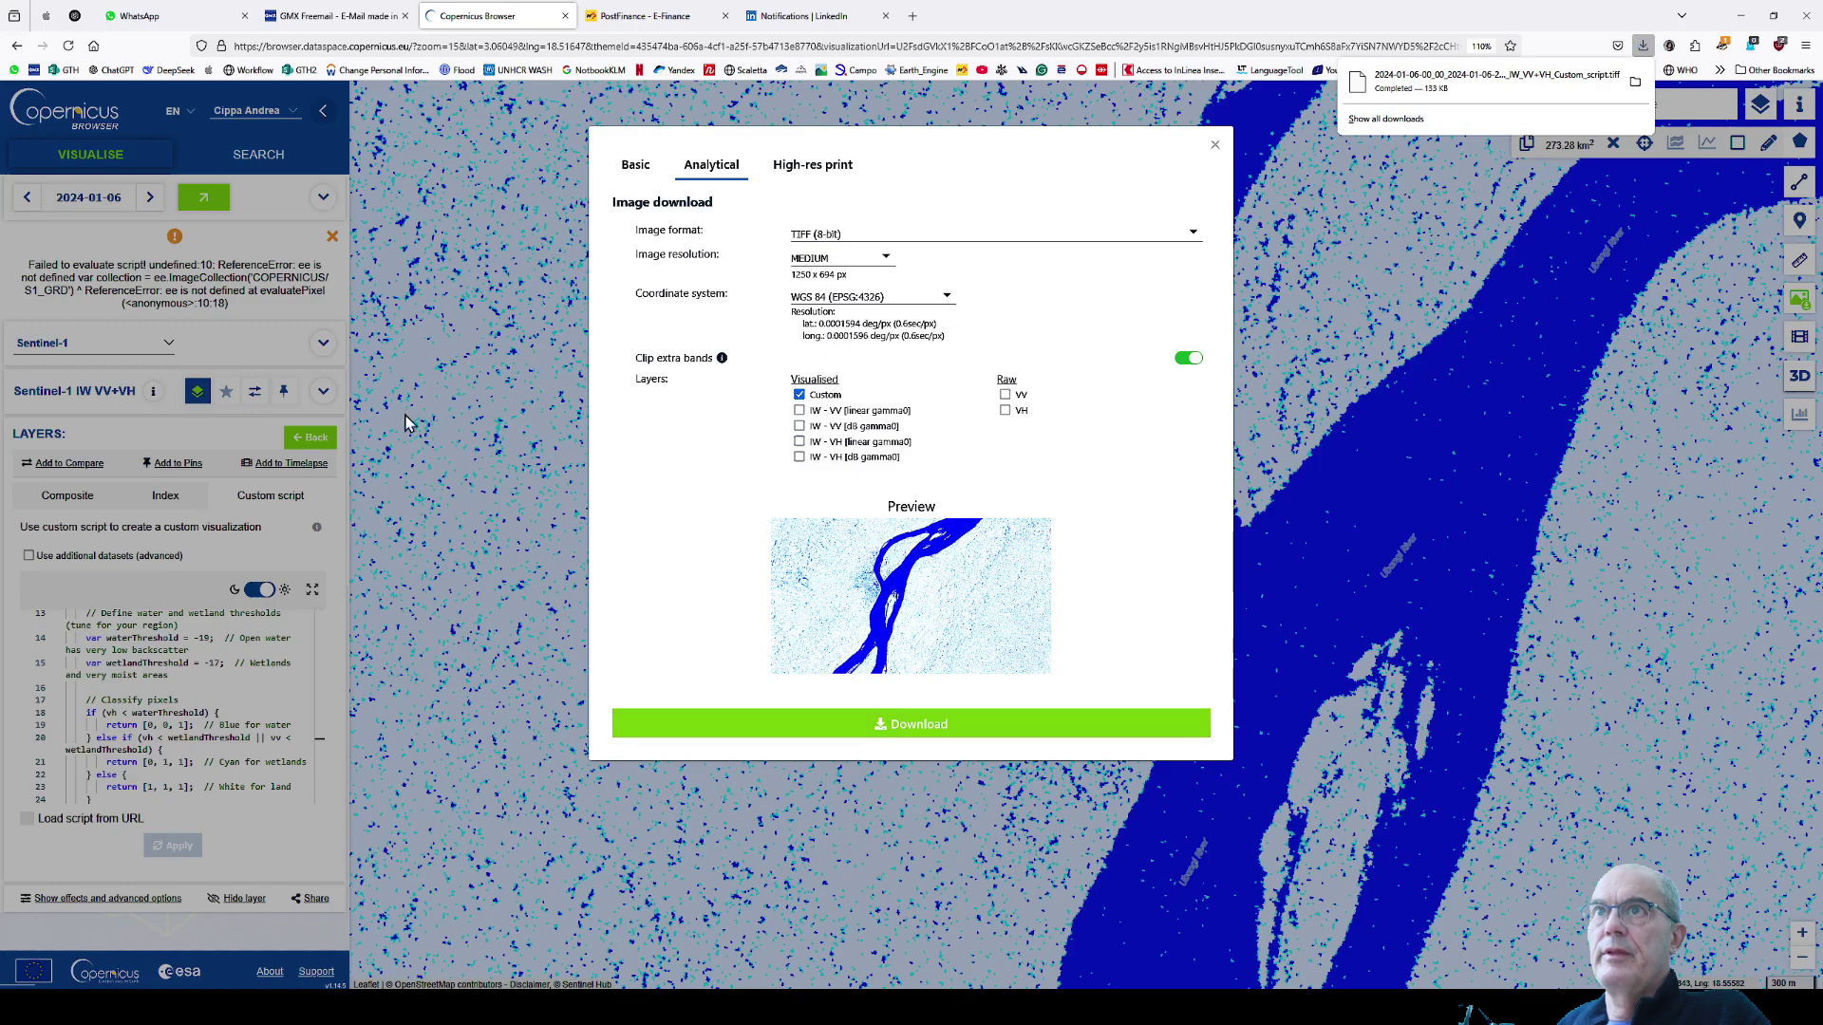
# - Return to the map and set the Sentinel-1 acquisition date to 2023-12-25
pyautogui.click(79, 207)
pyautogui.click(79, 201)
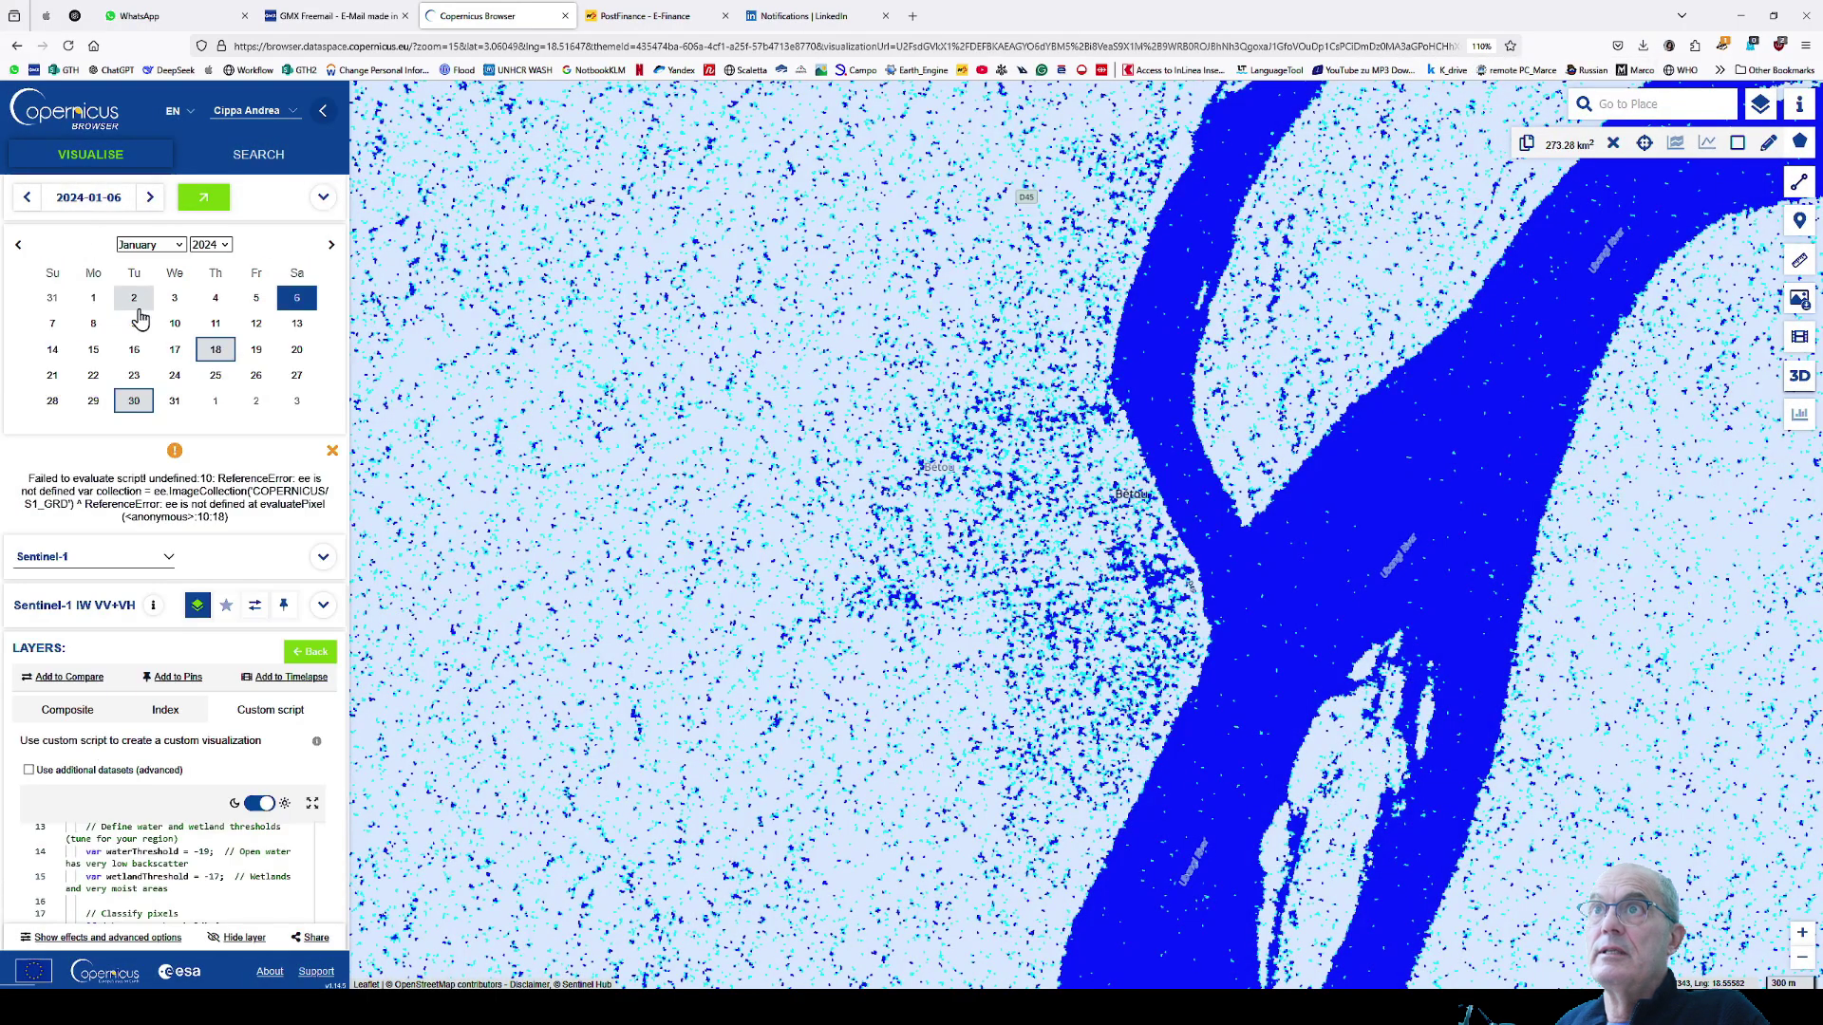
pyautogui.click(150, 245)
pyautogui.click(142, 489)
pyautogui.click(209, 244)
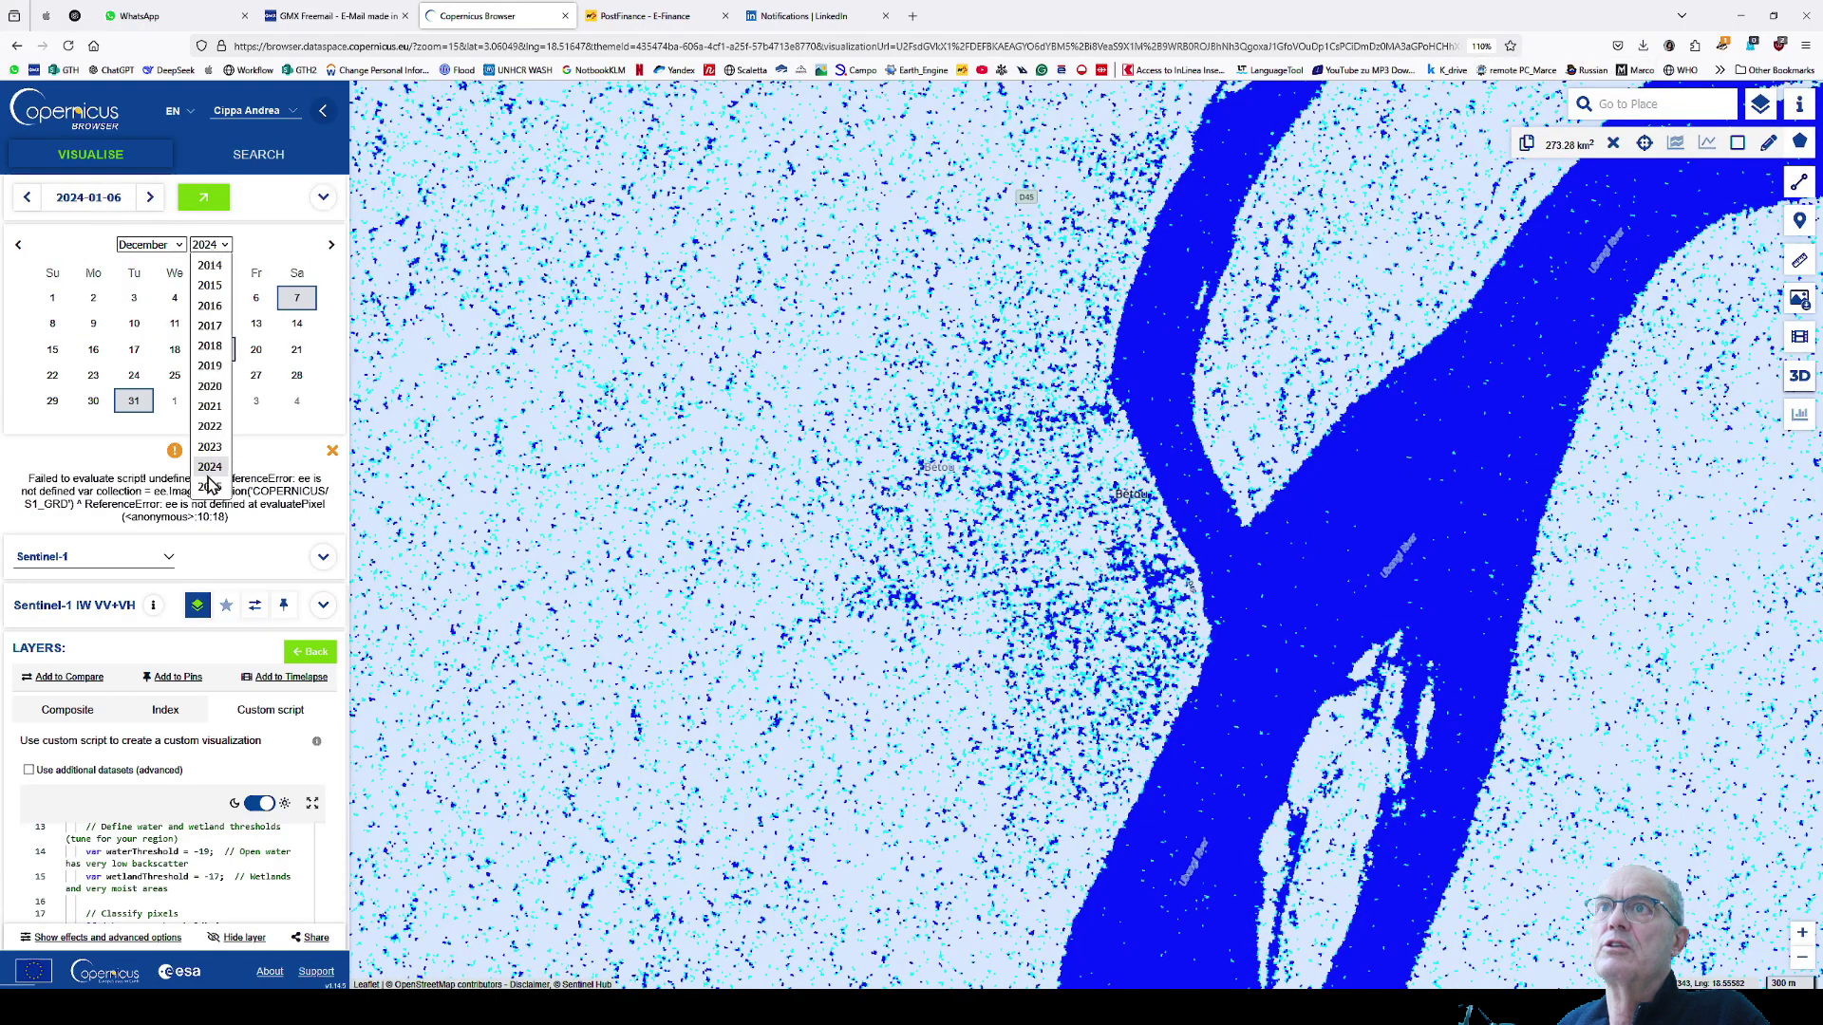
pyautogui.click(209, 448)
pyautogui.click(93, 400)
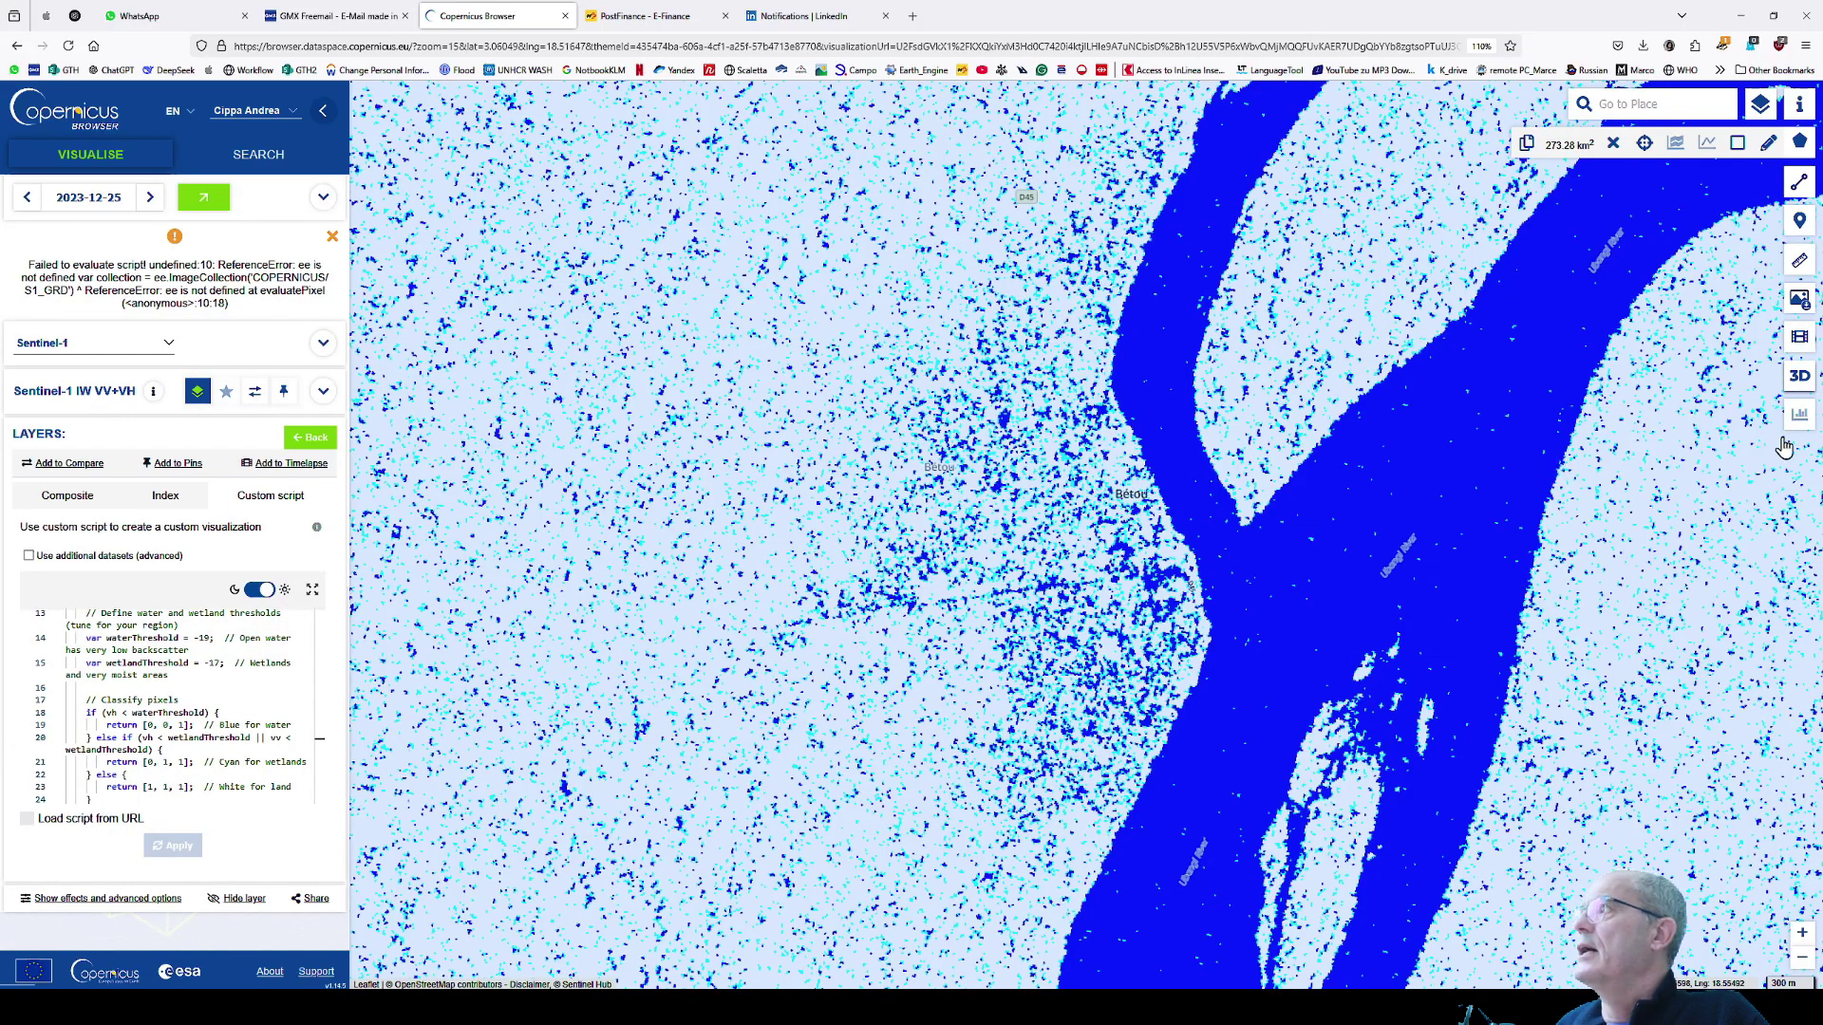
# - Download the 2023-12-25 Custom layer as an analytical image in TIFF (8-bit) format
pyautogui.click(1799, 299)
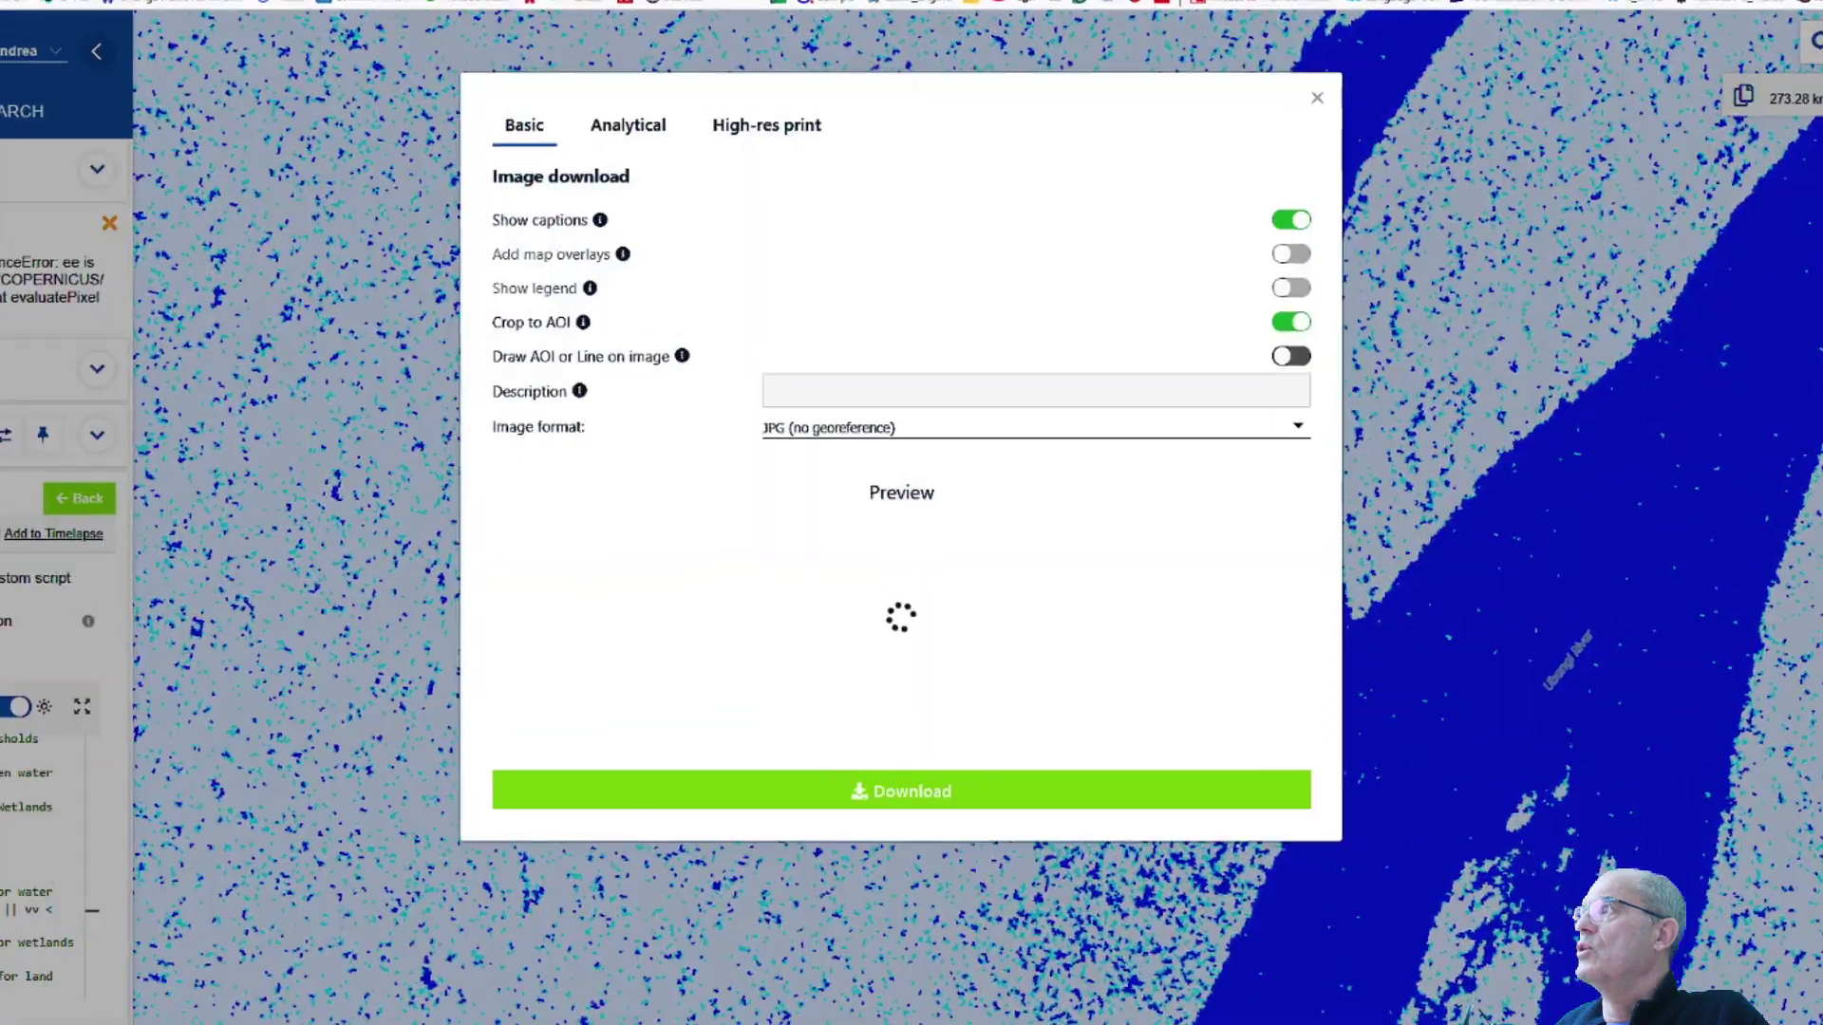
pyautogui.click(621, 129)
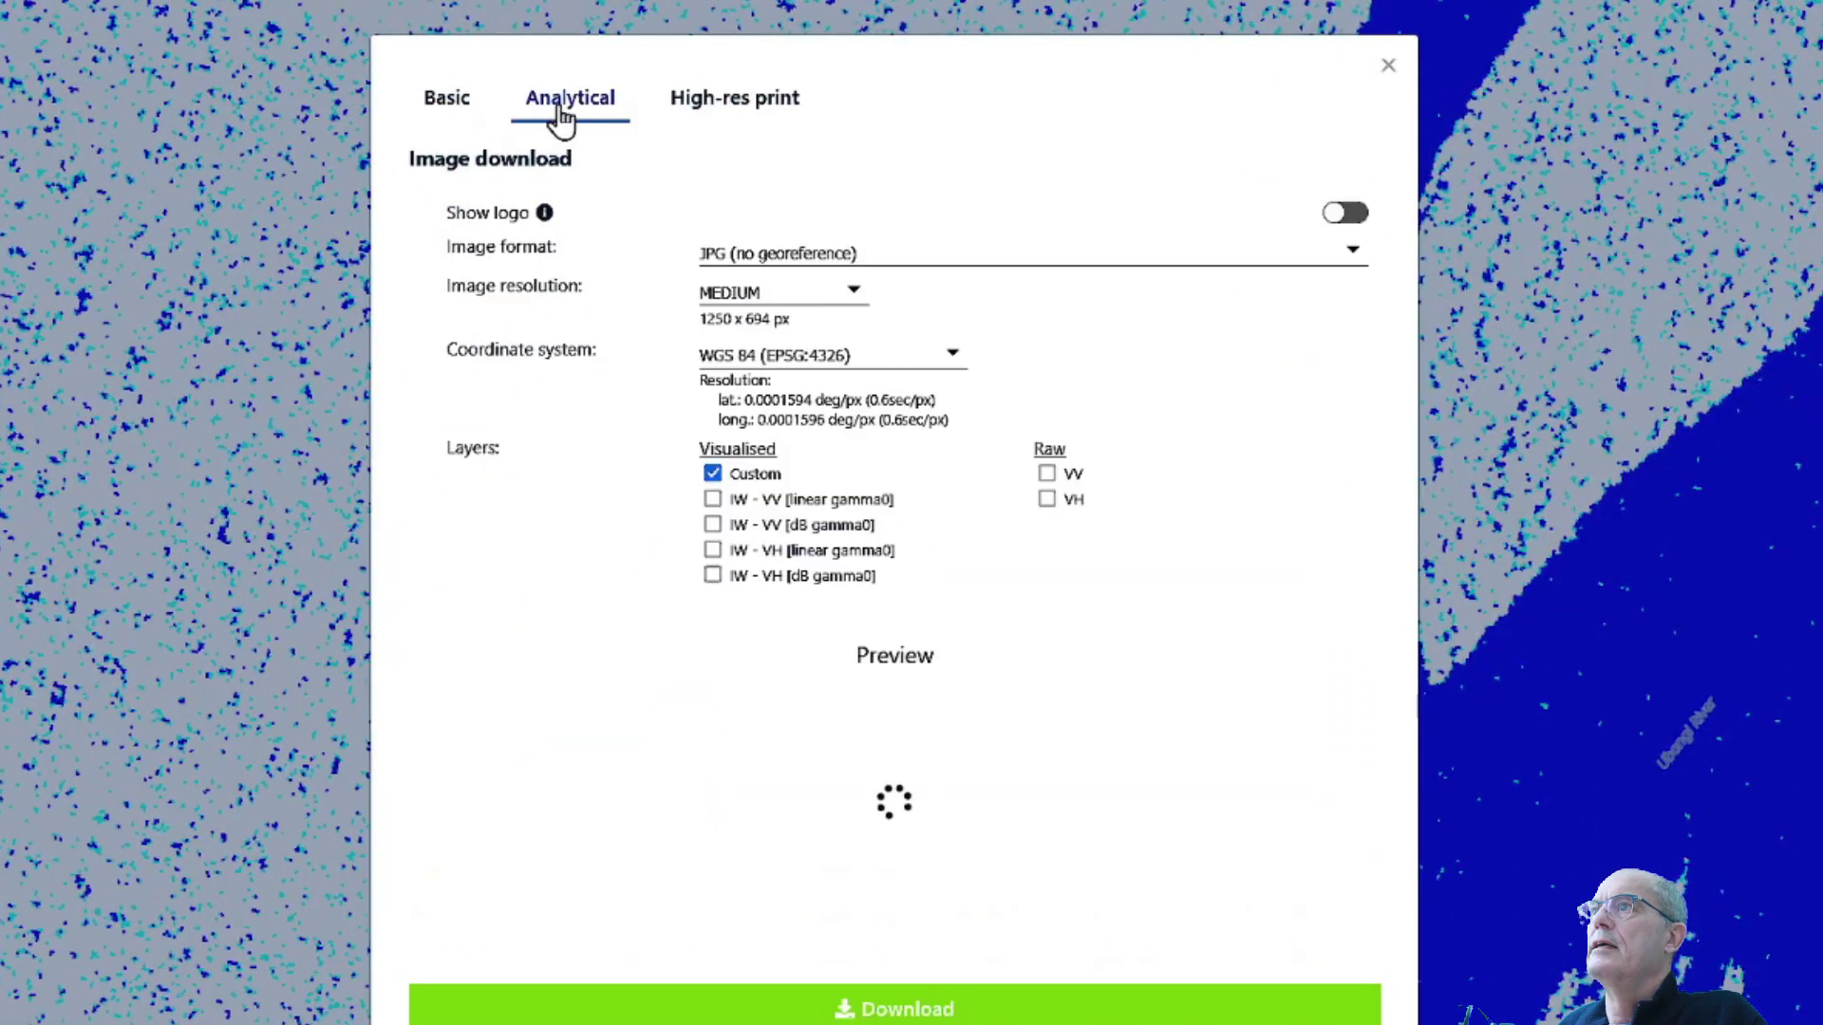
pyautogui.click(1025, 253)
pyautogui.click(862, 395)
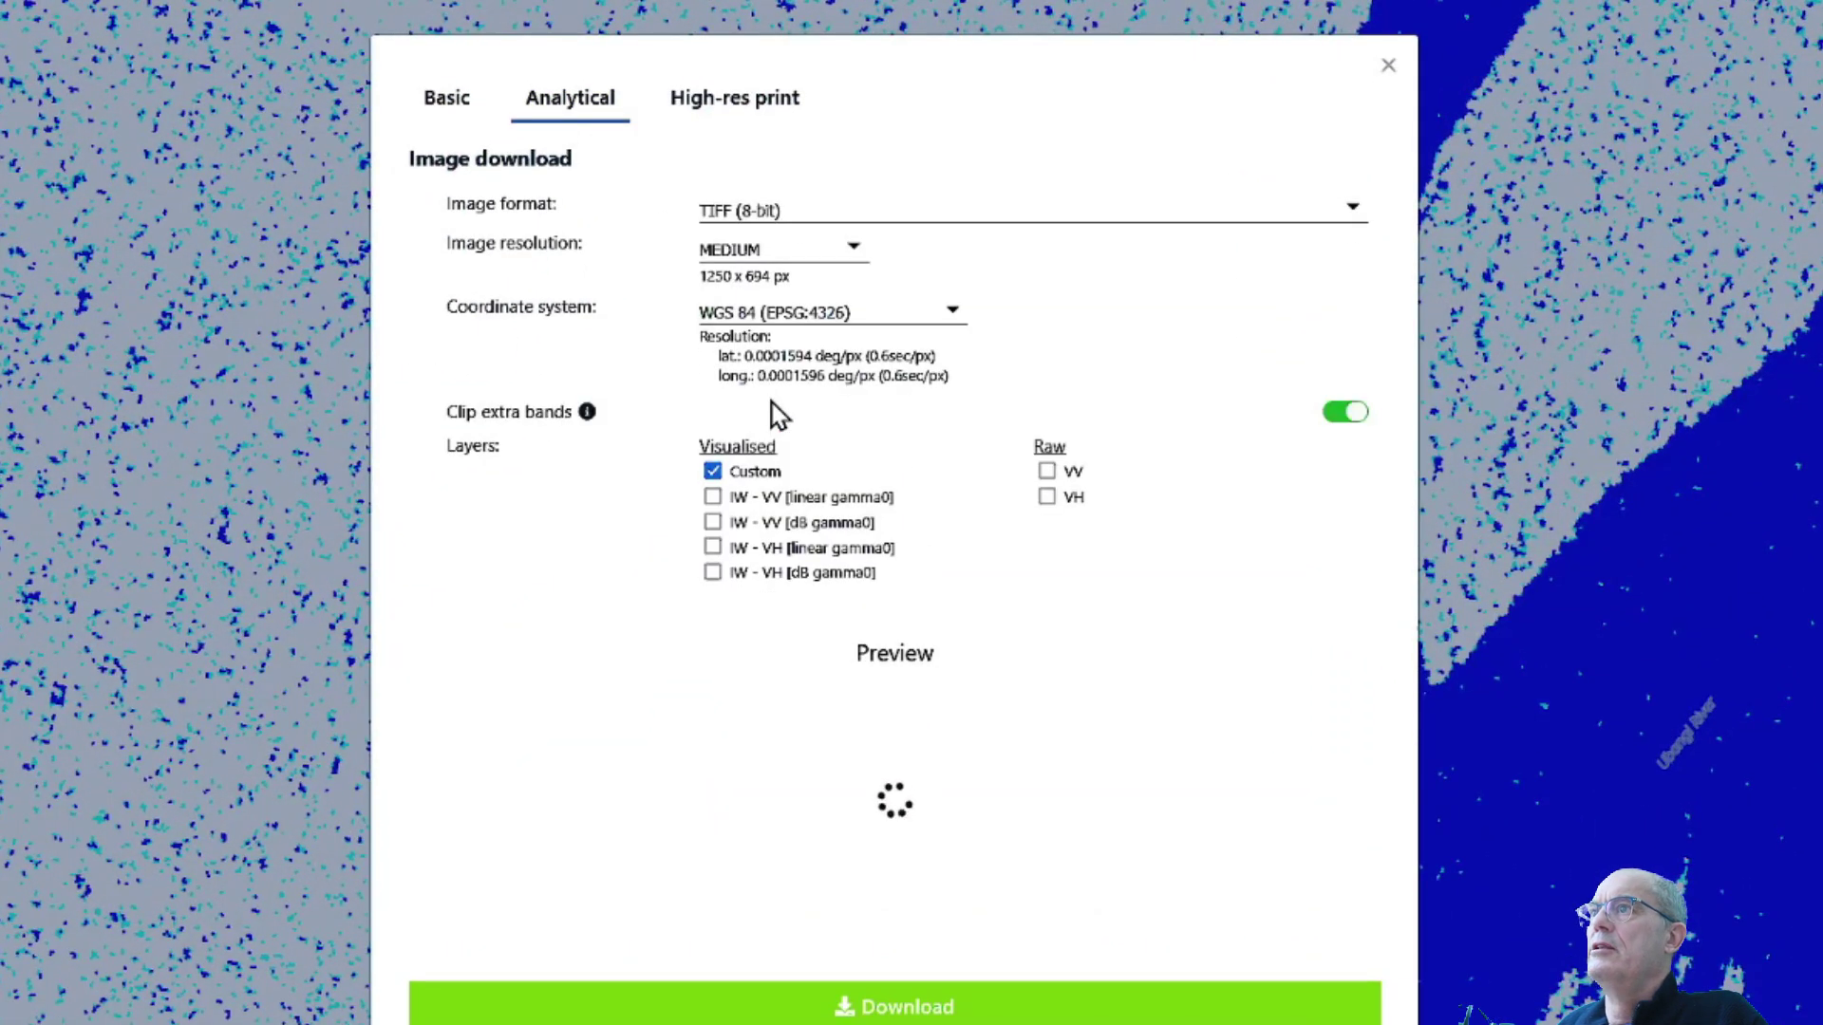
pyautogui.click(943, 1005)
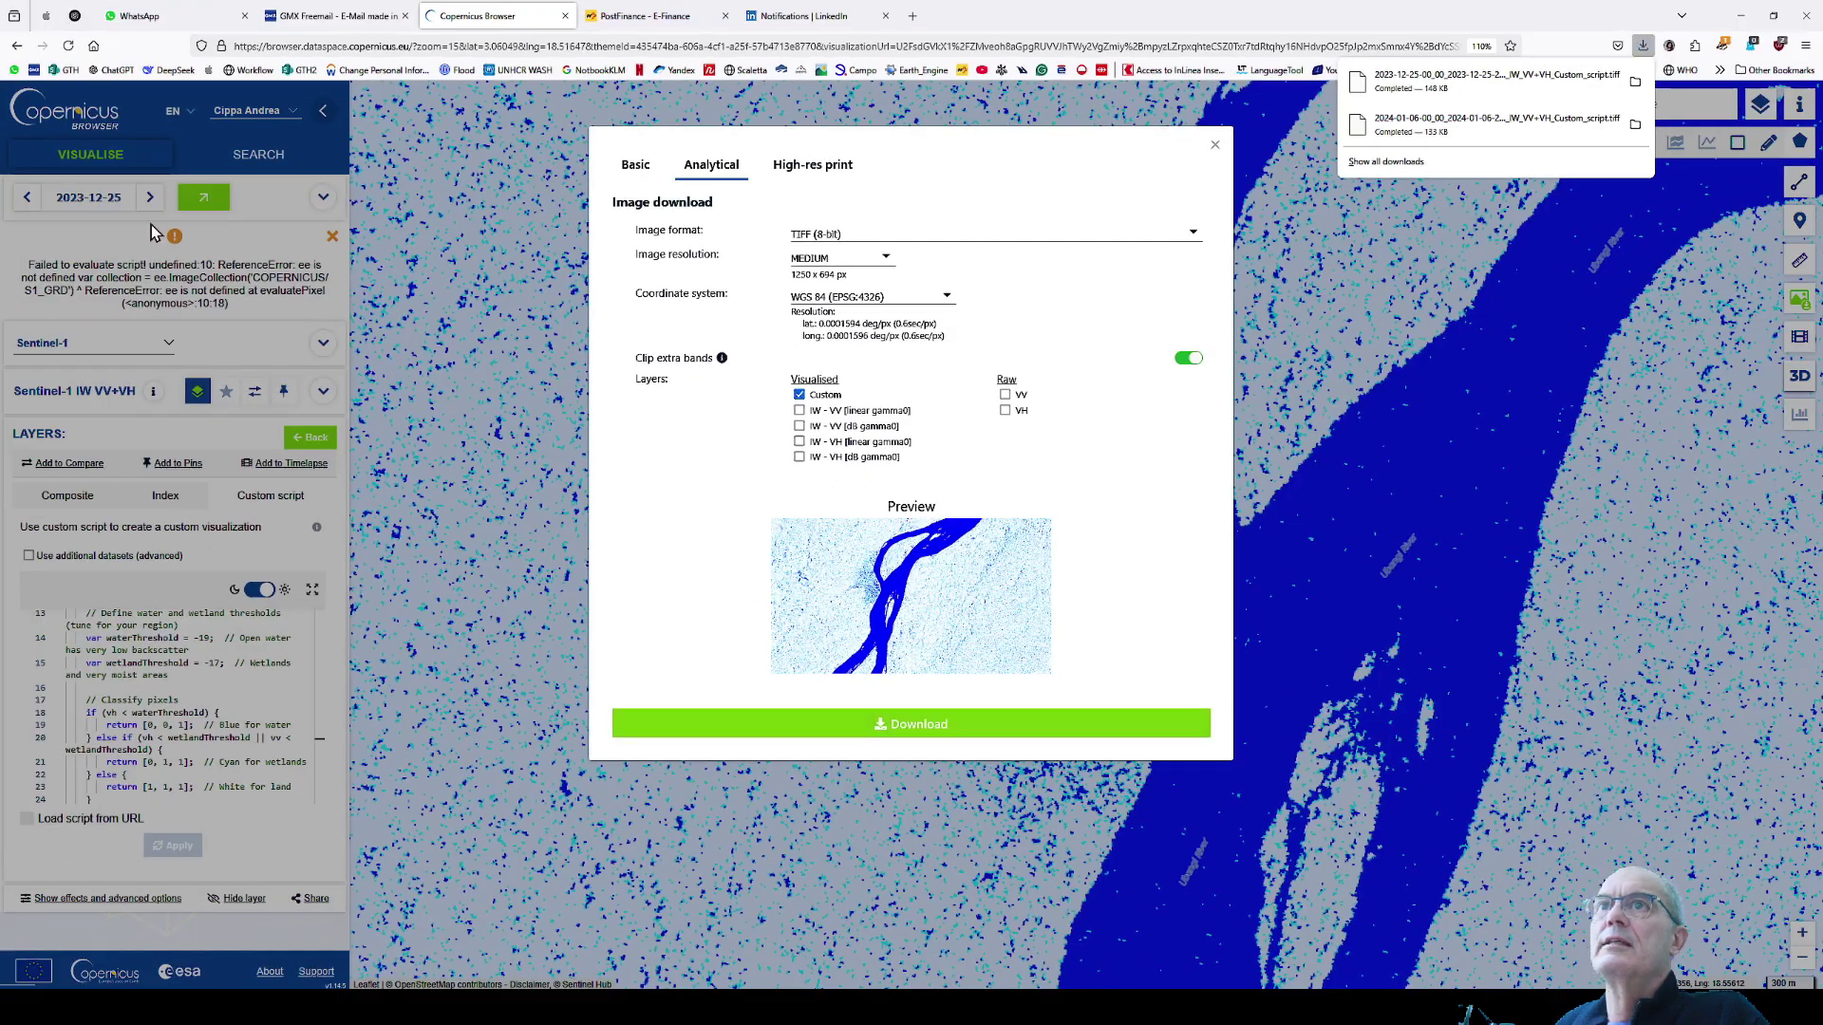
# - Set the acquisition date to 2023-12-13 and download its Custom layer as an analytical TIFF (8-bit) image
pyautogui.click(87, 202)
pyautogui.click(87, 207)
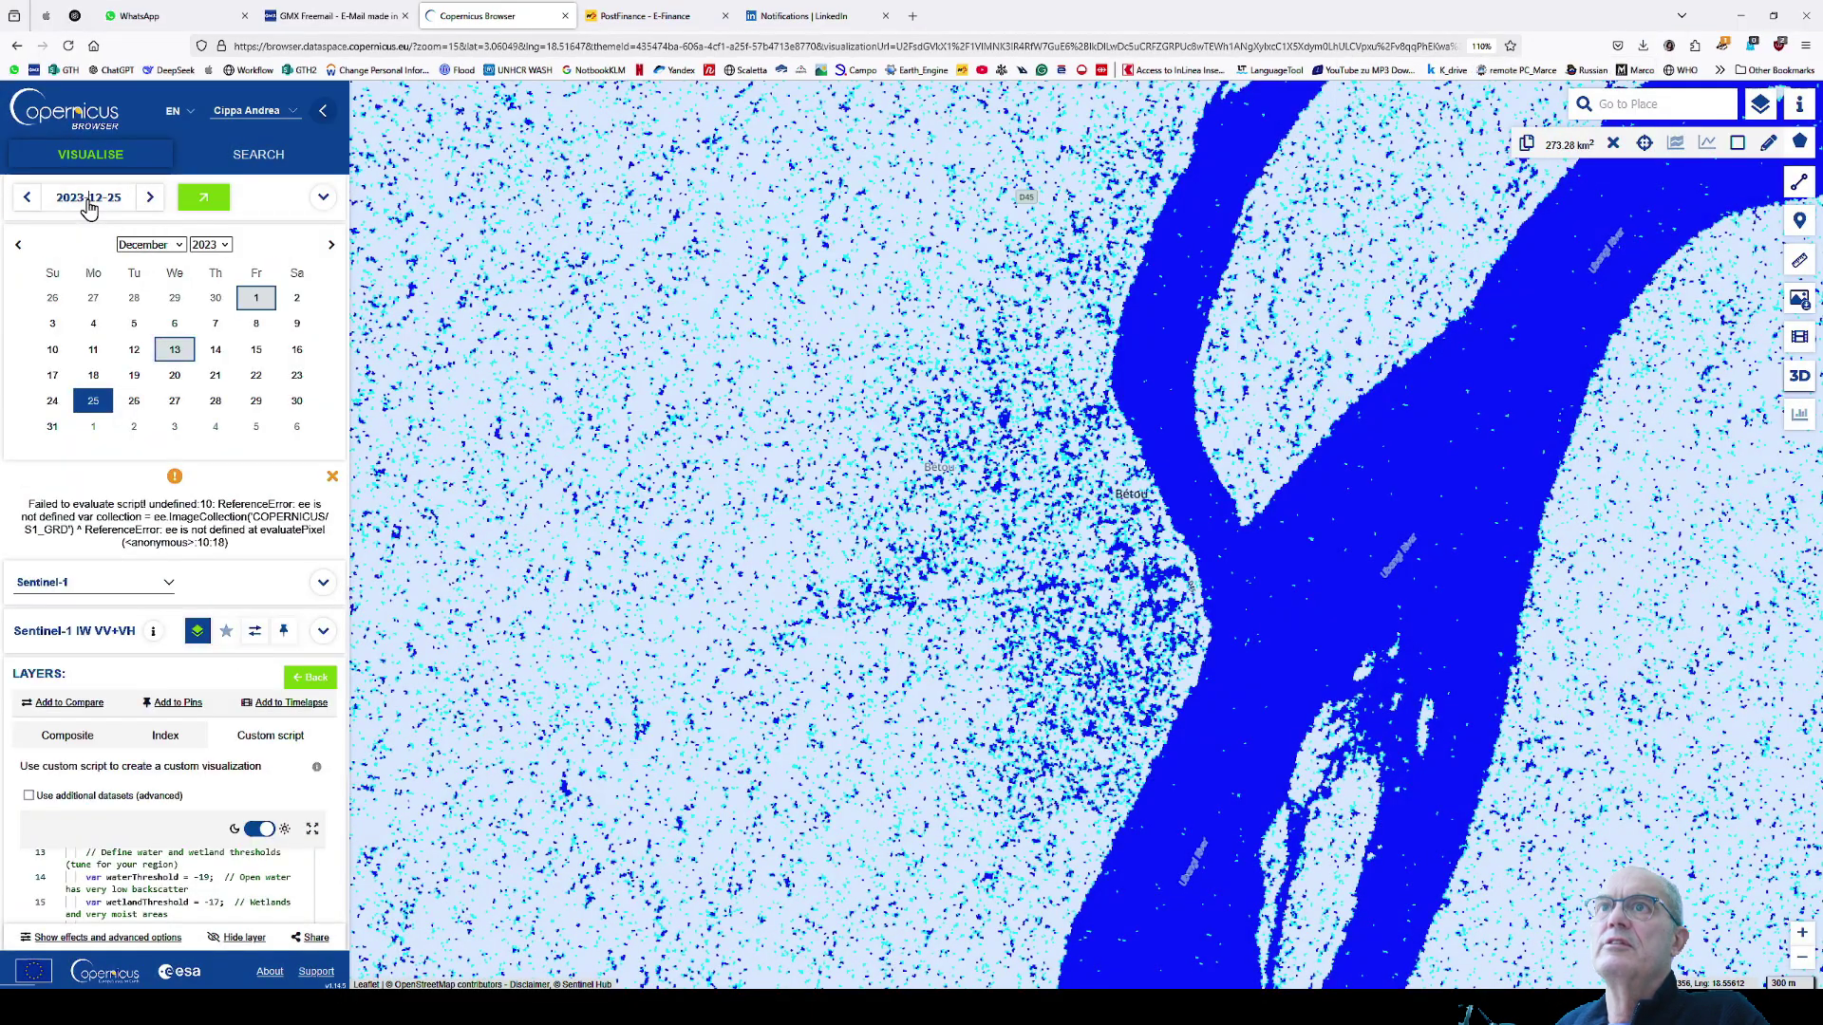
pyautogui.click(173, 352)
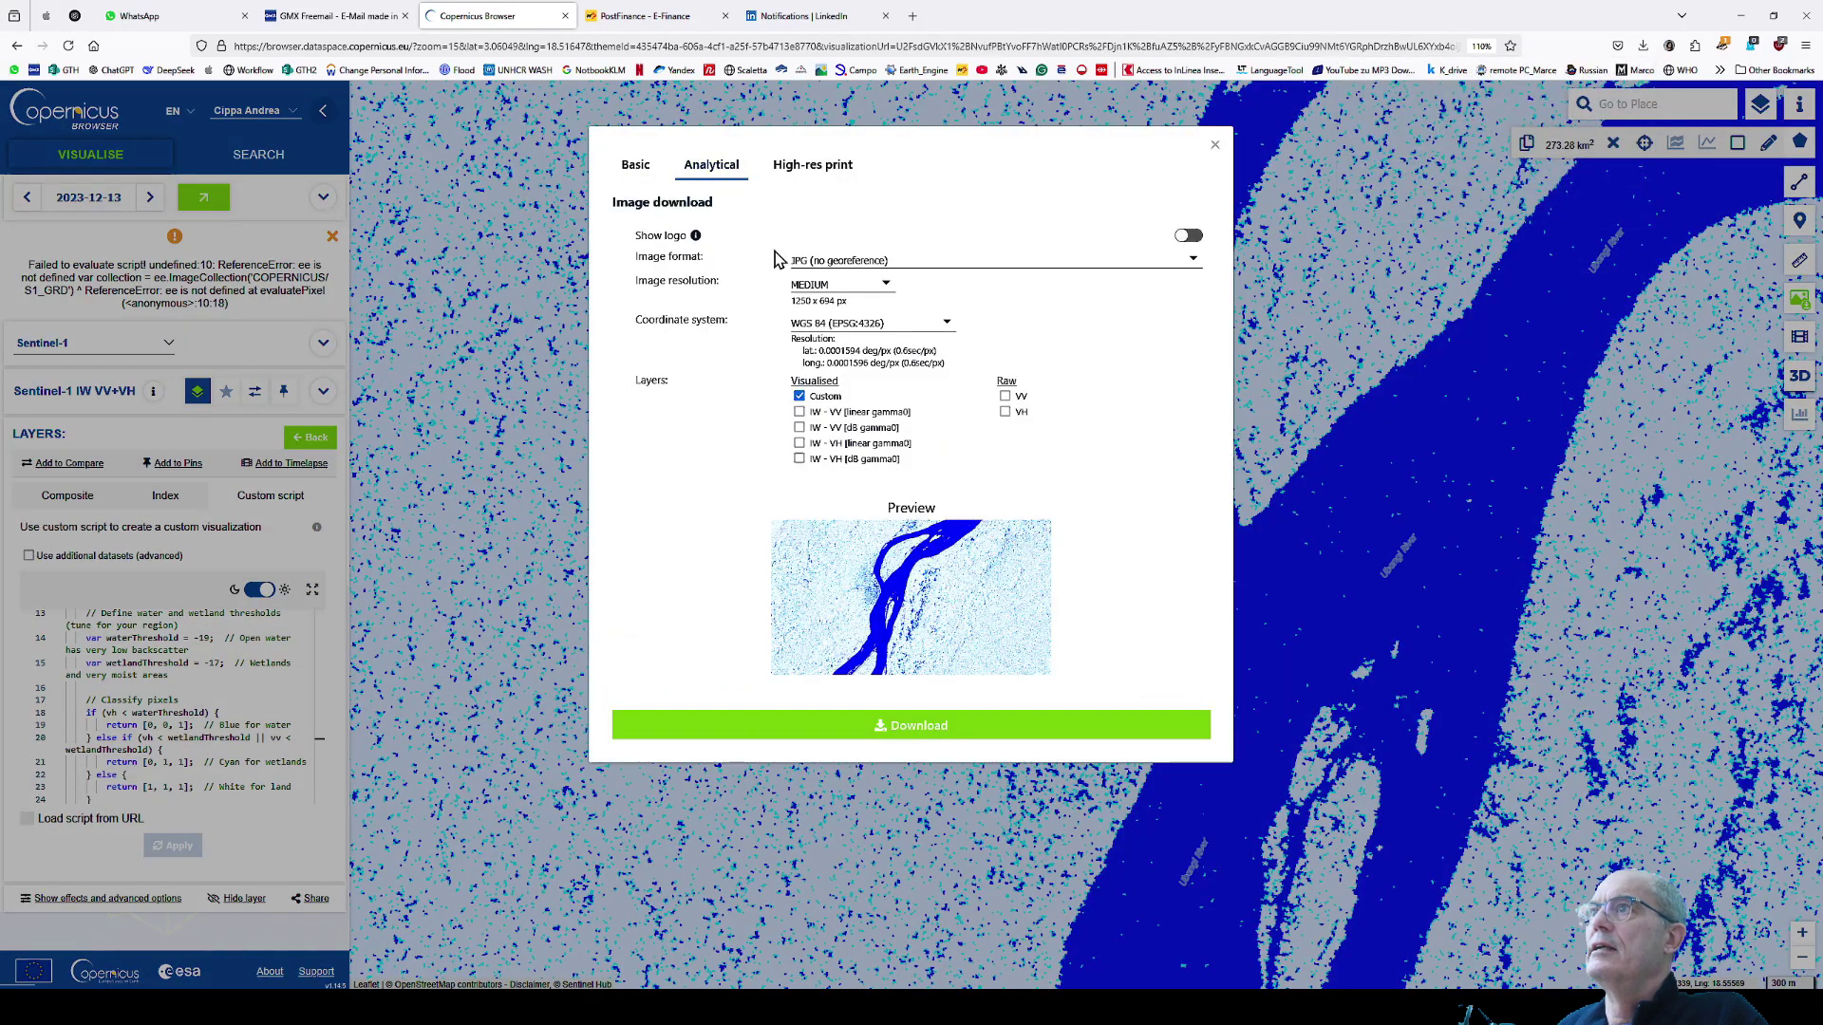
pyautogui.click(836, 260)
pyautogui.click(831, 380)
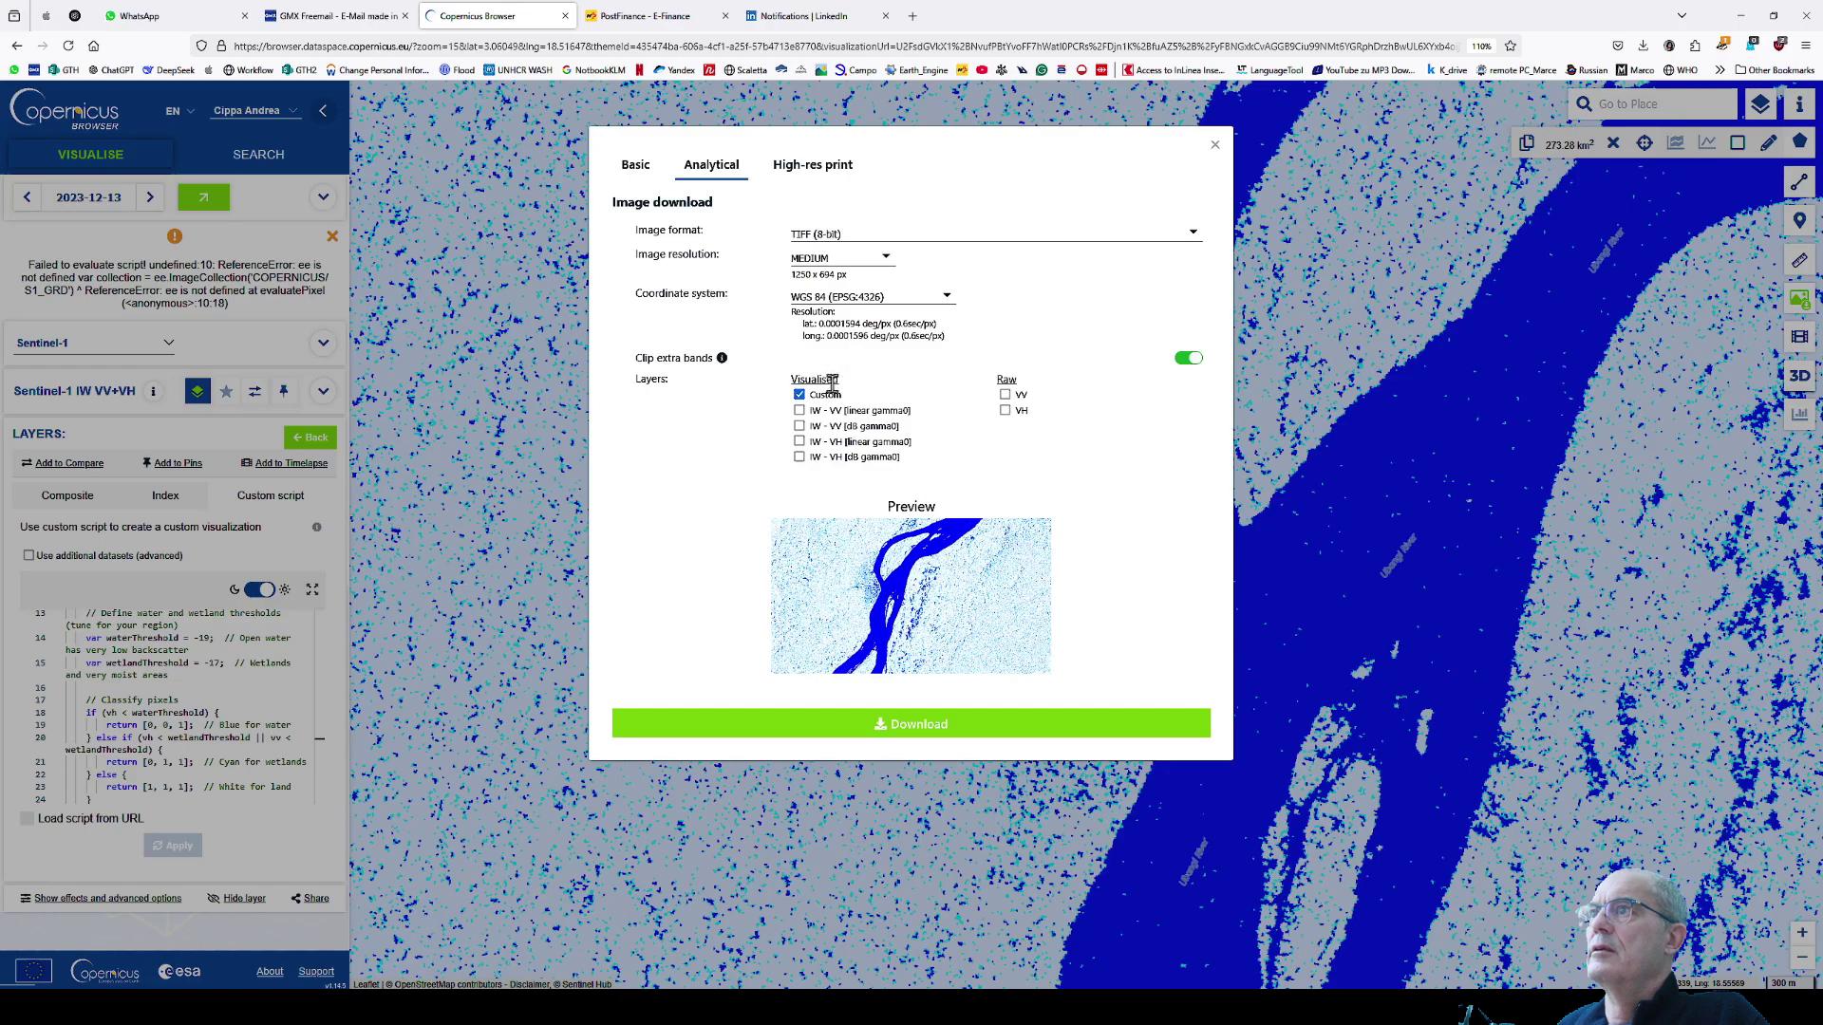
pyautogui.click(907, 726)
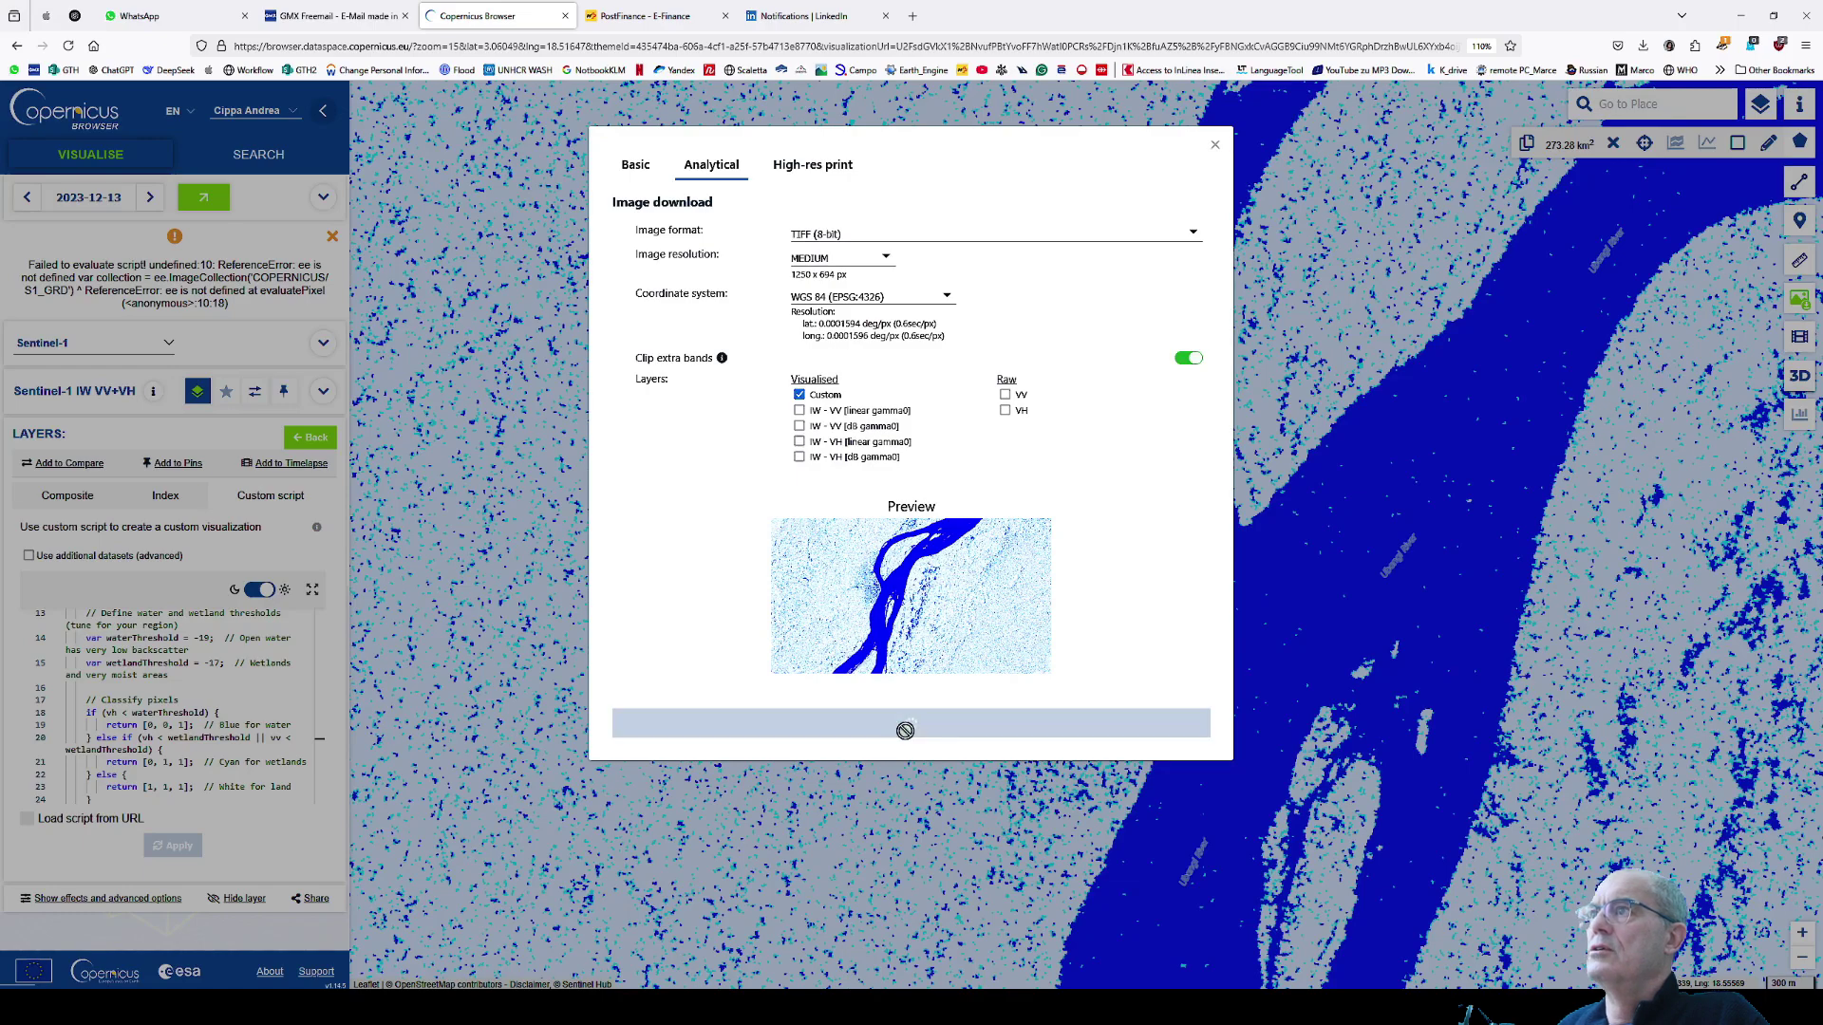
# - Set the acquisition date to 2023-12-01 and download its Custom layer as an analytical TIFF image
pyautogui.click(100, 199)
pyautogui.click(99, 197)
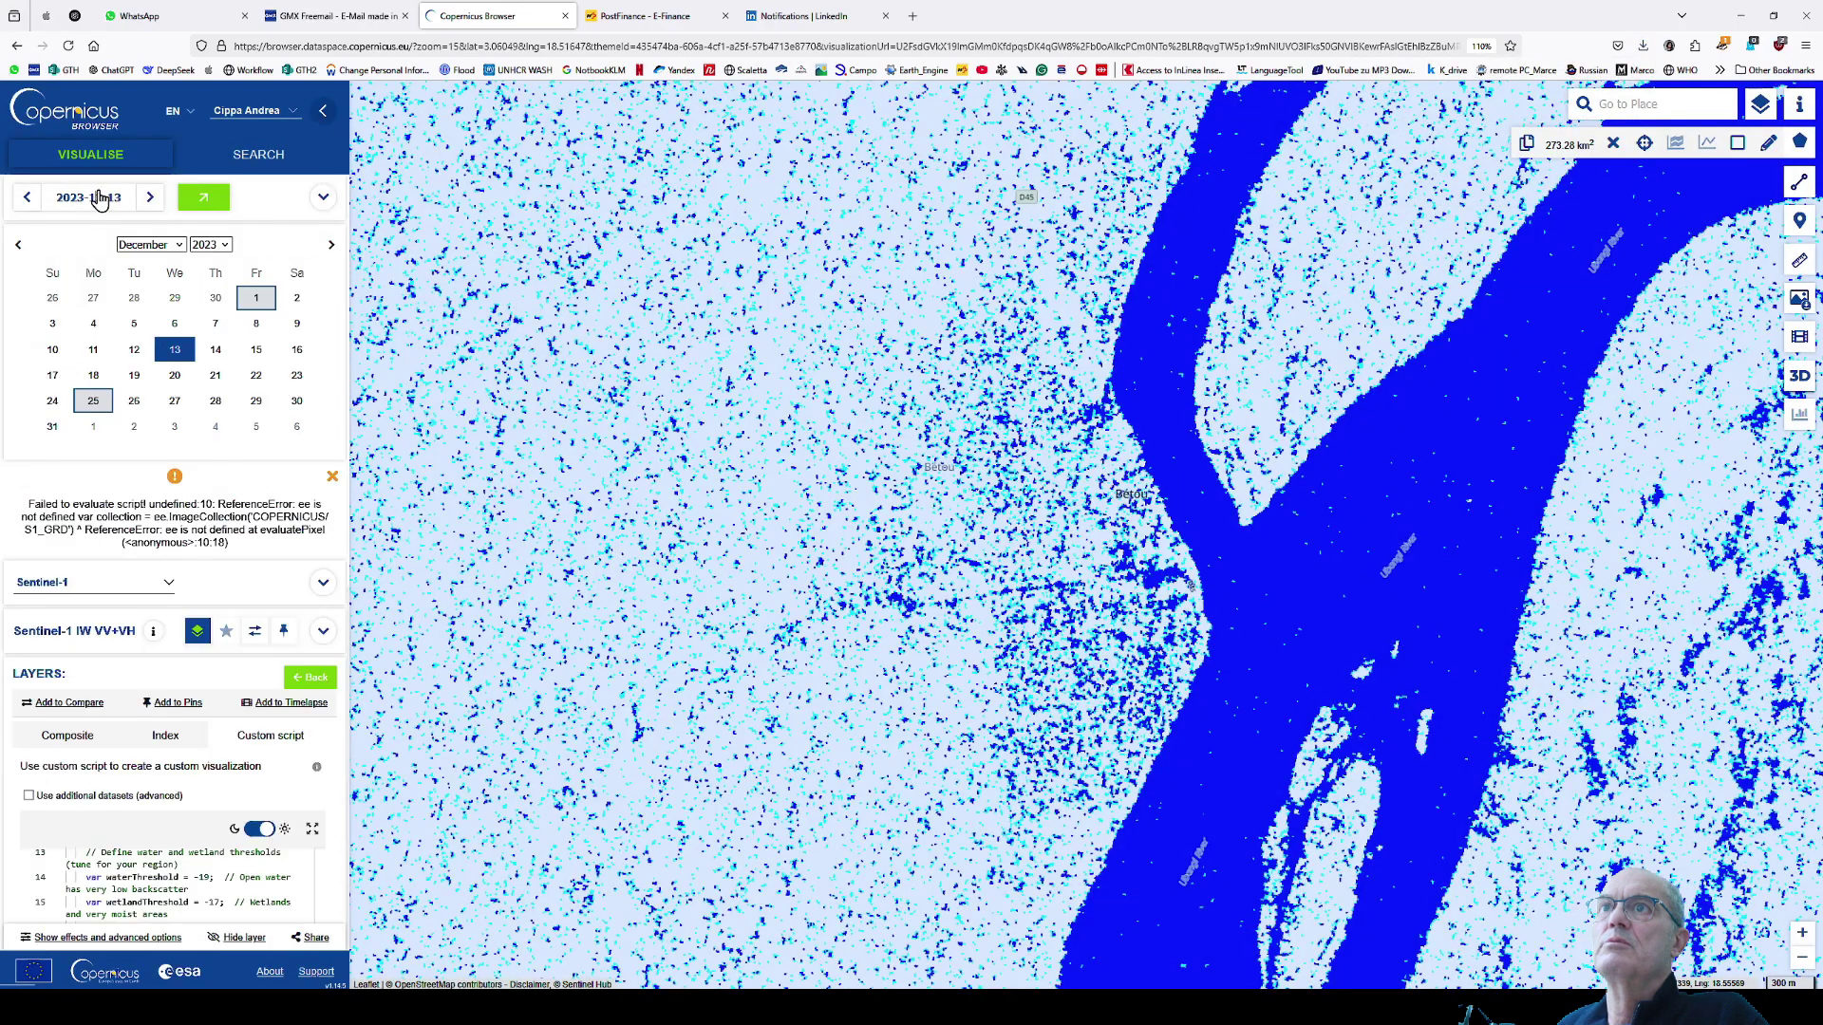
pyautogui.click(256, 297)
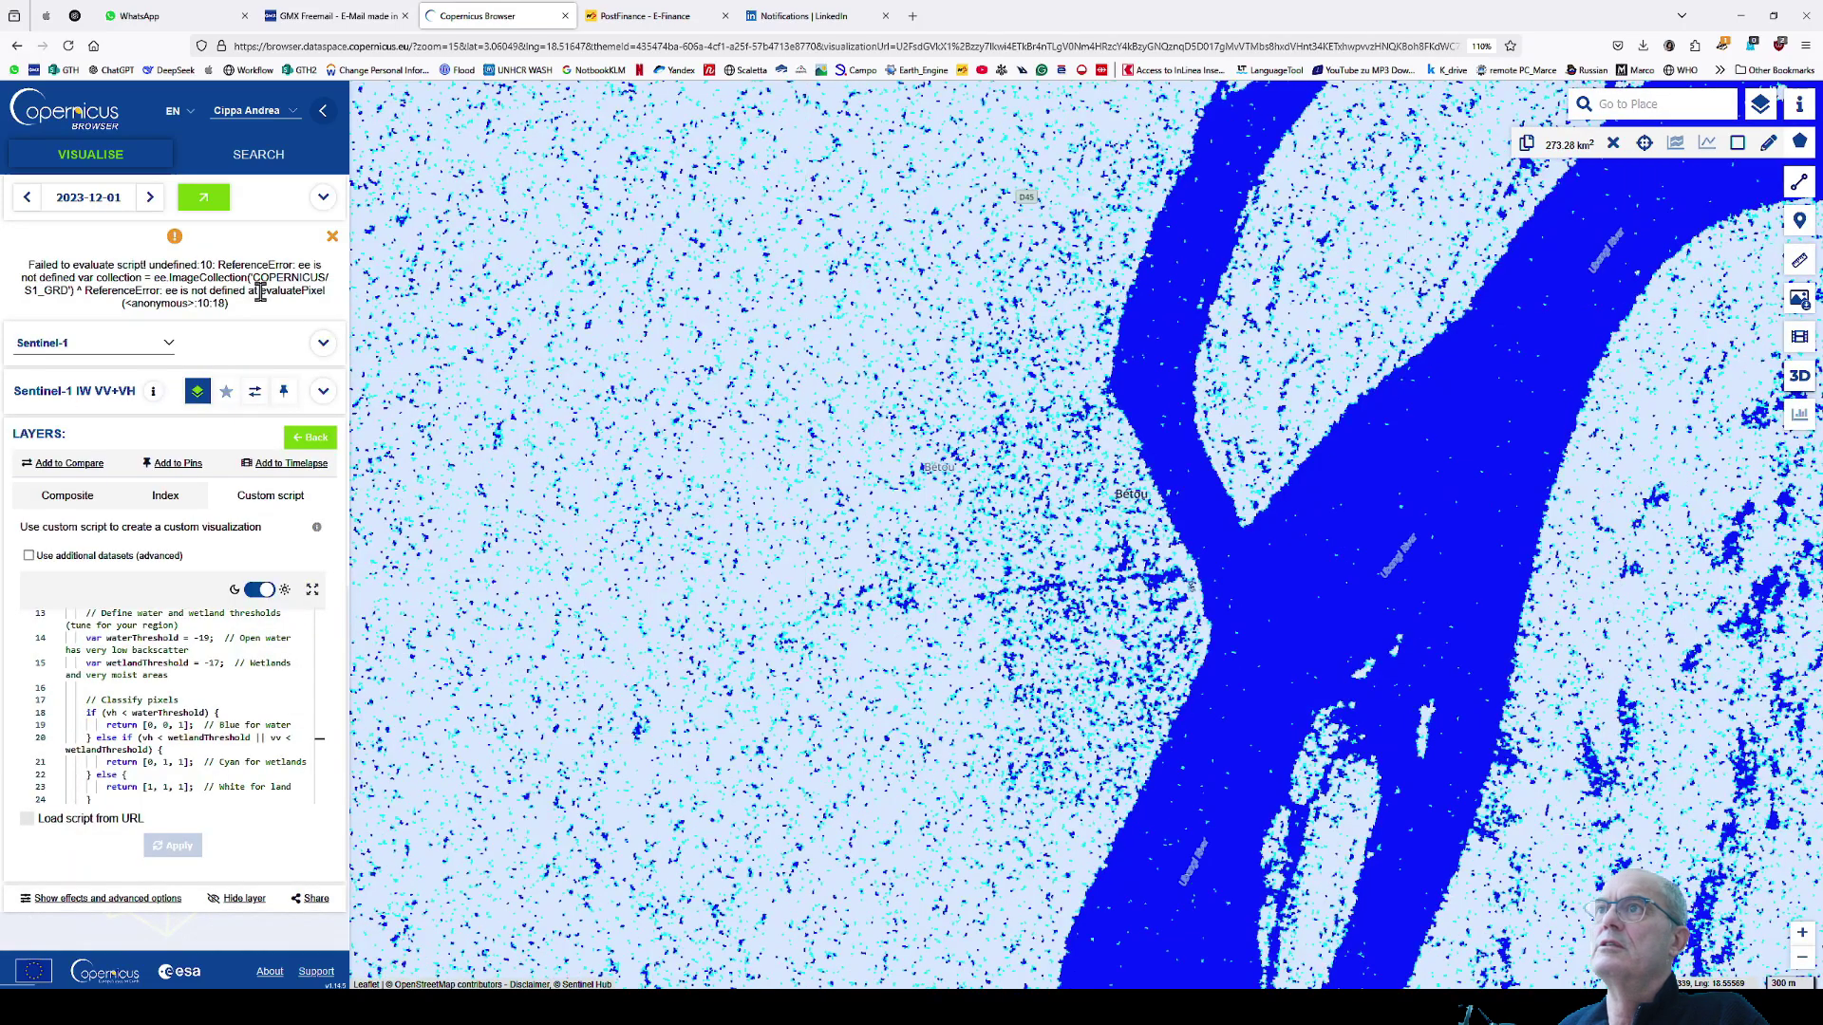
pyautogui.click(1799, 298)
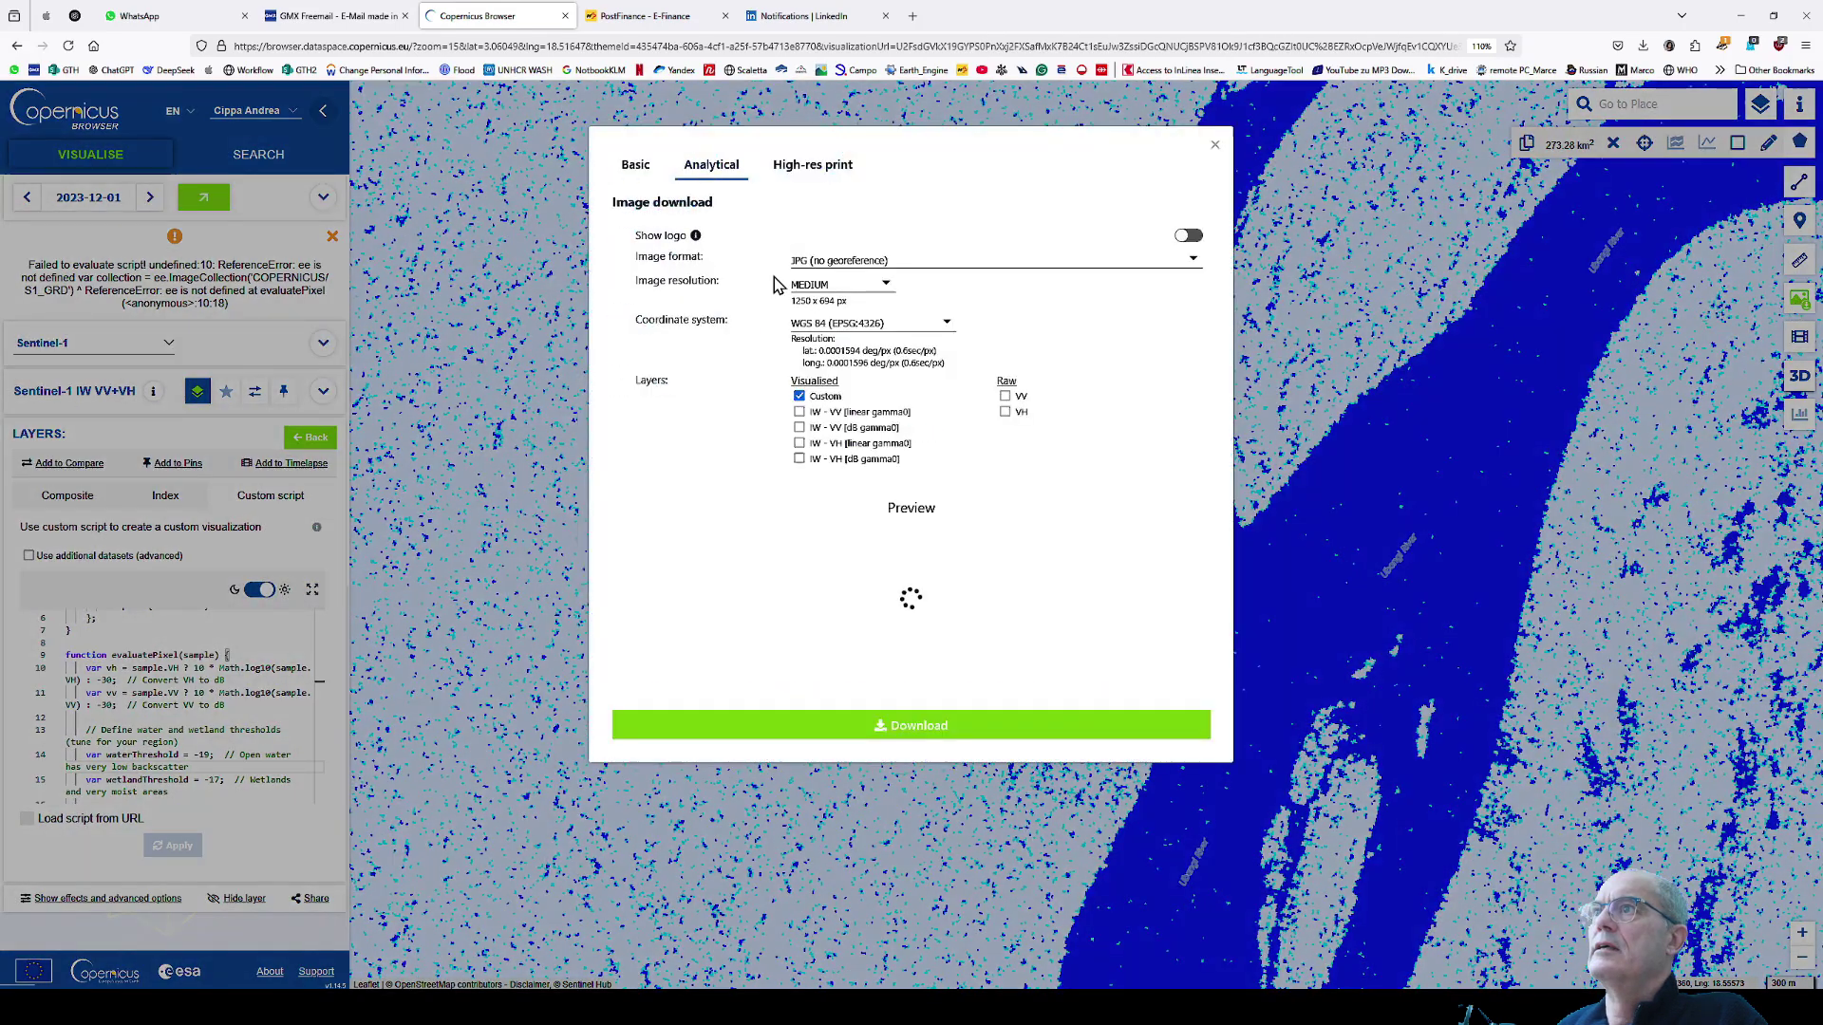
pyautogui.click(900, 723)
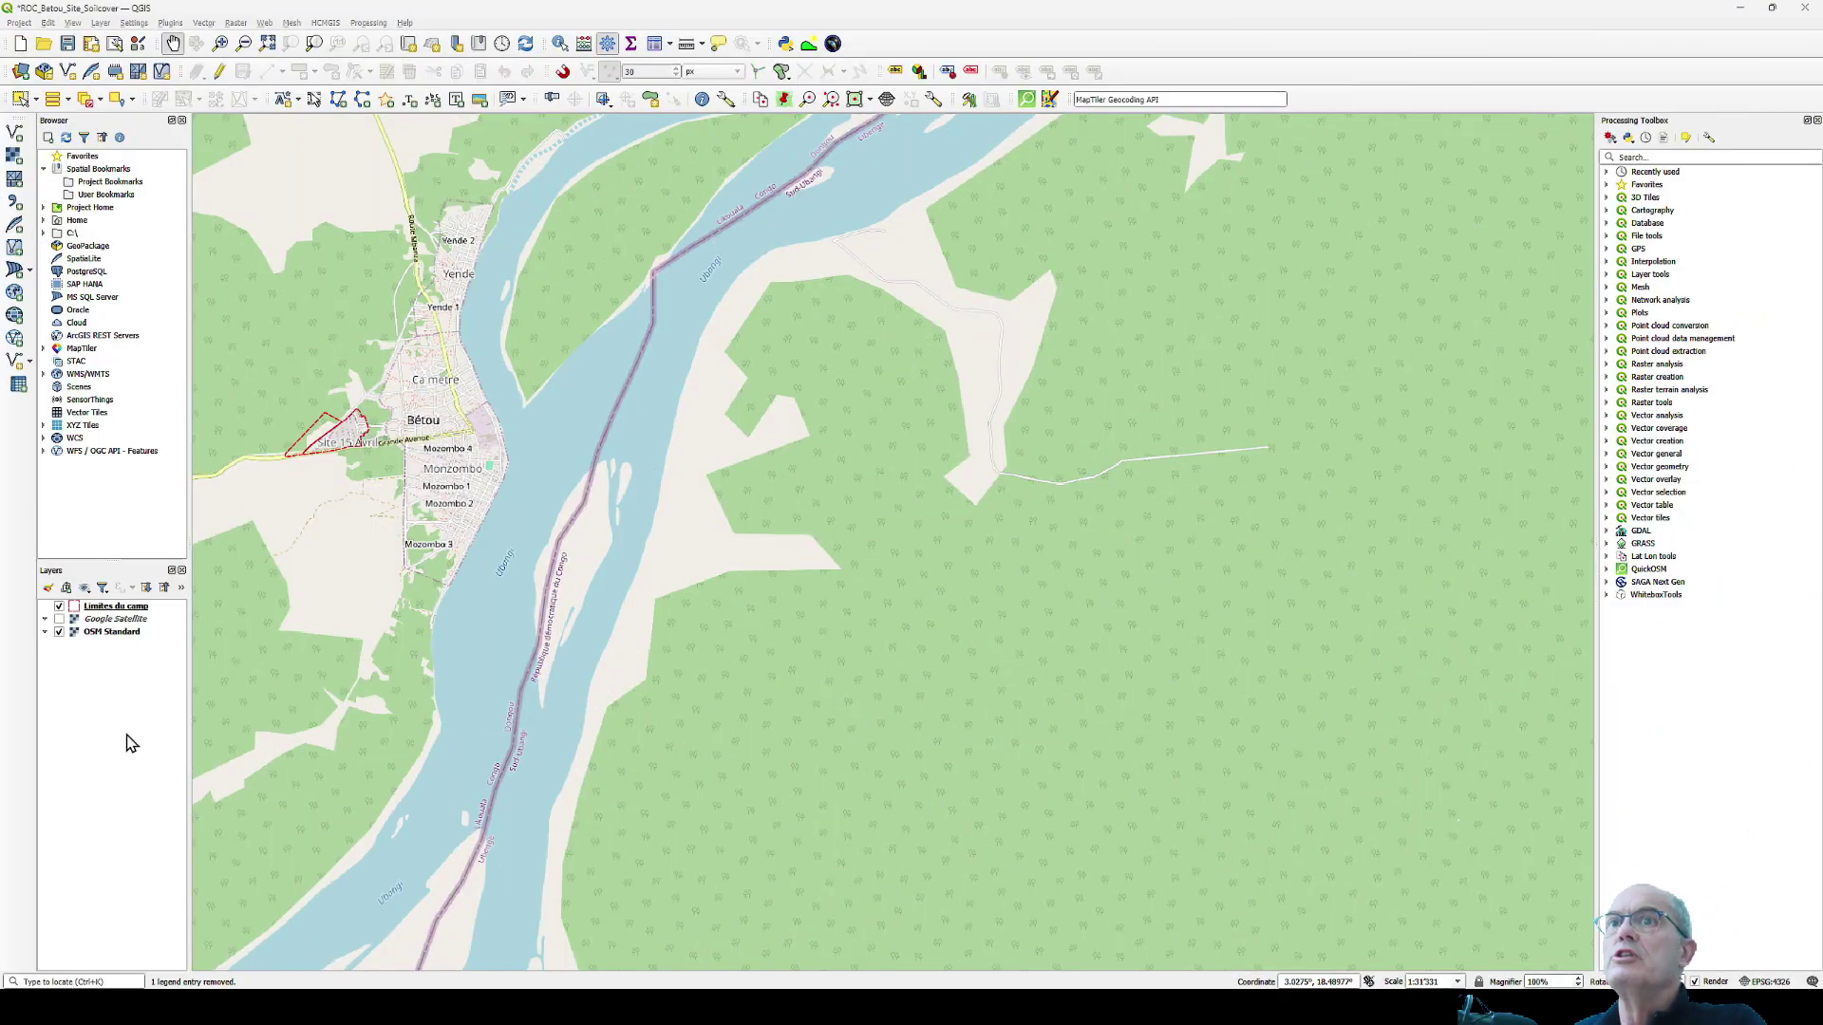
pyautogui.moveTo(445, 383); pyautogui.dragTo(487, 442)
pyautogui.scroll(-1, 487, 441)
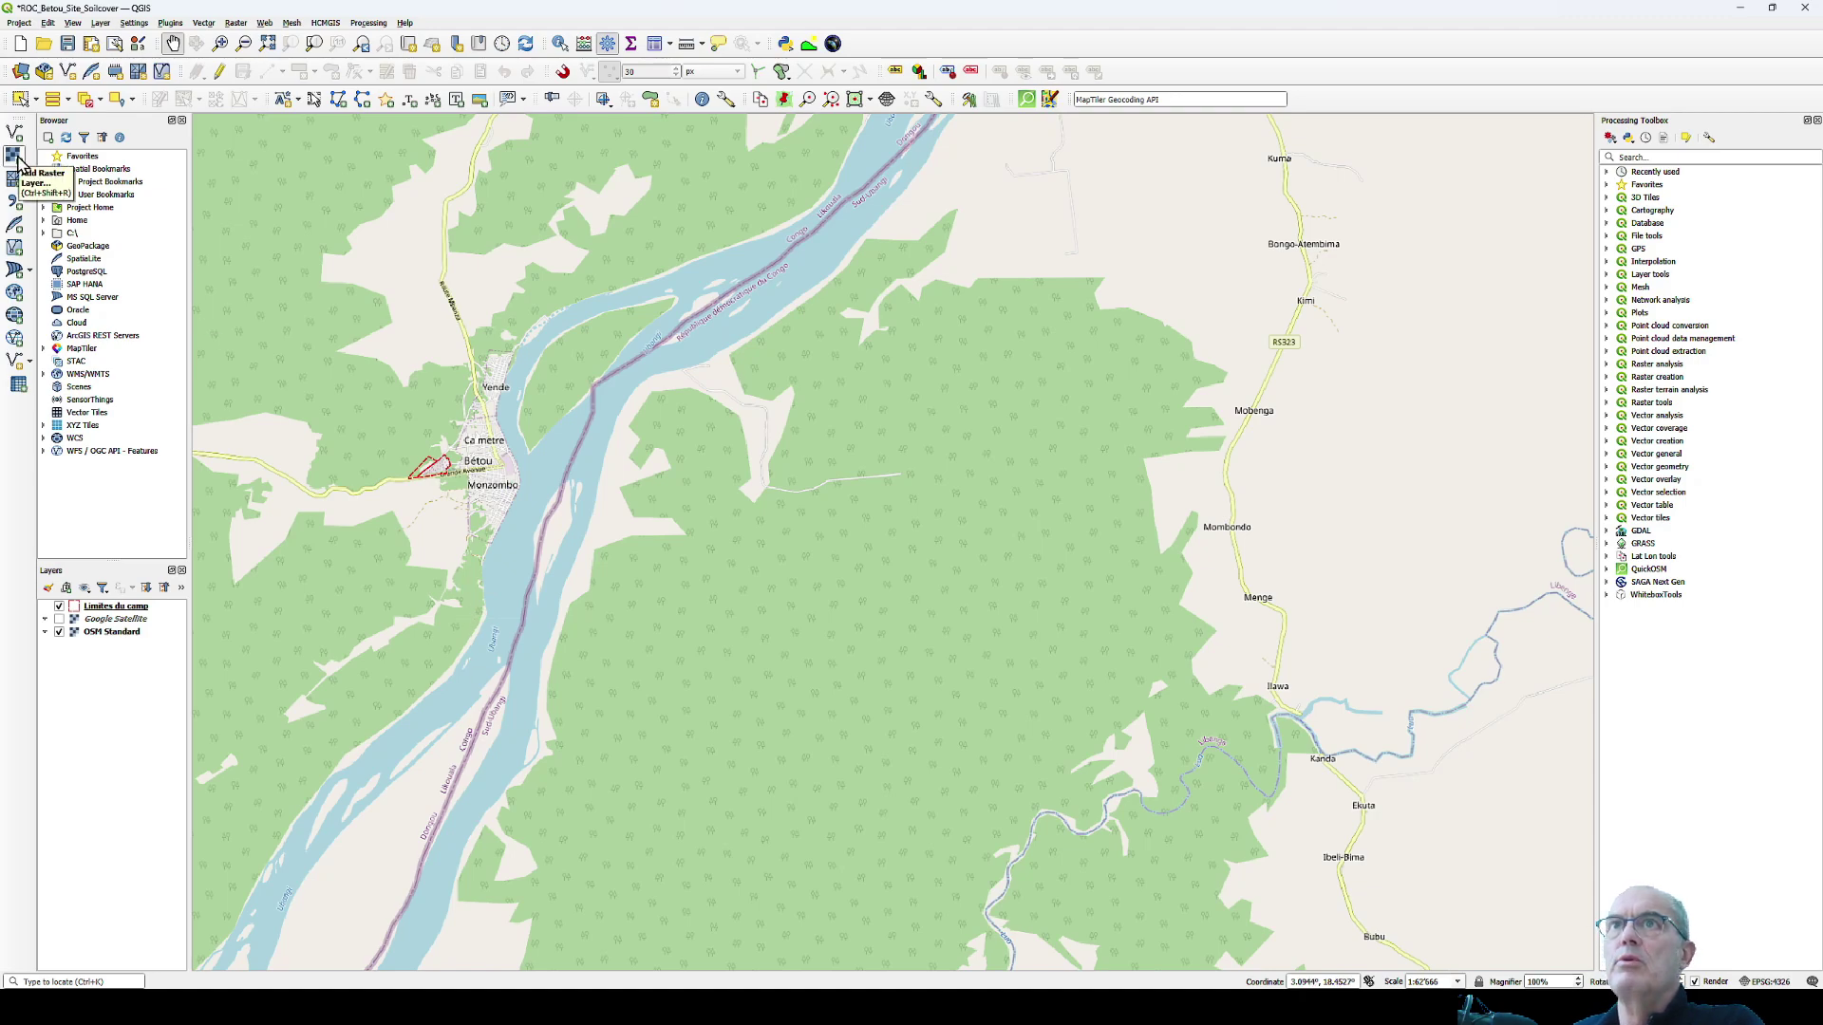
pyautogui.click(14, 155)
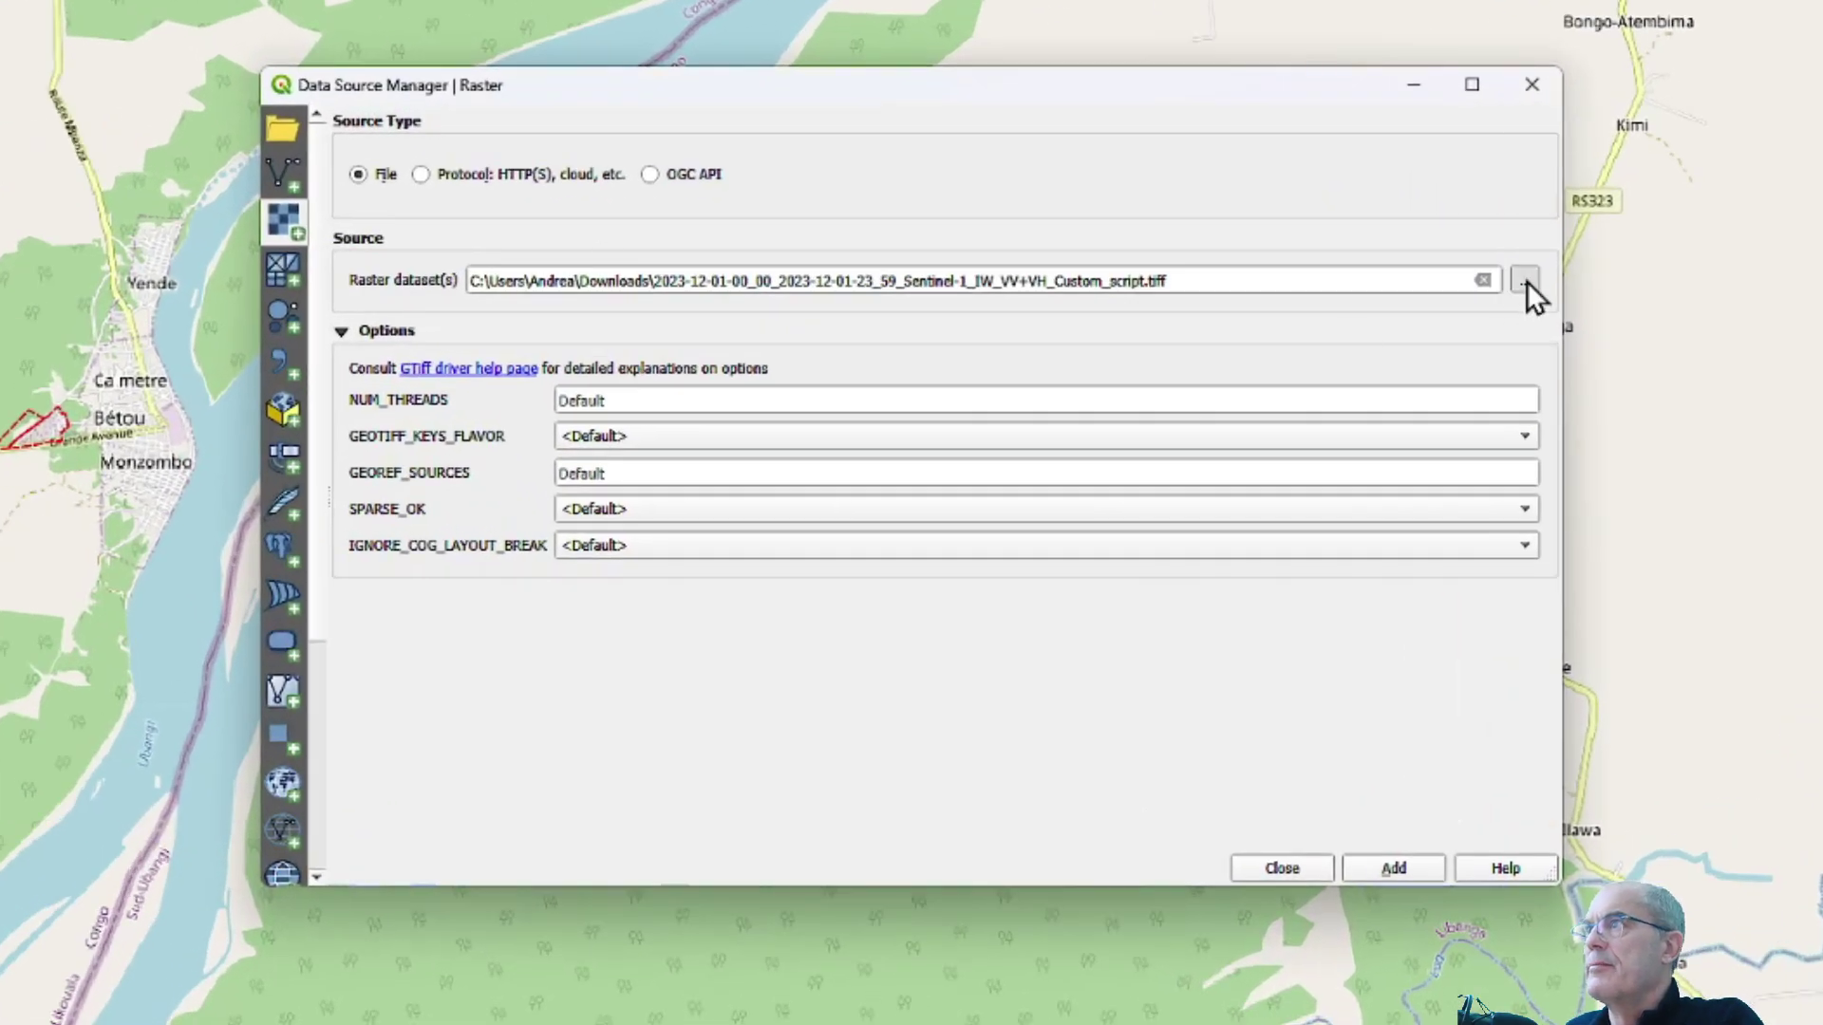
pyautogui.click(1526, 281)
pyautogui.click(377, 408)
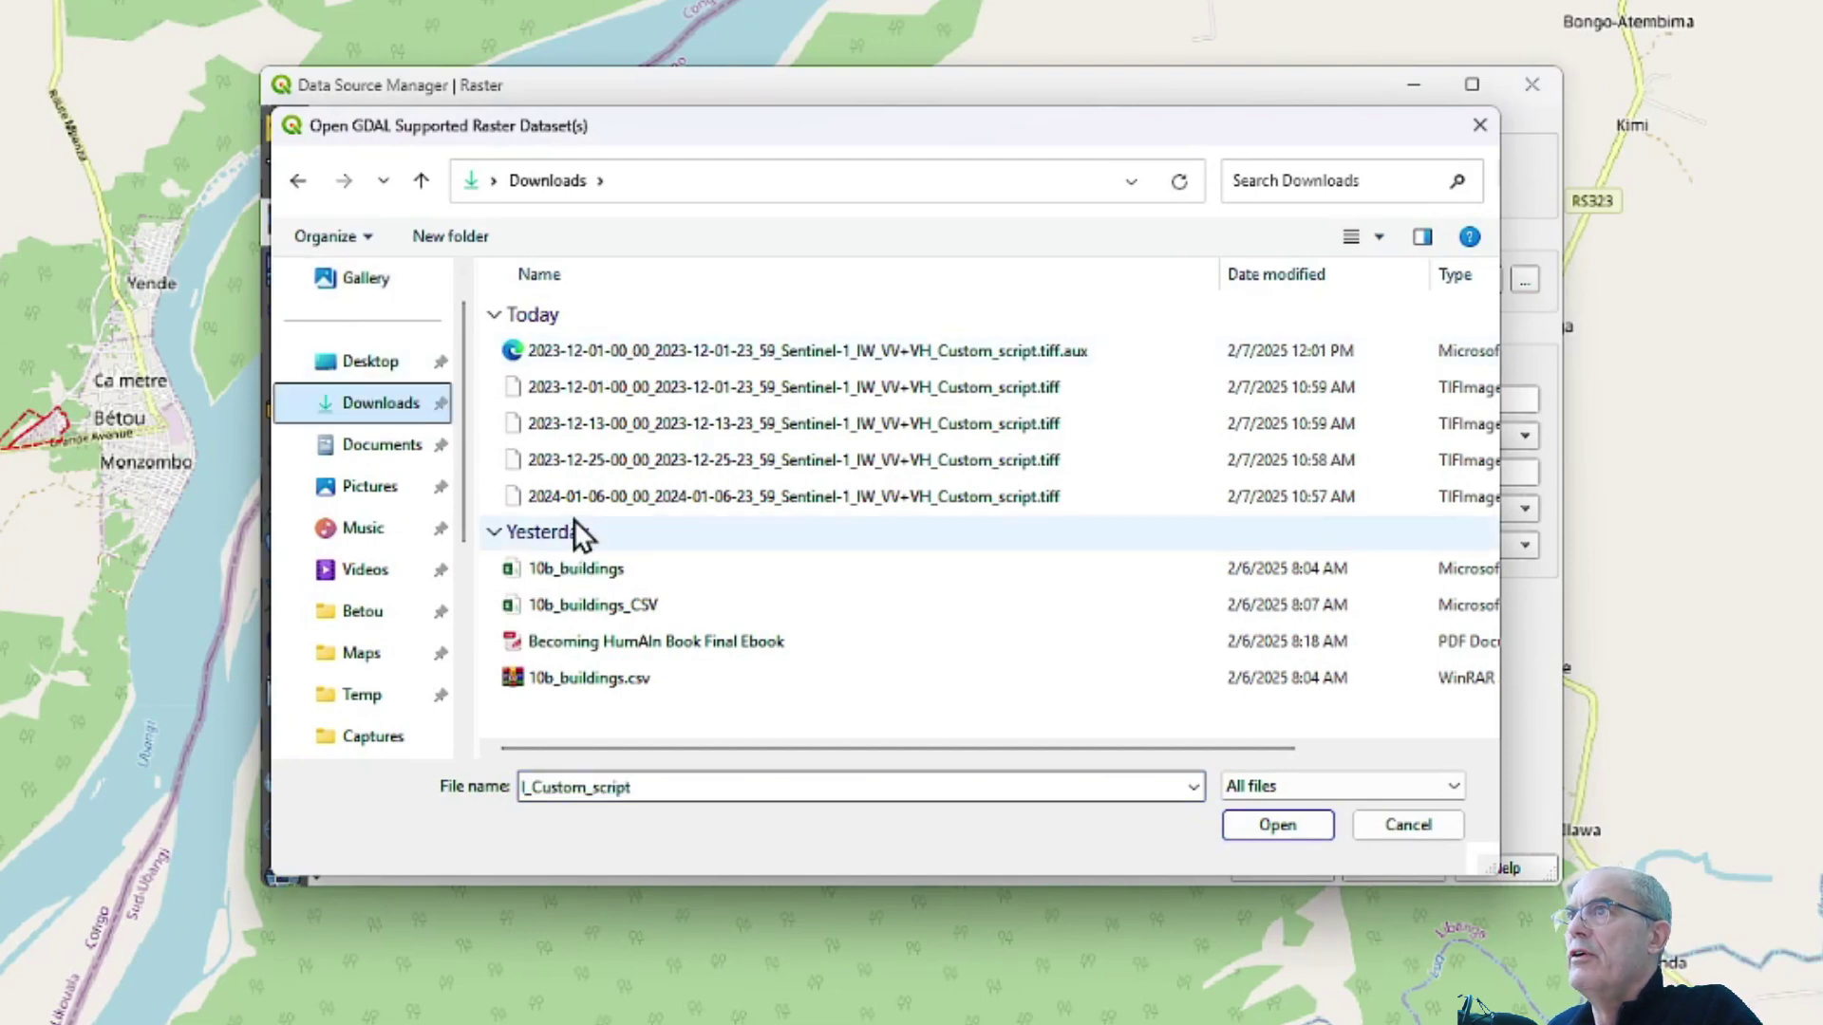
pyautogui.click(705, 389)
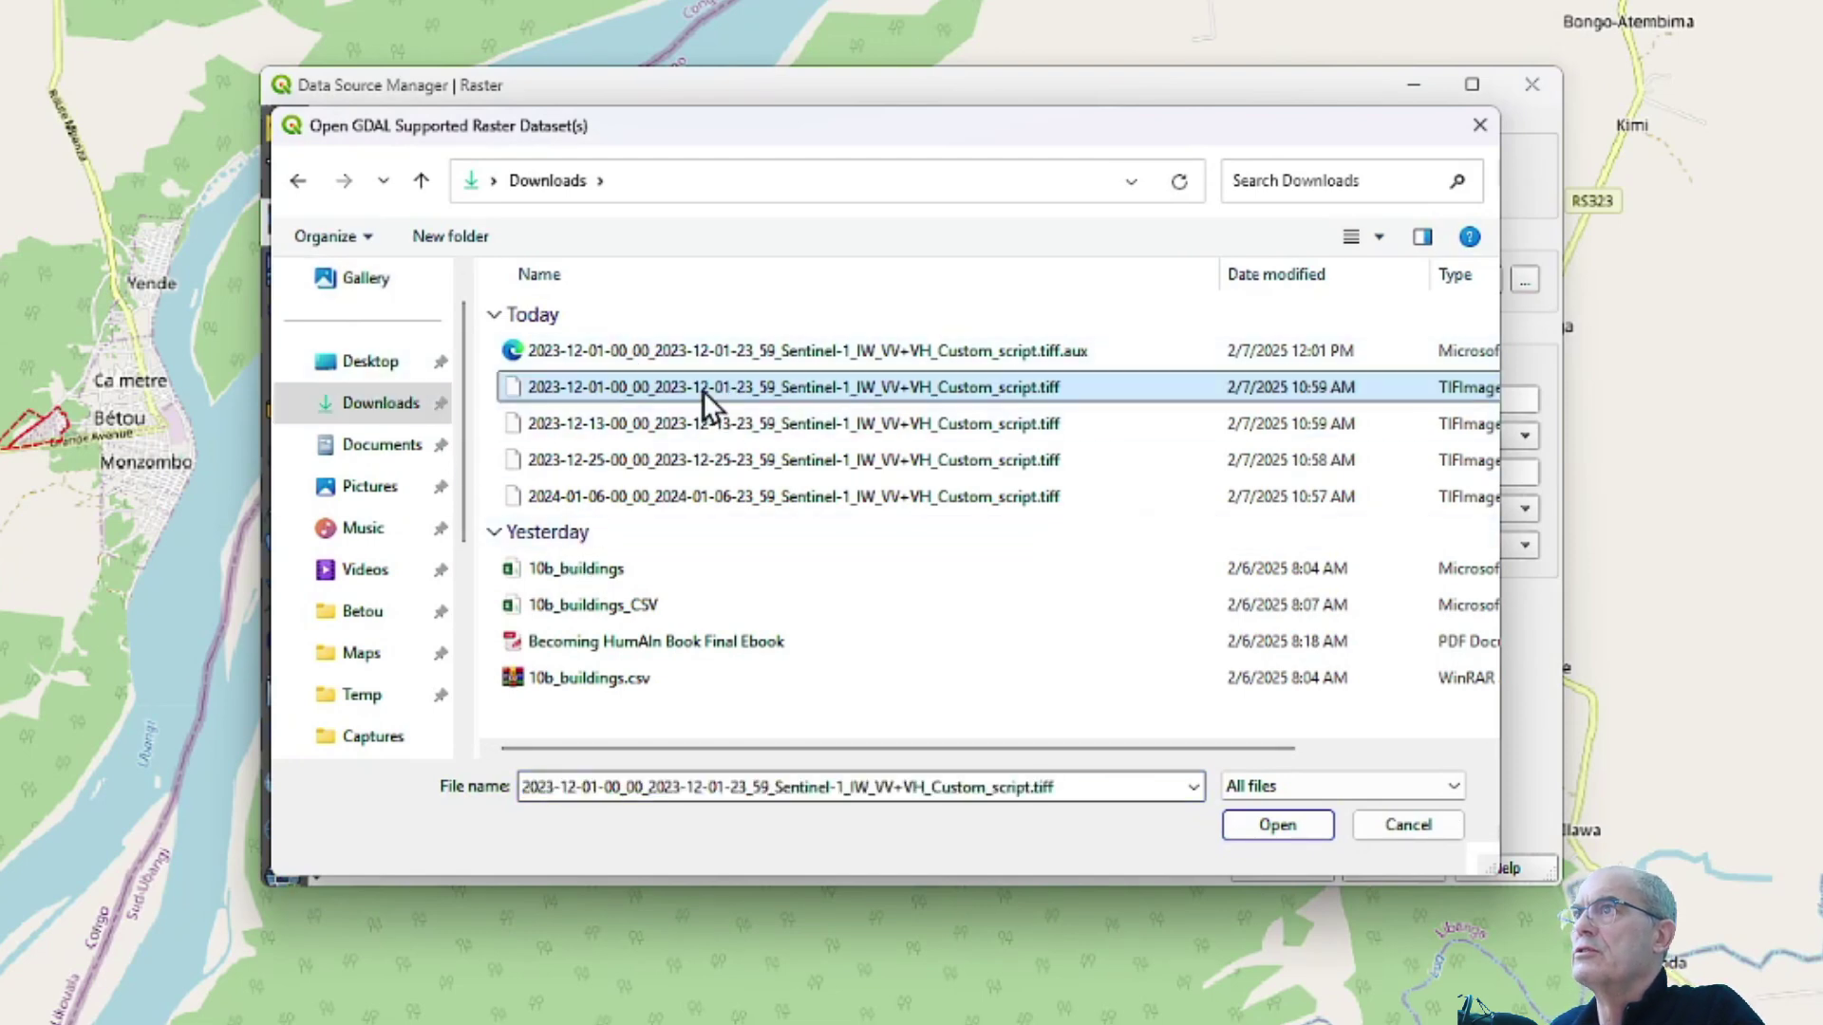
pyautogui.click(1279, 822)
pyautogui.click(1394, 868)
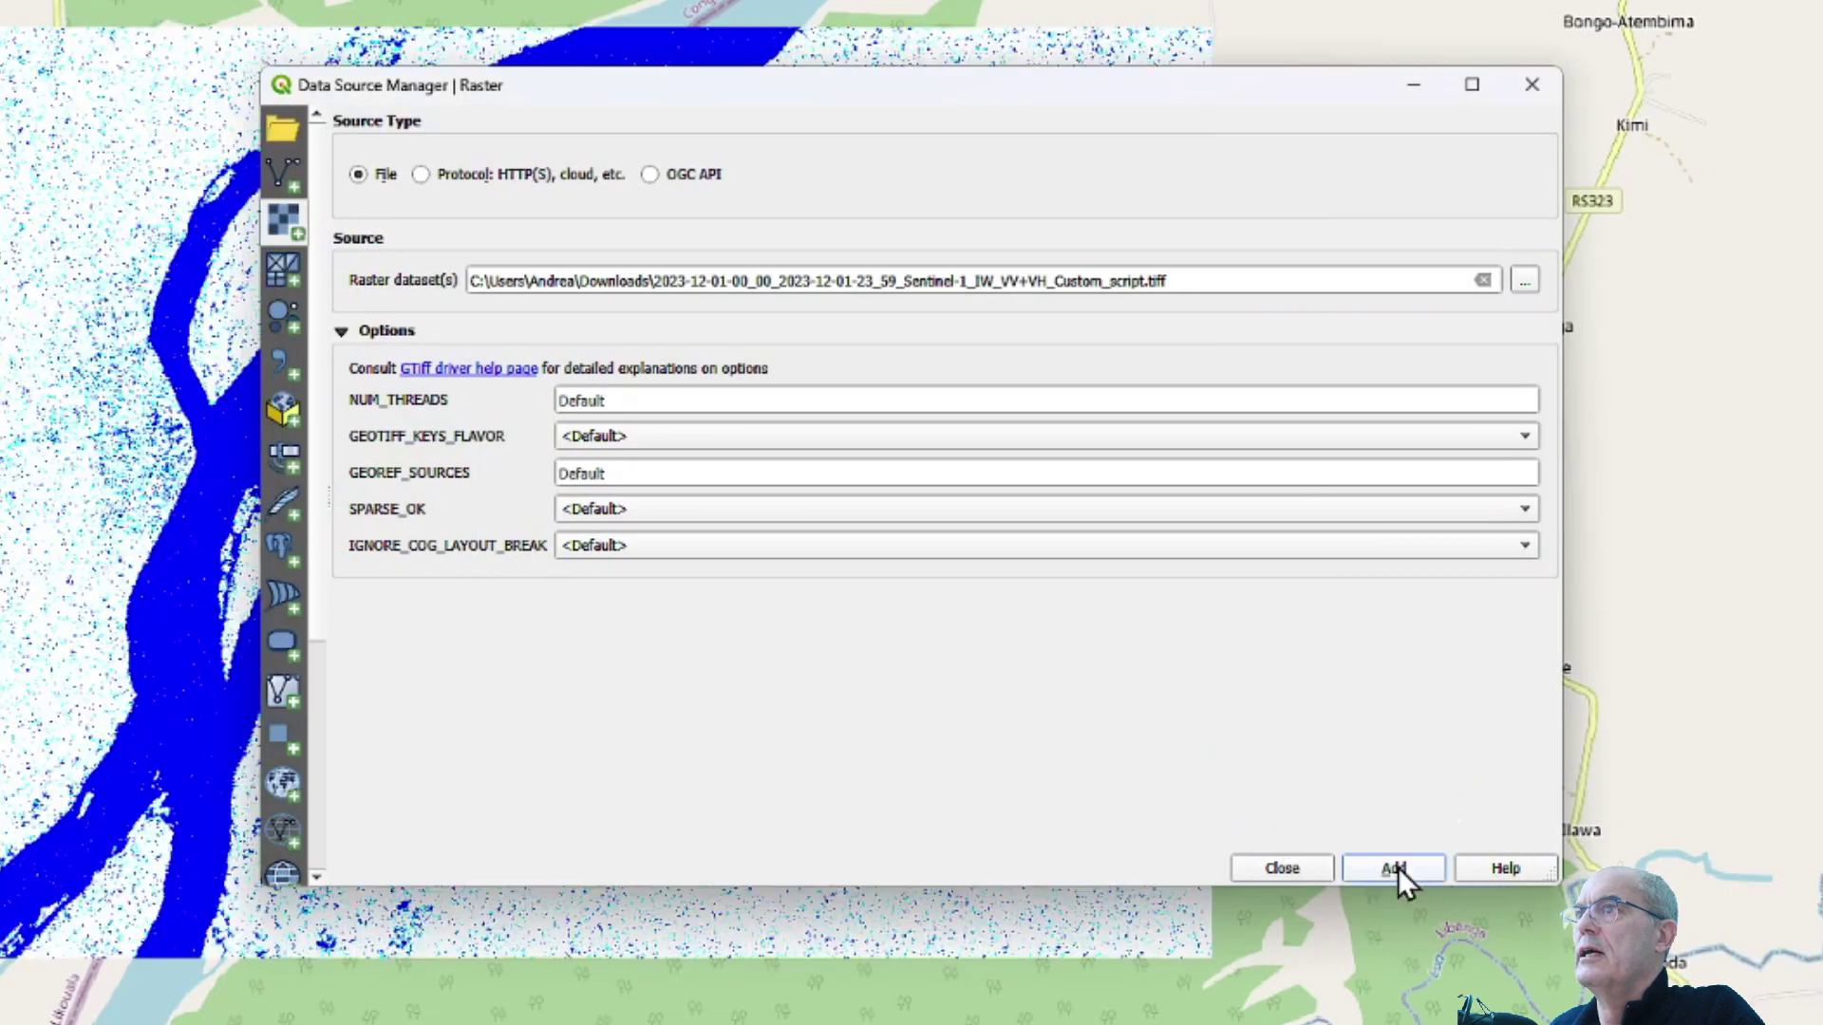
pyautogui.click(1282, 867)
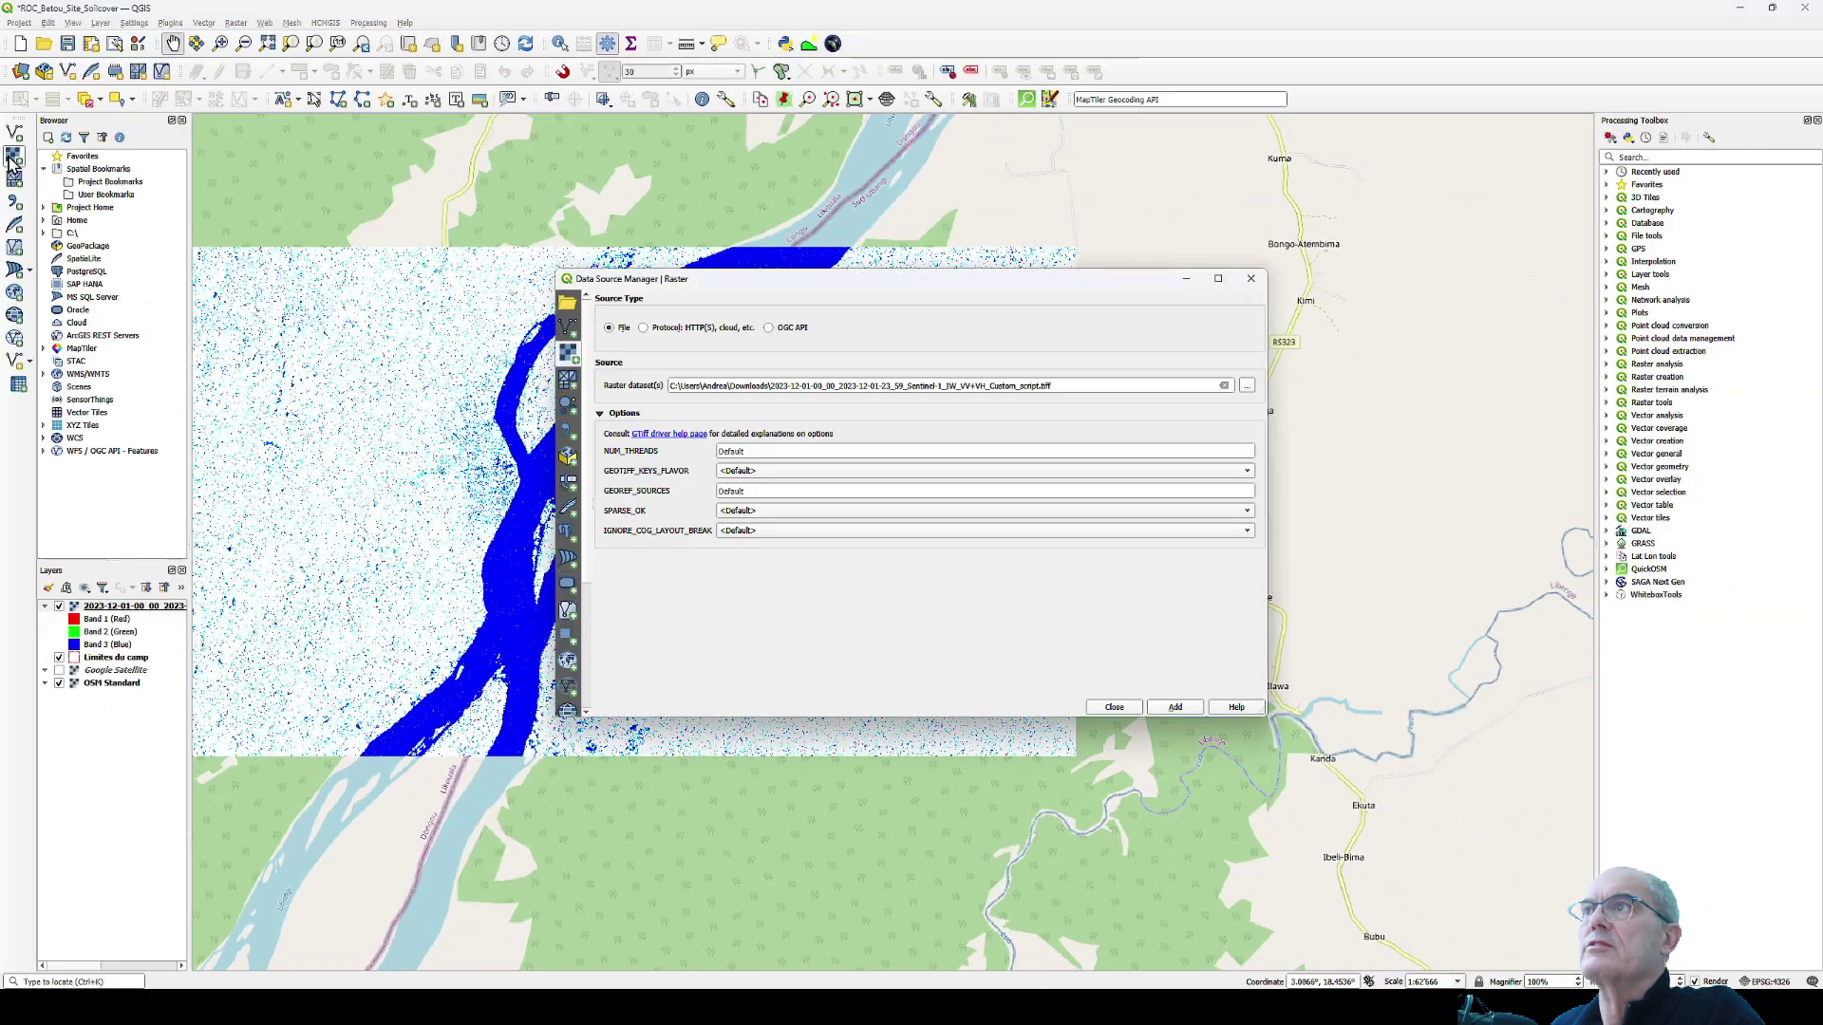
pyautogui.click(1247, 385)
pyautogui.click(916, 465)
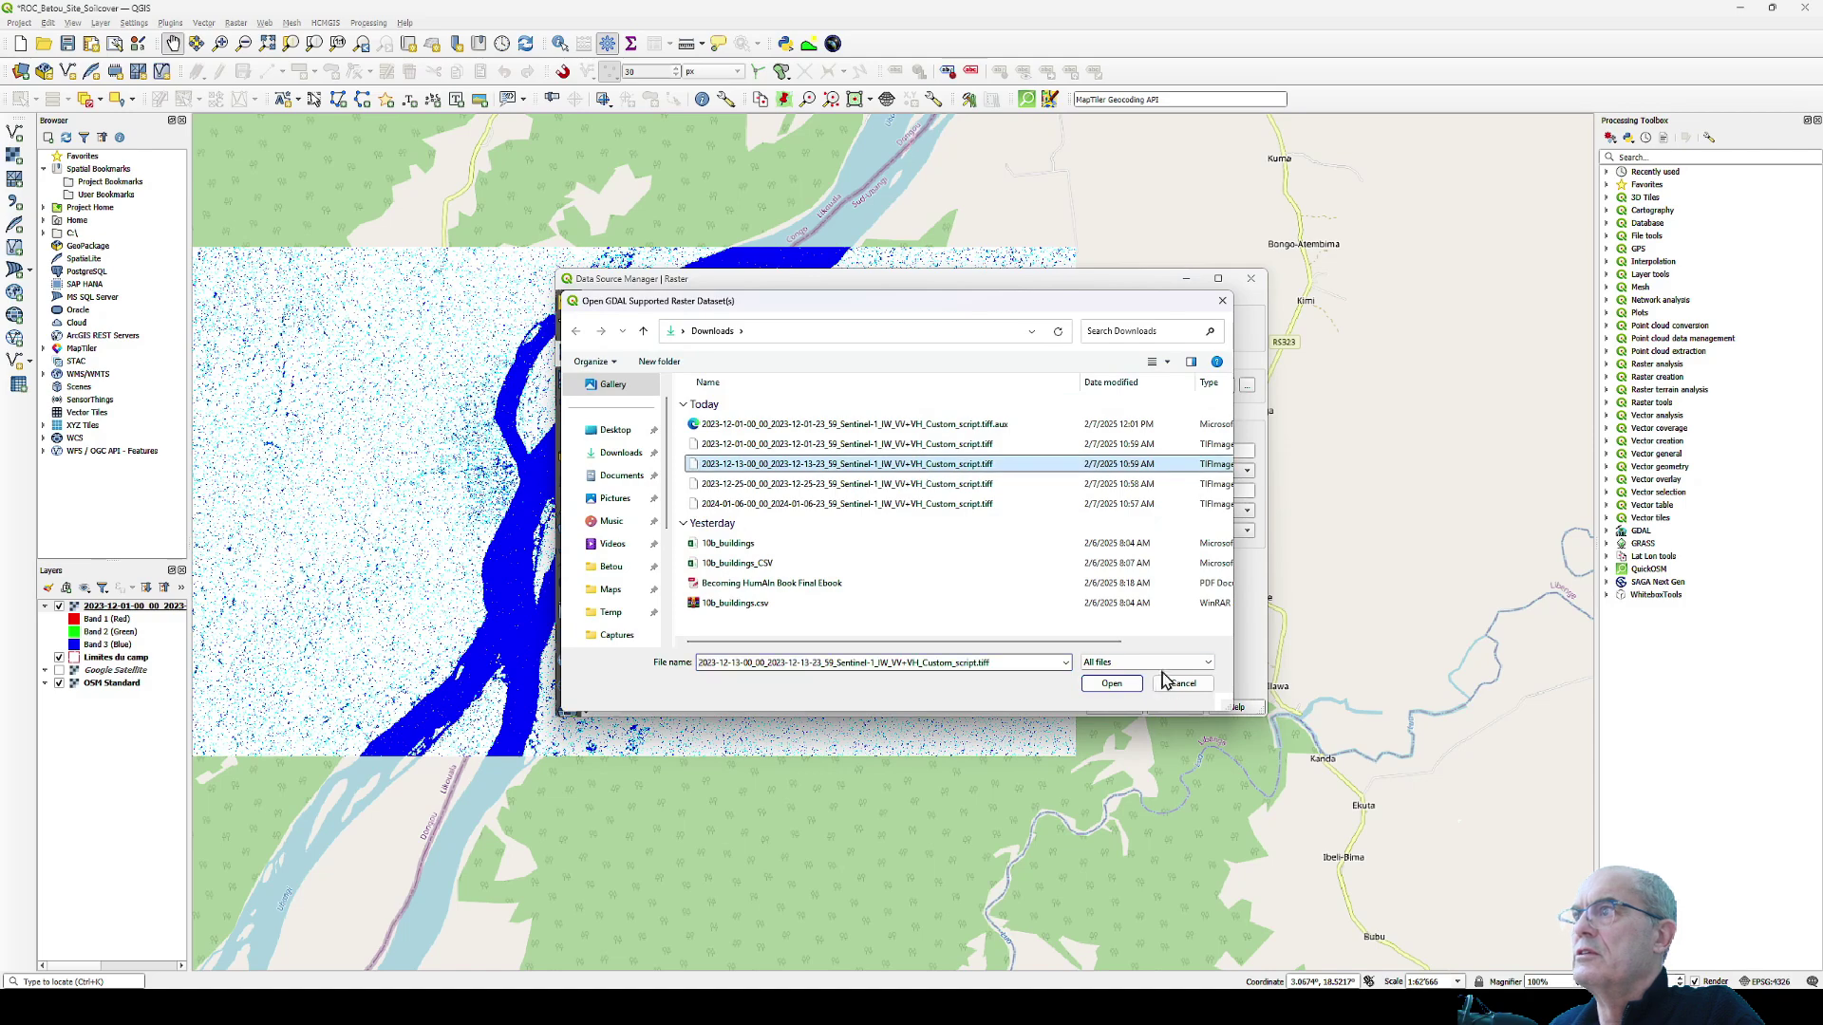
pyautogui.click(1107, 683)
pyautogui.click(1168, 708)
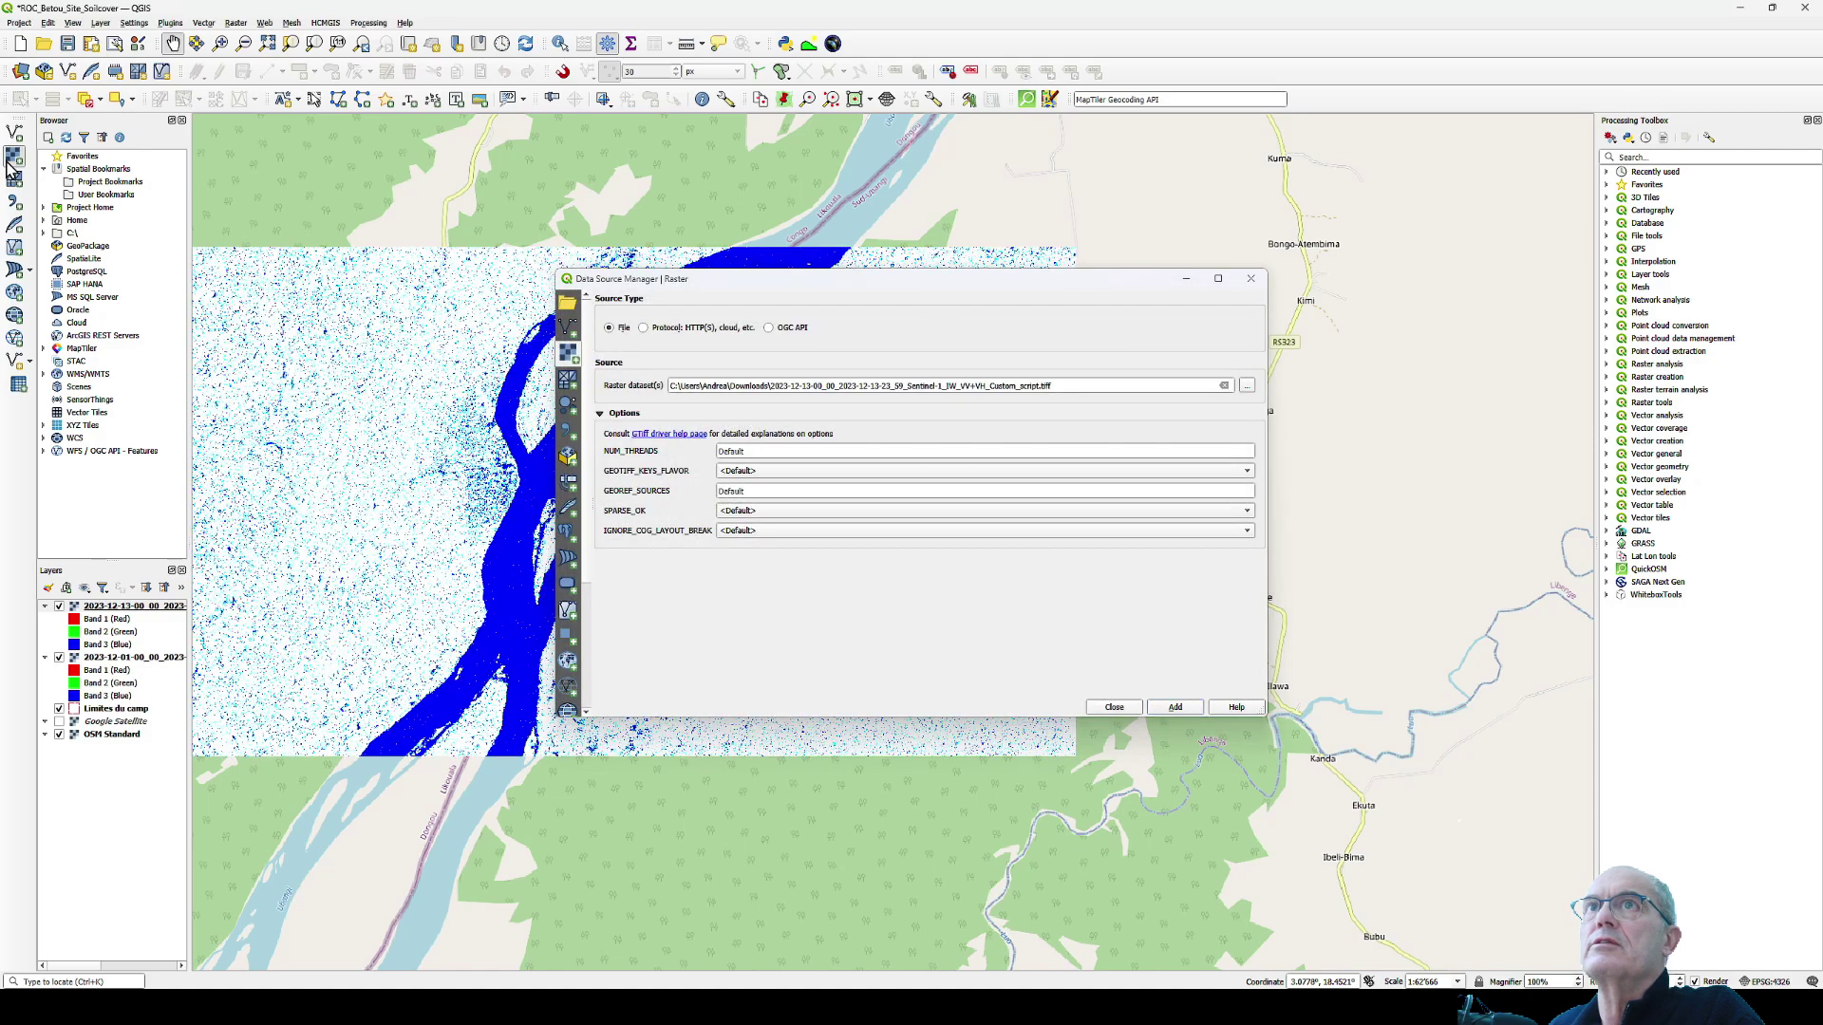
pyautogui.click(1246, 386)
pyautogui.click(935, 476)
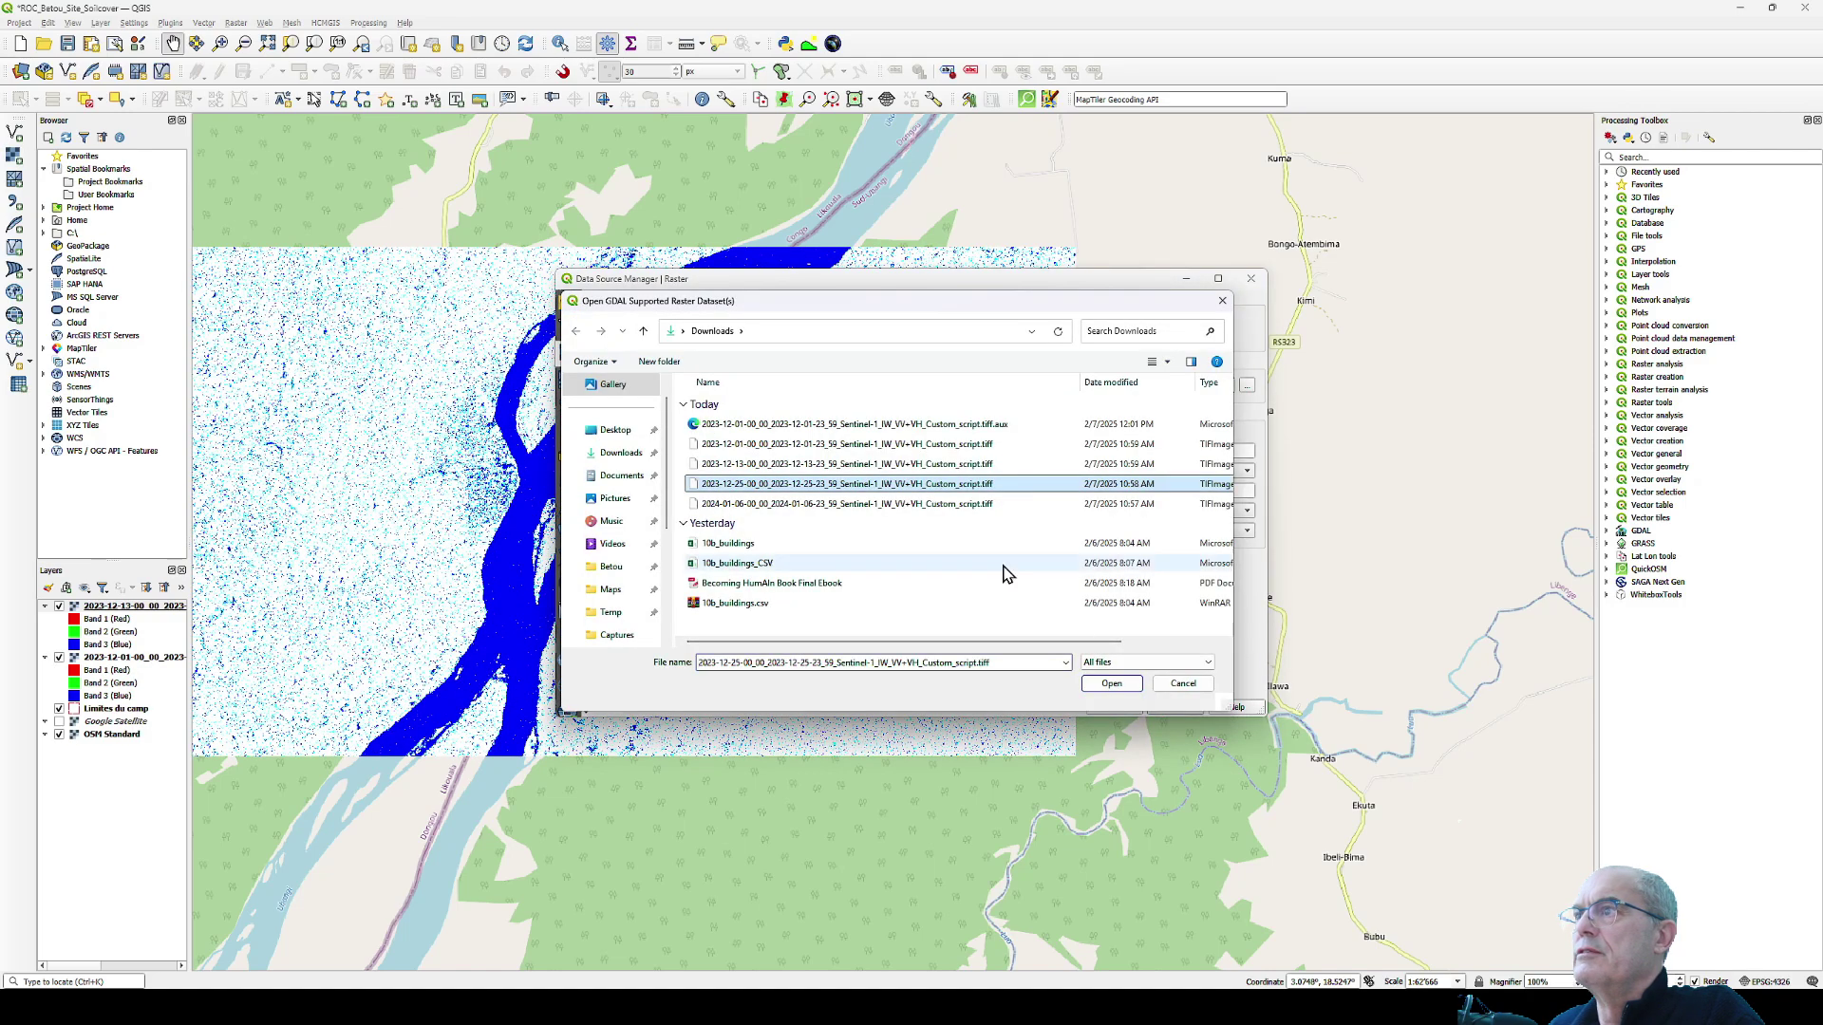
pyautogui.click(1107, 684)
pyautogui.click(1175, 707)
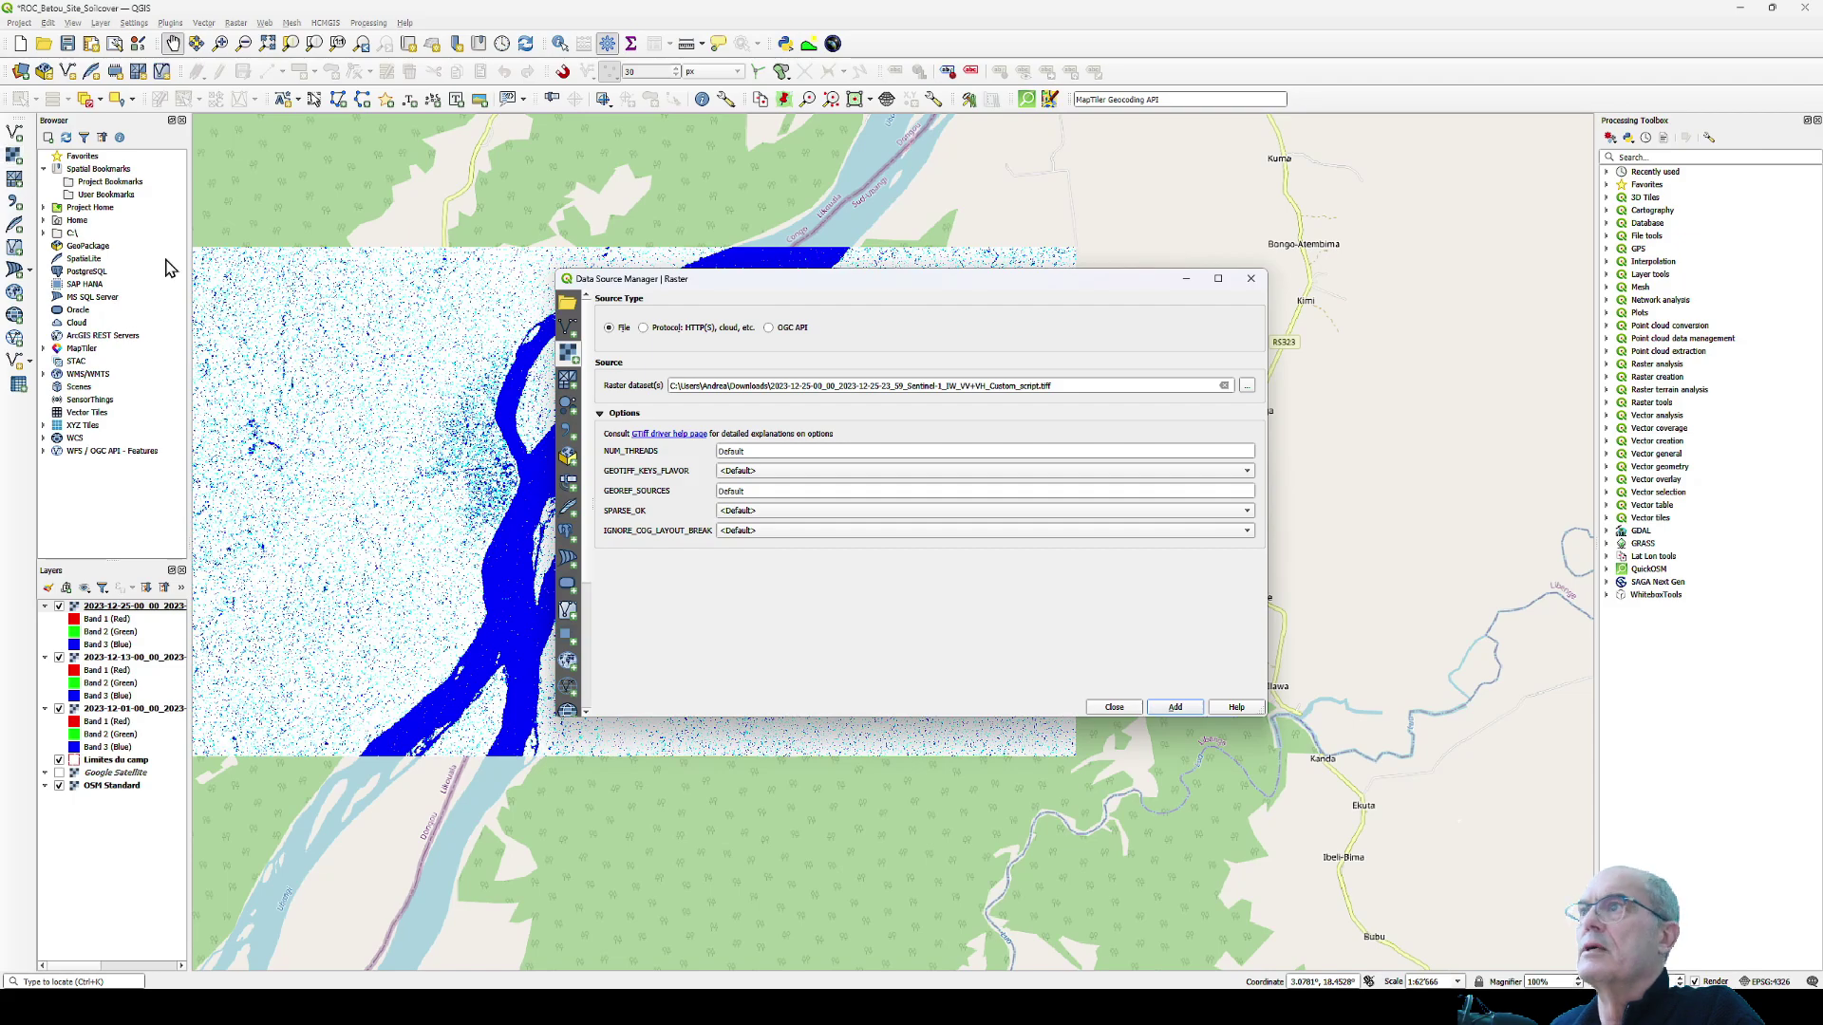
pyautogui.click(1246, 386)
pyautogui.click(949, 504)
pyautogui.click(1109, 681)
pyautogui.click(1174, 707)
pyautogui.click(1115, 707)
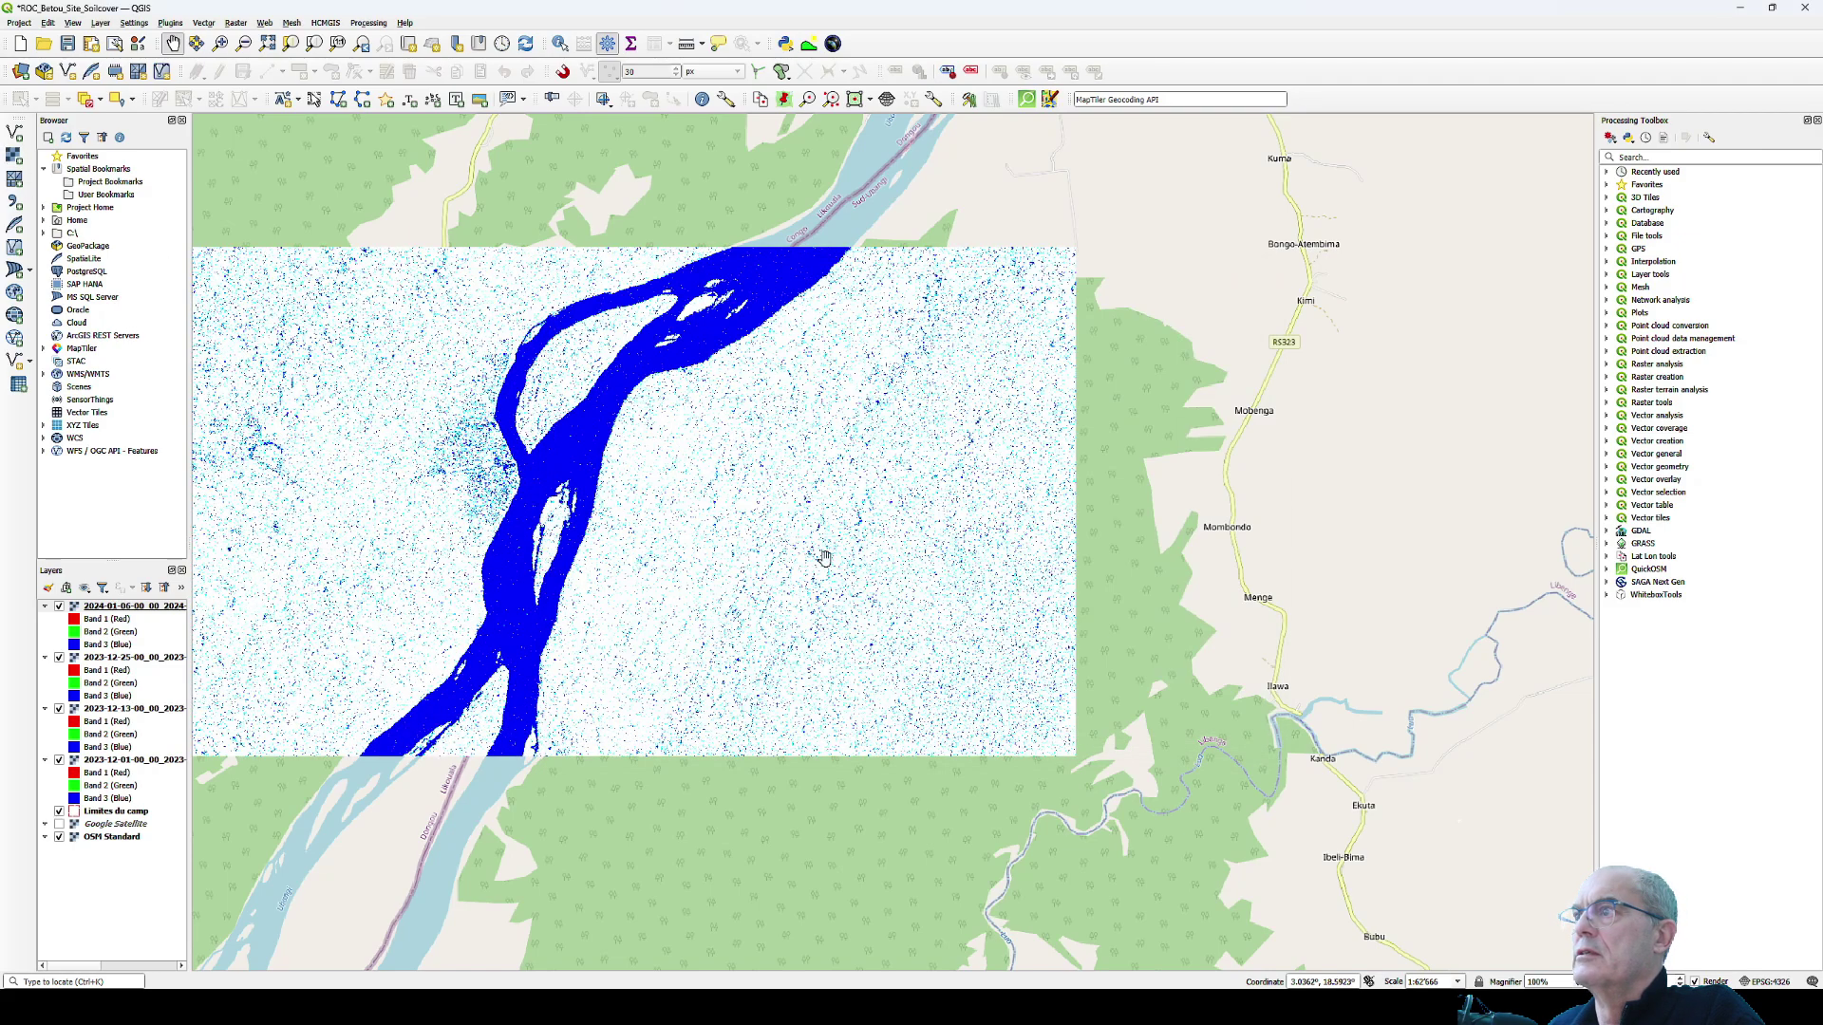
# - Move the Limites du camp layer above the dated rasters so the camp boundary is drawn over them
pyautogui.scroll(1, 408, 475)
pyautogui.moveTo(91, 812); pyautogui.dragTo(121, 601)
pyautogui.scroll(2, 510, 528)
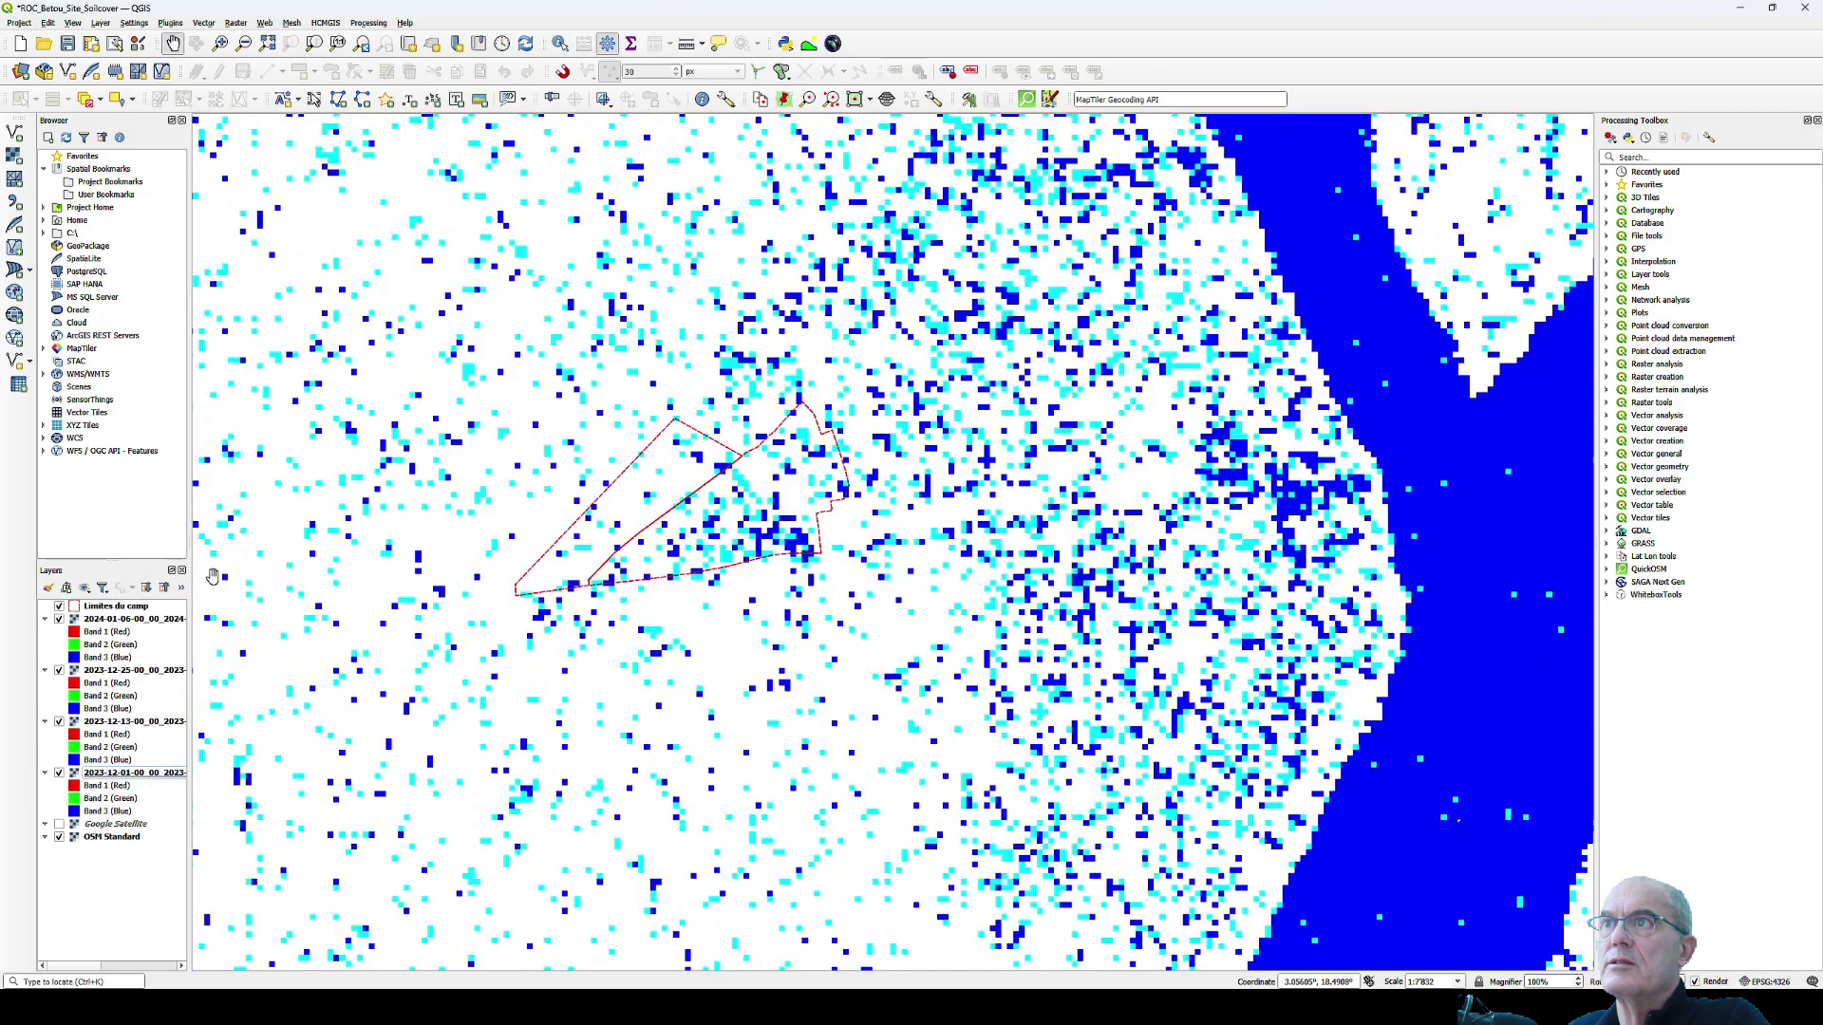
# - Collapse the band legends of the four dated rasters and leave only the 2023-12-01 raster visible among them
pyautogui.click(45, 618)
pyautogui.click(45, 631)
pyautogui.click(45, 643)
pyautogui.click(44, 657)
pyautogui.click(59, 618)
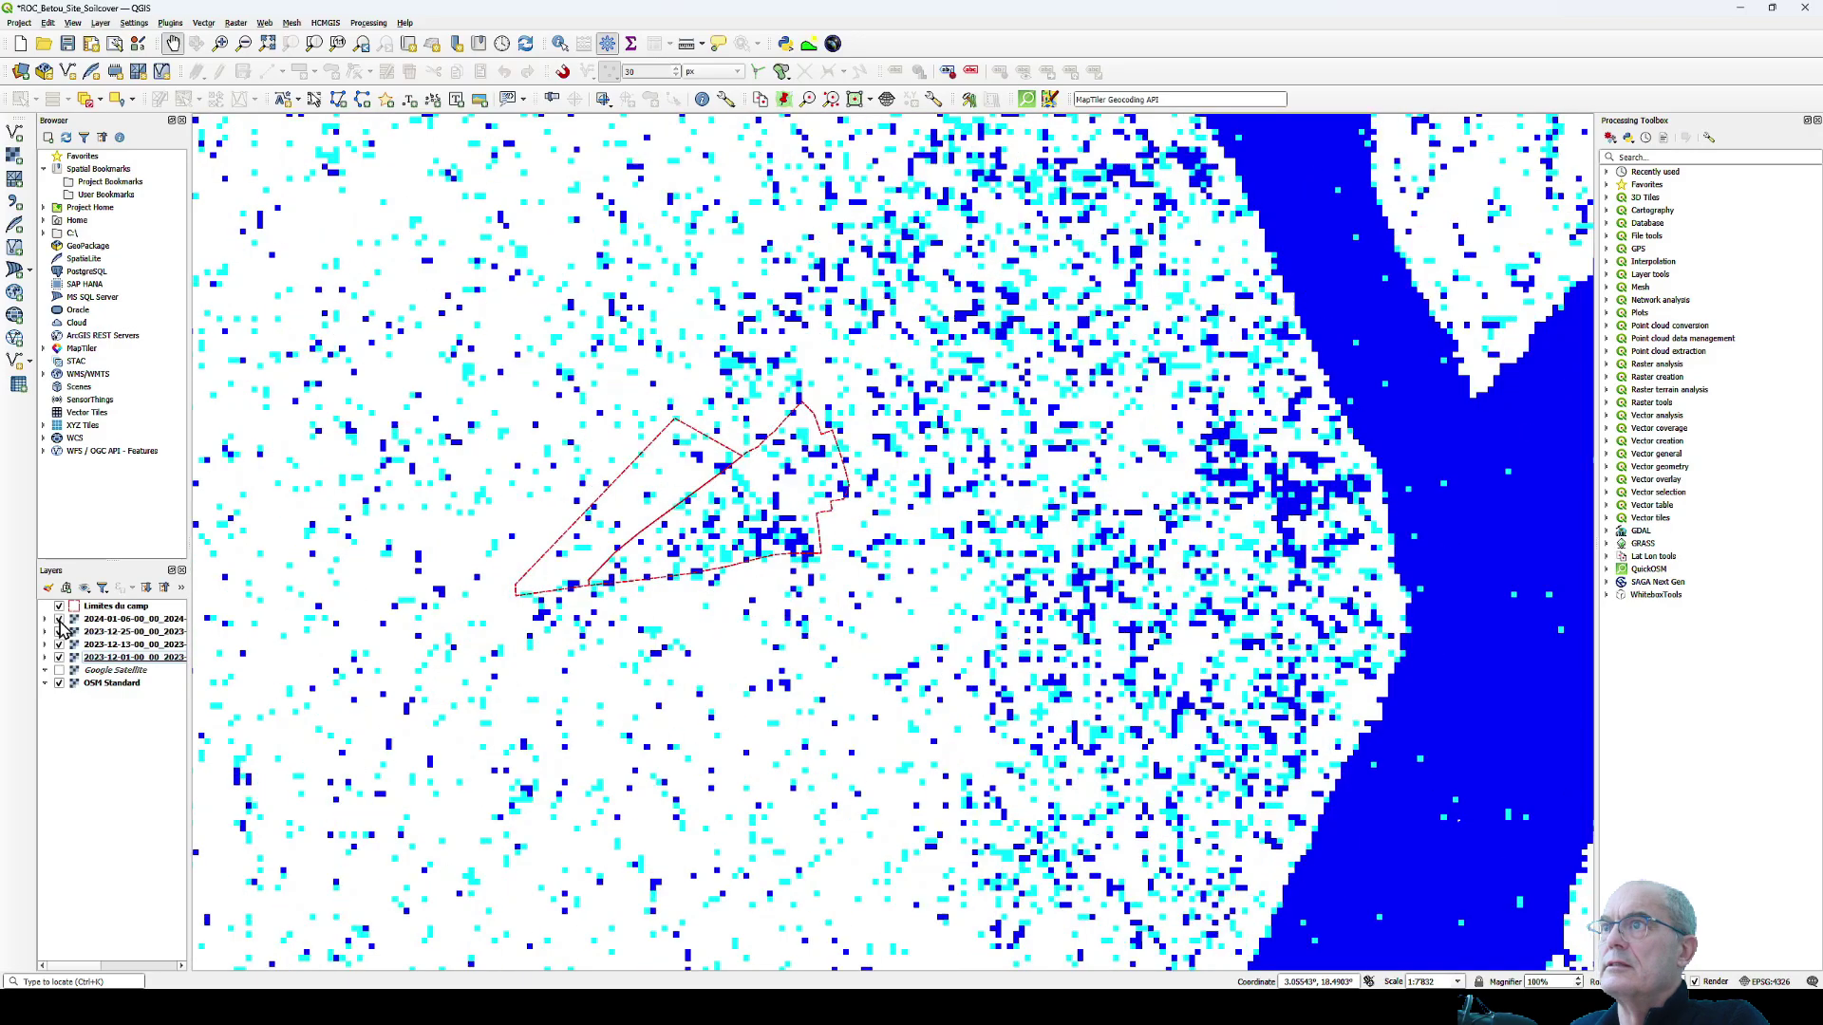
pyautogui.click(59, 632)
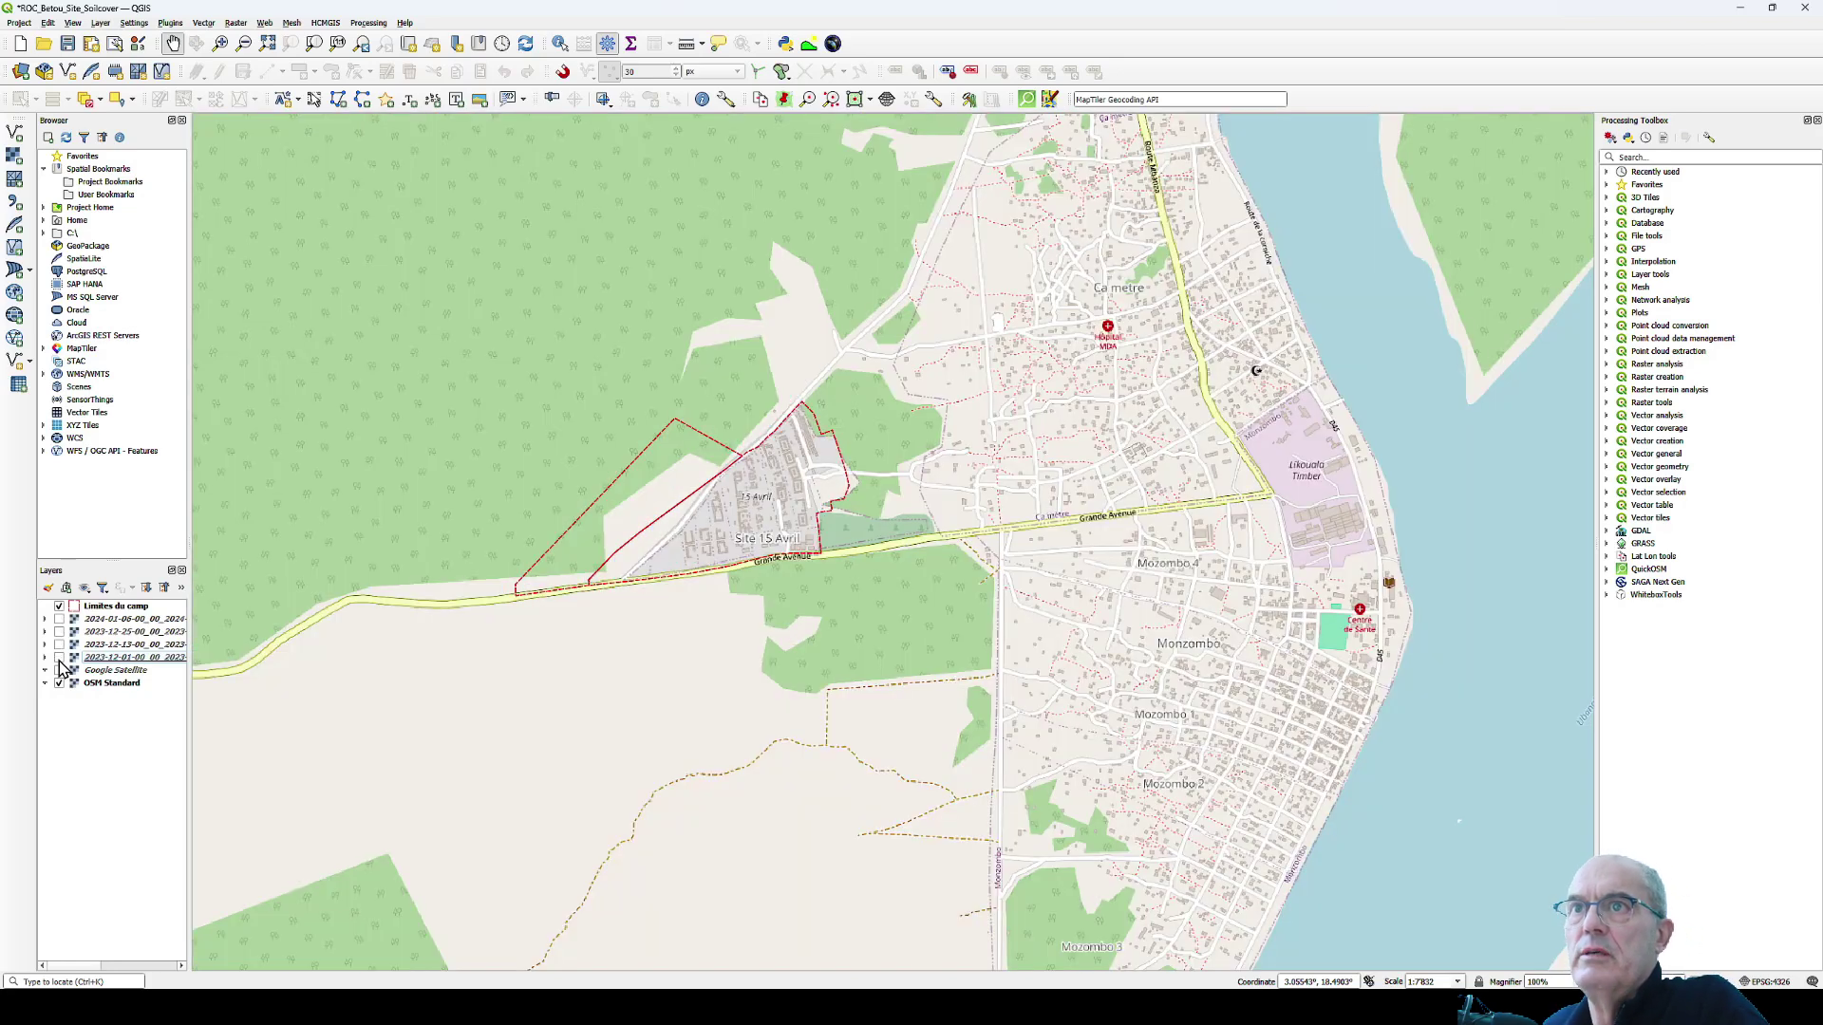
pyautogui.click(59, 658)
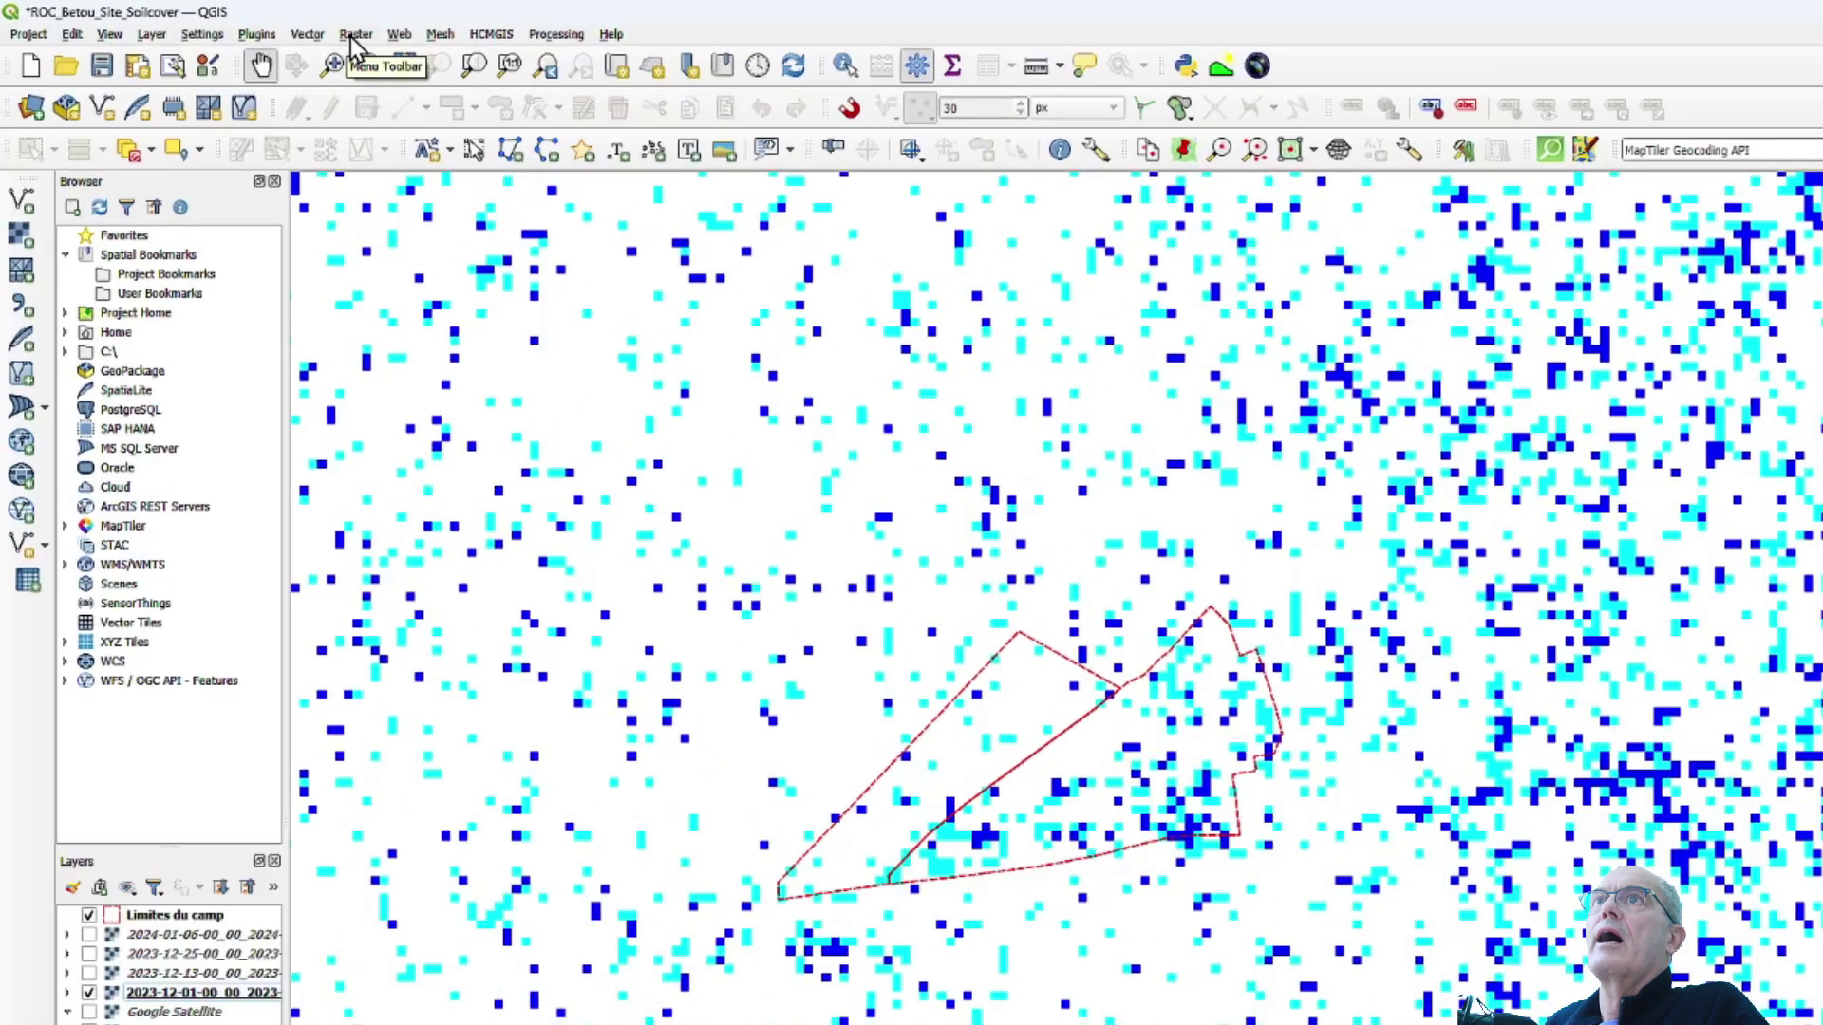
# - Polygonize Band 1 (Red) of the 2023-12-01 raster into a temporary vector layer with the field DN
pyautogui.click(232, 22)
pyautogui.moveTo(246, 99)
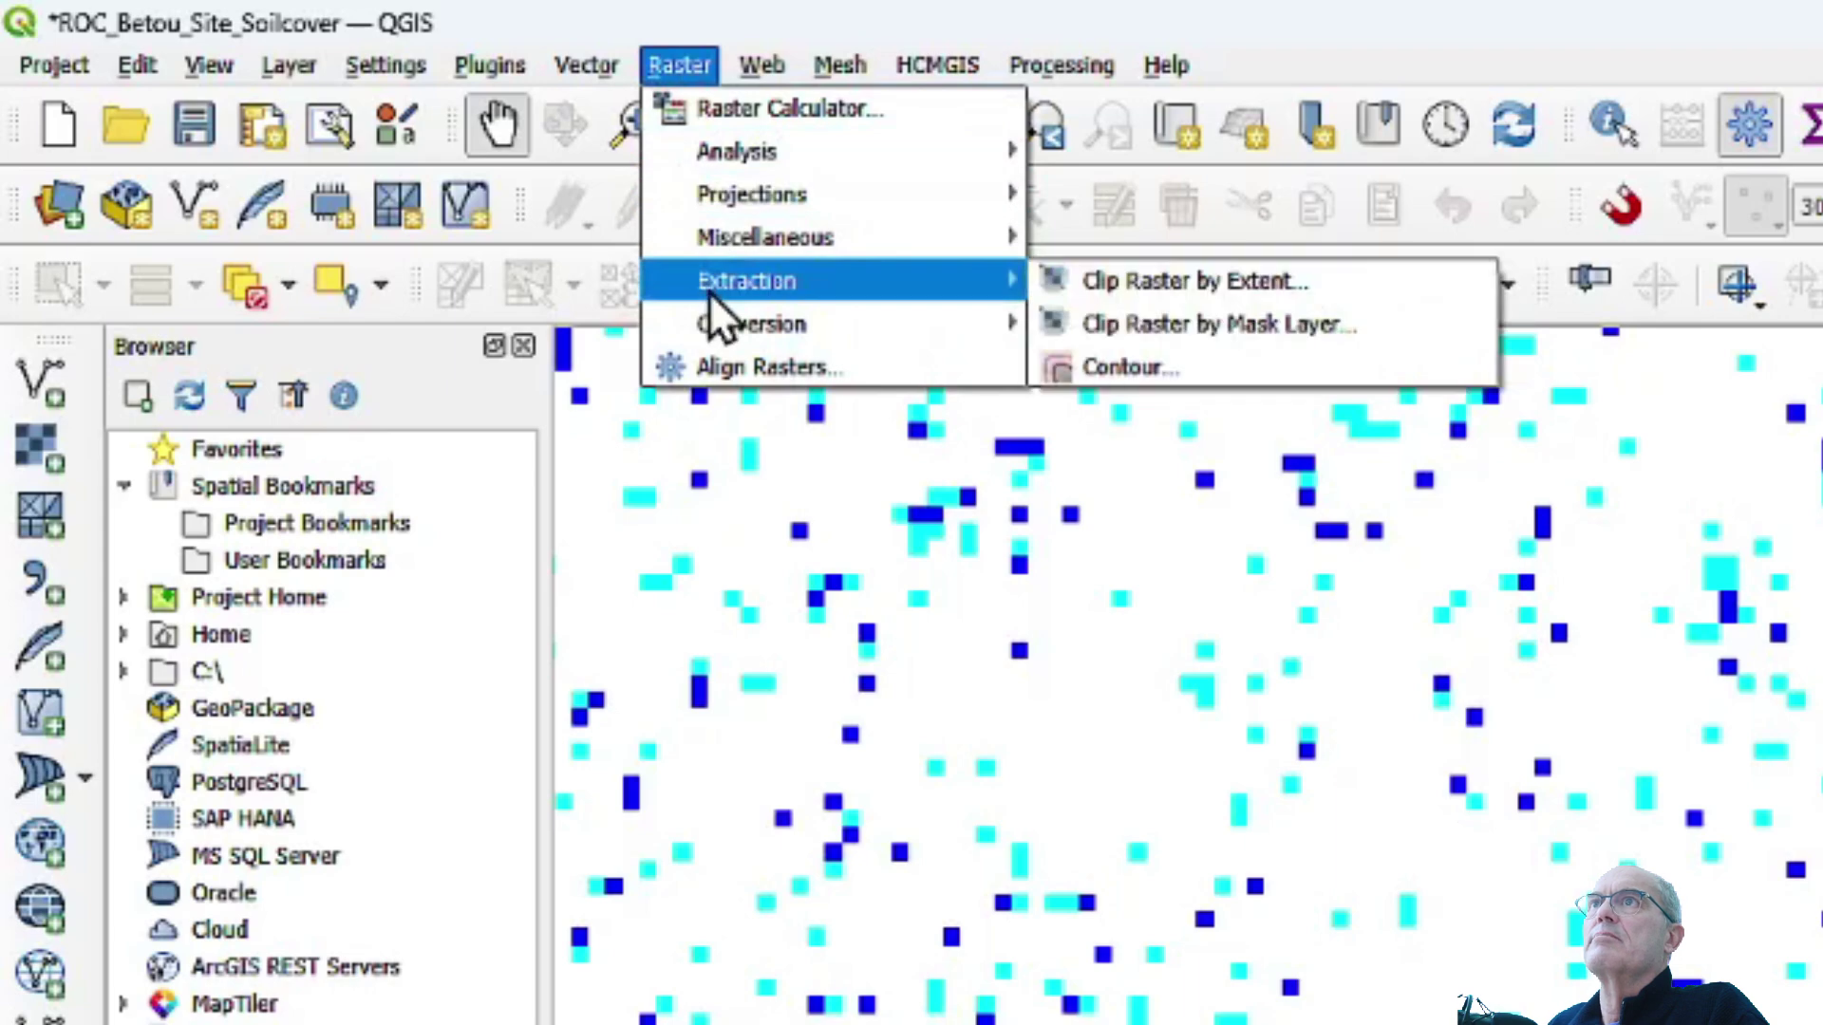
pyautogui.moveTo(725, 321)
pyautogui.click(1303, 375)
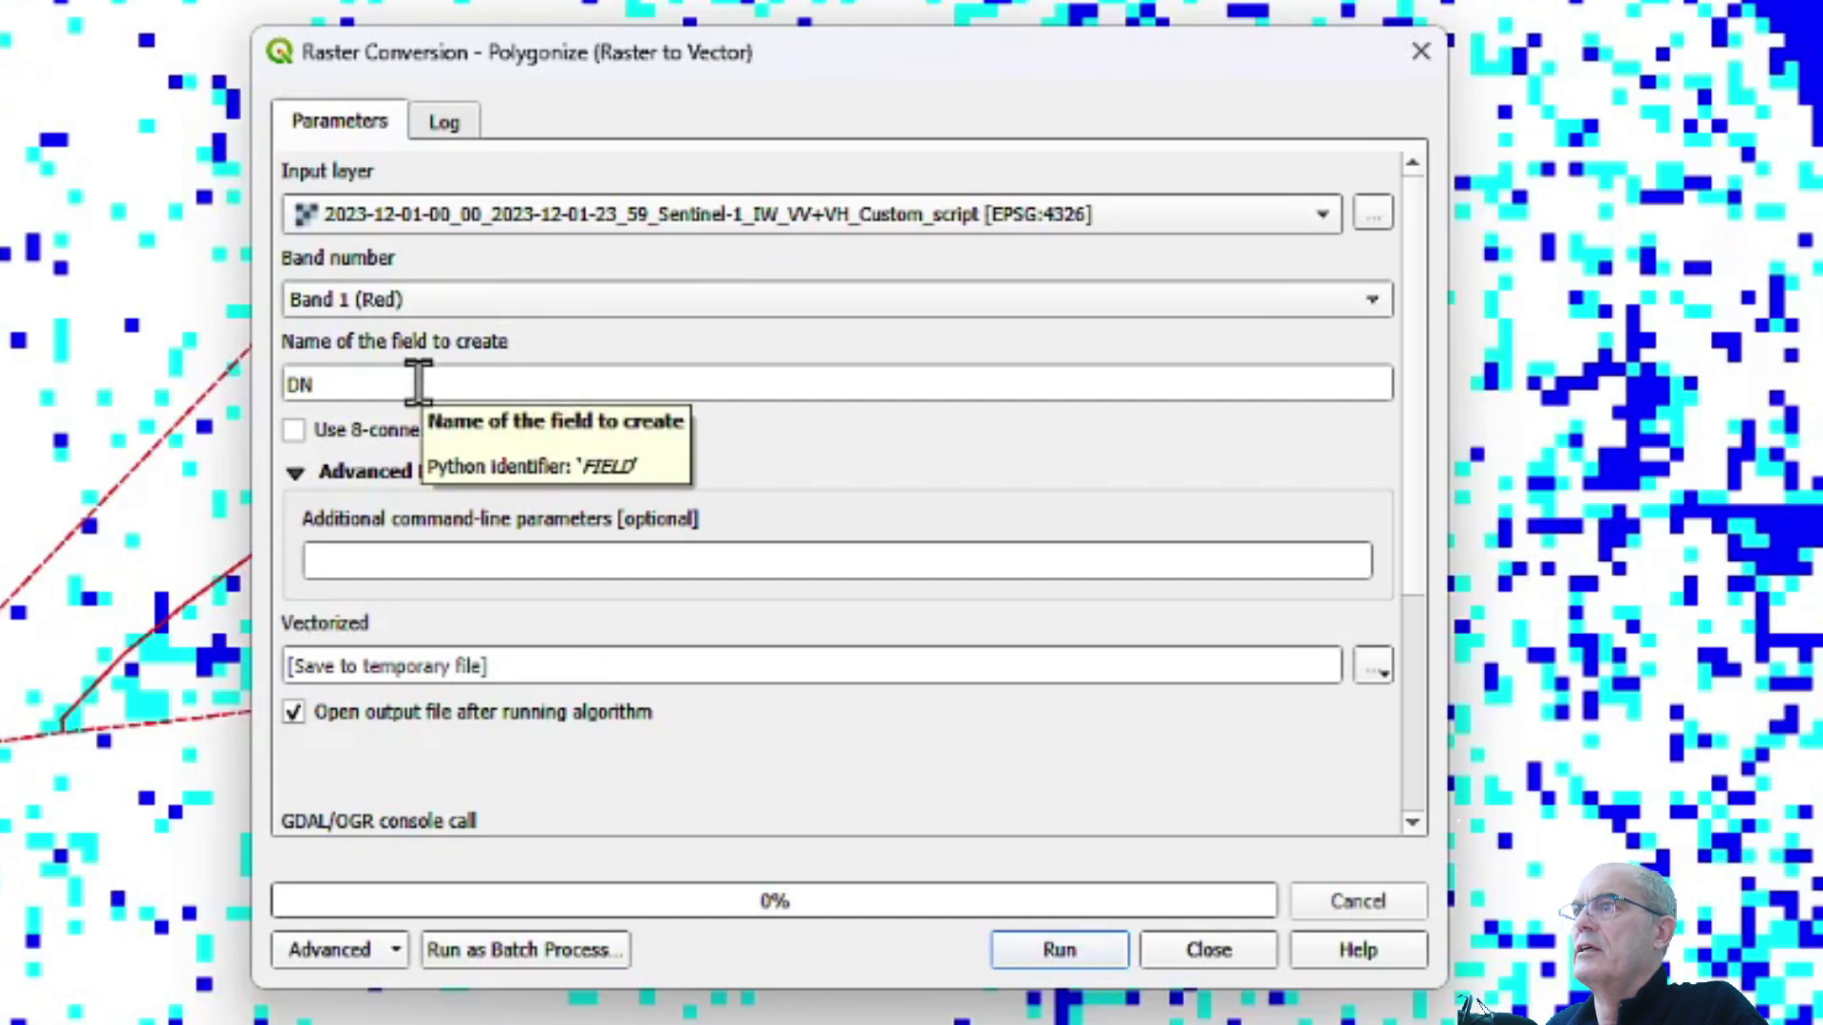
pyautogui.click(1048, 955)
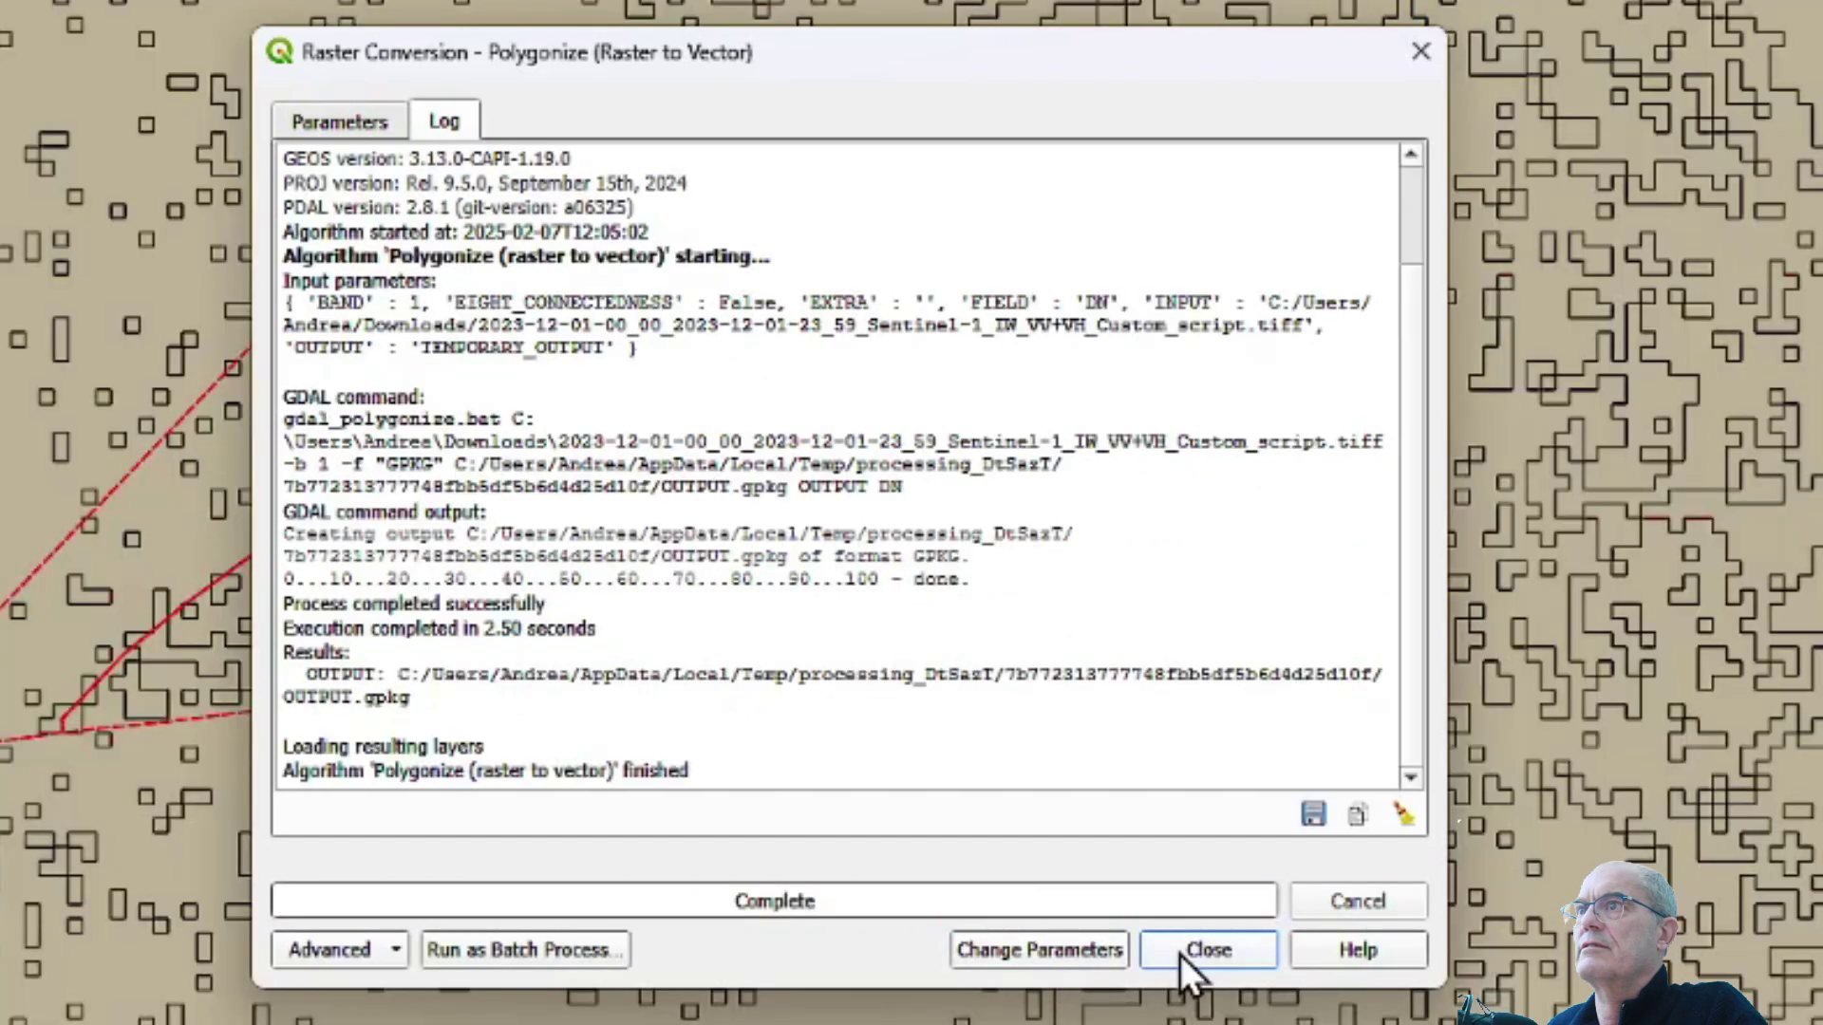
pyautogui.click(1202, 952)
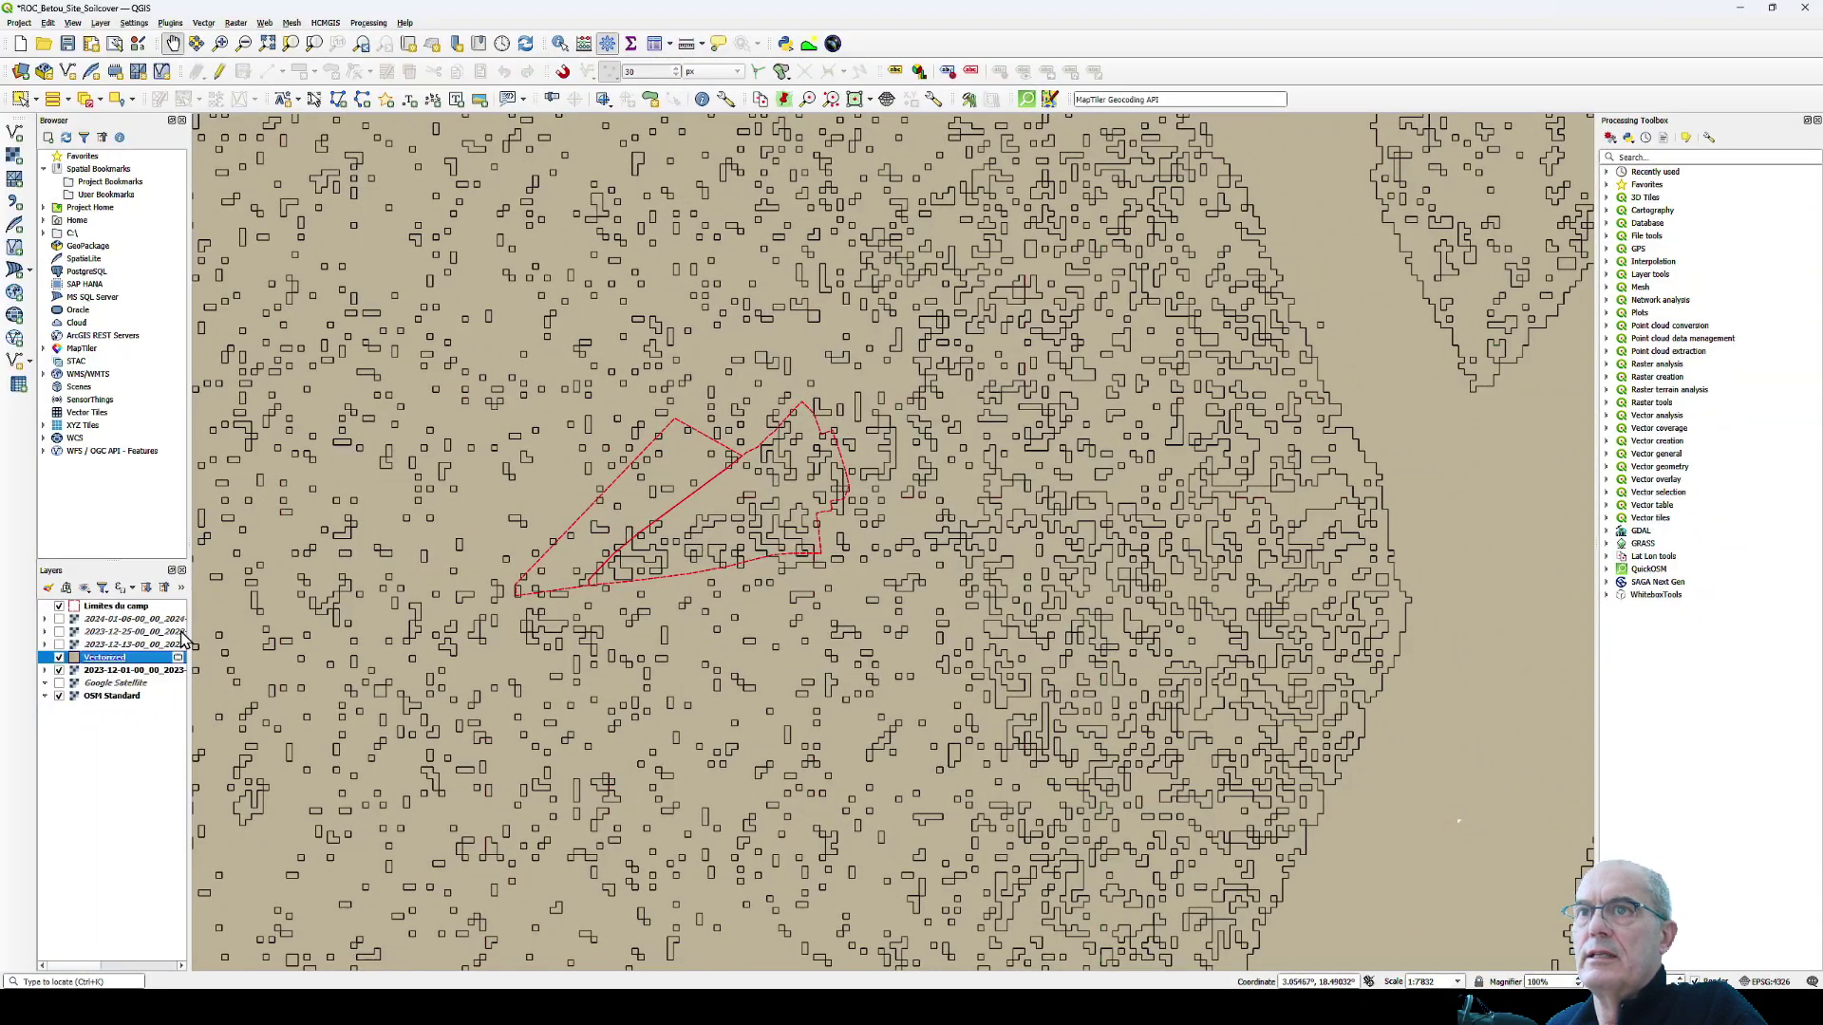
# - Rename the Vectorized layer as 231201 and hide it
pyautogui.rightClick(123, 662)
pyautogui.click(162, 757)
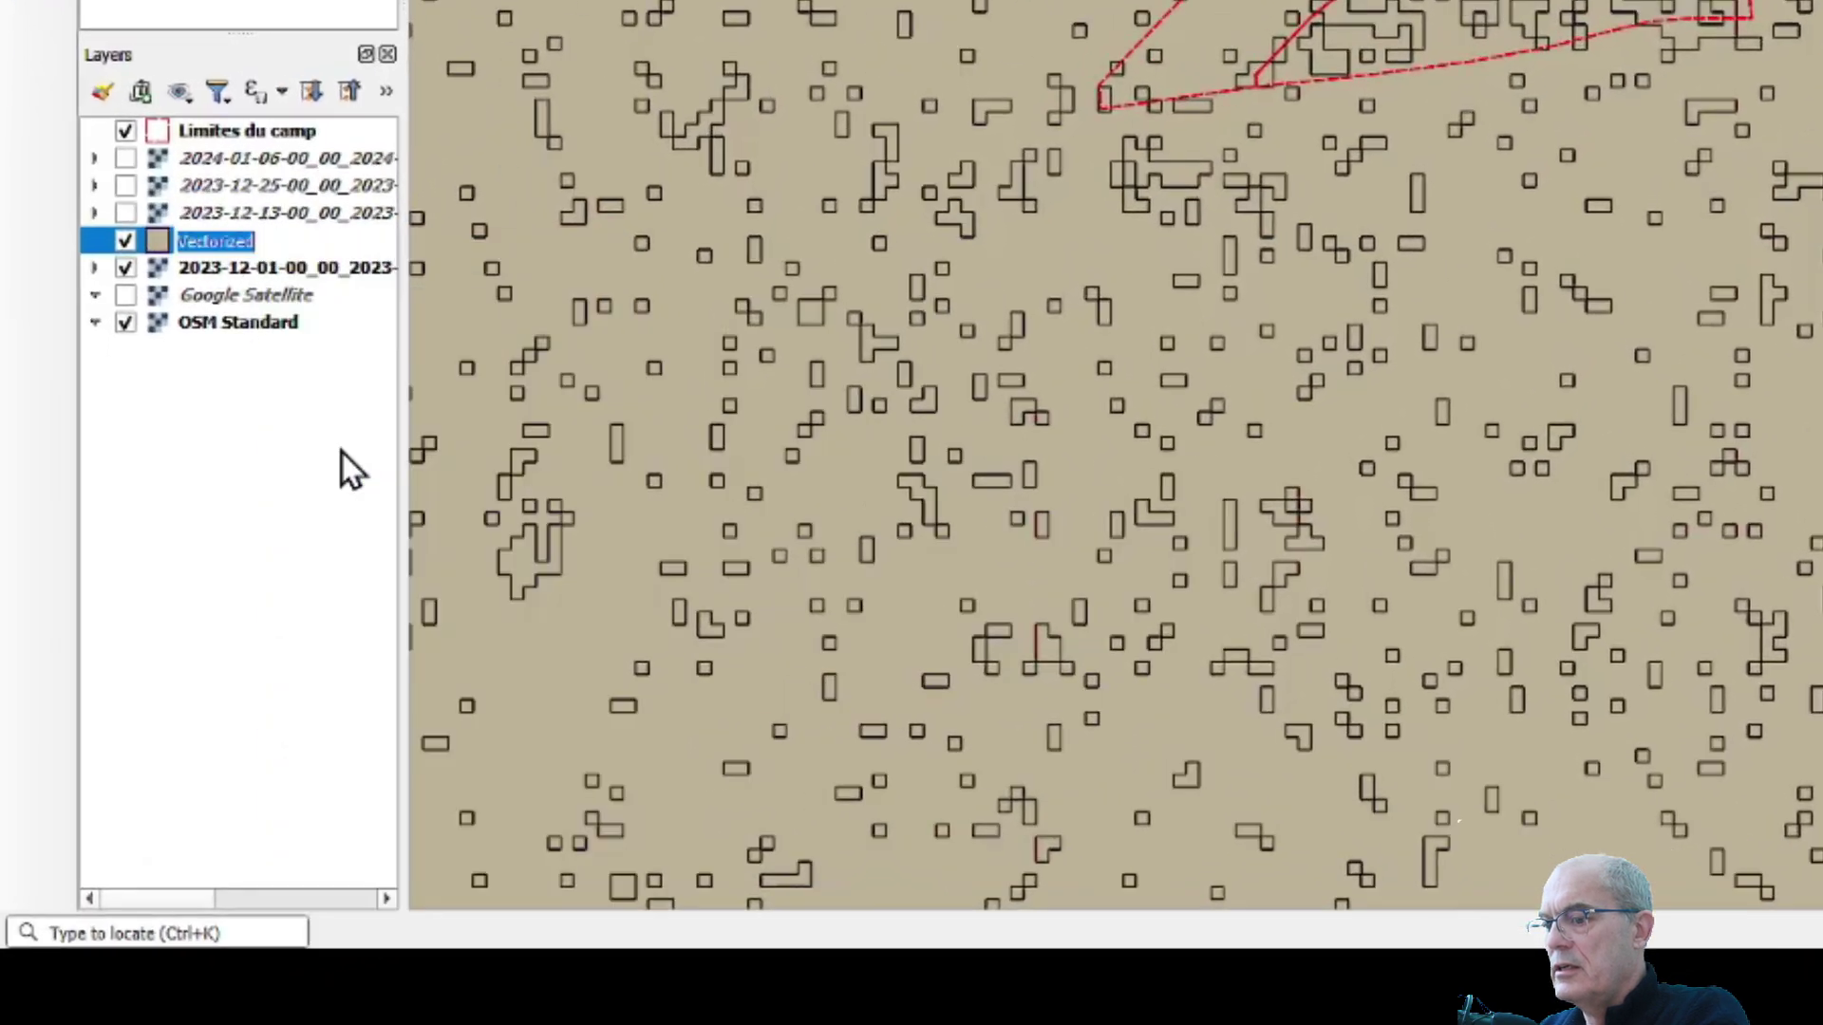
pyautogui.write('231')
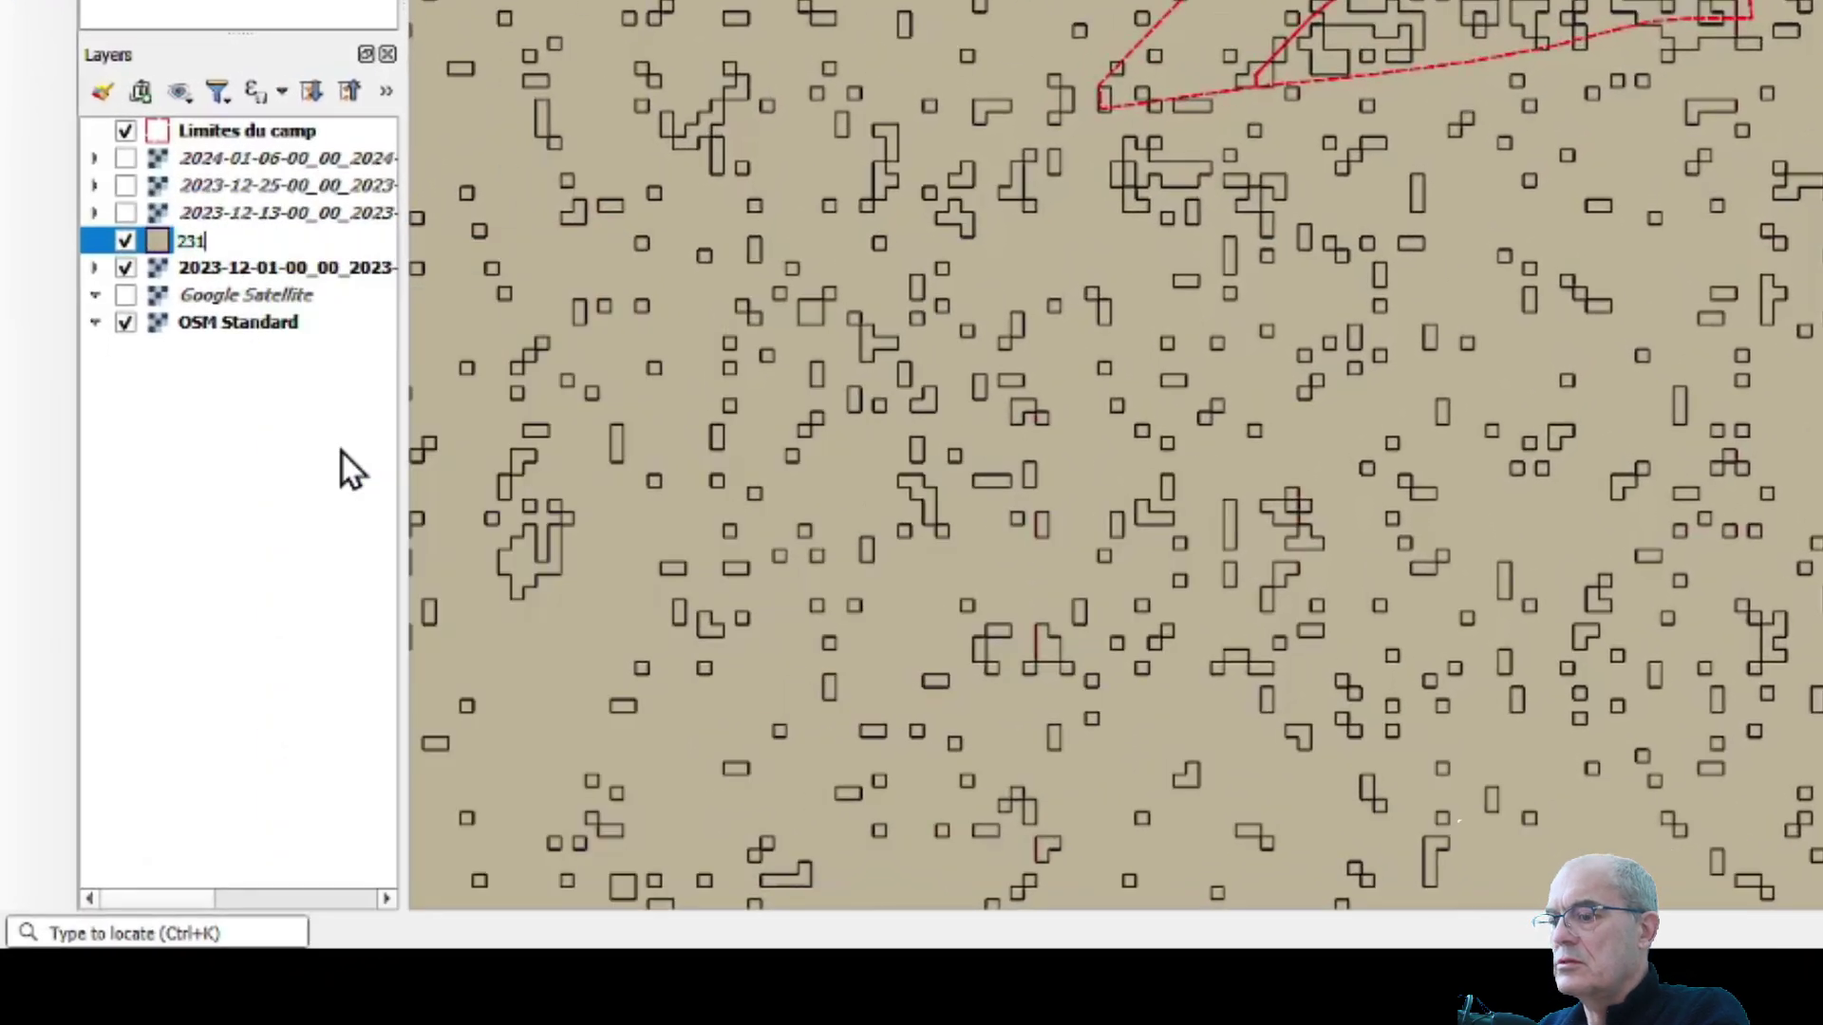
pyautogui.write('201')
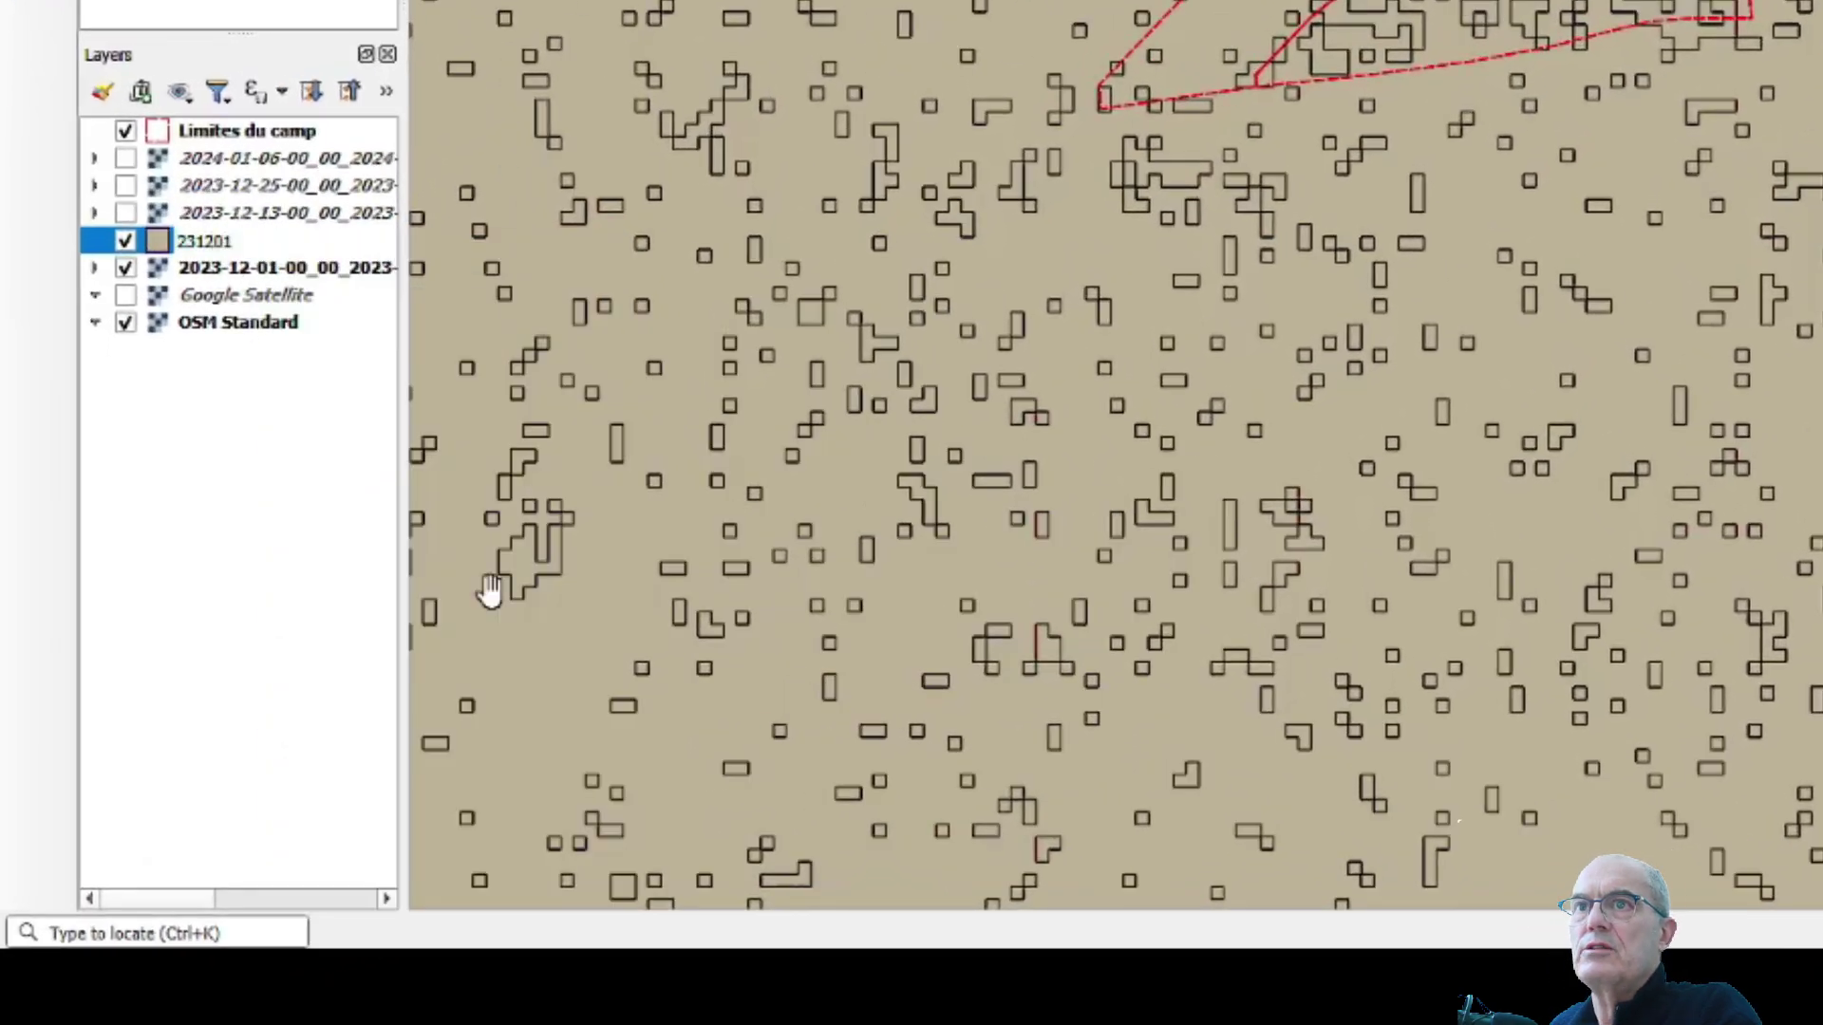
pyautogui.press('Return')
pyautogui.click(124, 240)
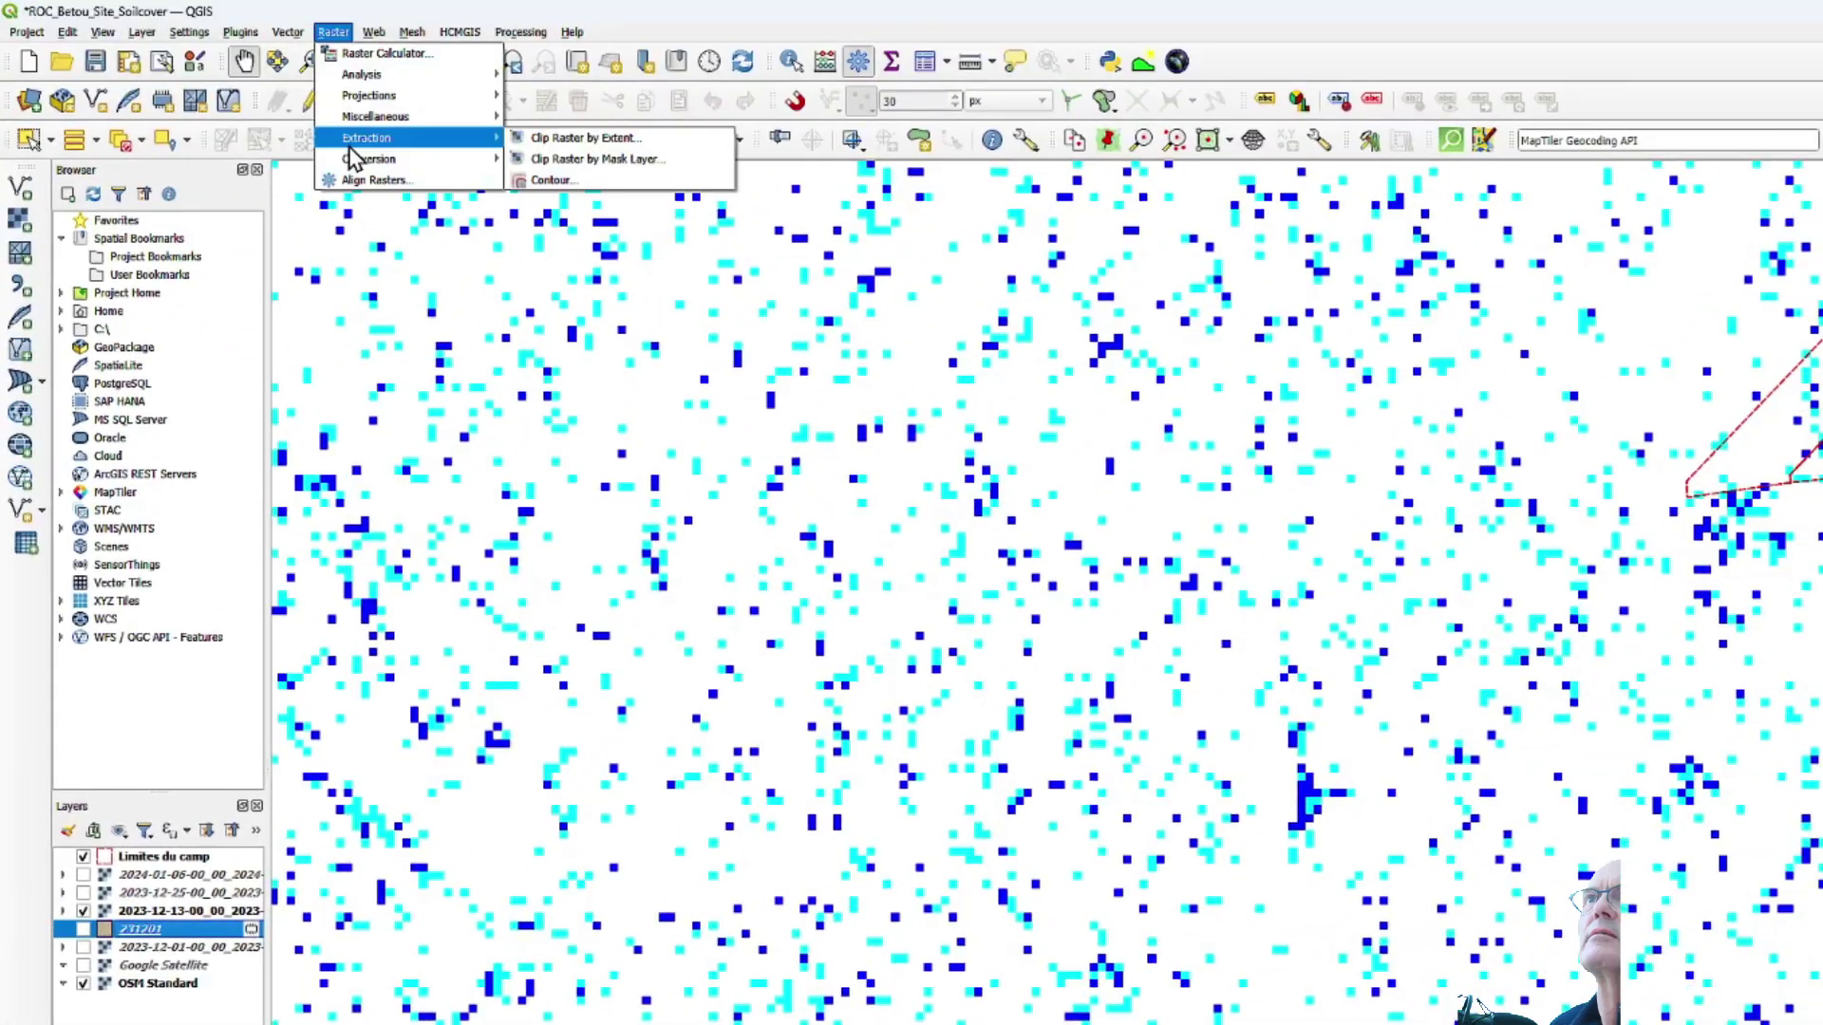
# - Open Polygonize (Raster to Vector) and set the 2023-12-13 Sentinel-1 raster as the input layer
pyautogui.click(589, 179)
pyautogui.click(1063, 527)
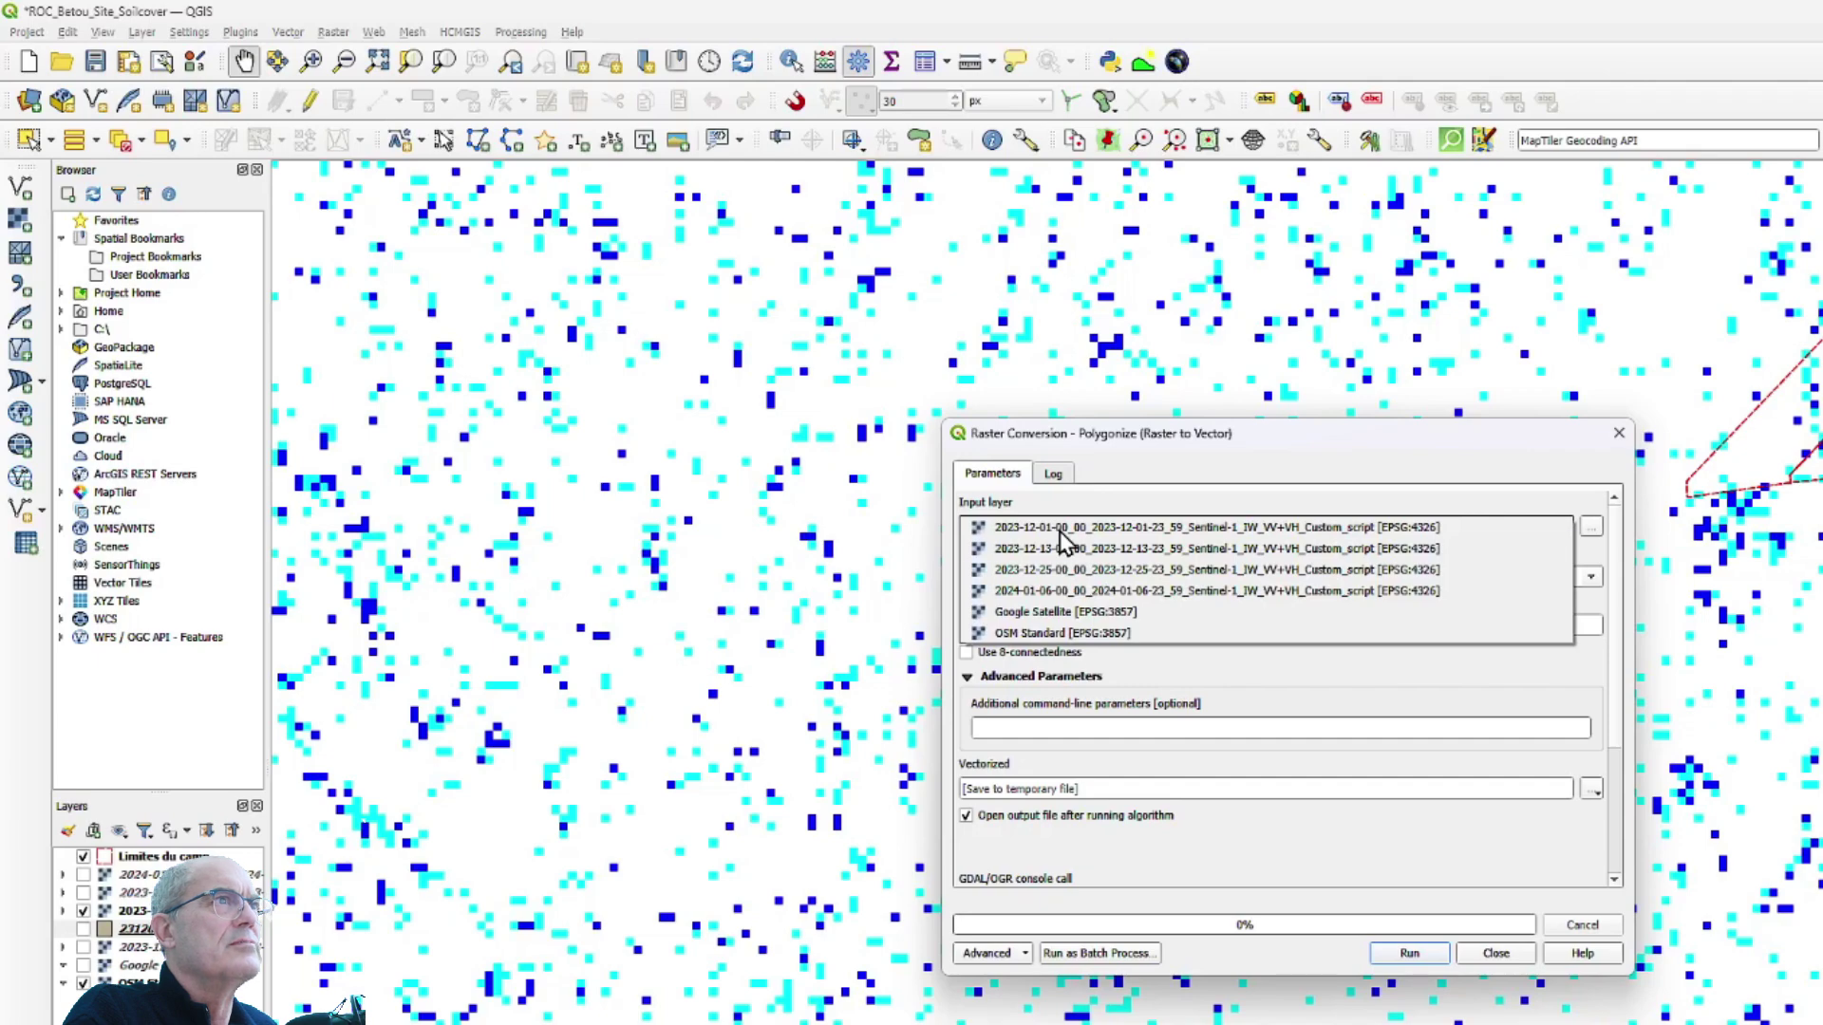
pyautogui.click(1083, 550)
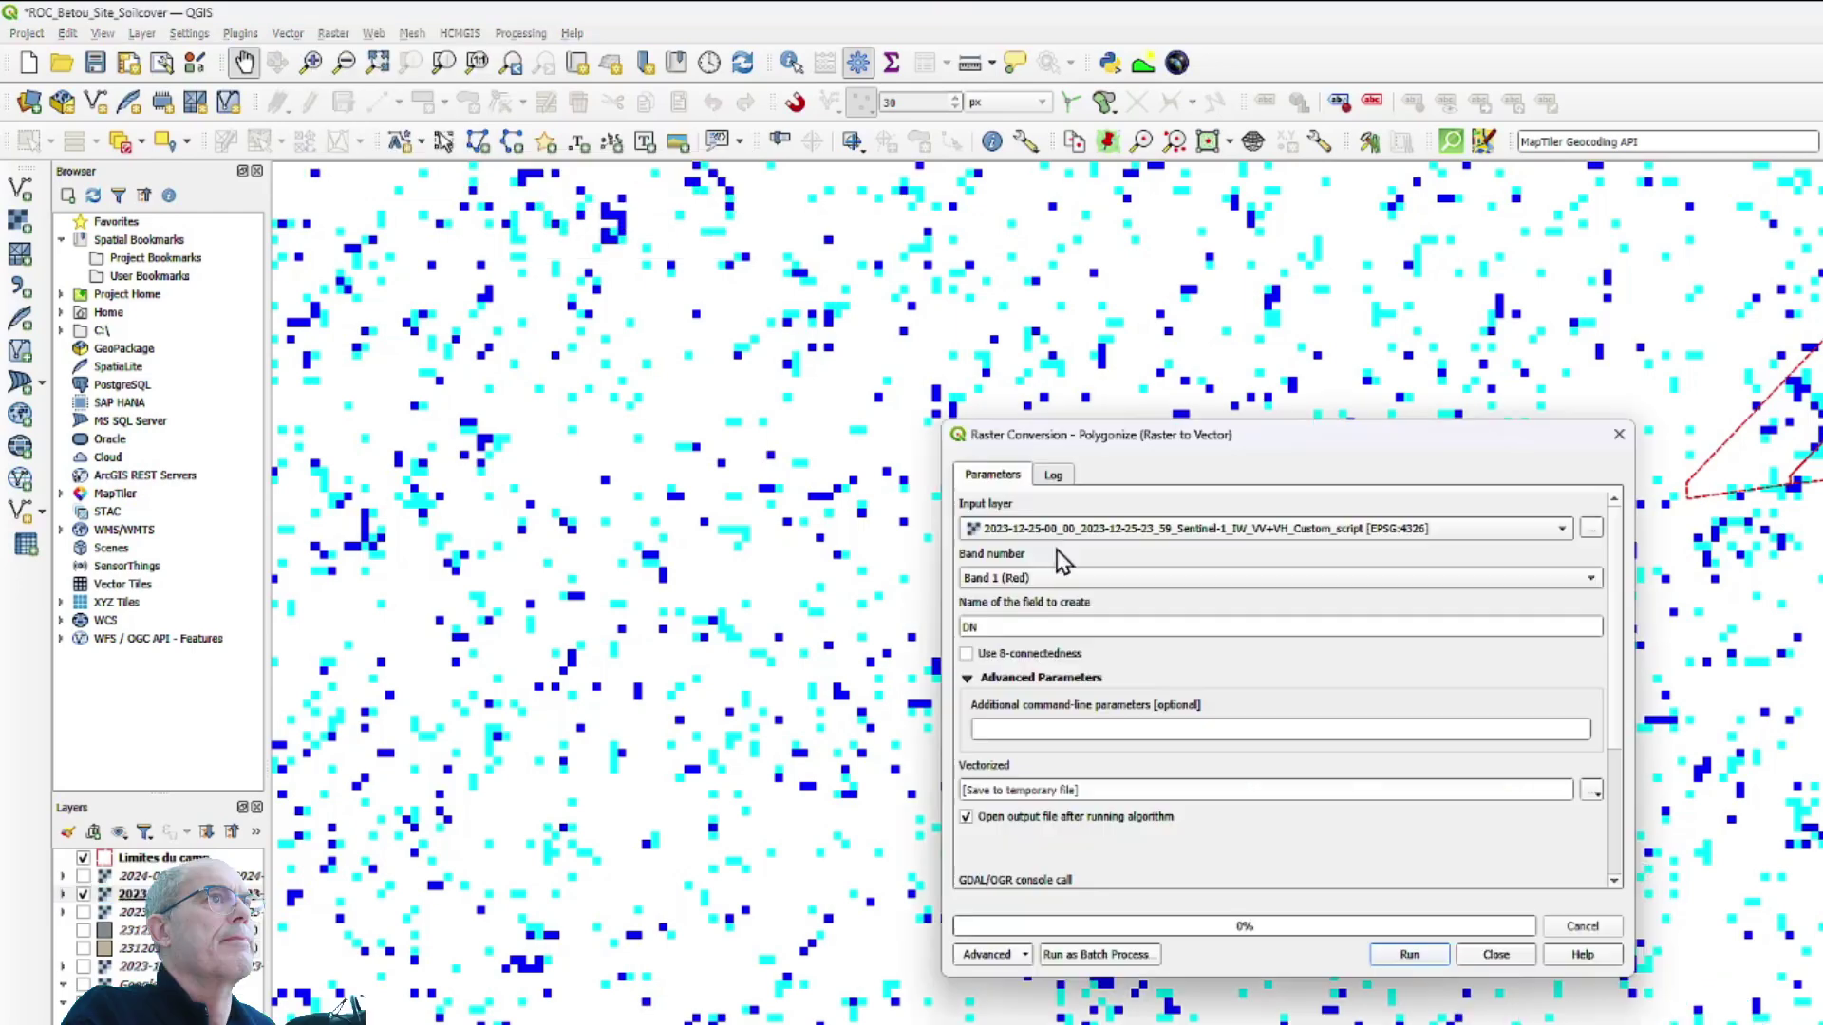
# - Polygonize Band 1 (Red) of the 2023-12-25 raster into a temporary layer and rename that layer as 231225
pyautogui.click(1432, 956)
pyautogui.click(1513, 962)
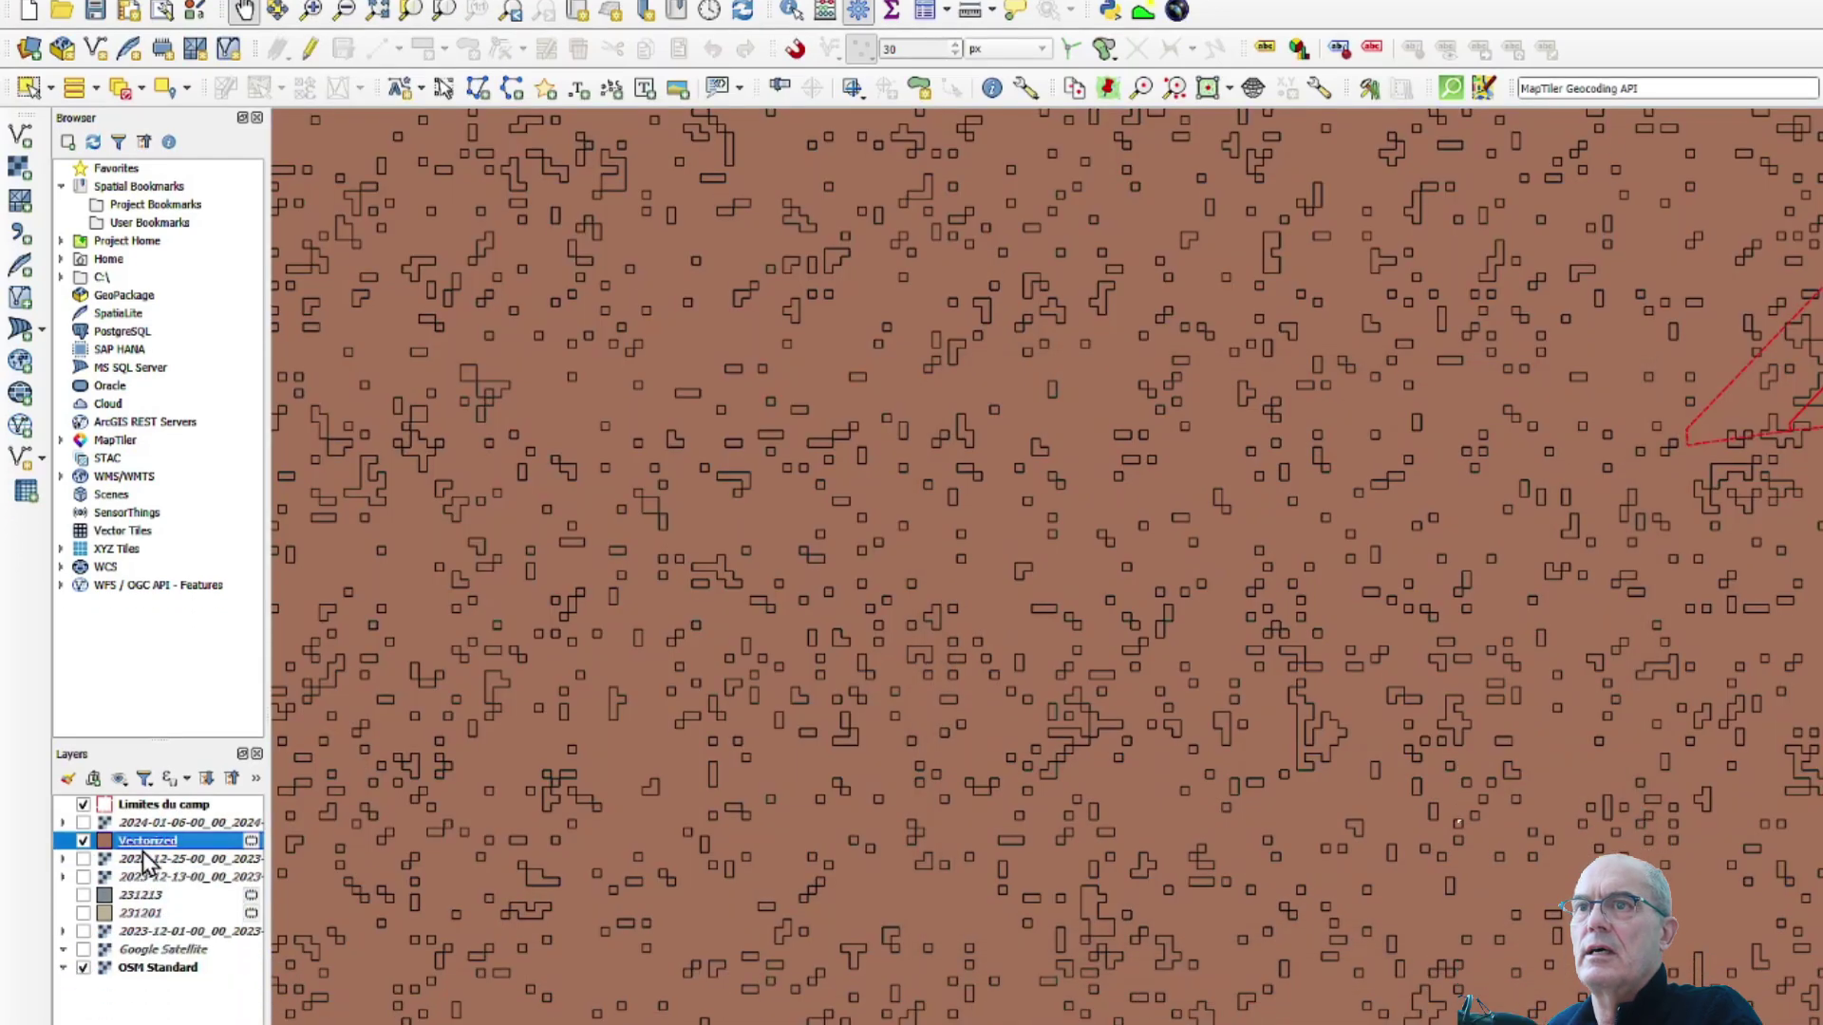
pyautogui.rightClick(150, 895)
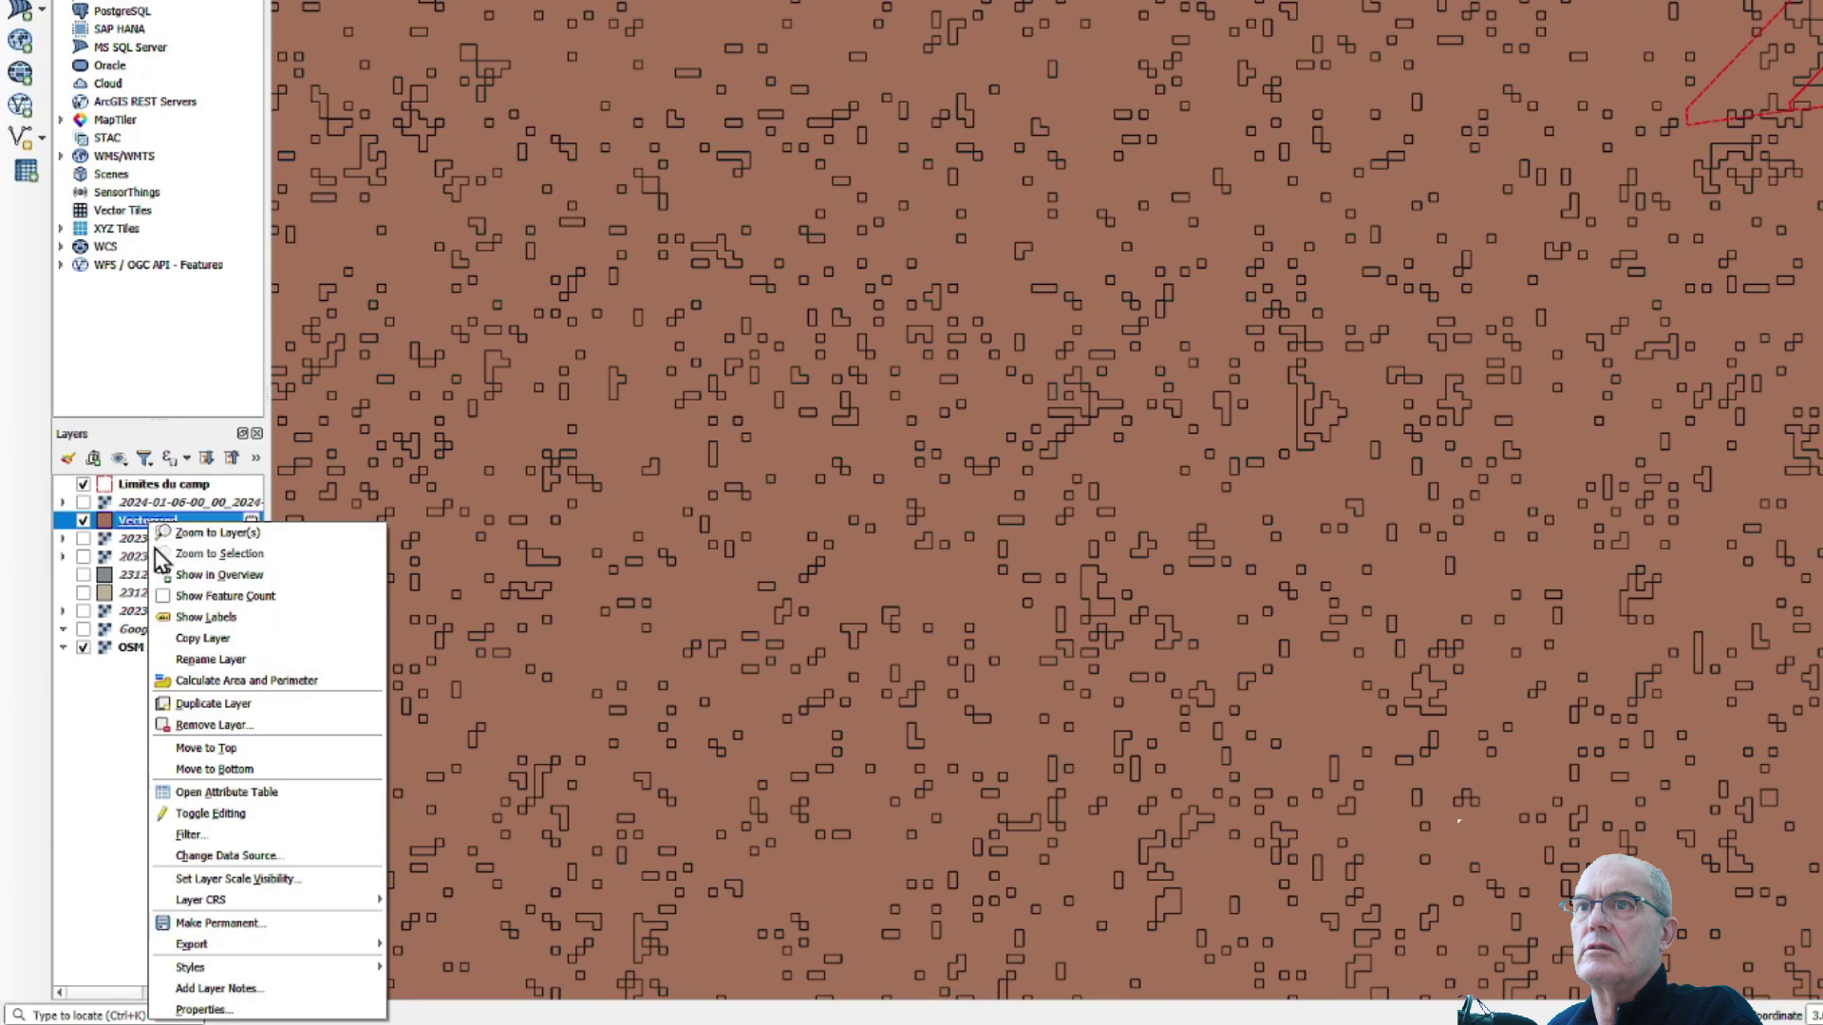
pyautogui.click(210, 659)
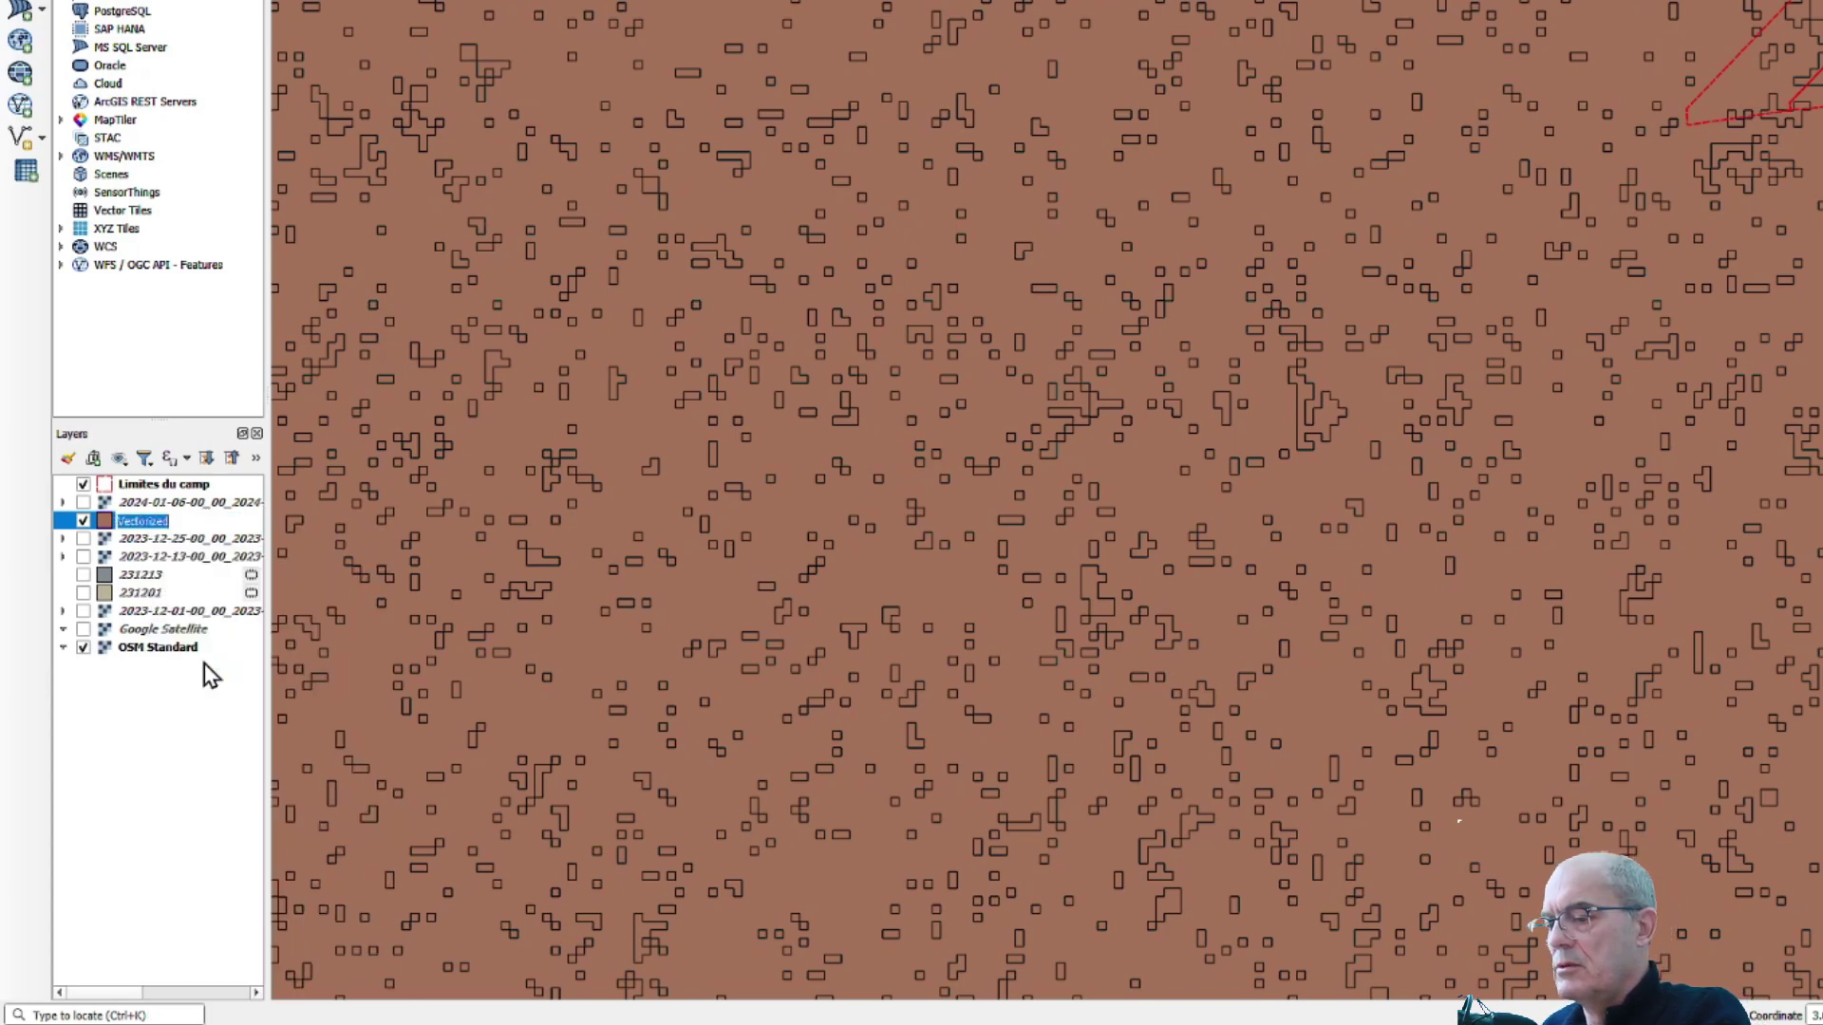
pyautogui.write('231225')
pyautogui.click(177, 631)
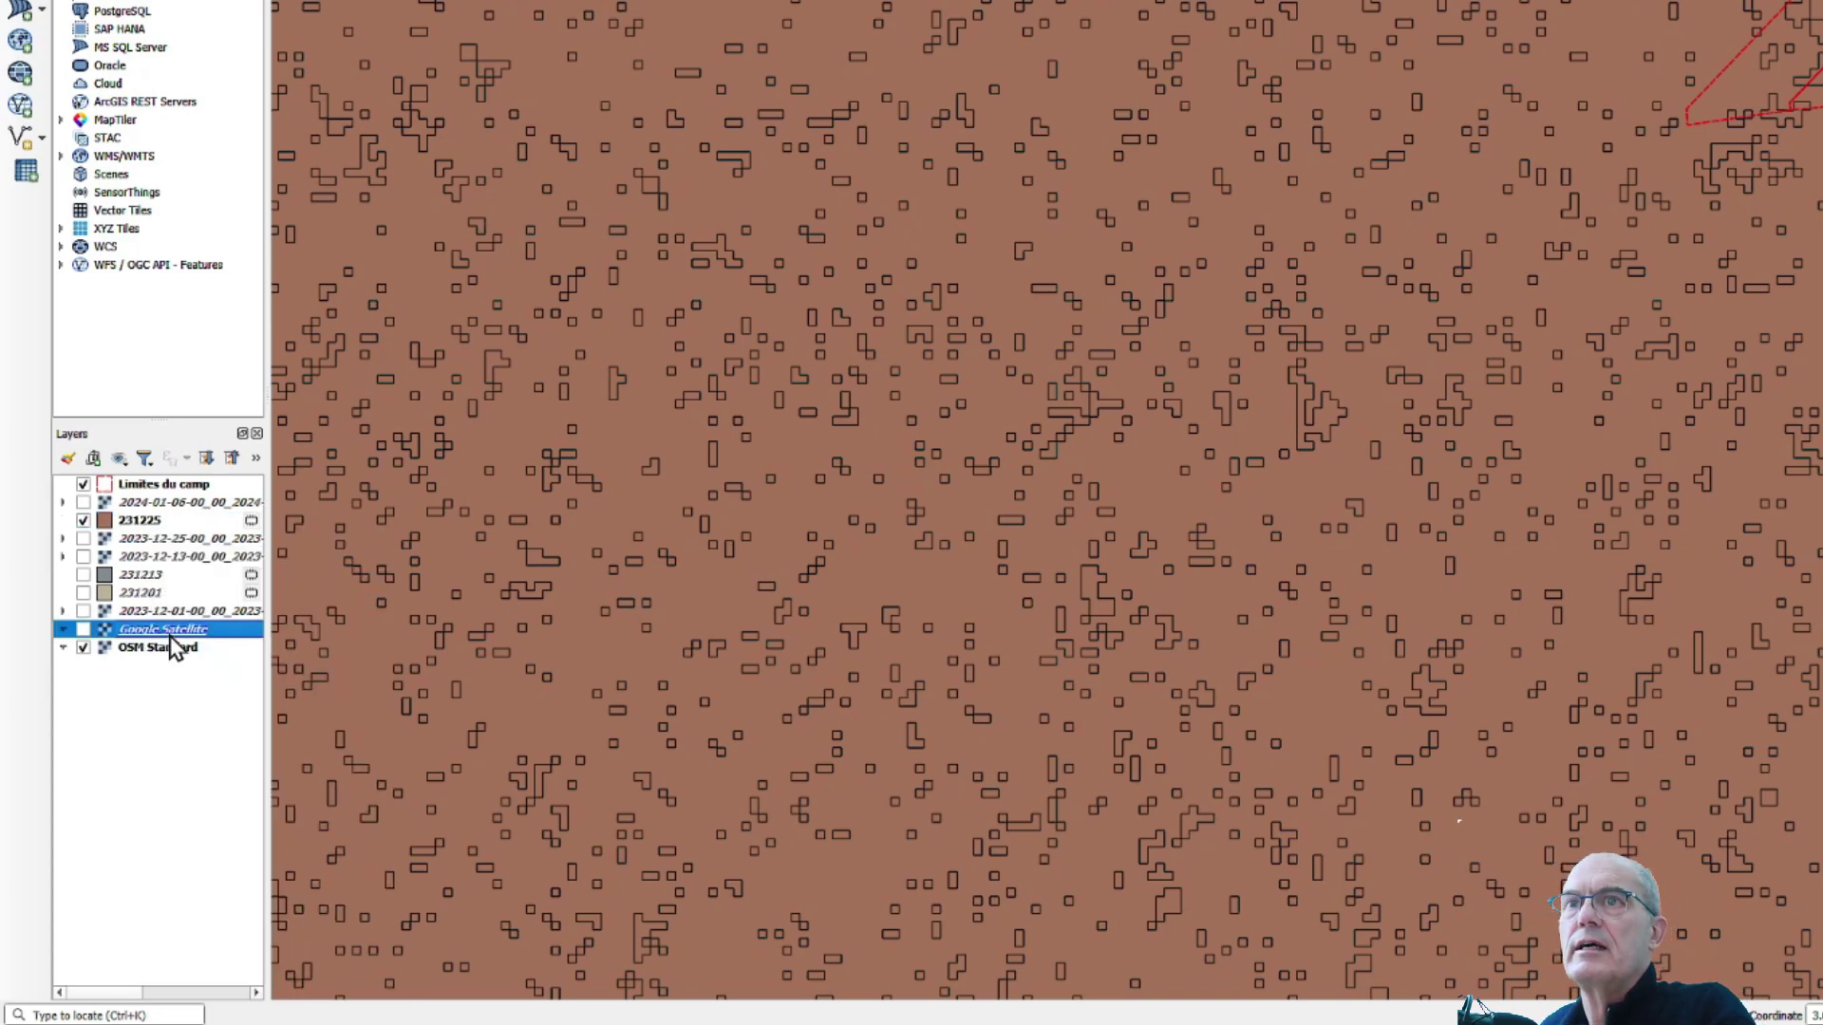
# - With layer 231225 hidden, polygonize Band 1 (Red) of the 2024-01-06 raster into a temporary layer and hide the source raster
pyautogui.click(83, 520)
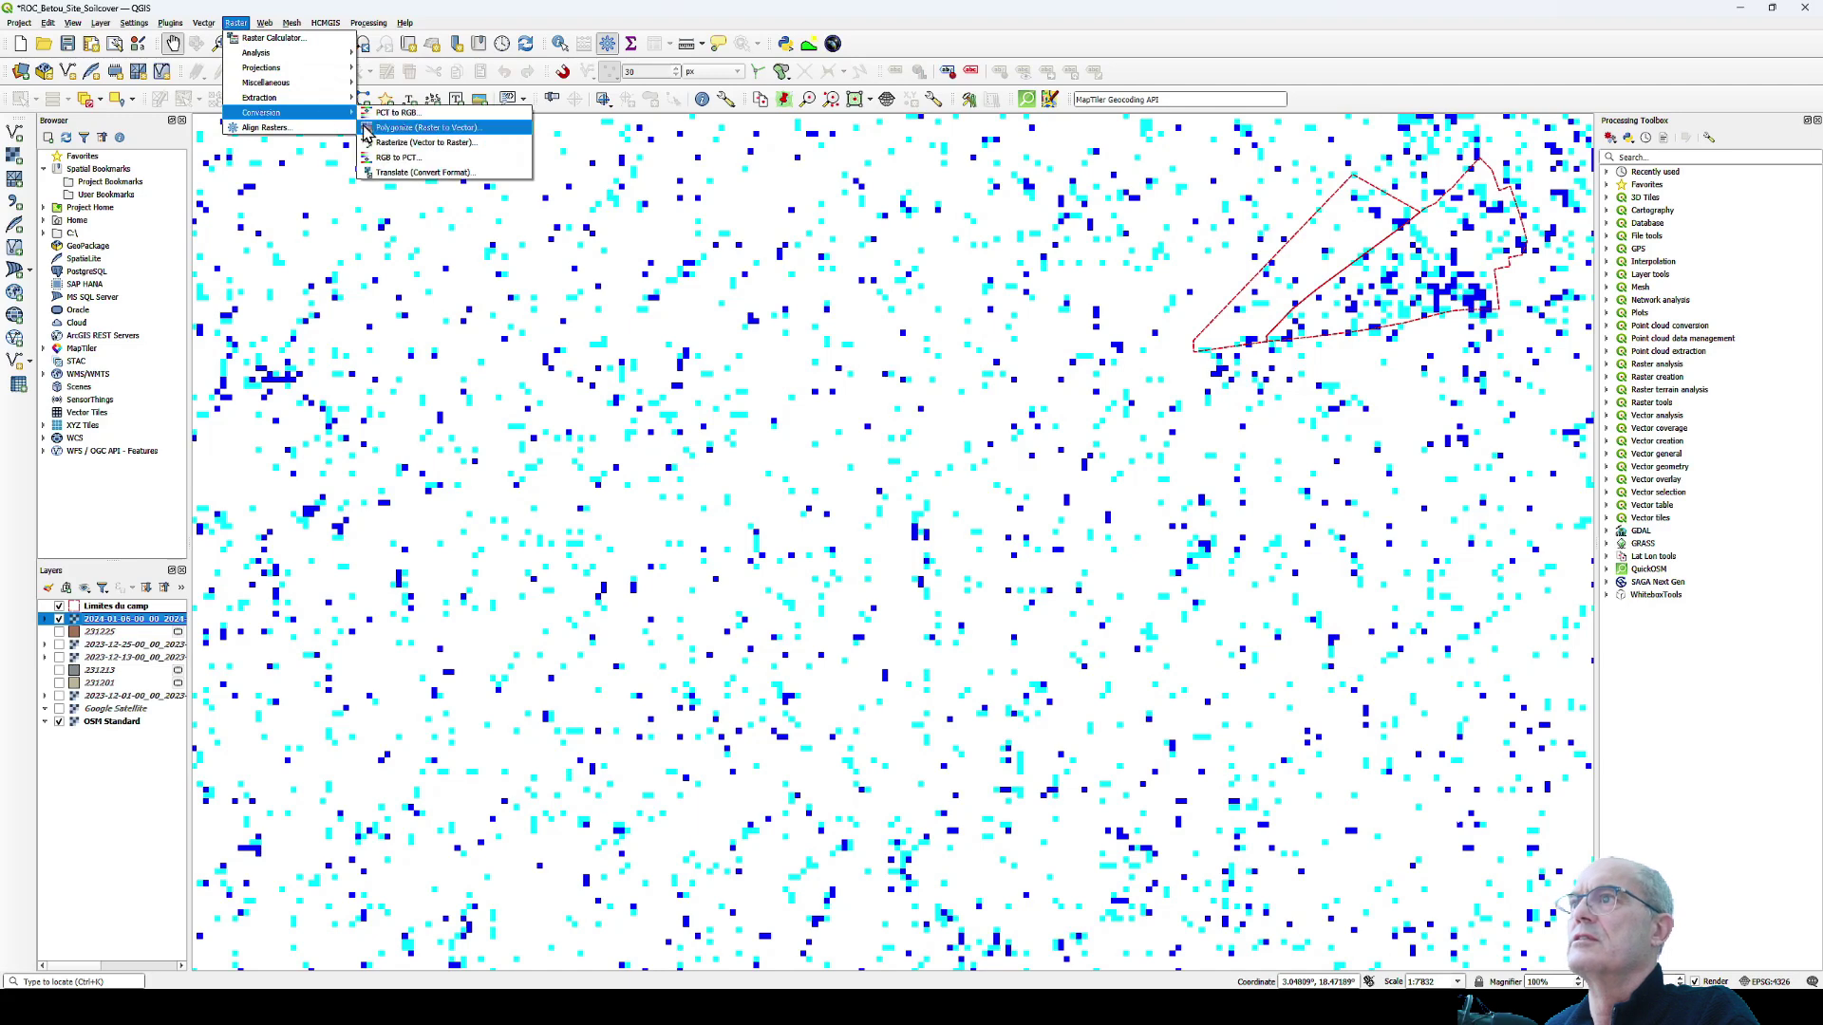
pyautogui.click(370, 126)
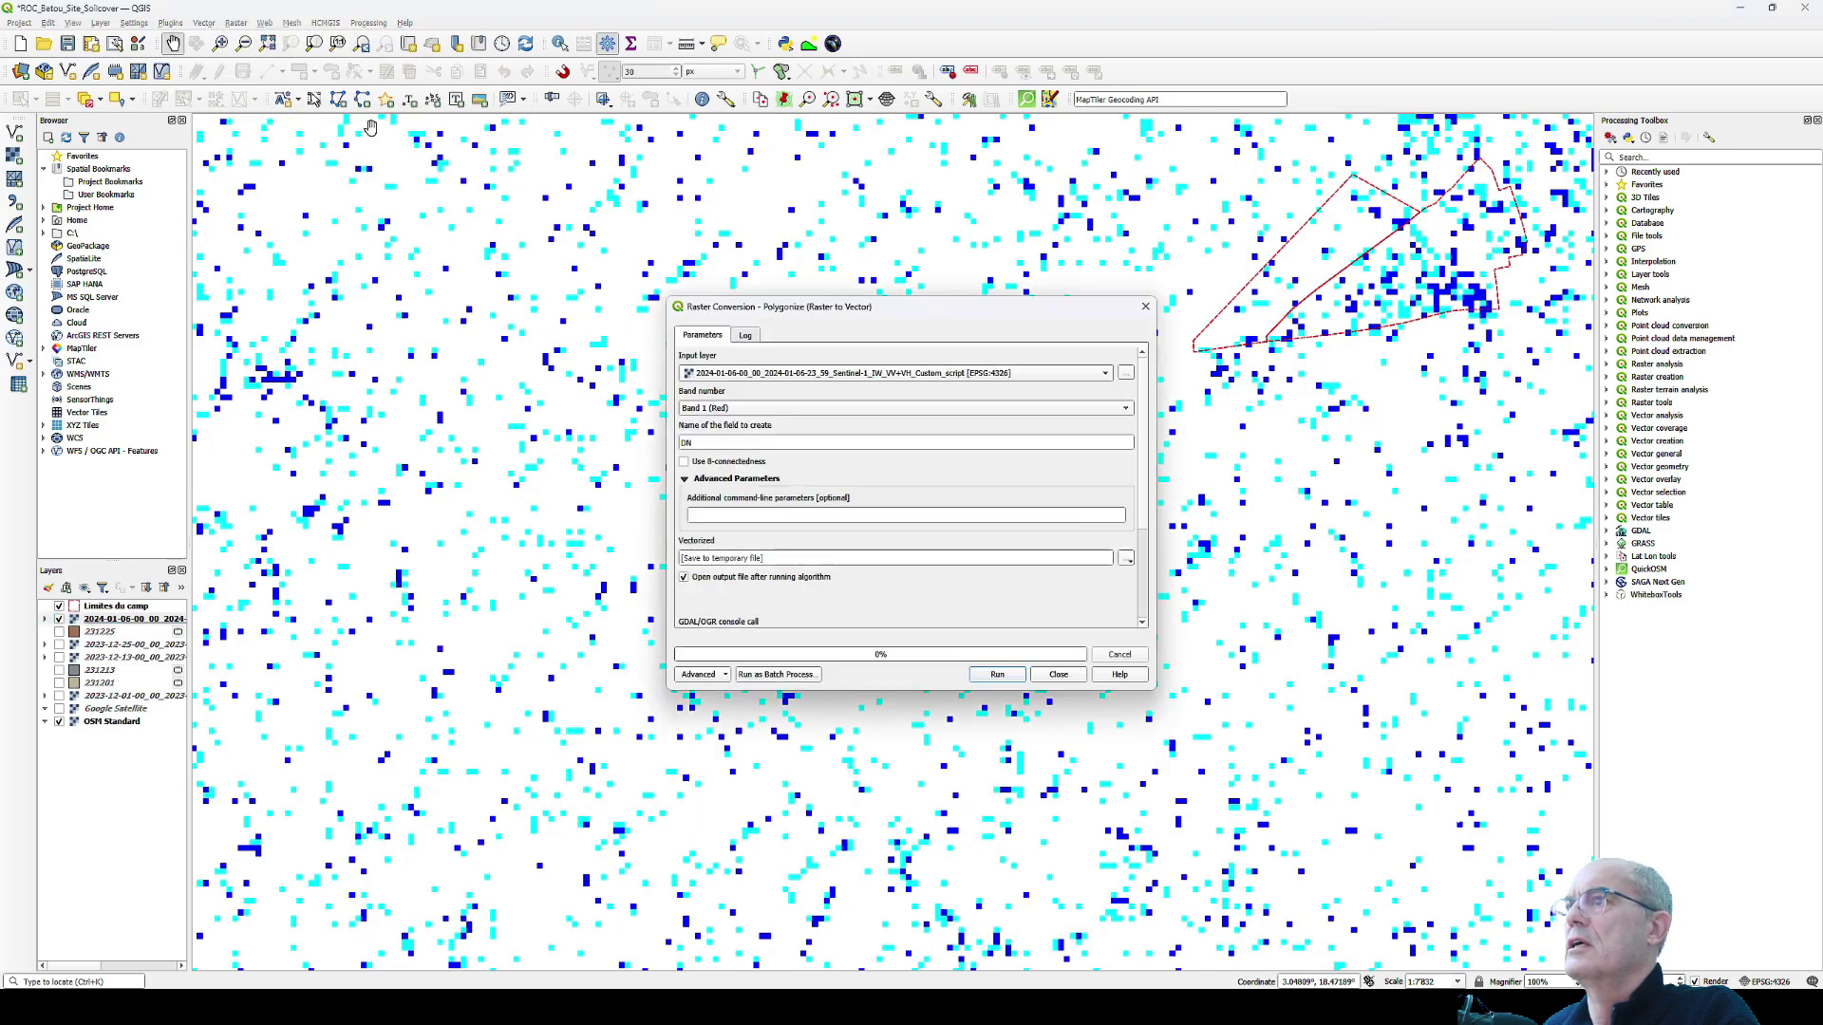
pyautogui.click(997, 674)
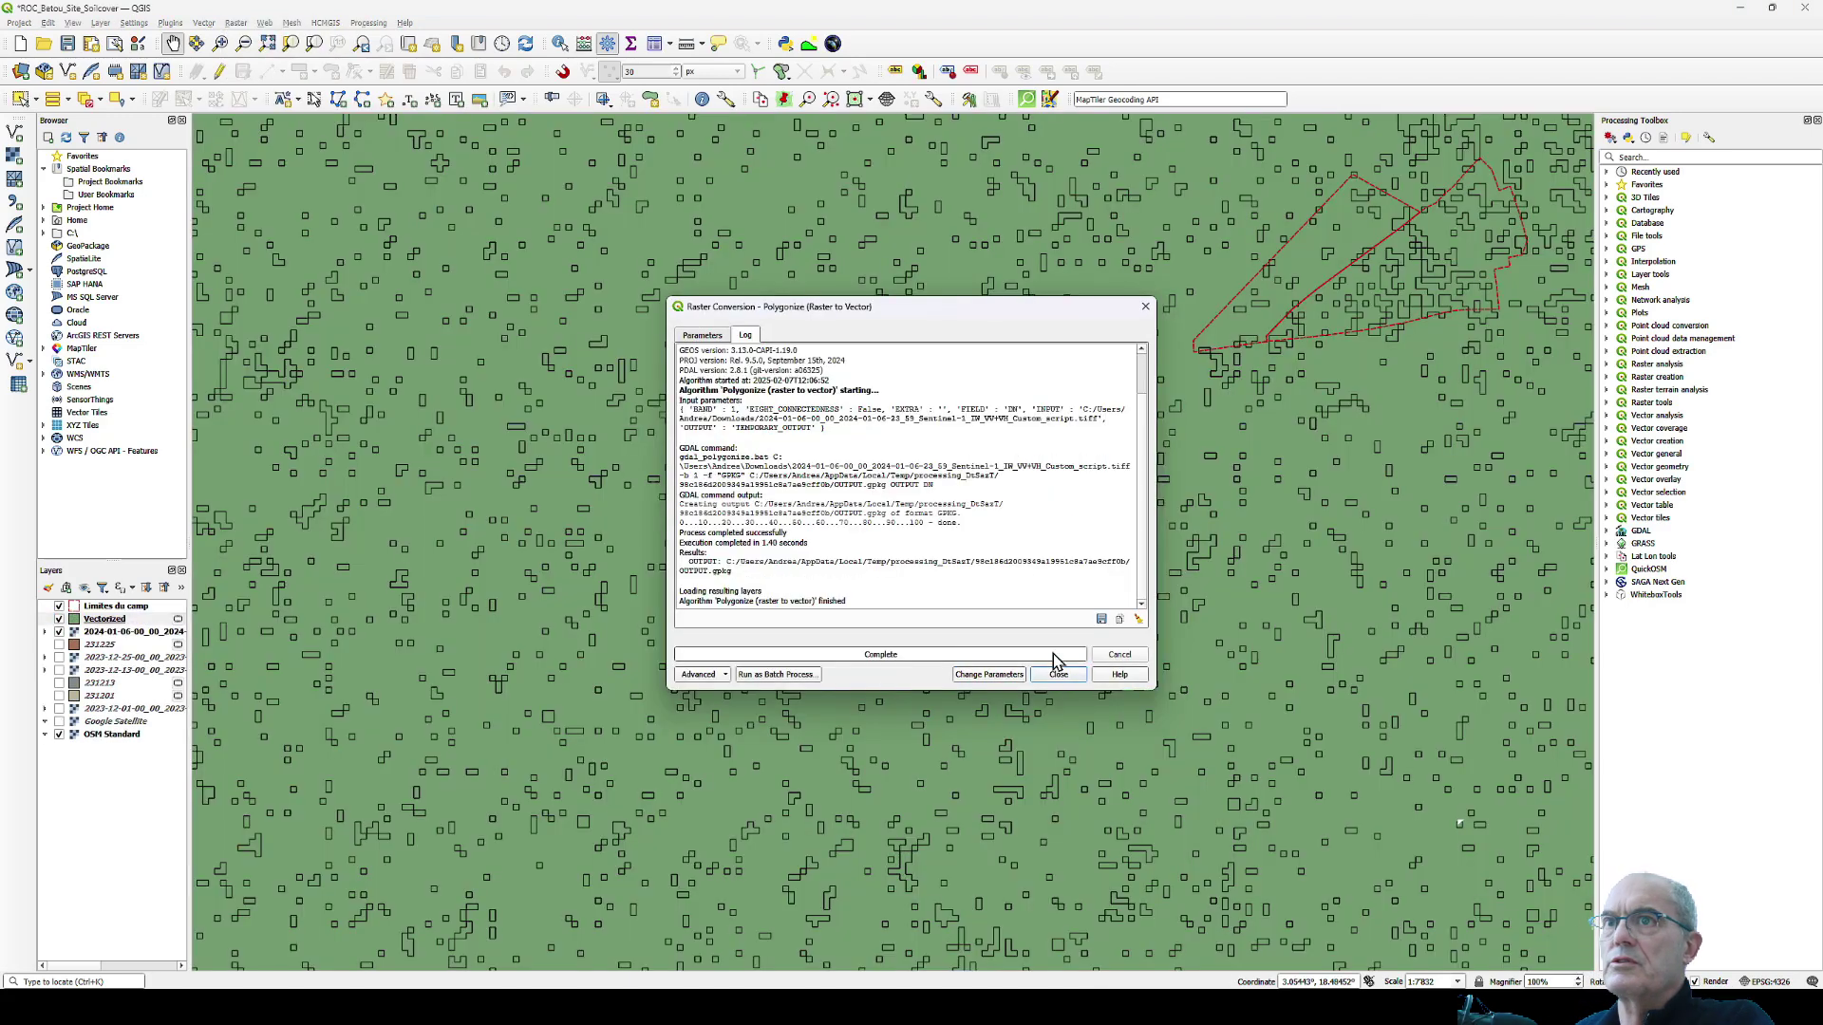
pyautogui.click(1059, 675)
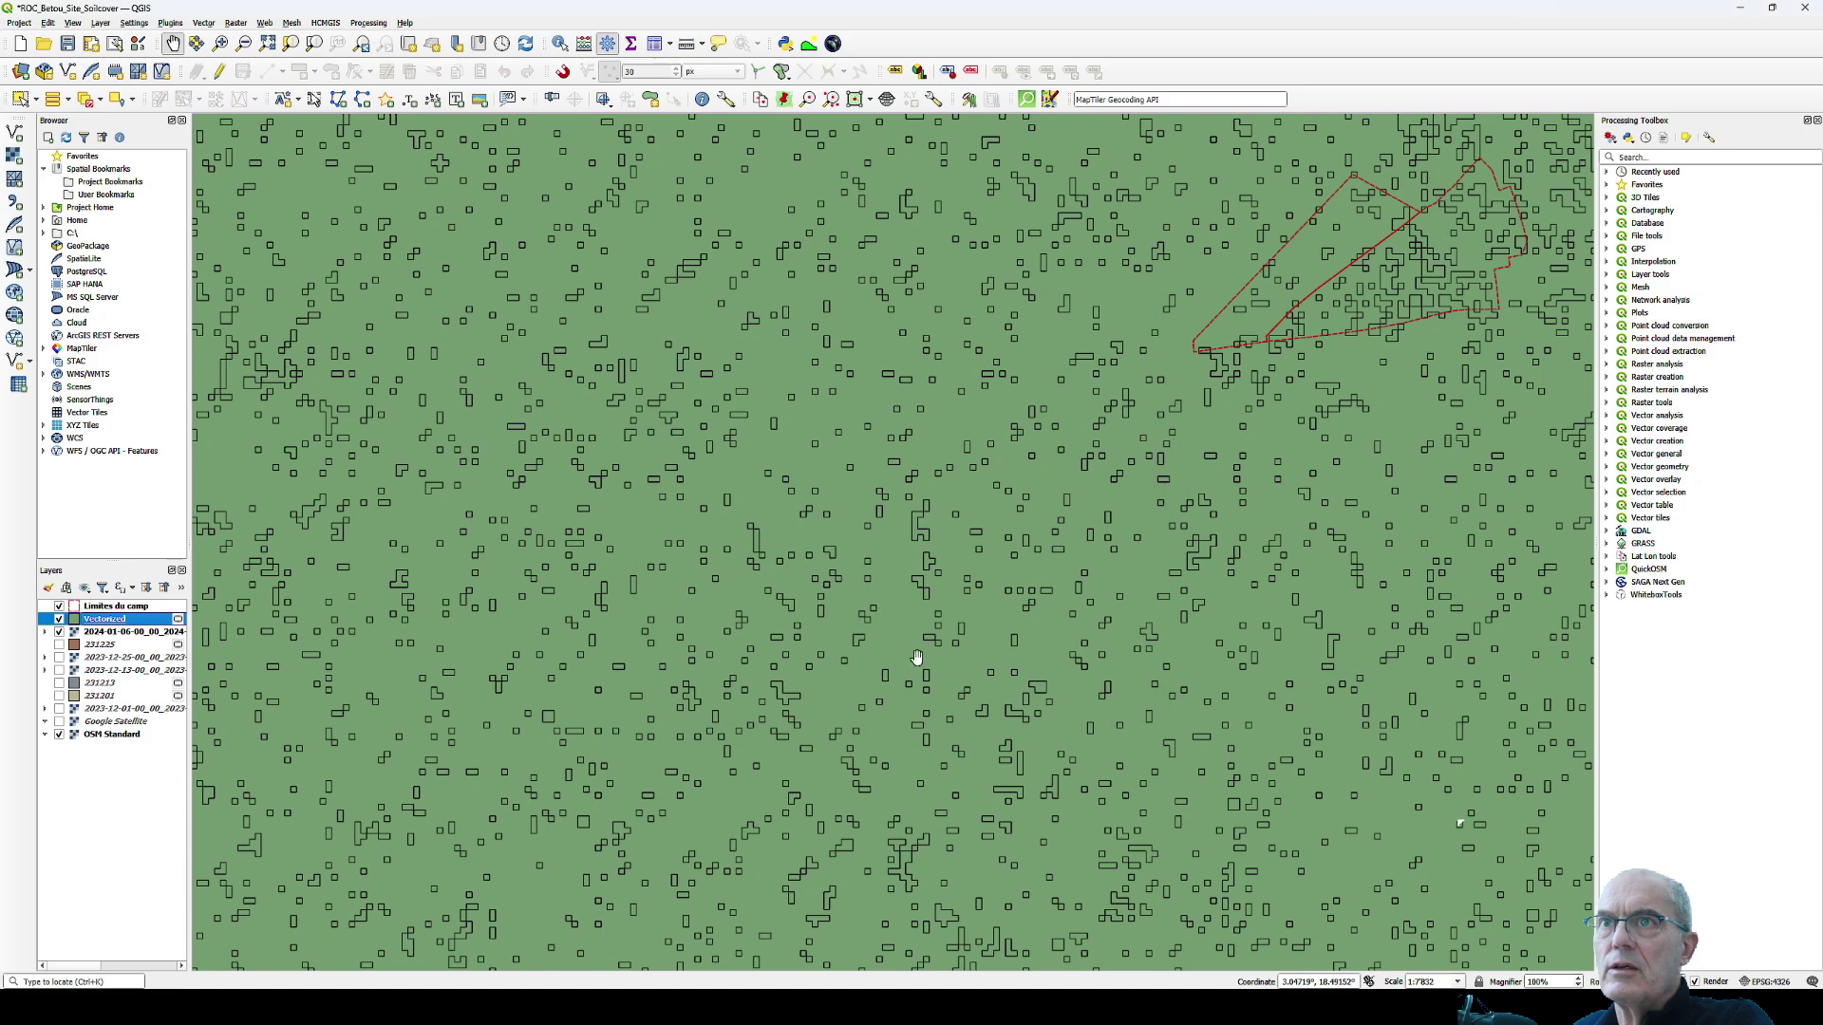
pyautogui.click(60, 632)
pyautogui.click(110, 622)
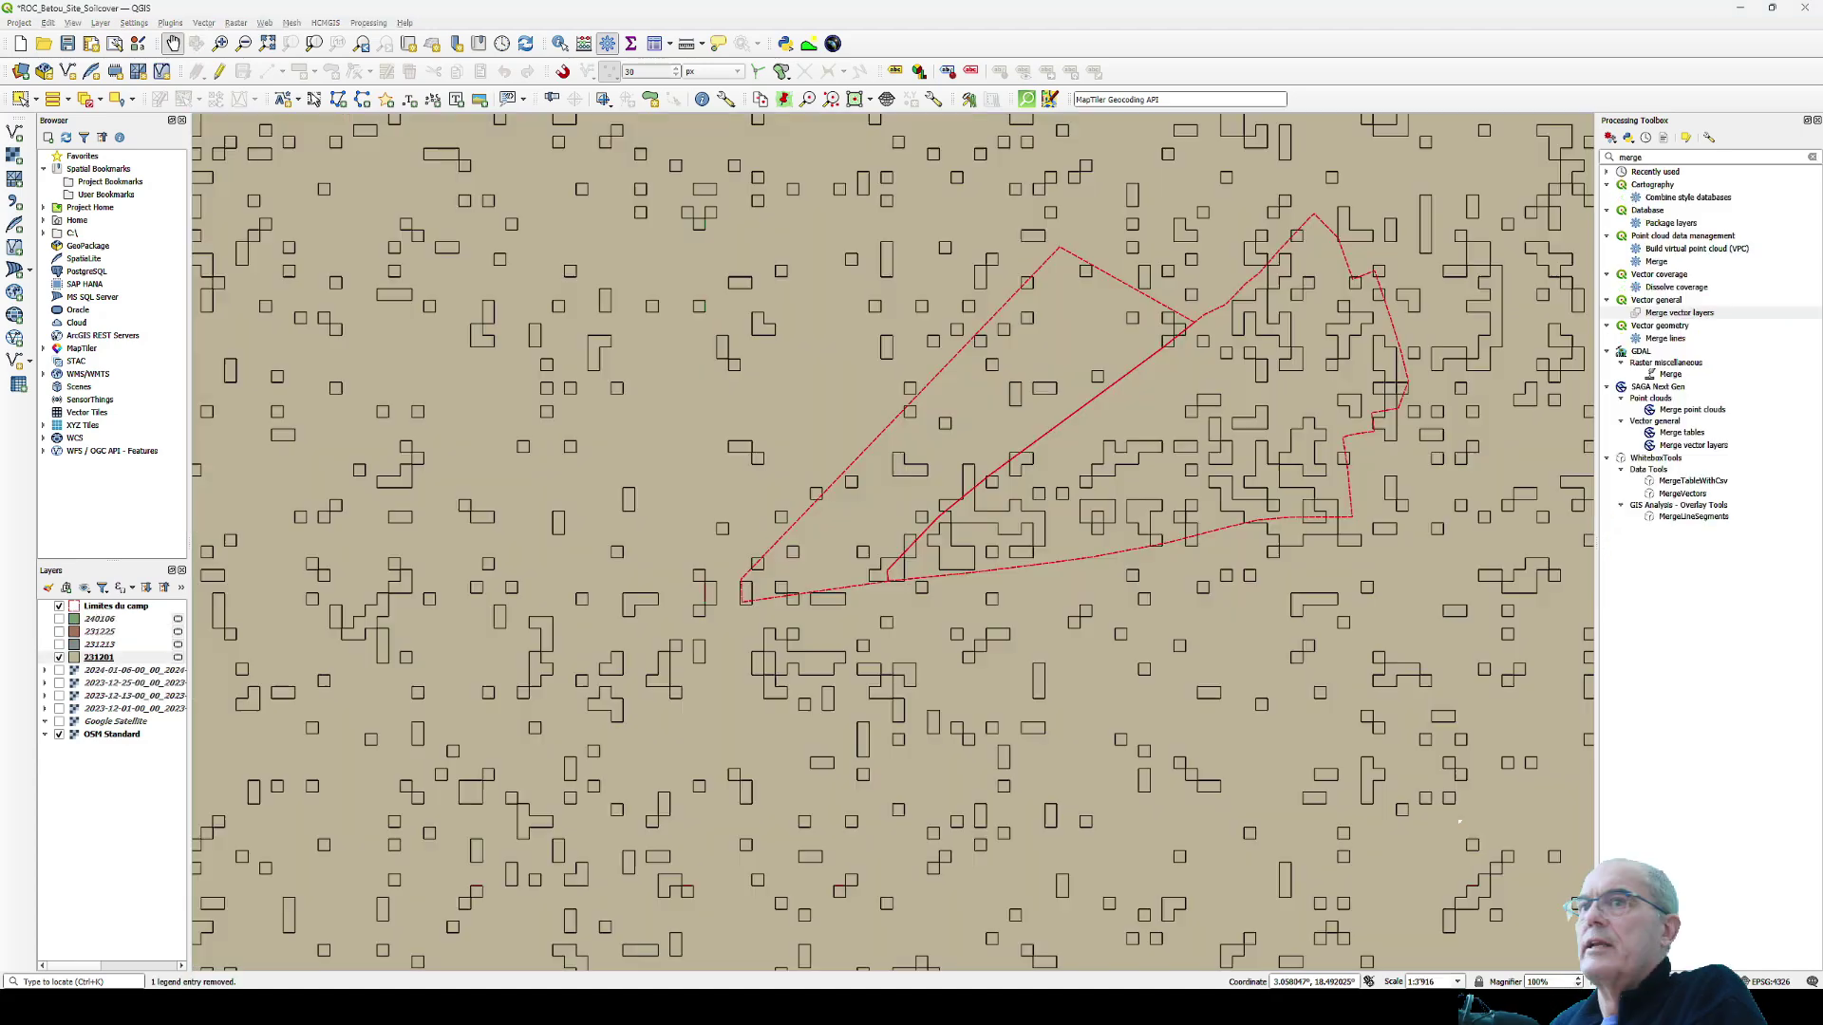
# - Show the 2023-12-01 raster and switch layer 231201 off and on to compare its polygons with the pixels
pyautogui.click(59, 709)
pyautogui.click(59, 657)
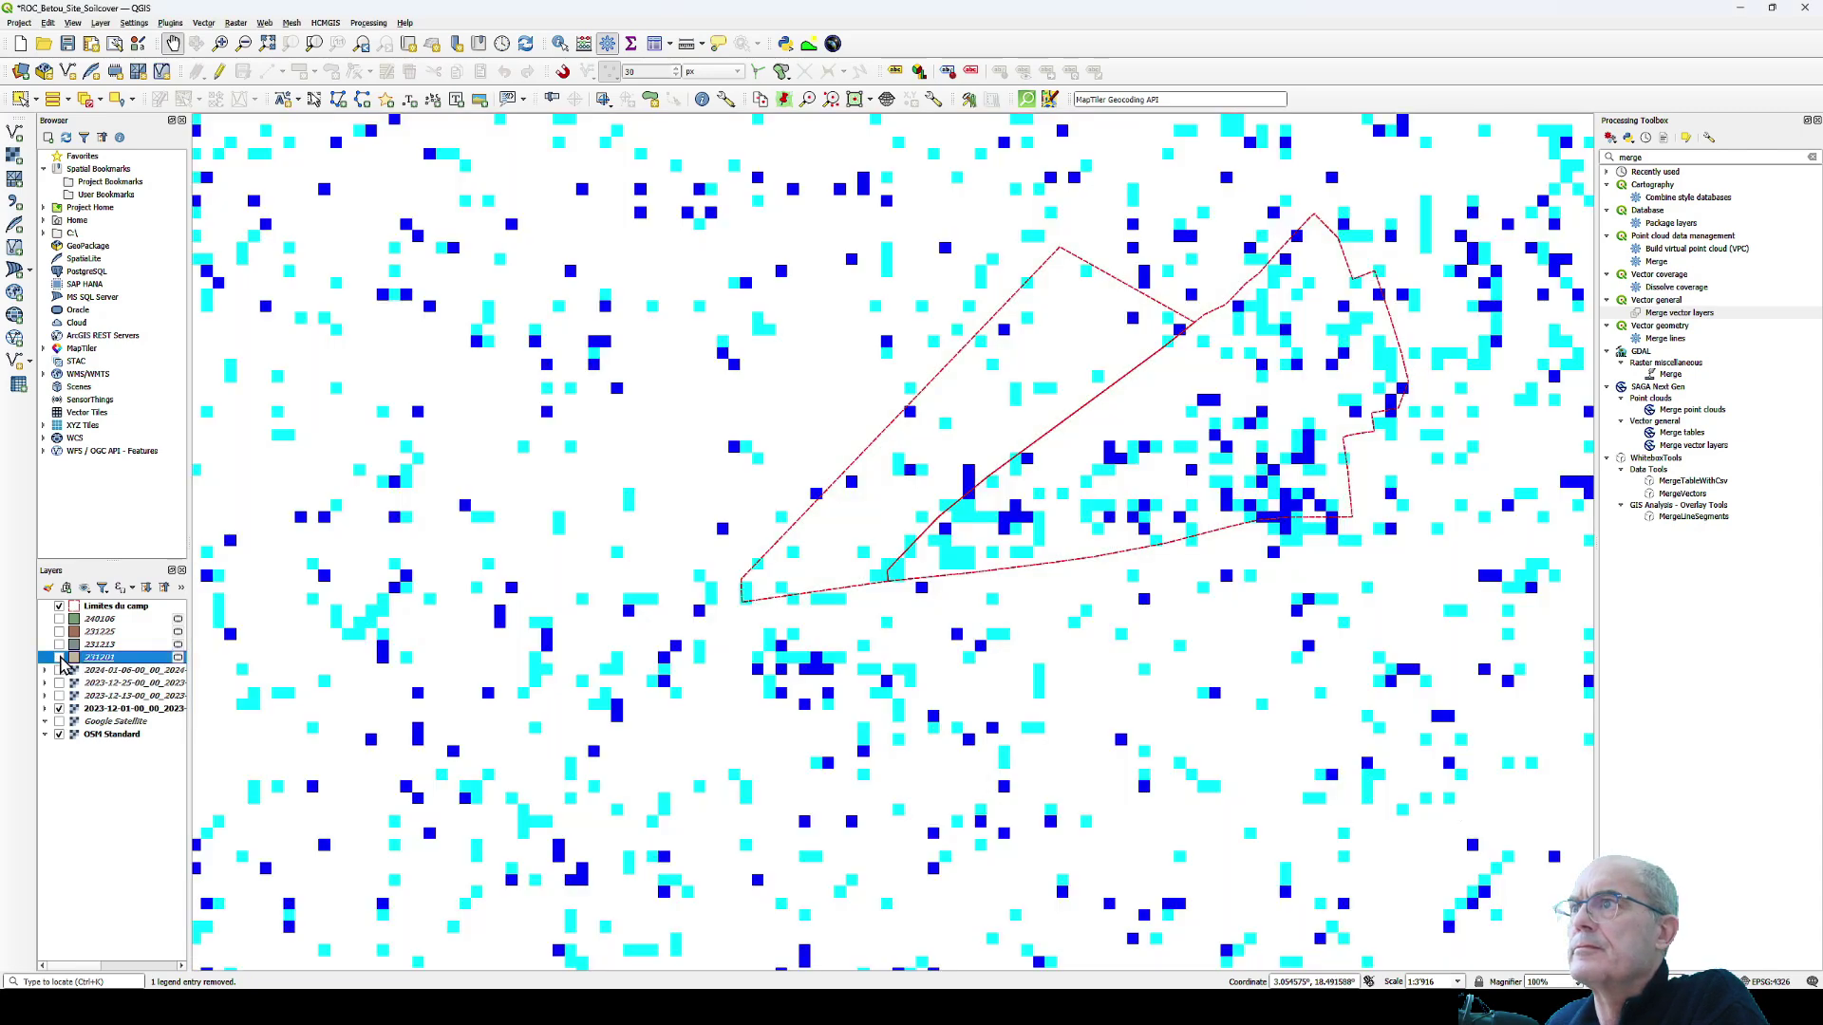
pyautogui.click(58, 657)
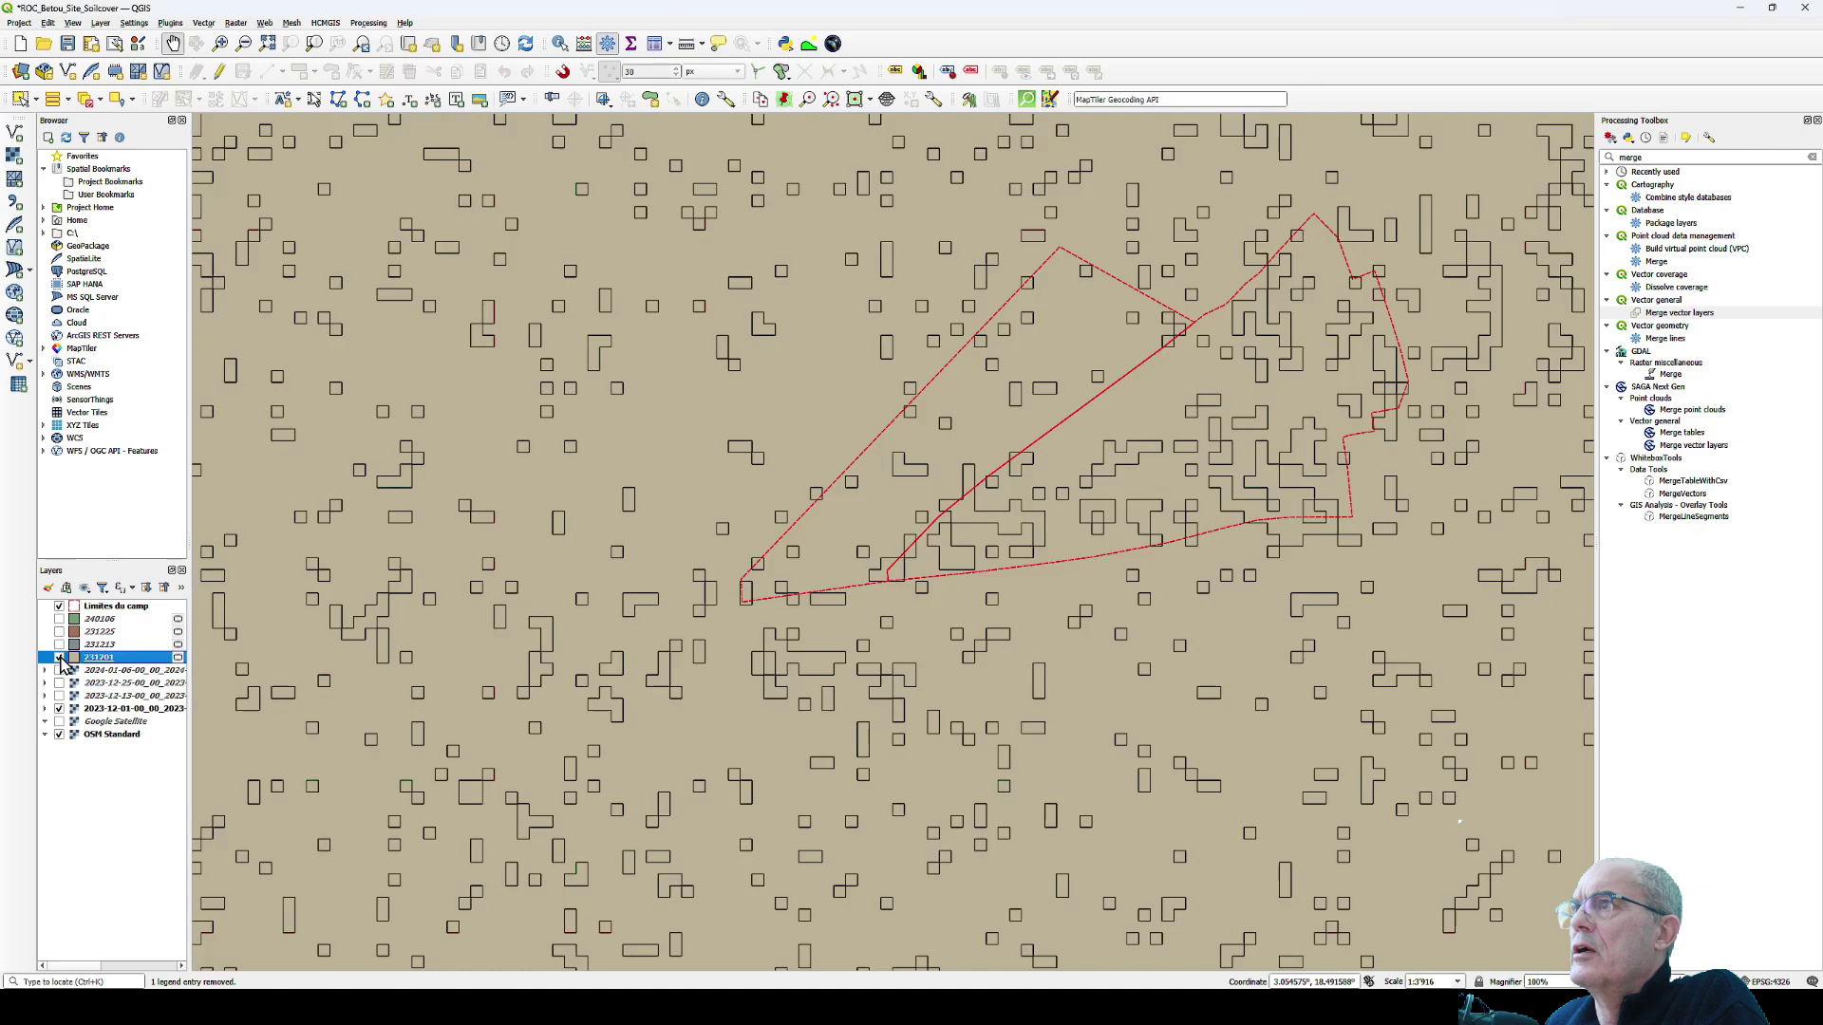
# - Enable editing on layer 231201 and delete the large background polygon surrounding the small patches
pyautogui.click(219, 72)
pyautogui.click(19, 98)
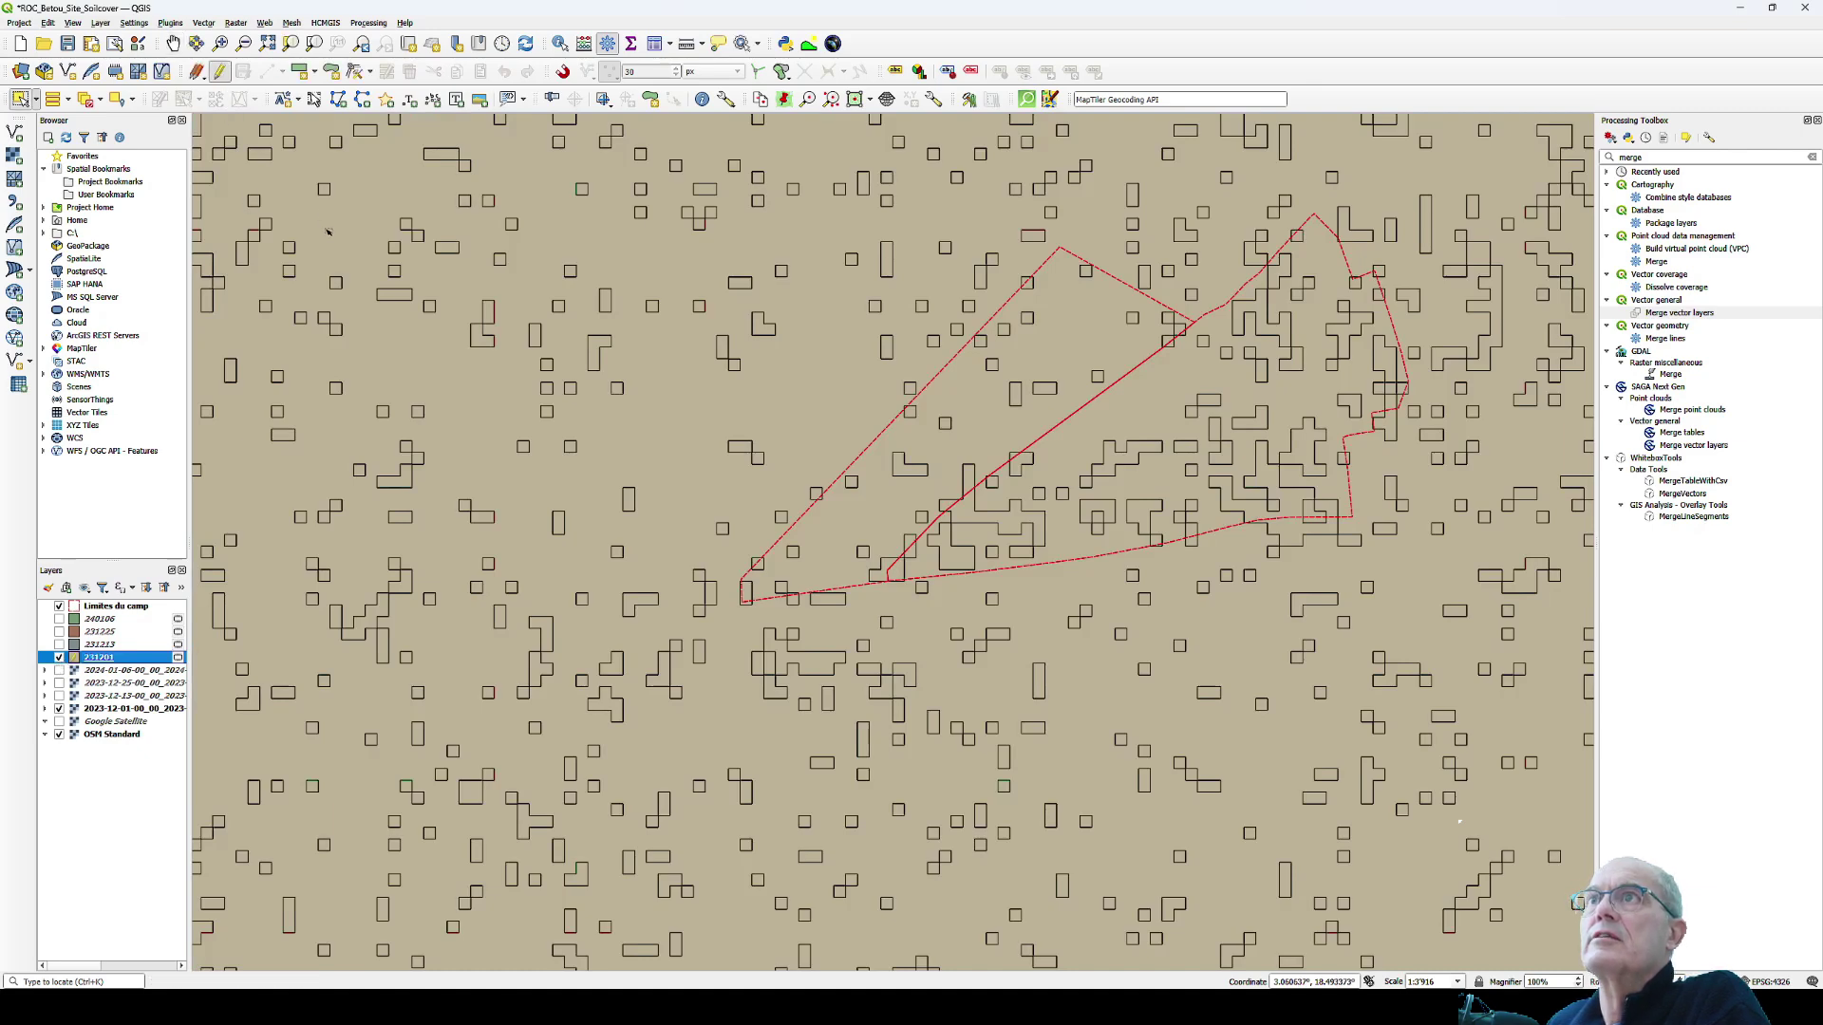
pyautogui.click(330, 233)
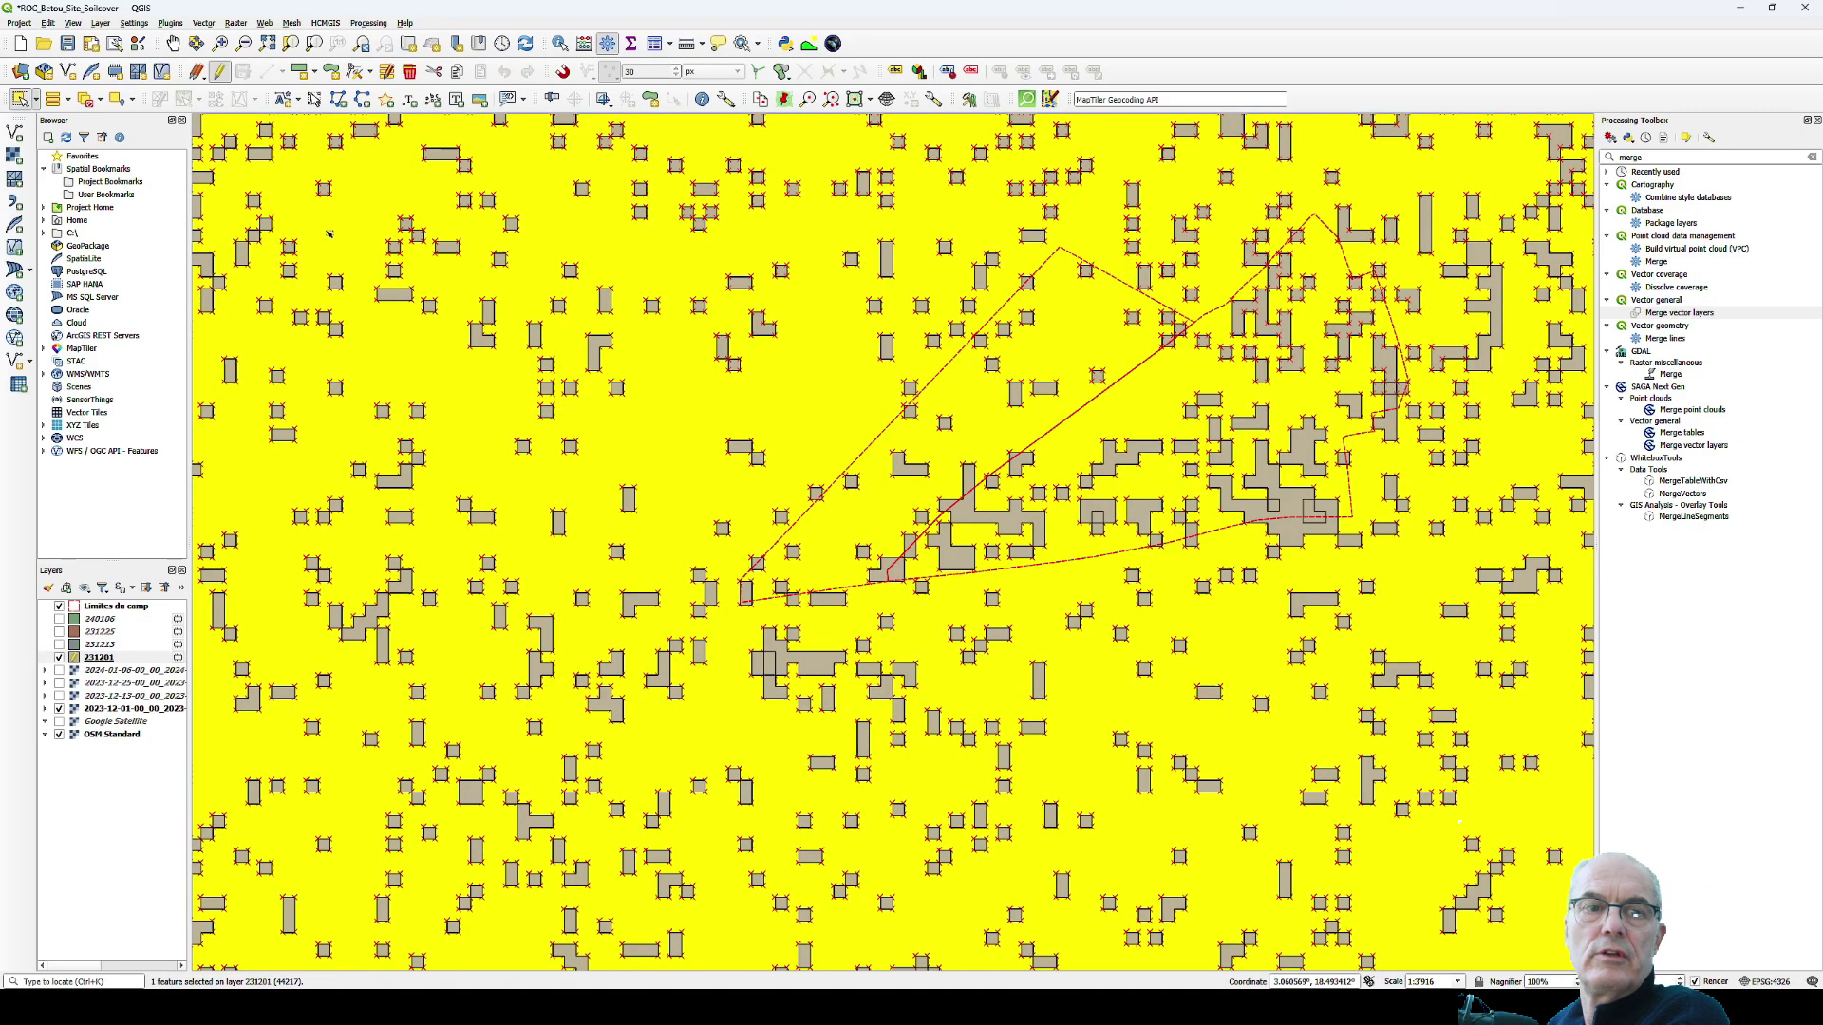
pyautogui.press('Delete')
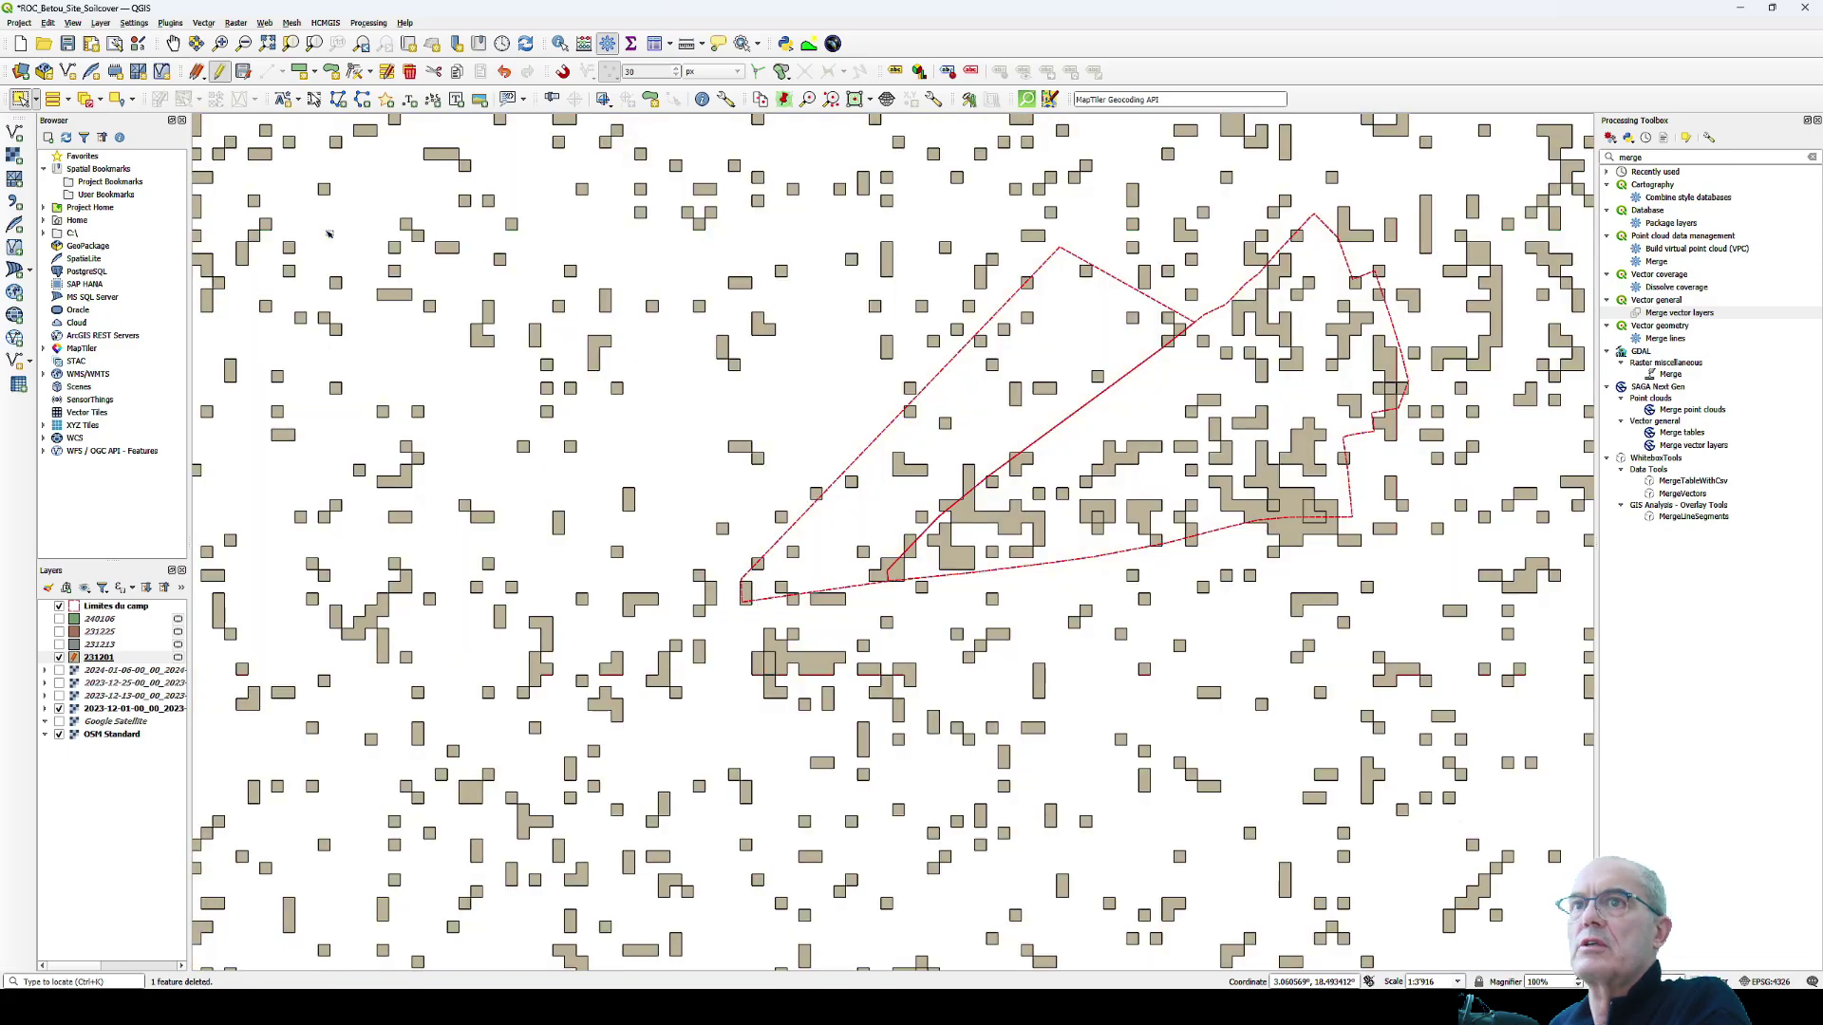
# - Show layer 231213 in place of 231201, delete its large background polygon, and hide the layer again
pyautogui.click(59, 657)
pyautogui.click(59, 645)
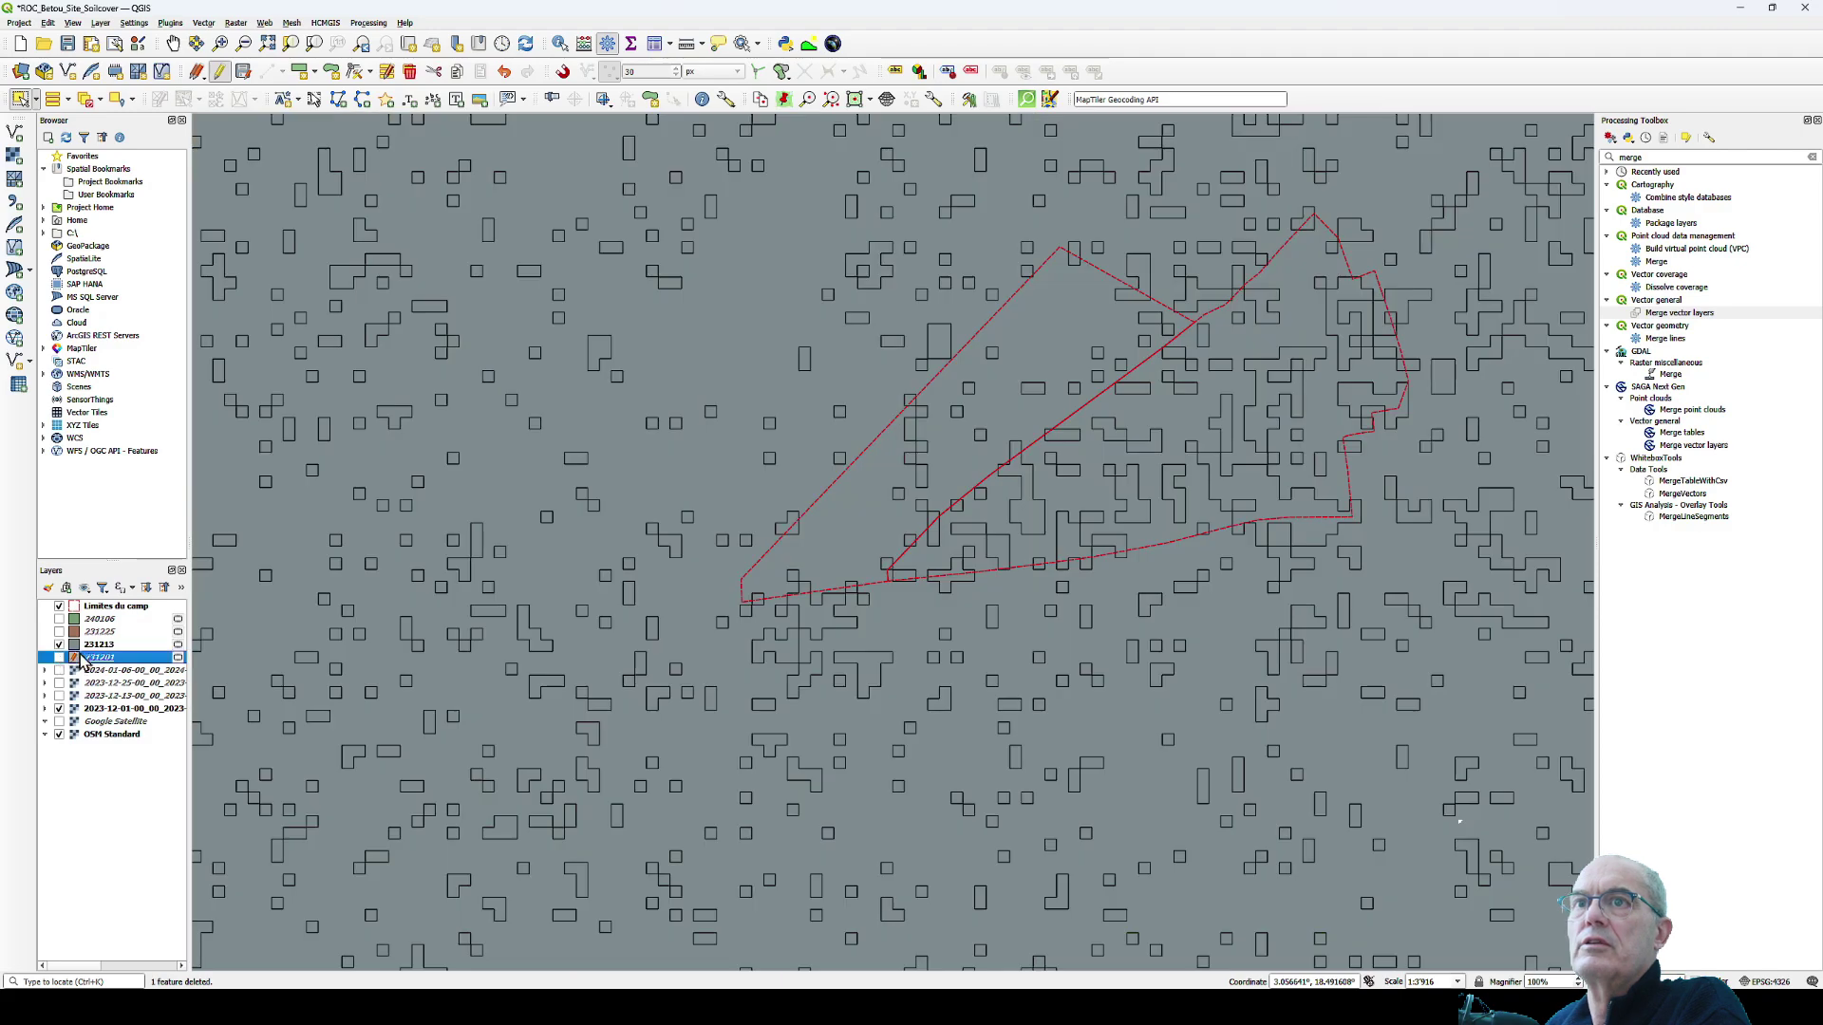
pyautogui.click(99, 645)
pyautogui.press('Delete')
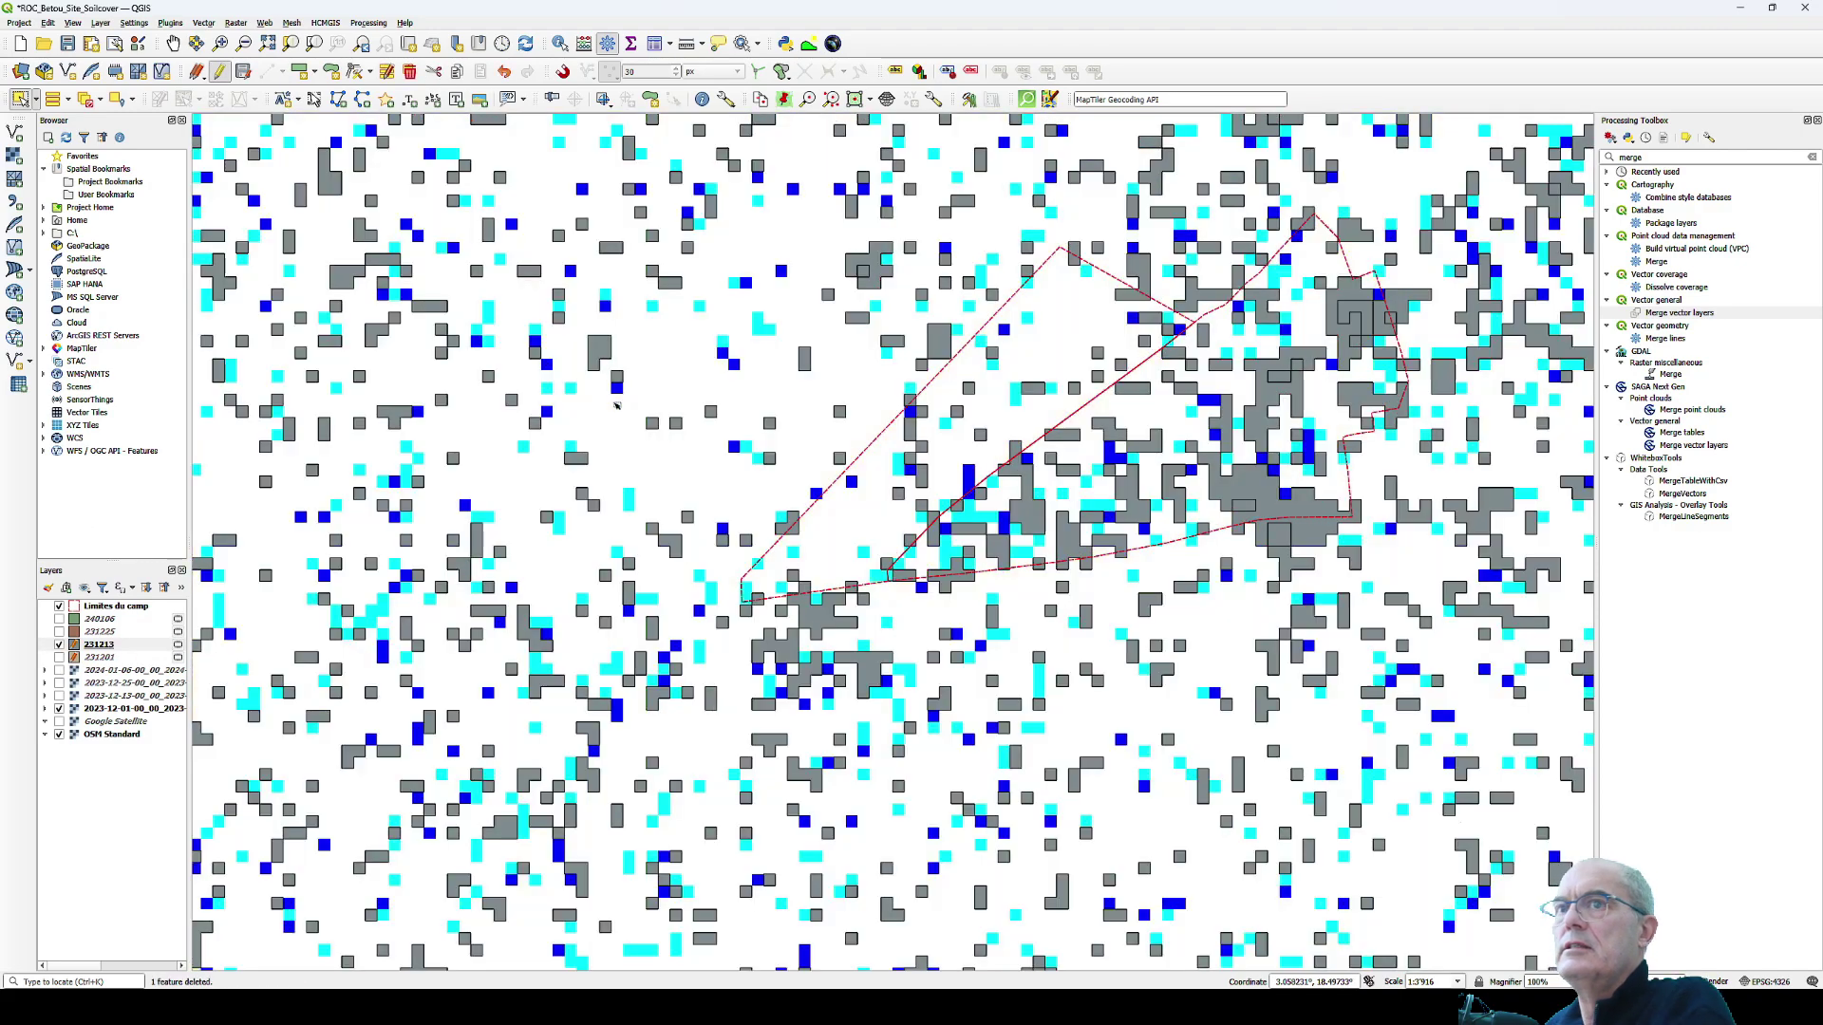
pyautogui.click(60, 644)
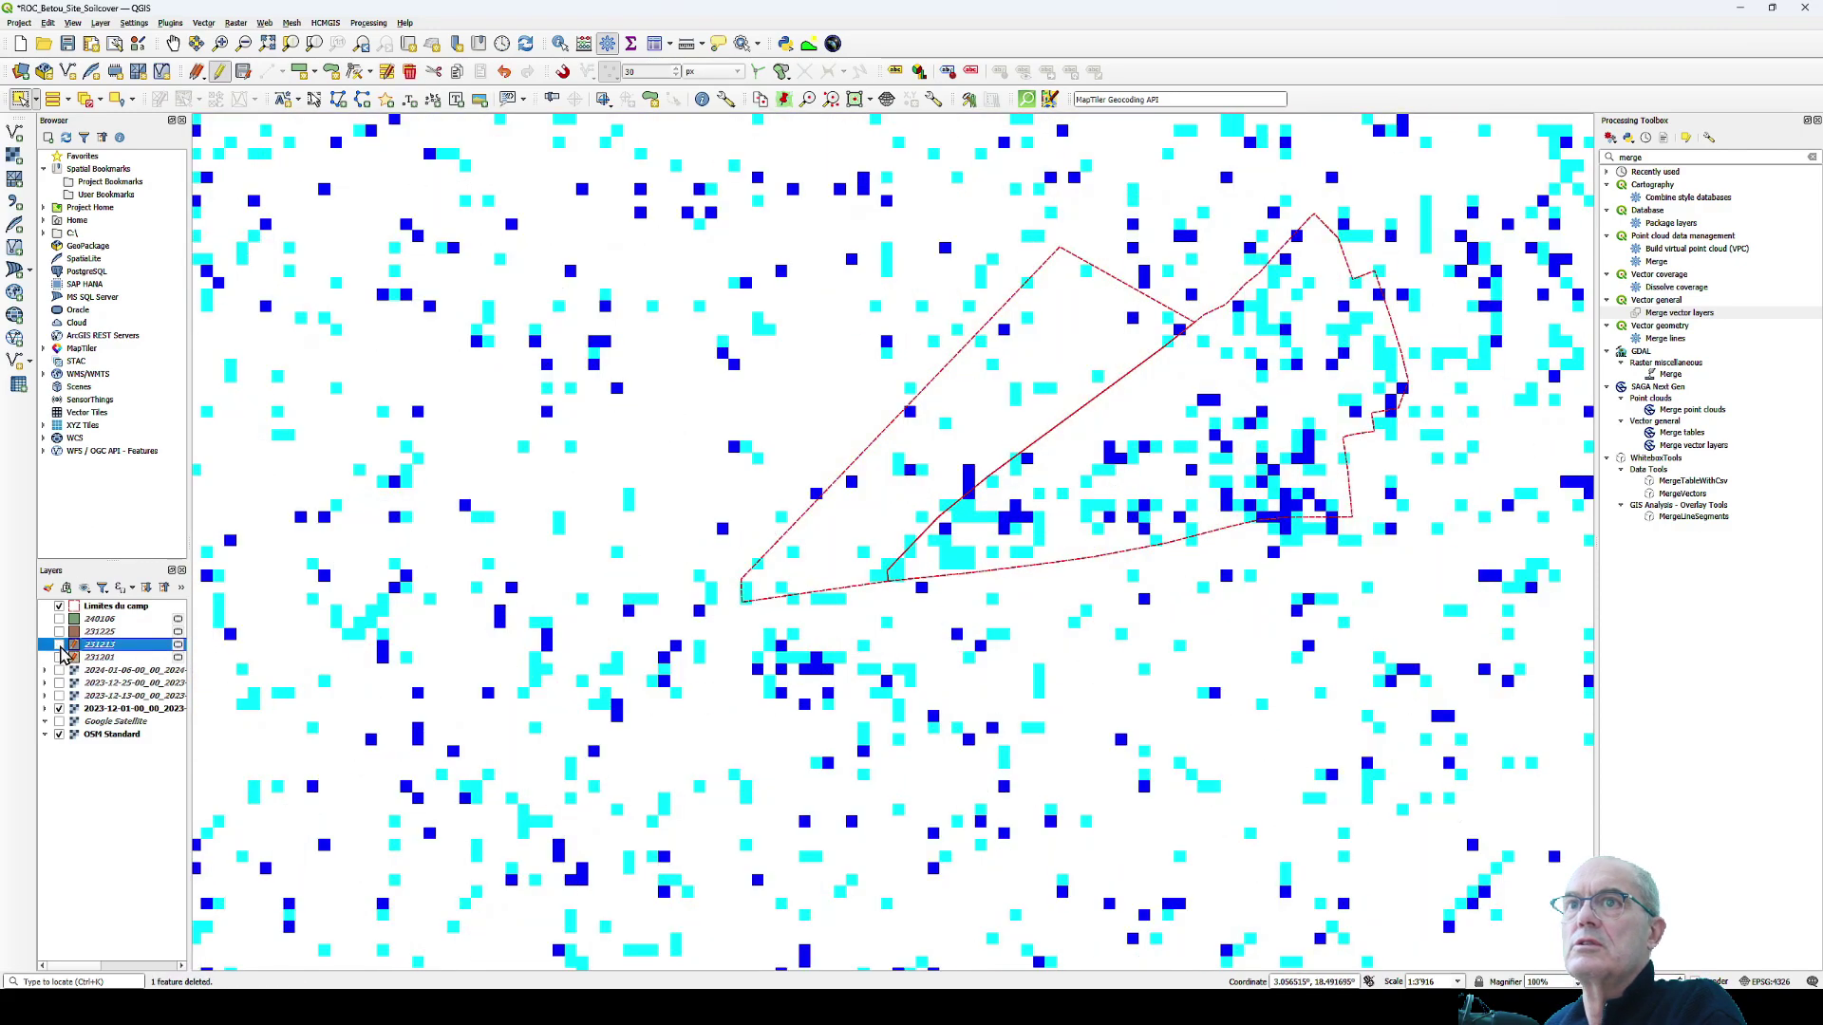
# - Show layer 231225, delete its large background polygon in edit mode, and hide the layer again
pyautogui.click(59, 631)
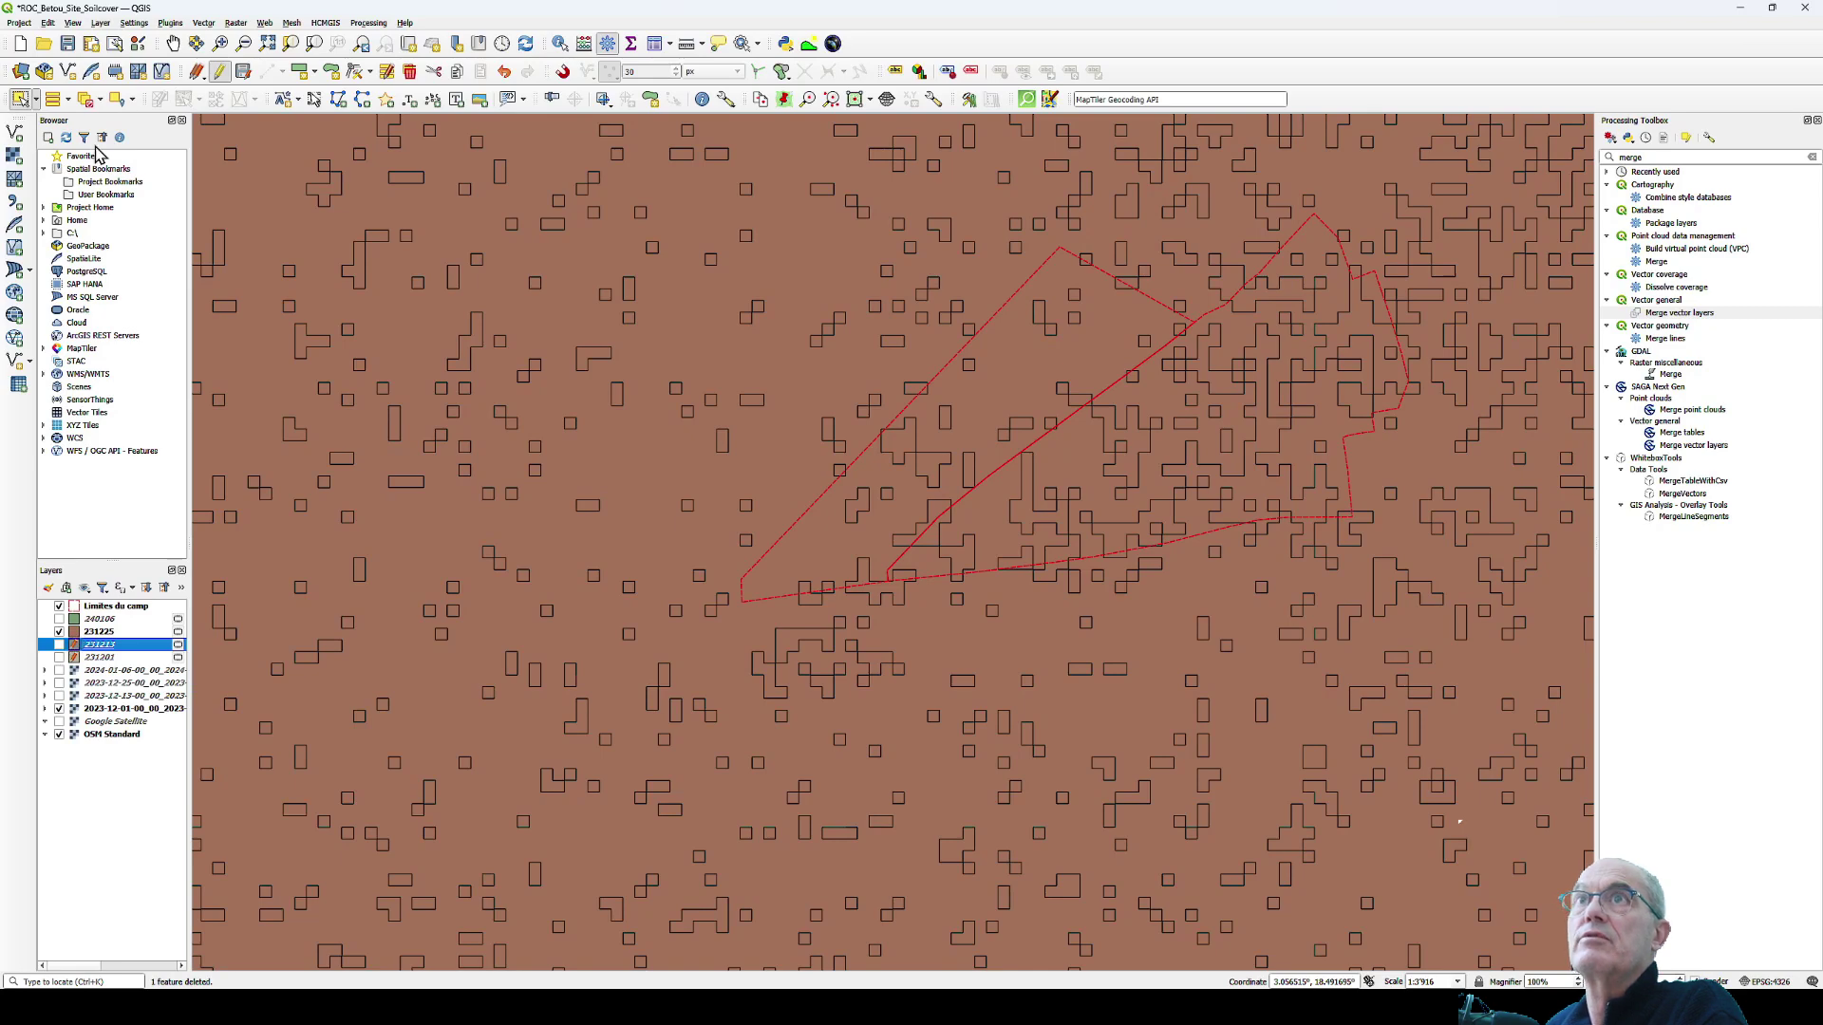
pyautogui.click(243, 71)
pyautogui.press('Up')
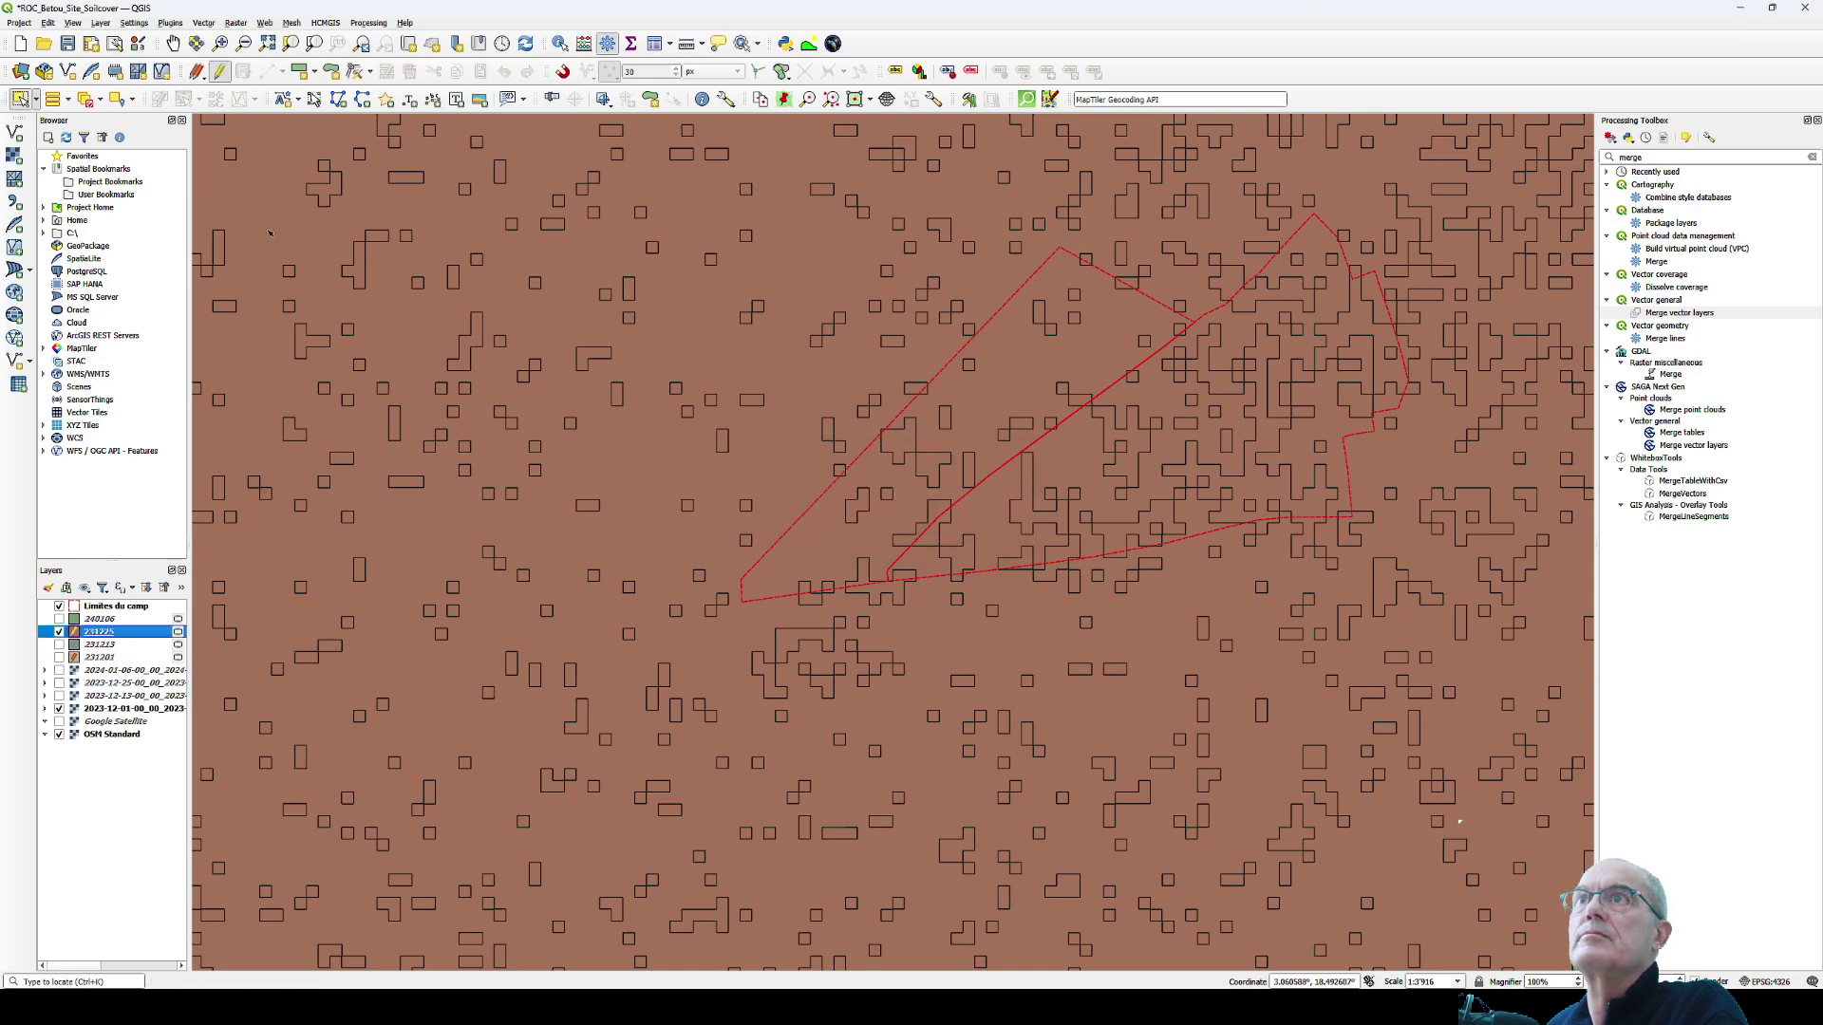
pyautogui.press('Delete')
pyautogui.click(59, 632)
# - Show layer 240106, enable editing on it and delete its large background polygon
pyautogui.click(59, 619)
pyautogui.click(86, 622)
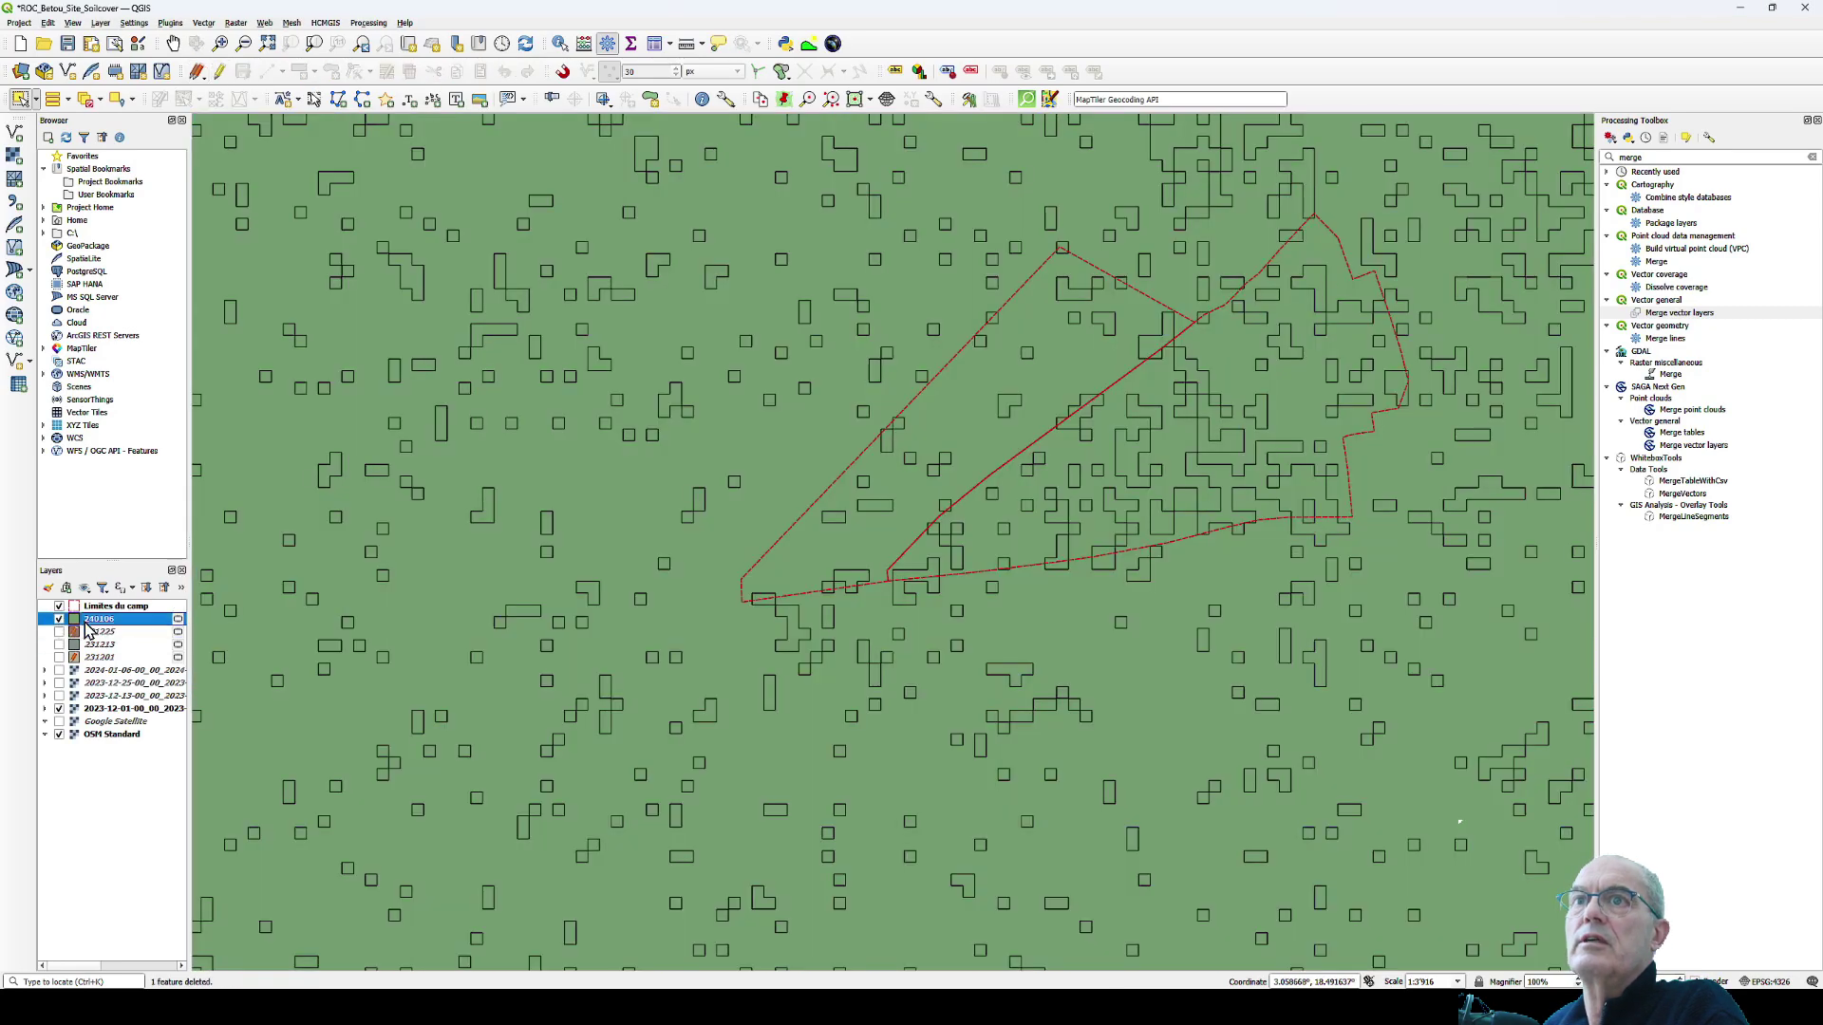
pyautogui.click(219, 71)
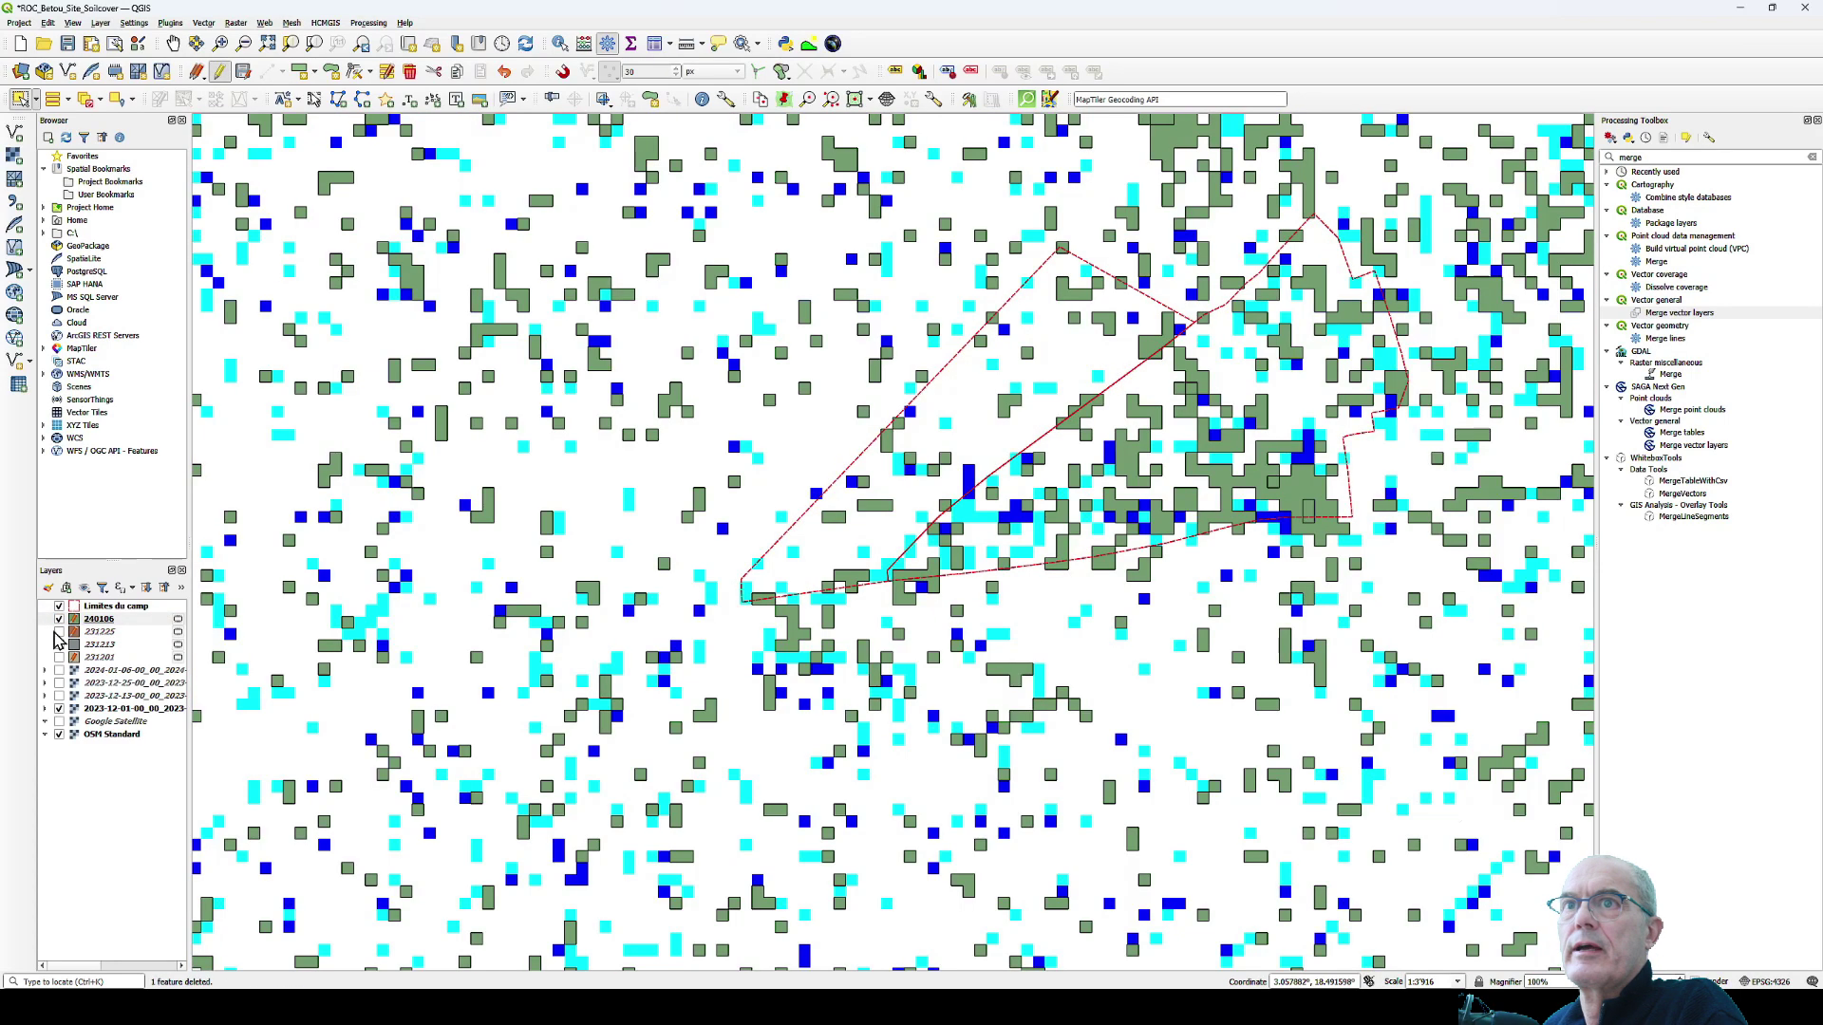
# - Turn on layers 231225, 231213 and 231201 alongside 240106 to view the polygons of all four dates together
pyautogui.click(59, 631)
pyautogui.click(58, 645)
pyautogui.click(59, 657)
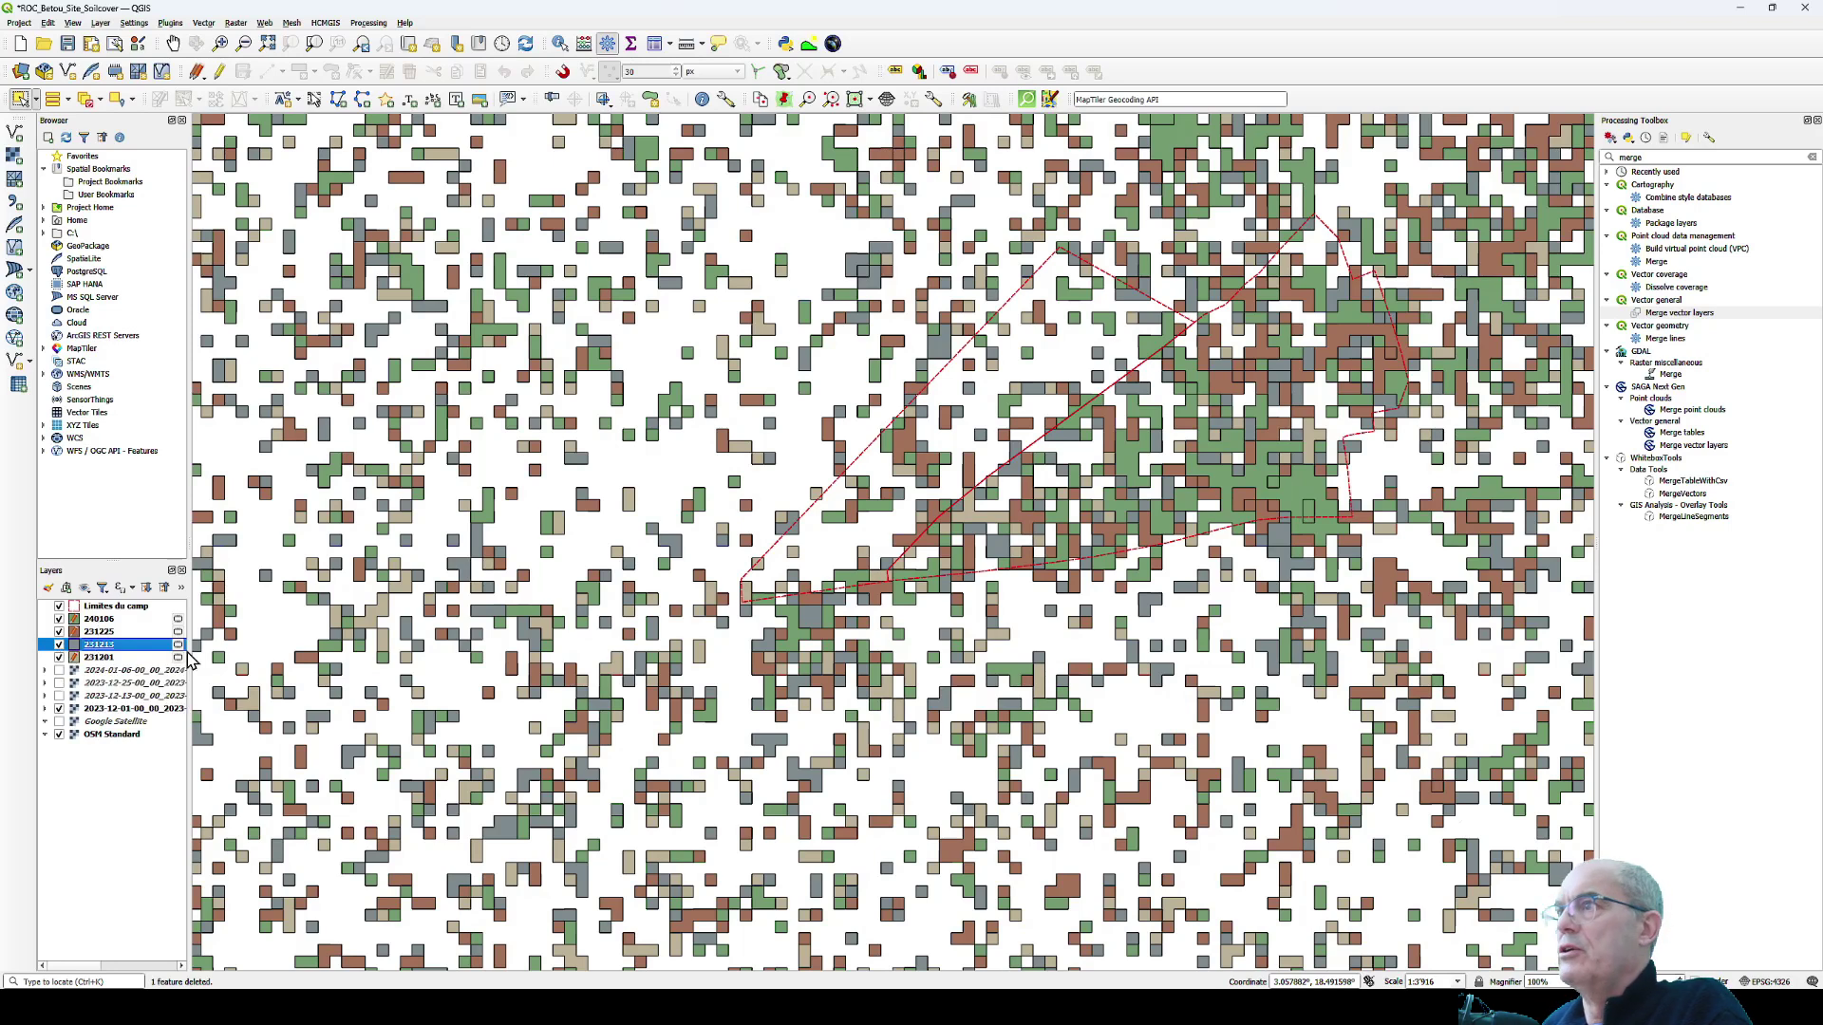
pyautogui.scroll(1, 1206, 439)
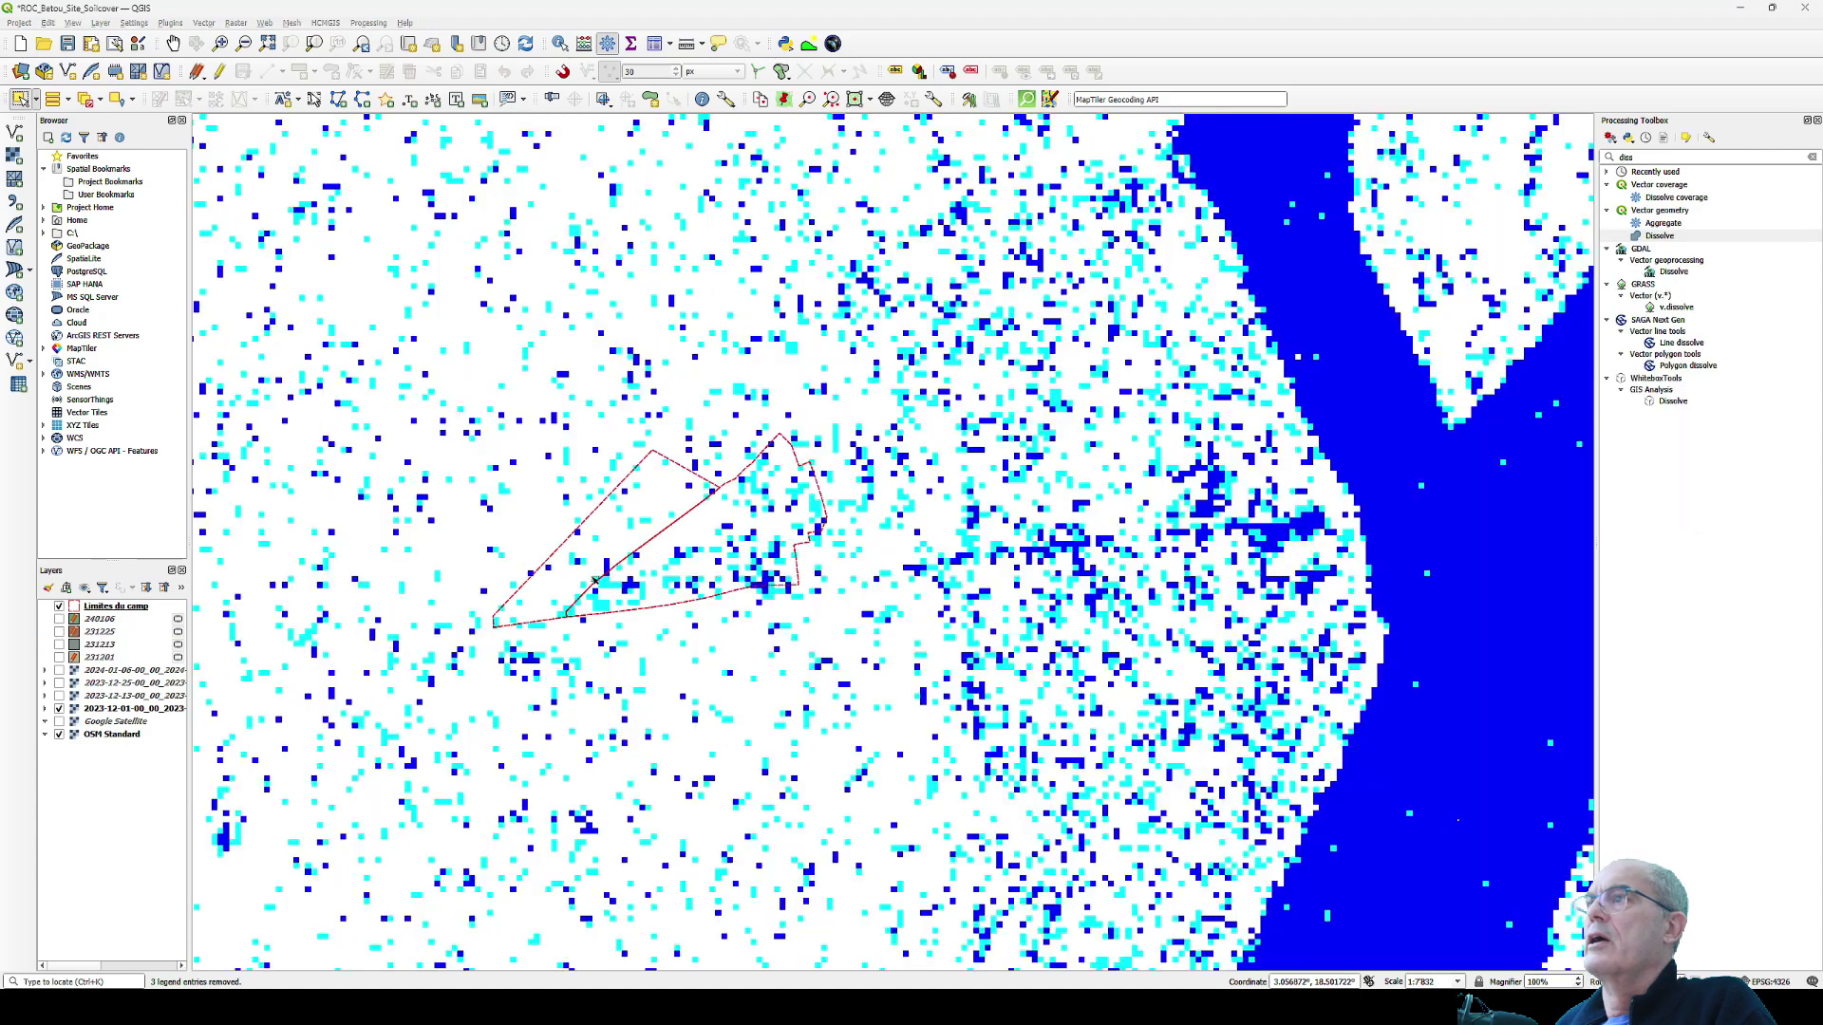
# - Hide the 2023-12-01 raster and display polygon layers 240106, 231225, 231213 and 231201 over the OSM Standard base map
pyautogui.click(59, 709)
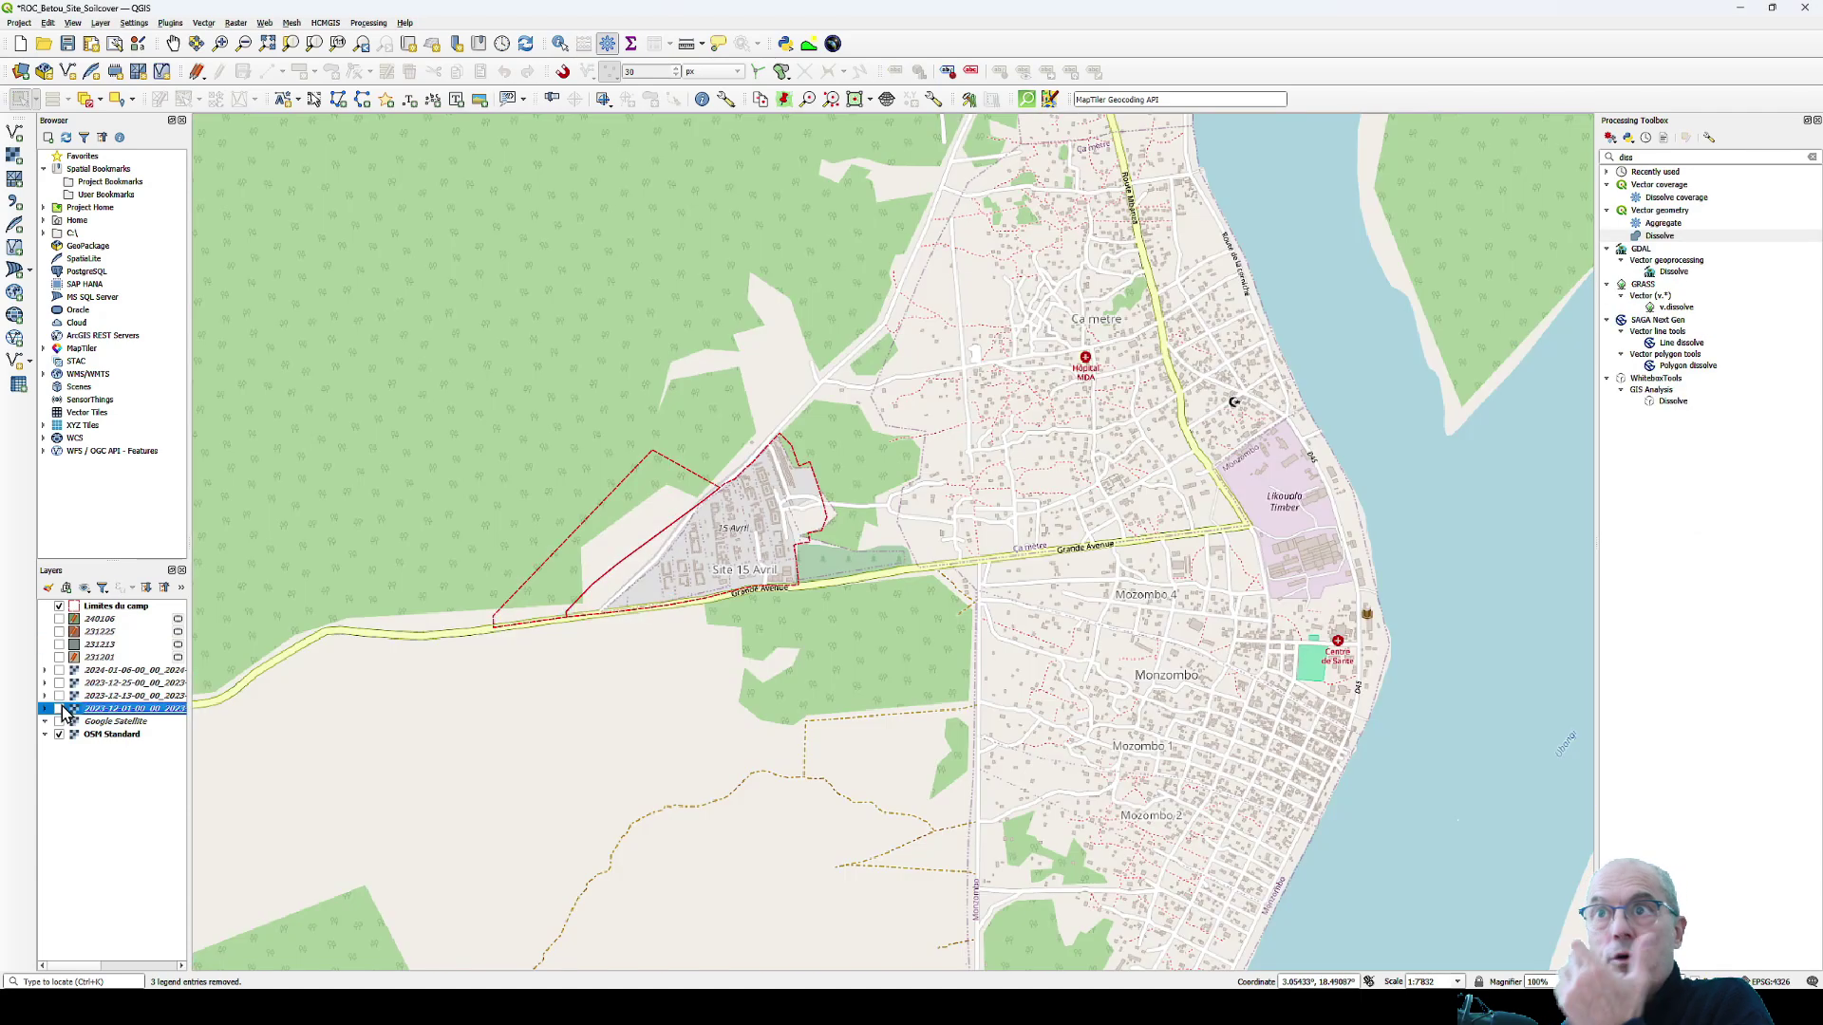
pyautogui.click(59, 618)
pyautogui.click(59, 631)
pyautogui.click(59, 643)
pyautogui.click(59, 657)
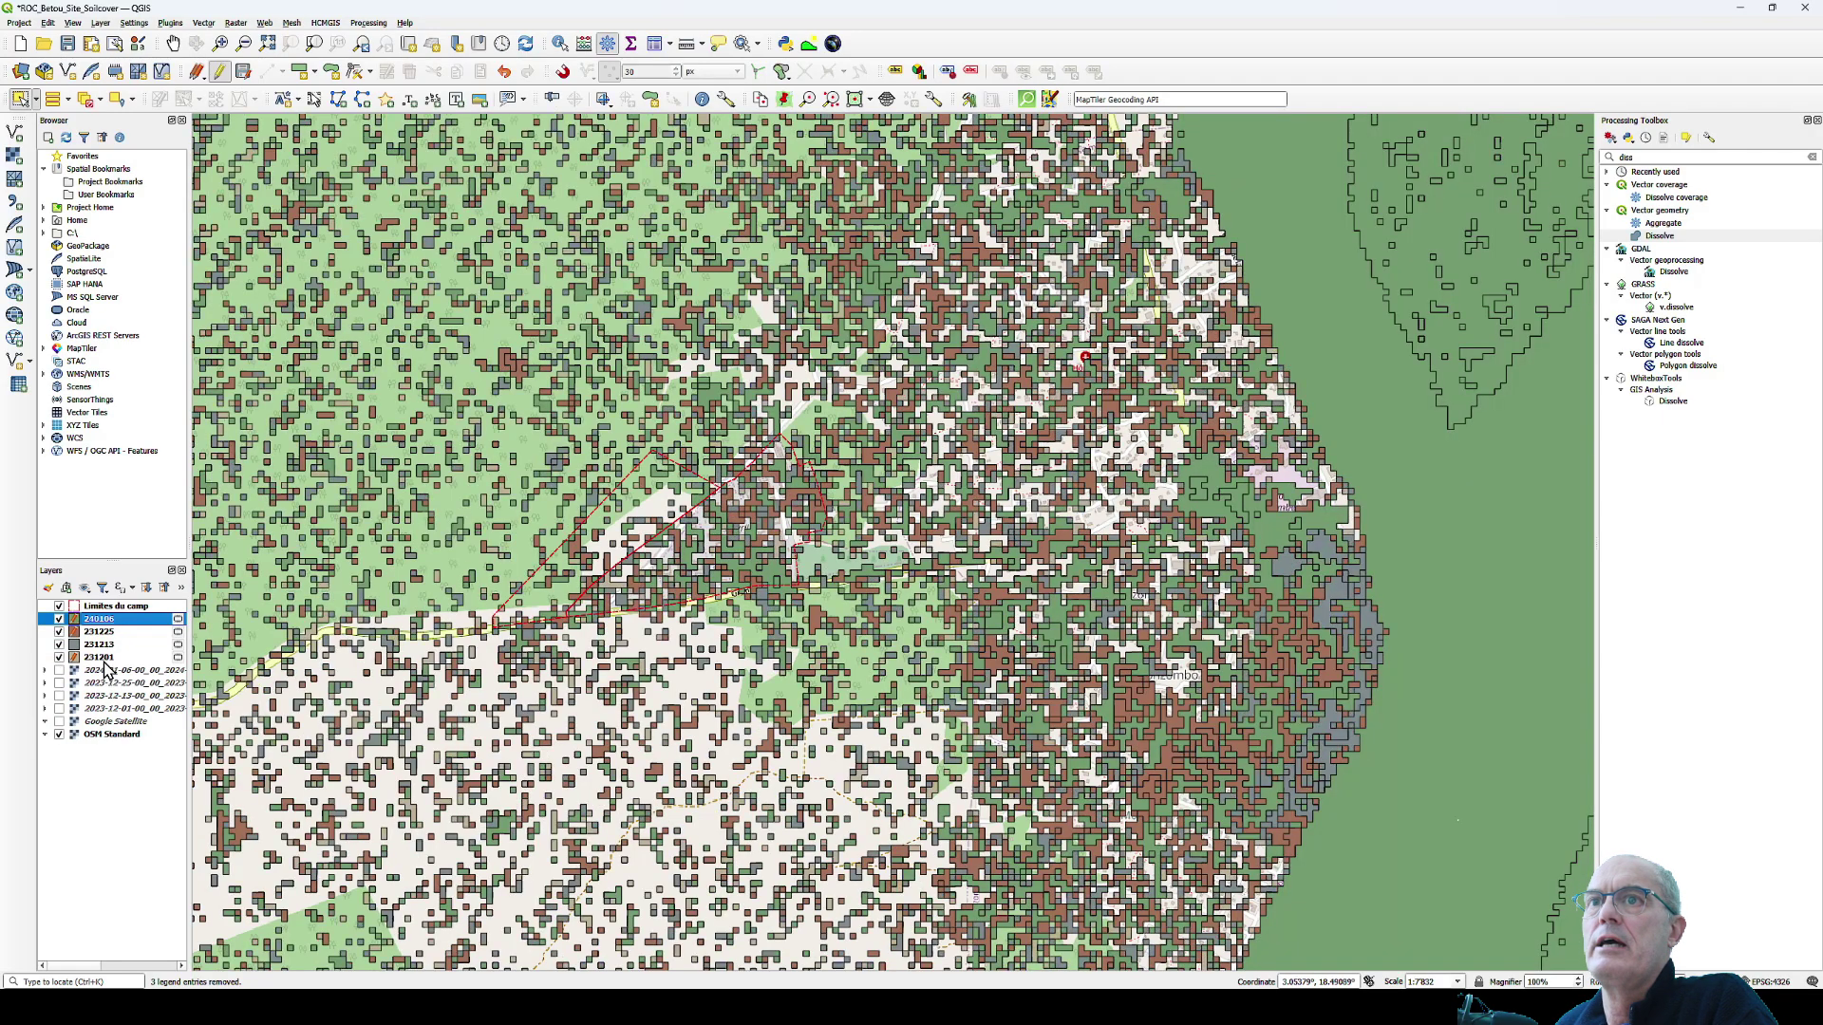
# - Merge the vector layers 231201, 231213, 231225 and 240106 into one temporary layer
pyautogui.doubleClick(1669, 157)
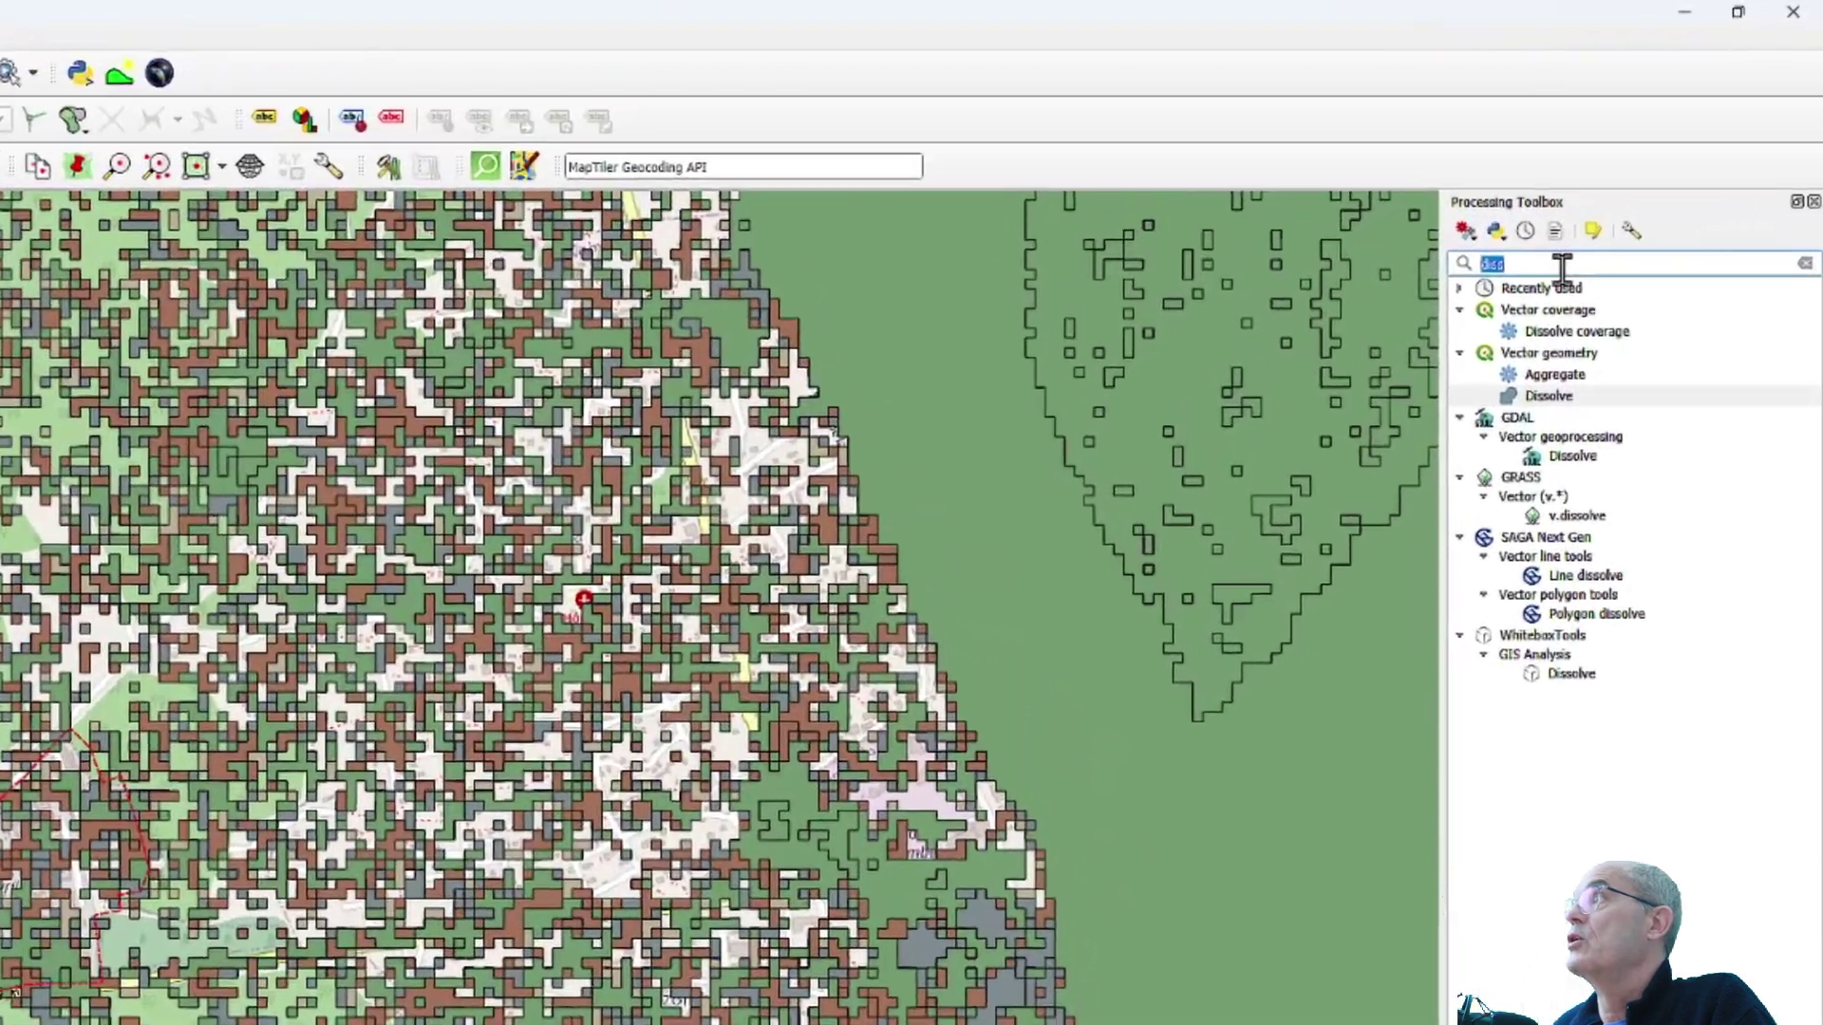
pyautogui.write('m')
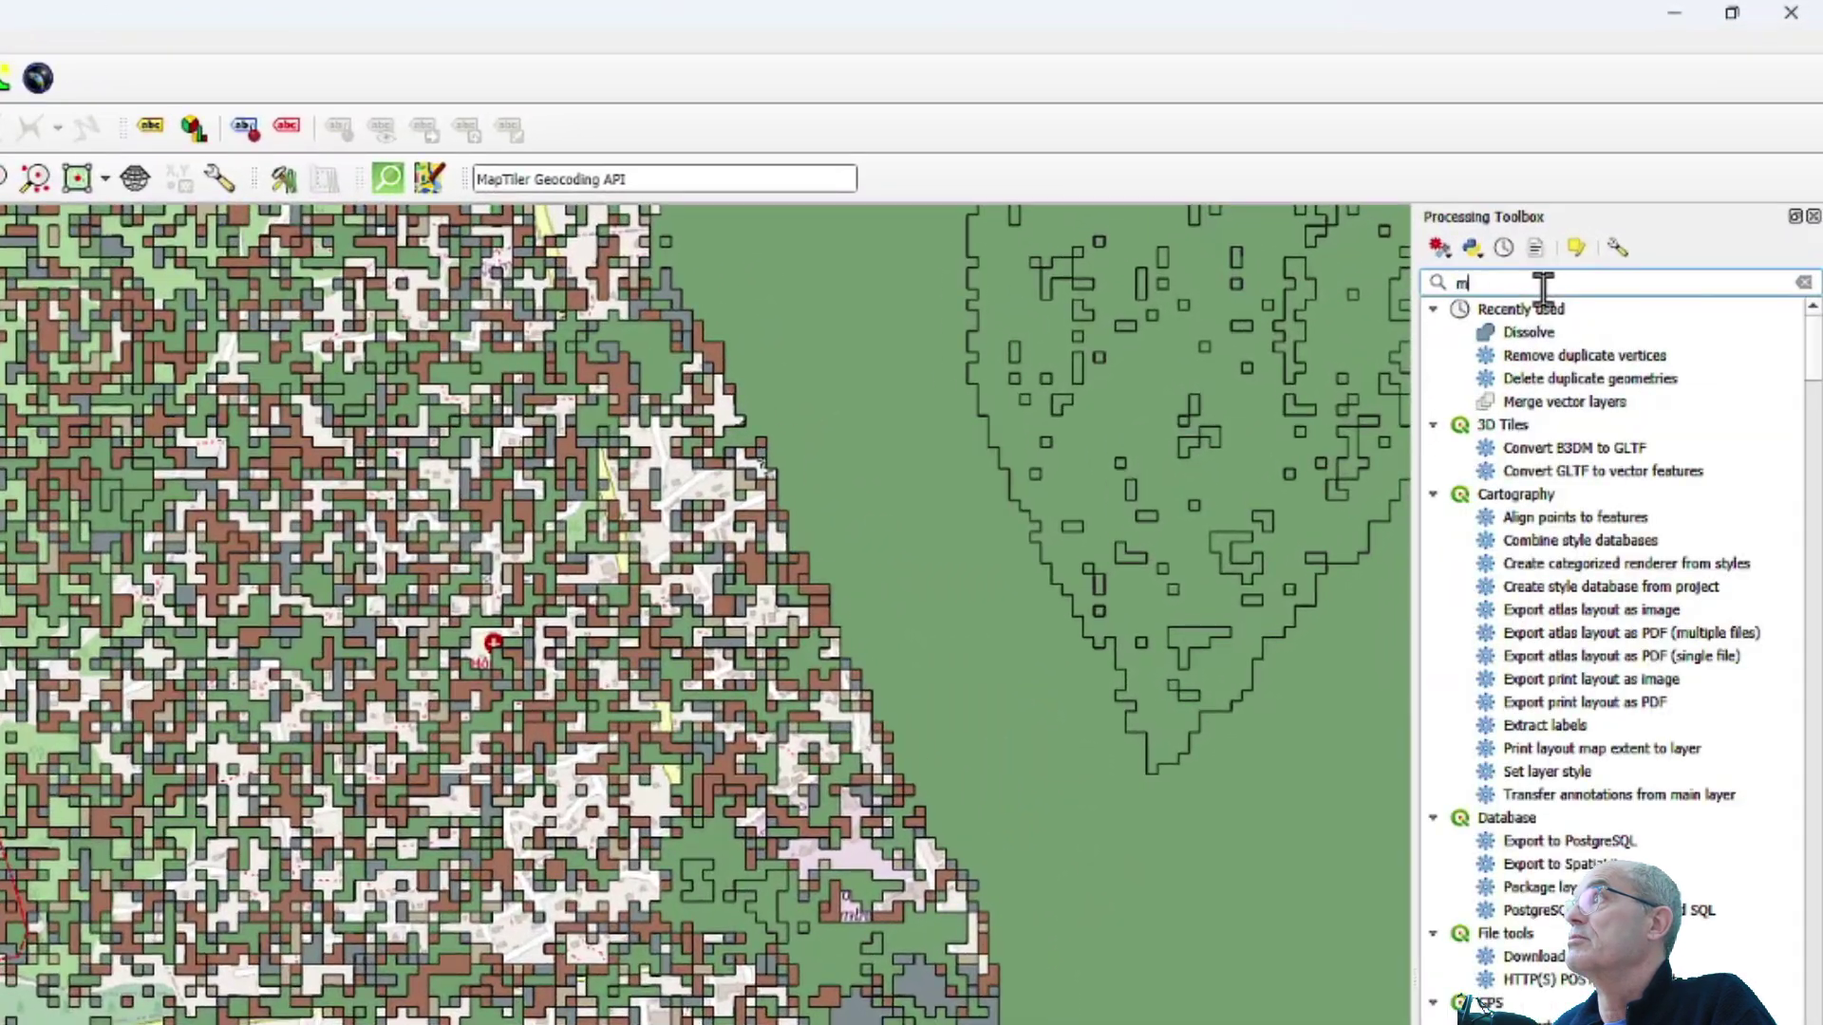
pyautogui.write('erg')
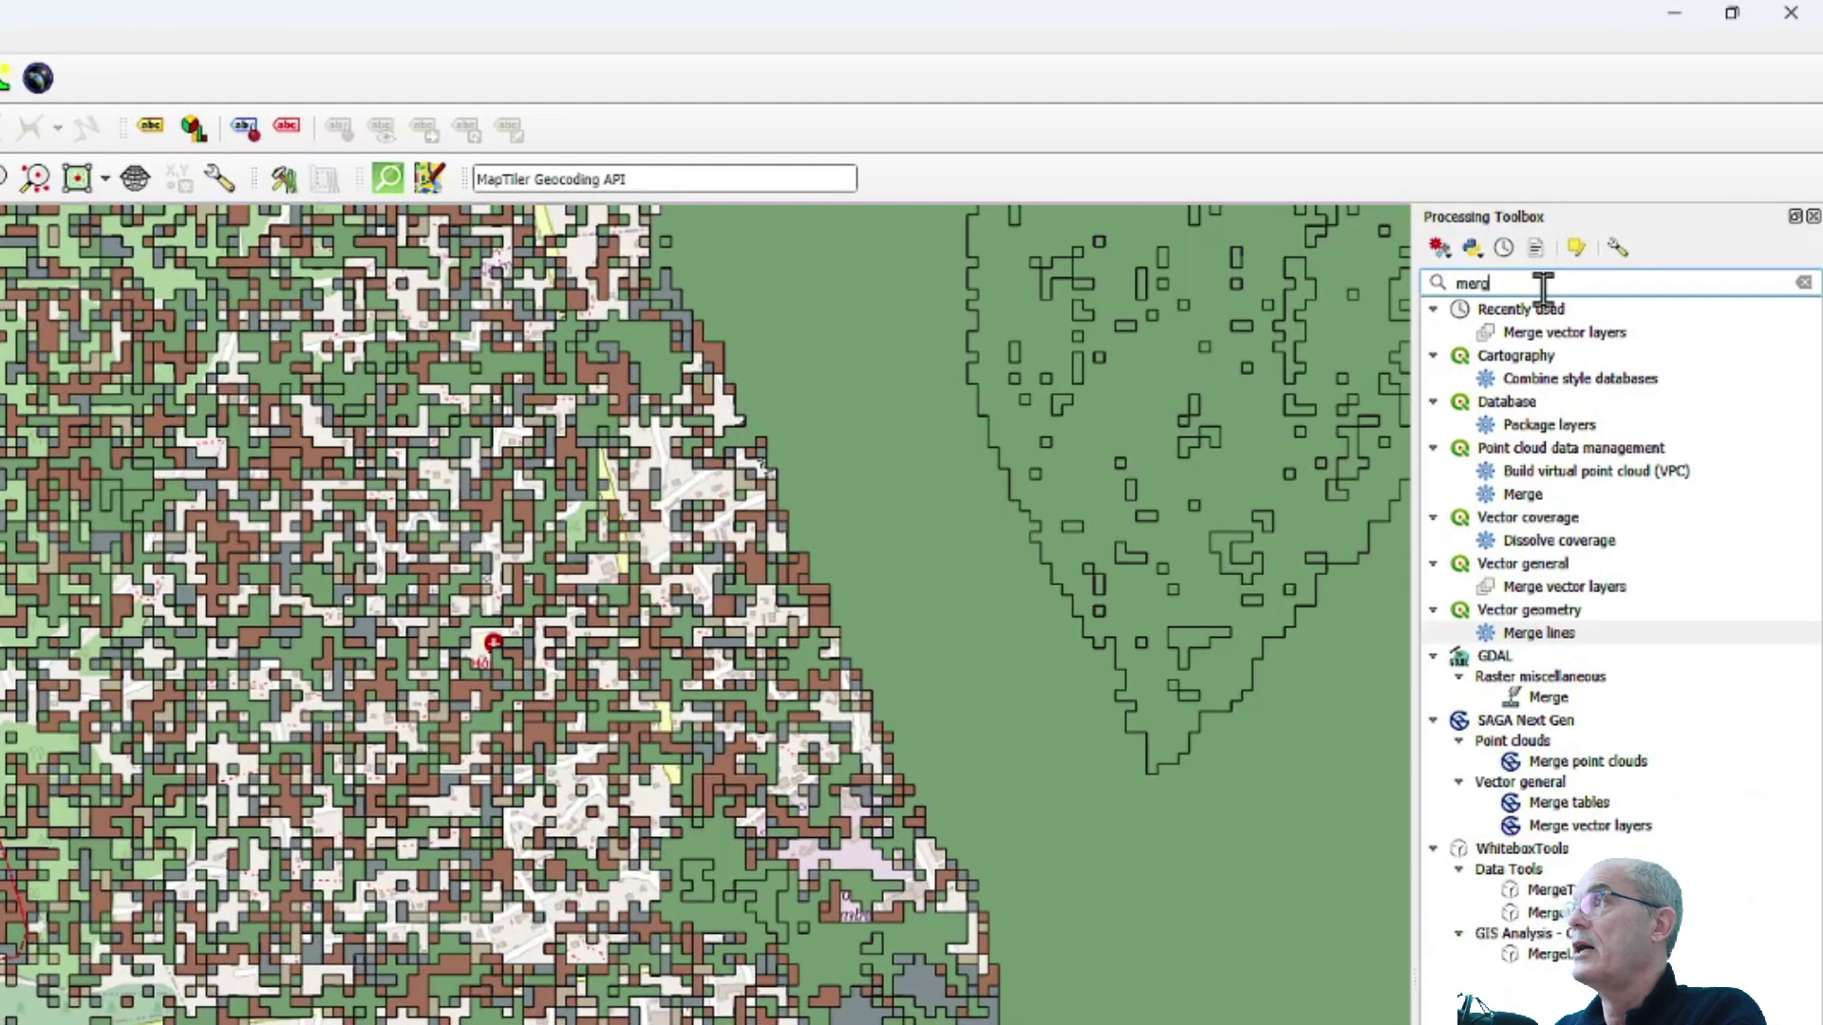
pyautogui.doubleClick(1547, 336)
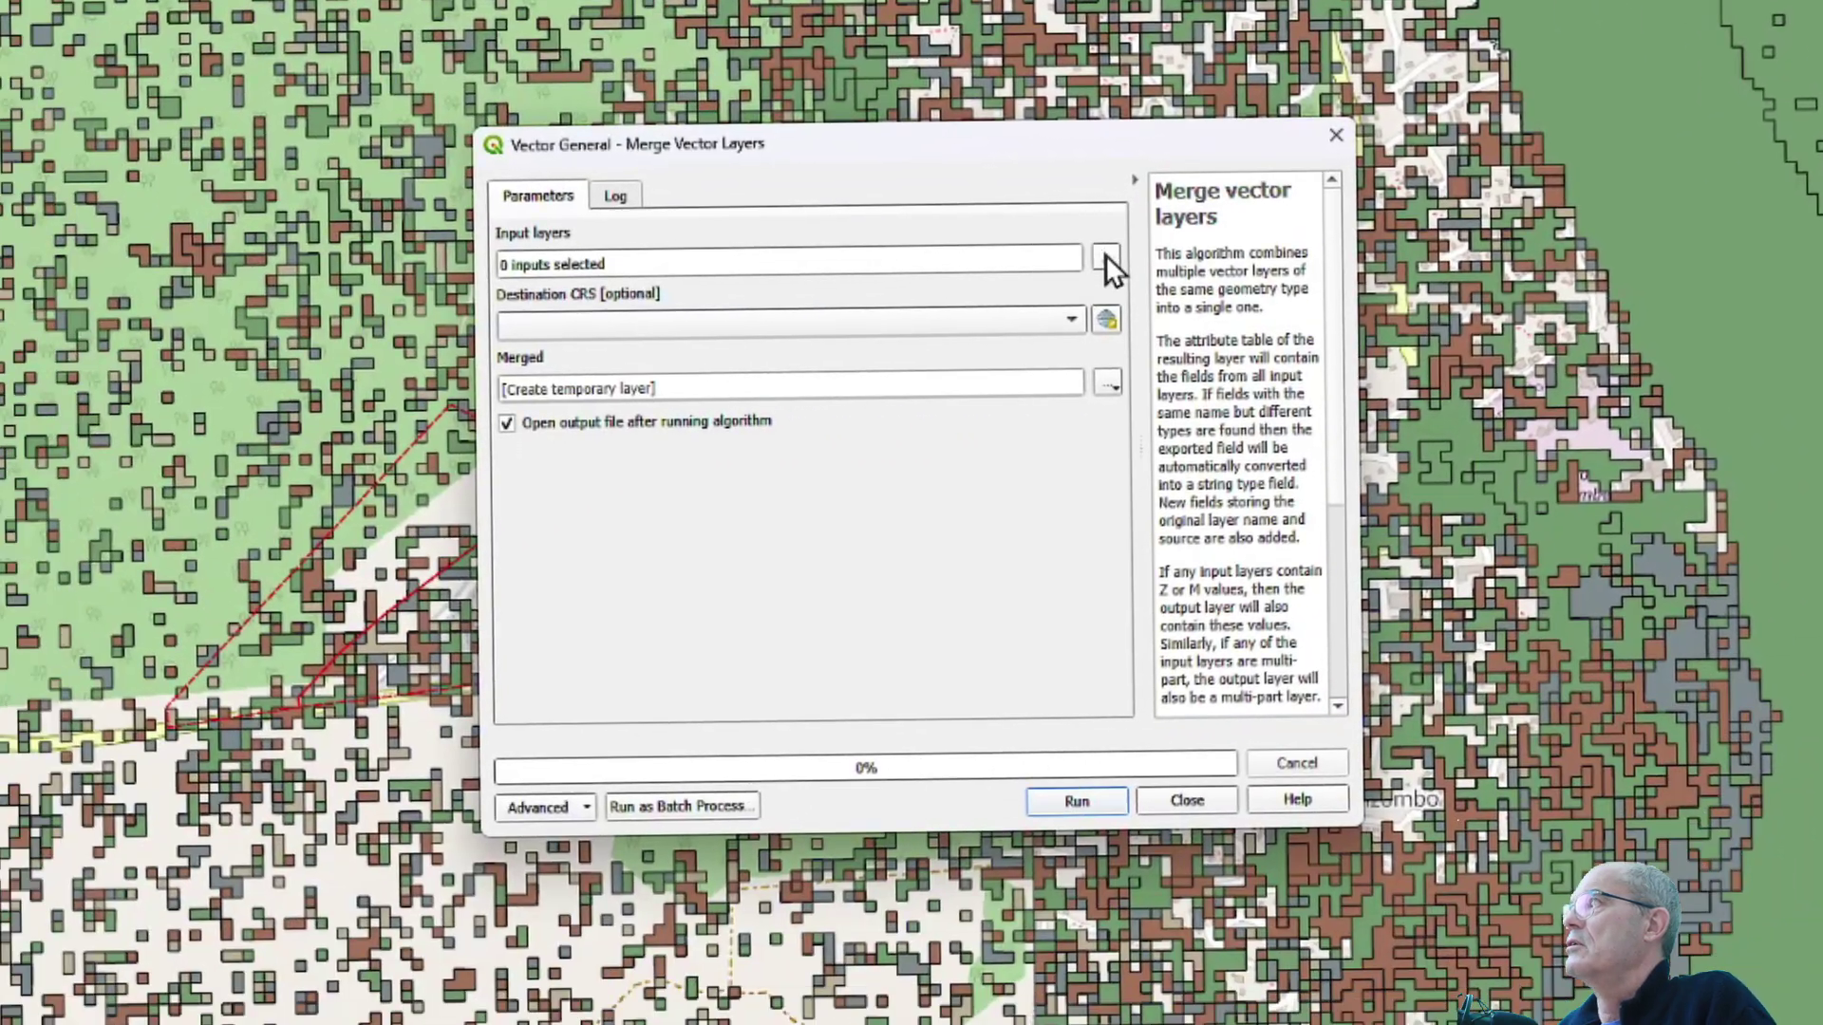
pyautogui.click(356, 655)
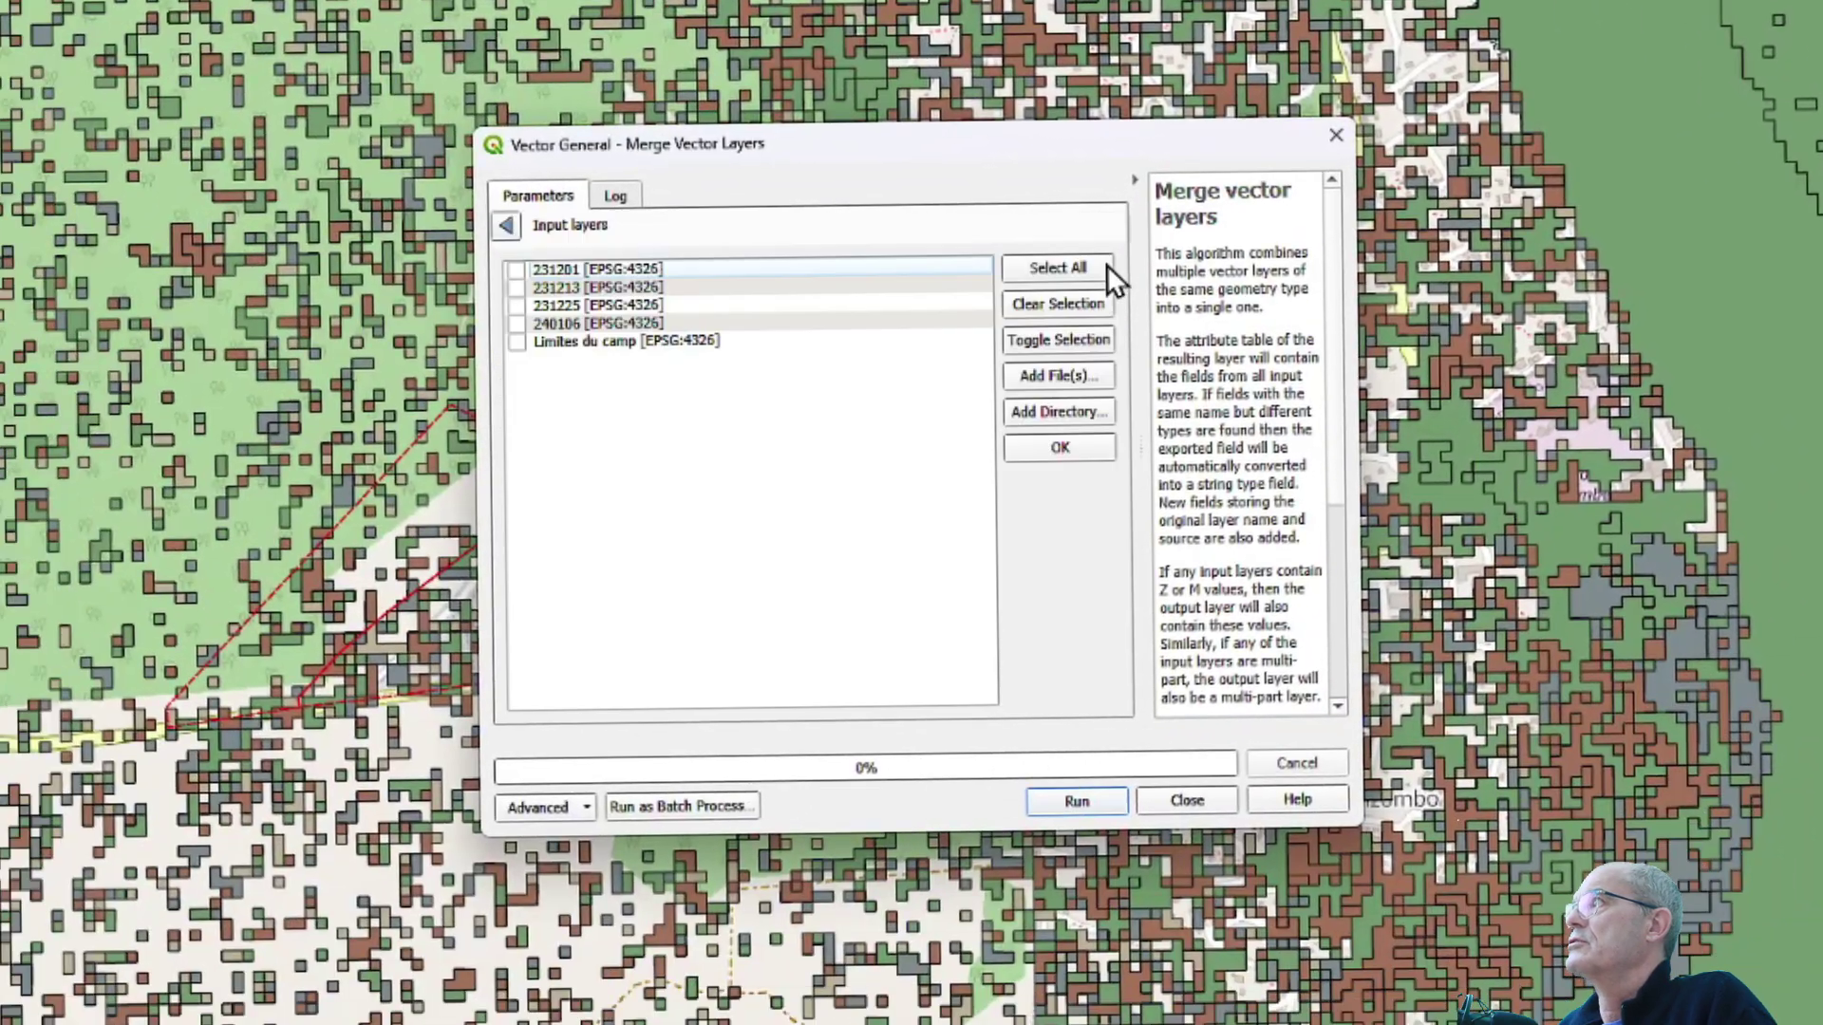
pyautogui.click(520, 306)
pyautogui.click(516, 323)
pyautogui.click(1076, 800)
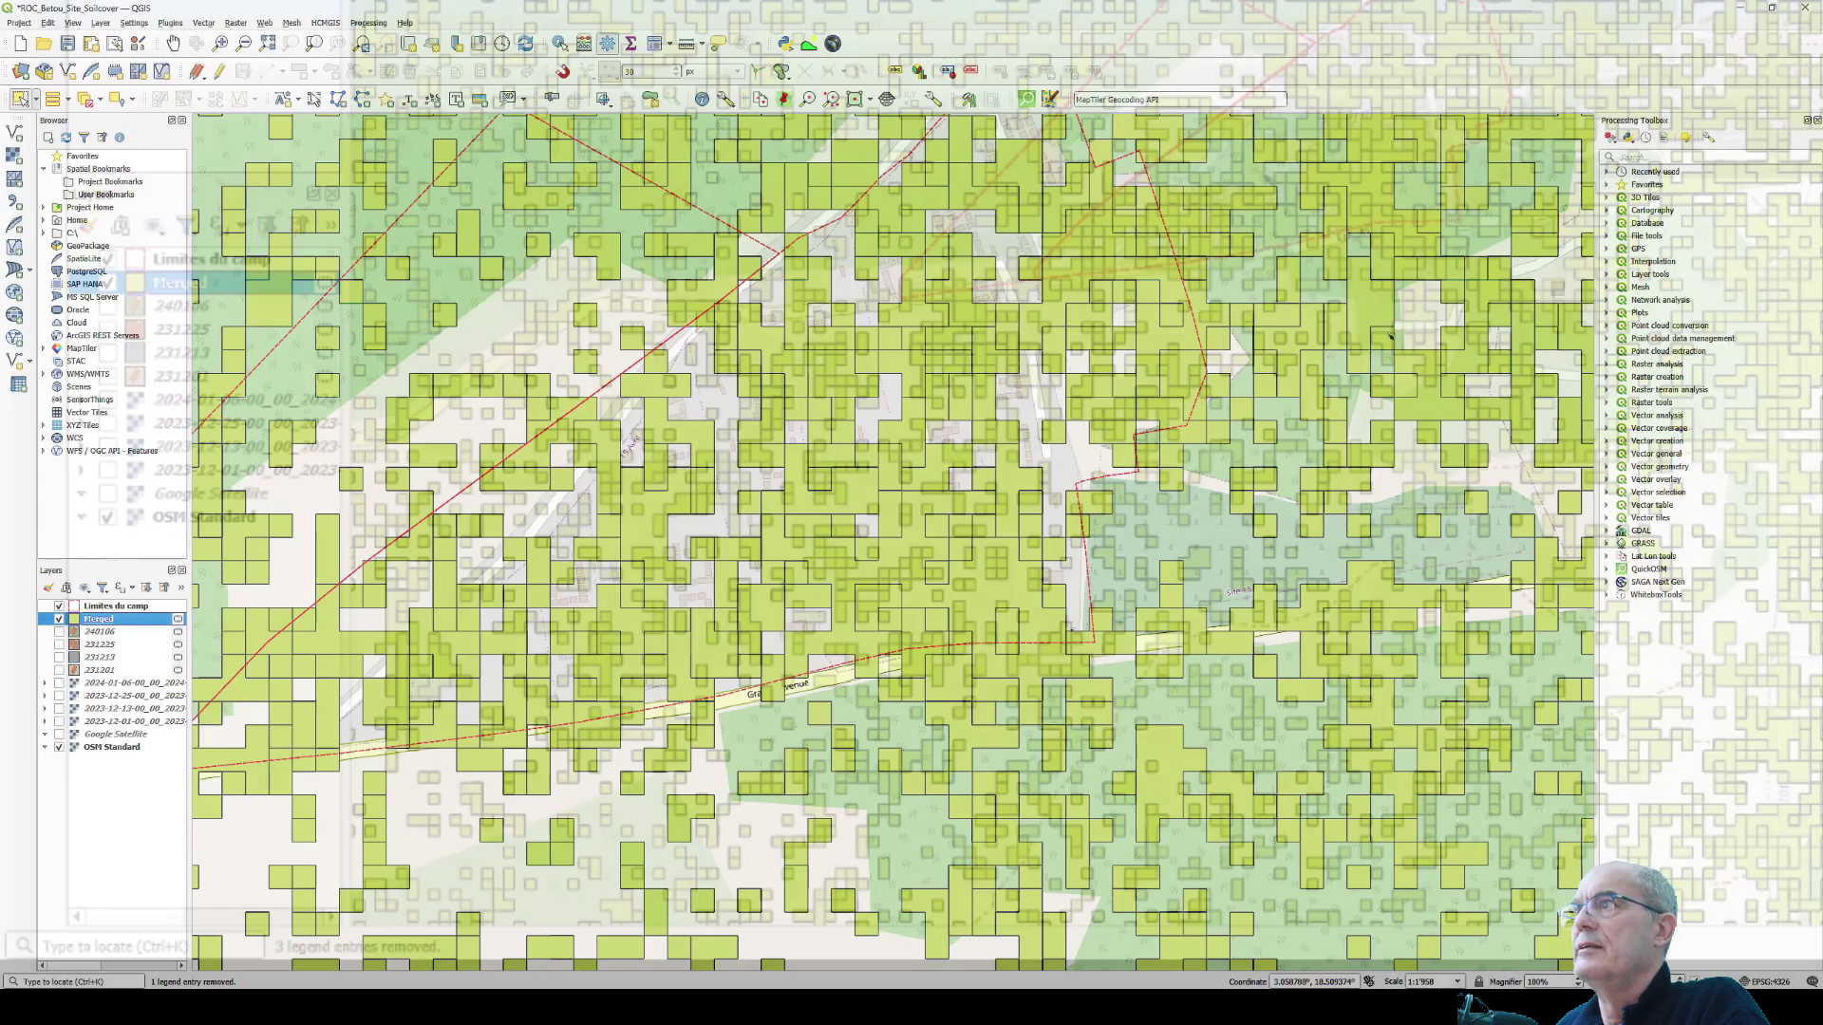
# - Run the Dissolve tool on the Merged layer to combine its polygons into a temporary layer
pyautogui.scroll(2, 1384, 335)
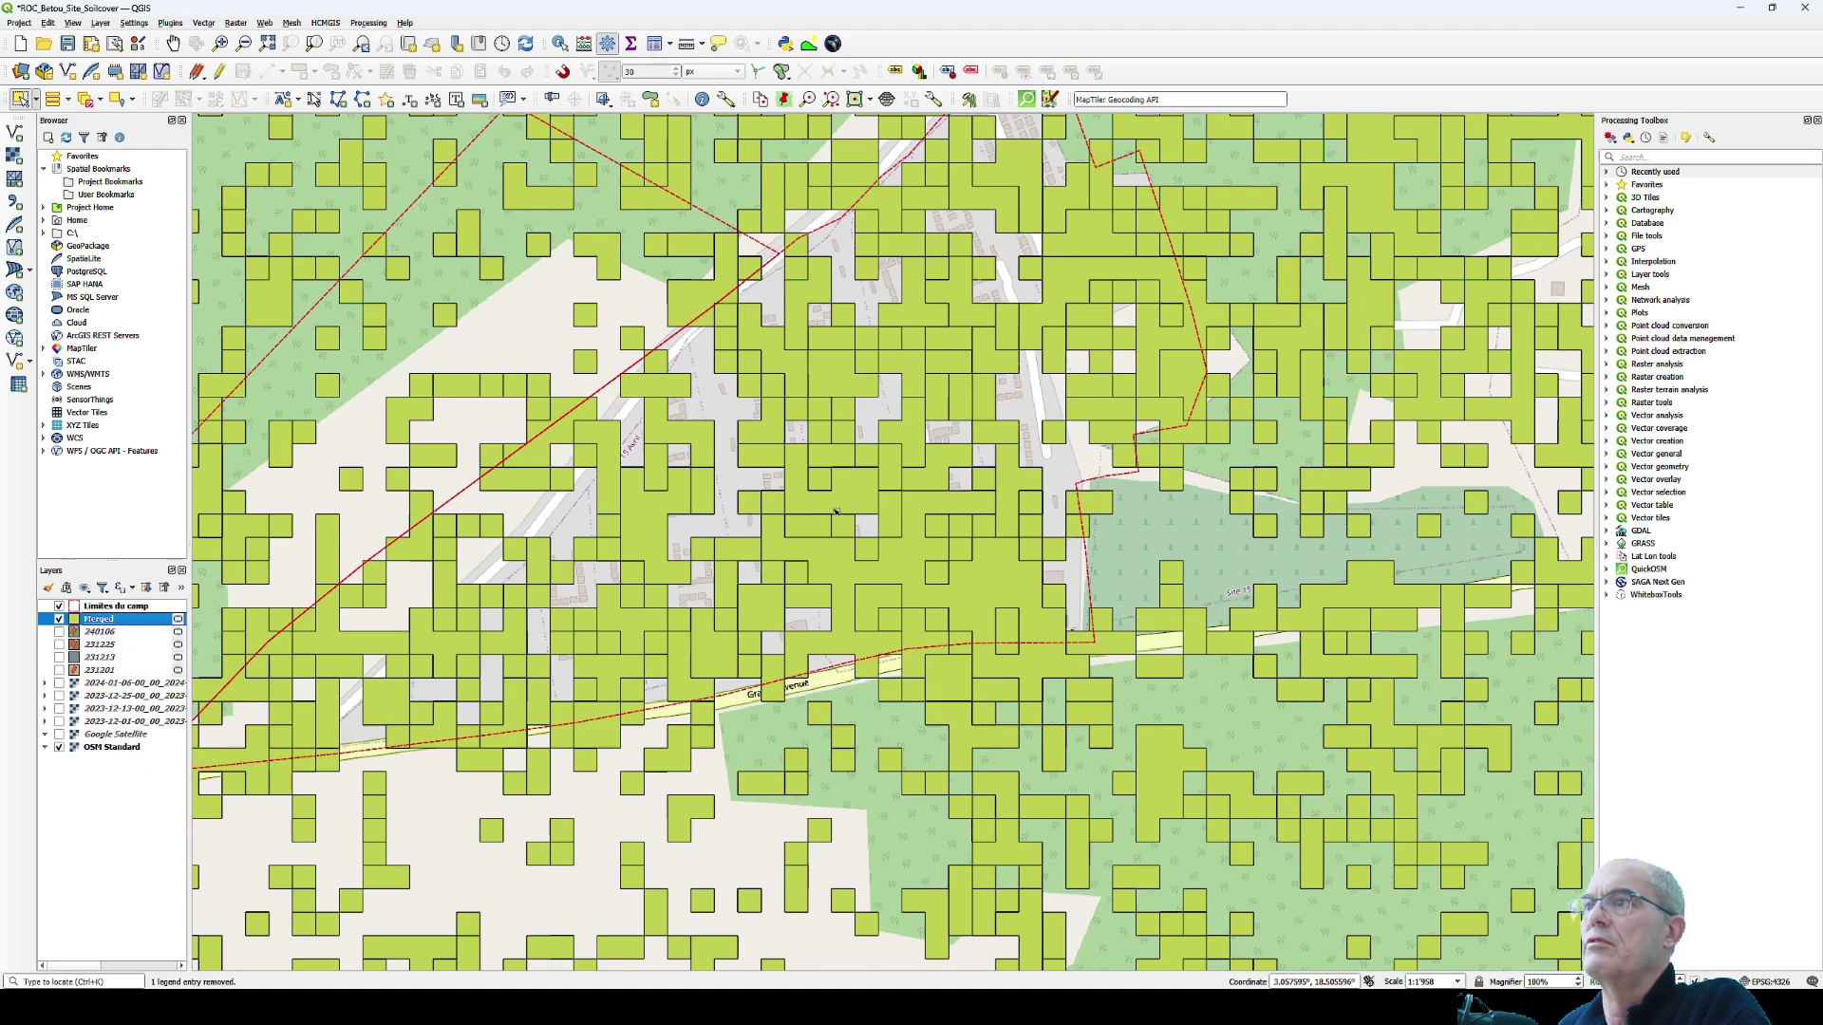
pyautogui.click(1671, 158)
pyautogui.write('disso')
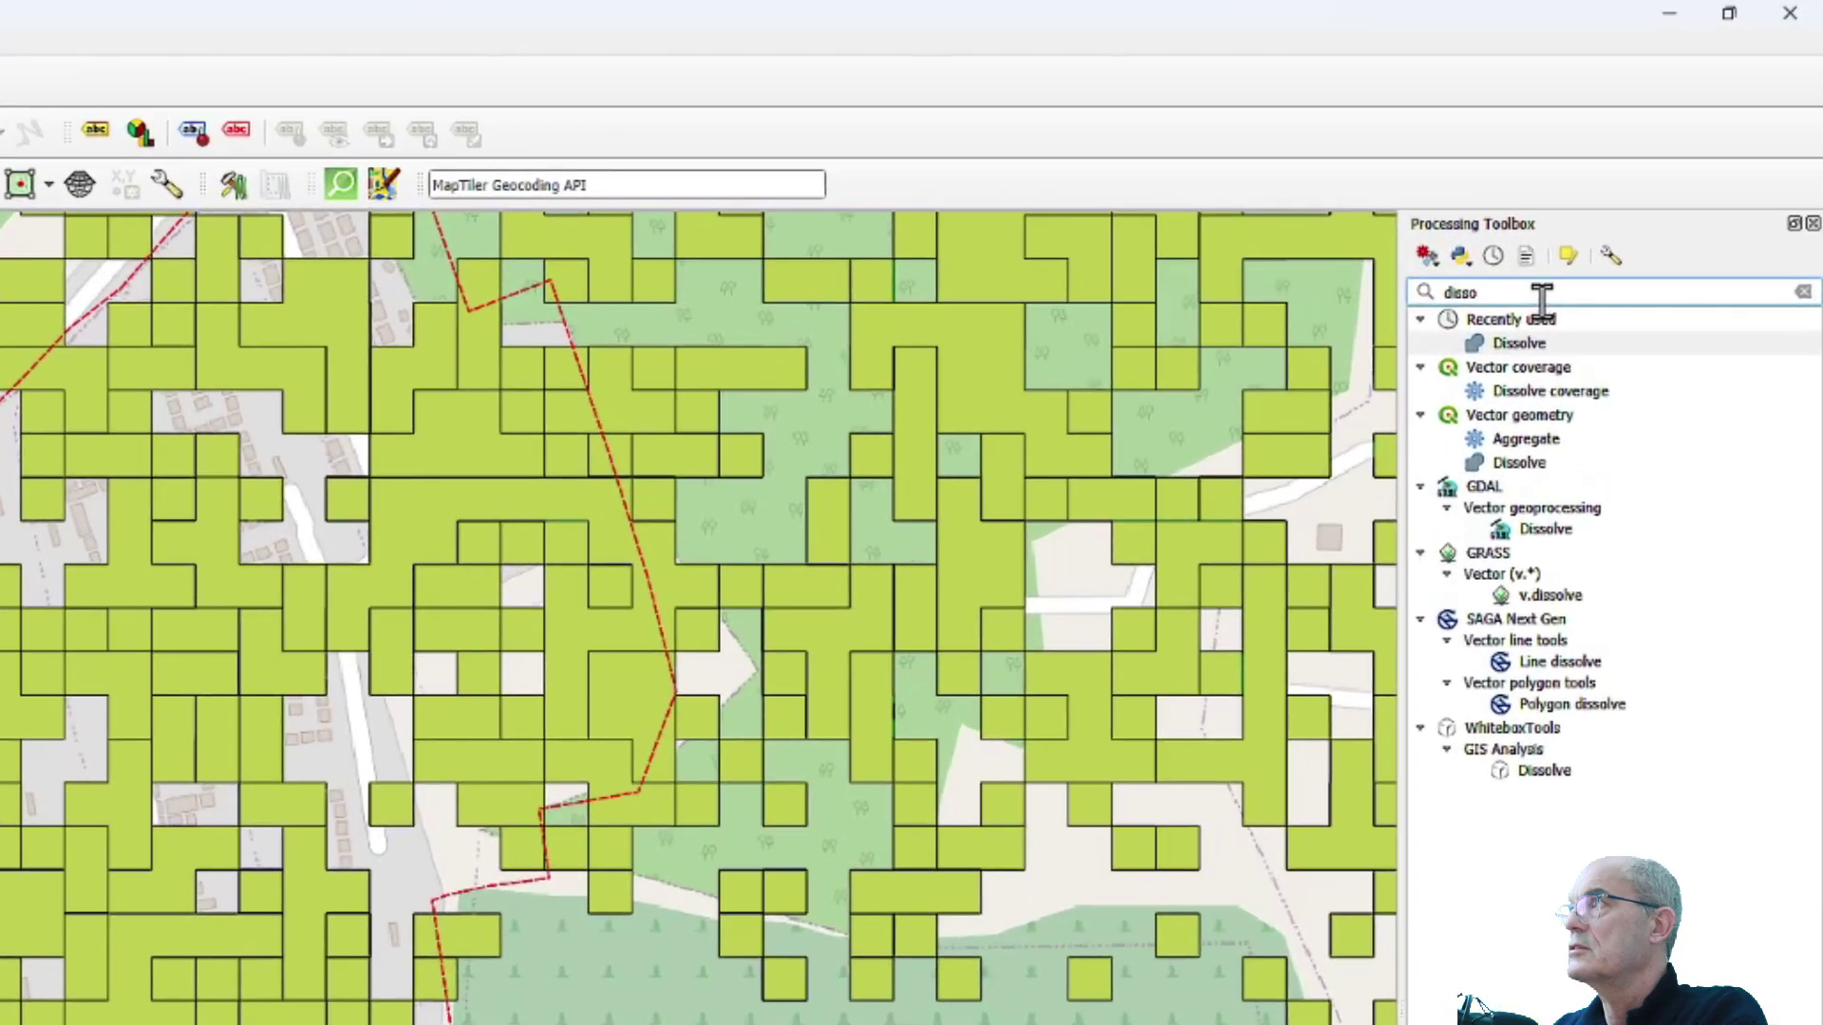
pyautogui.doubleClick(1528, 344)
pyautogui.click(649, 959)
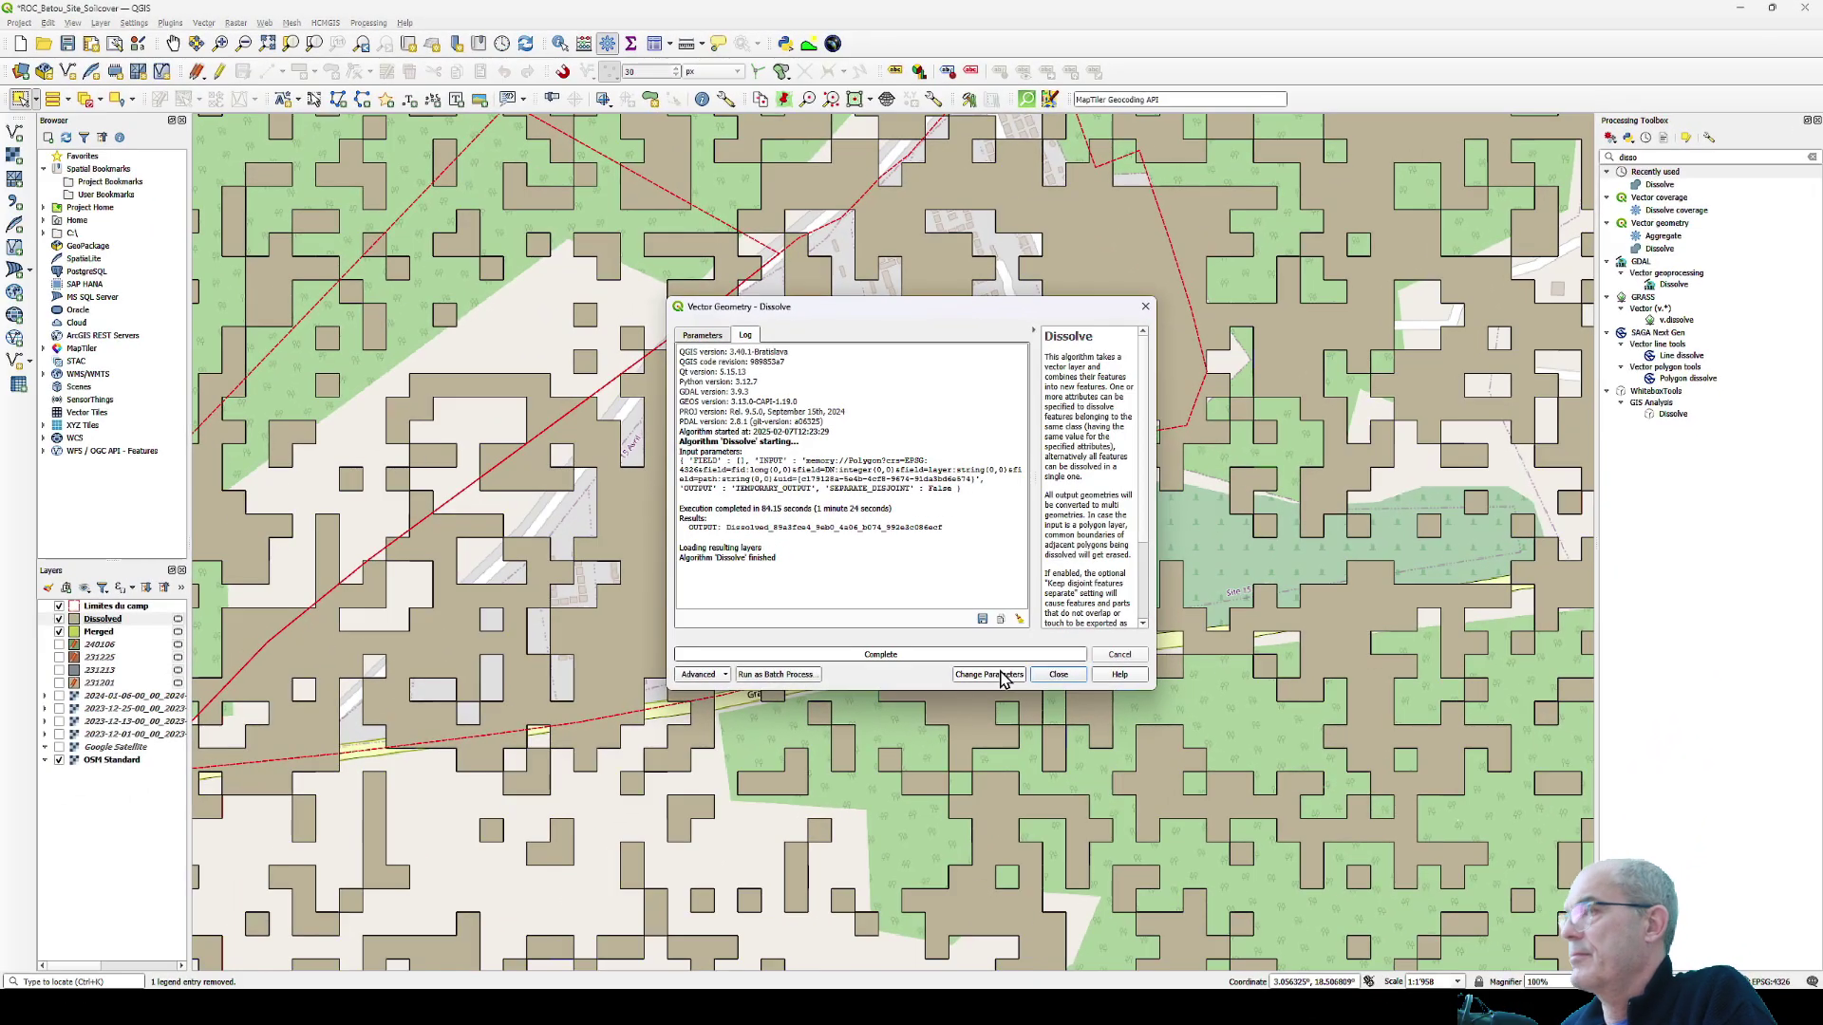
pyautogui.click(1055, 674)
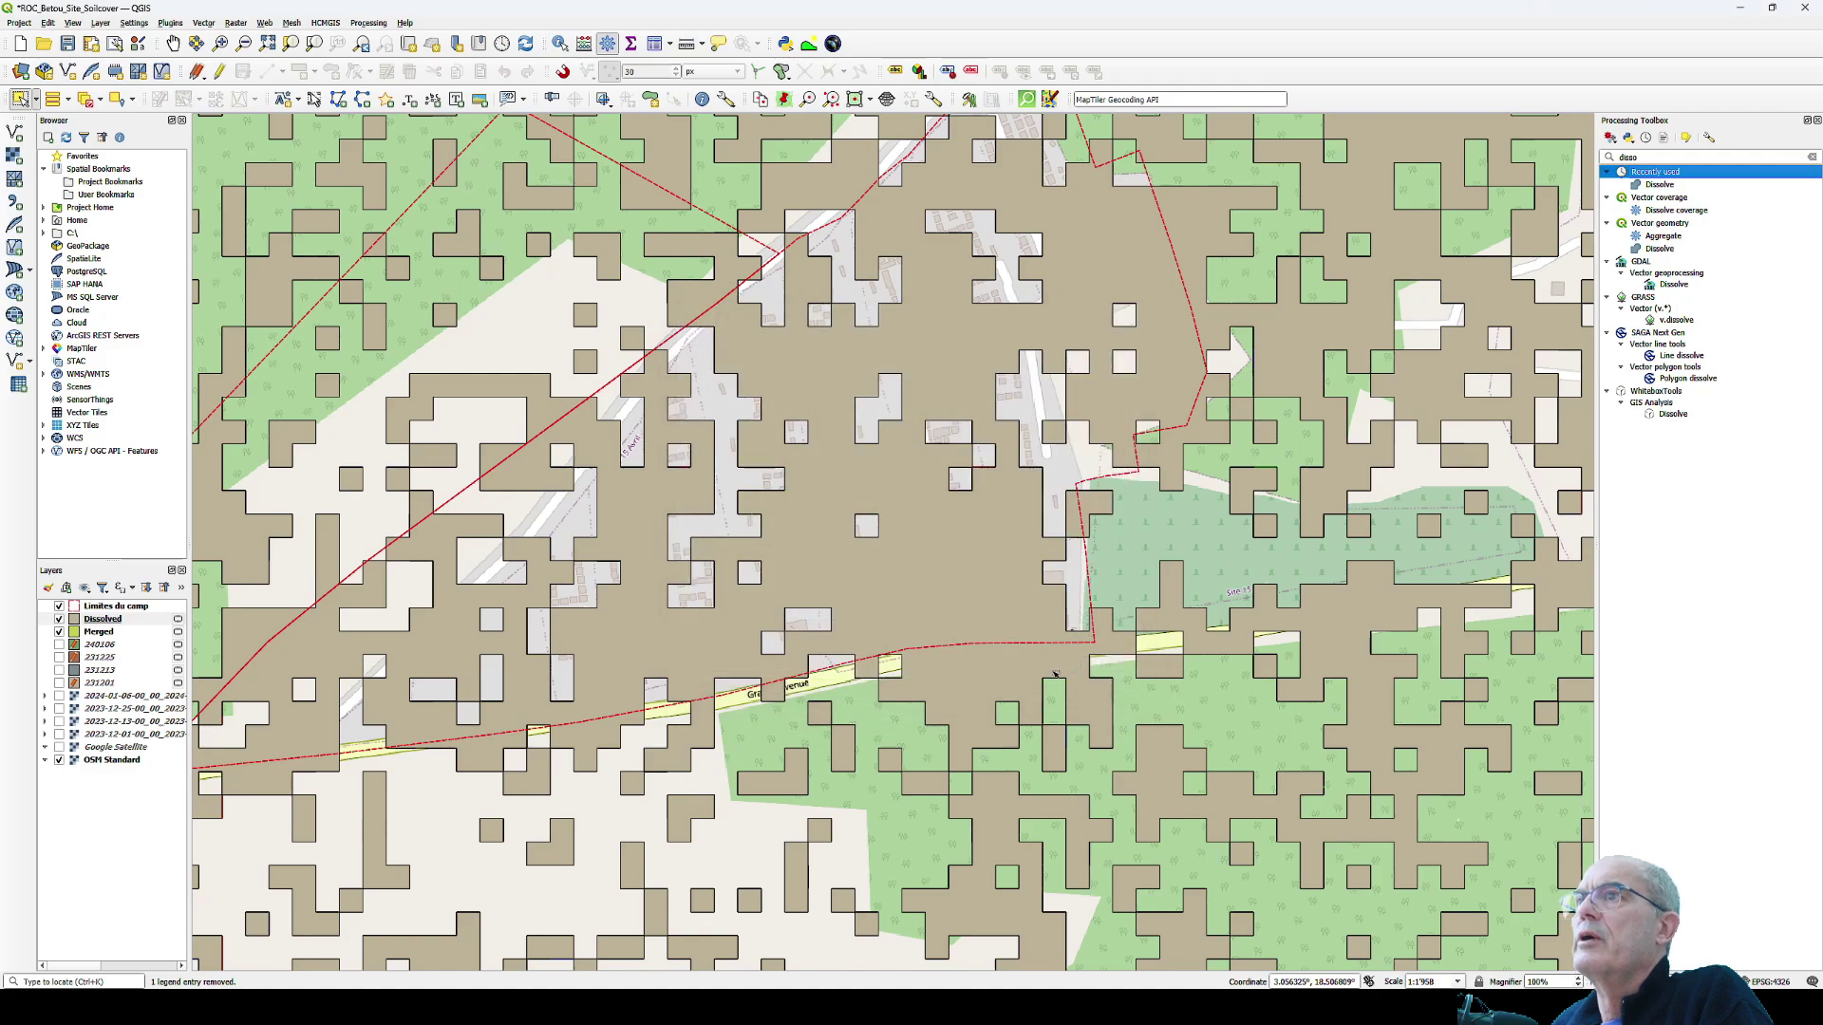
# - Smooth the Dissolved layer with 1 iteration and an offset of 0.5 into a temporary layer
pyautogui.scroll(-3, 1055, 674)
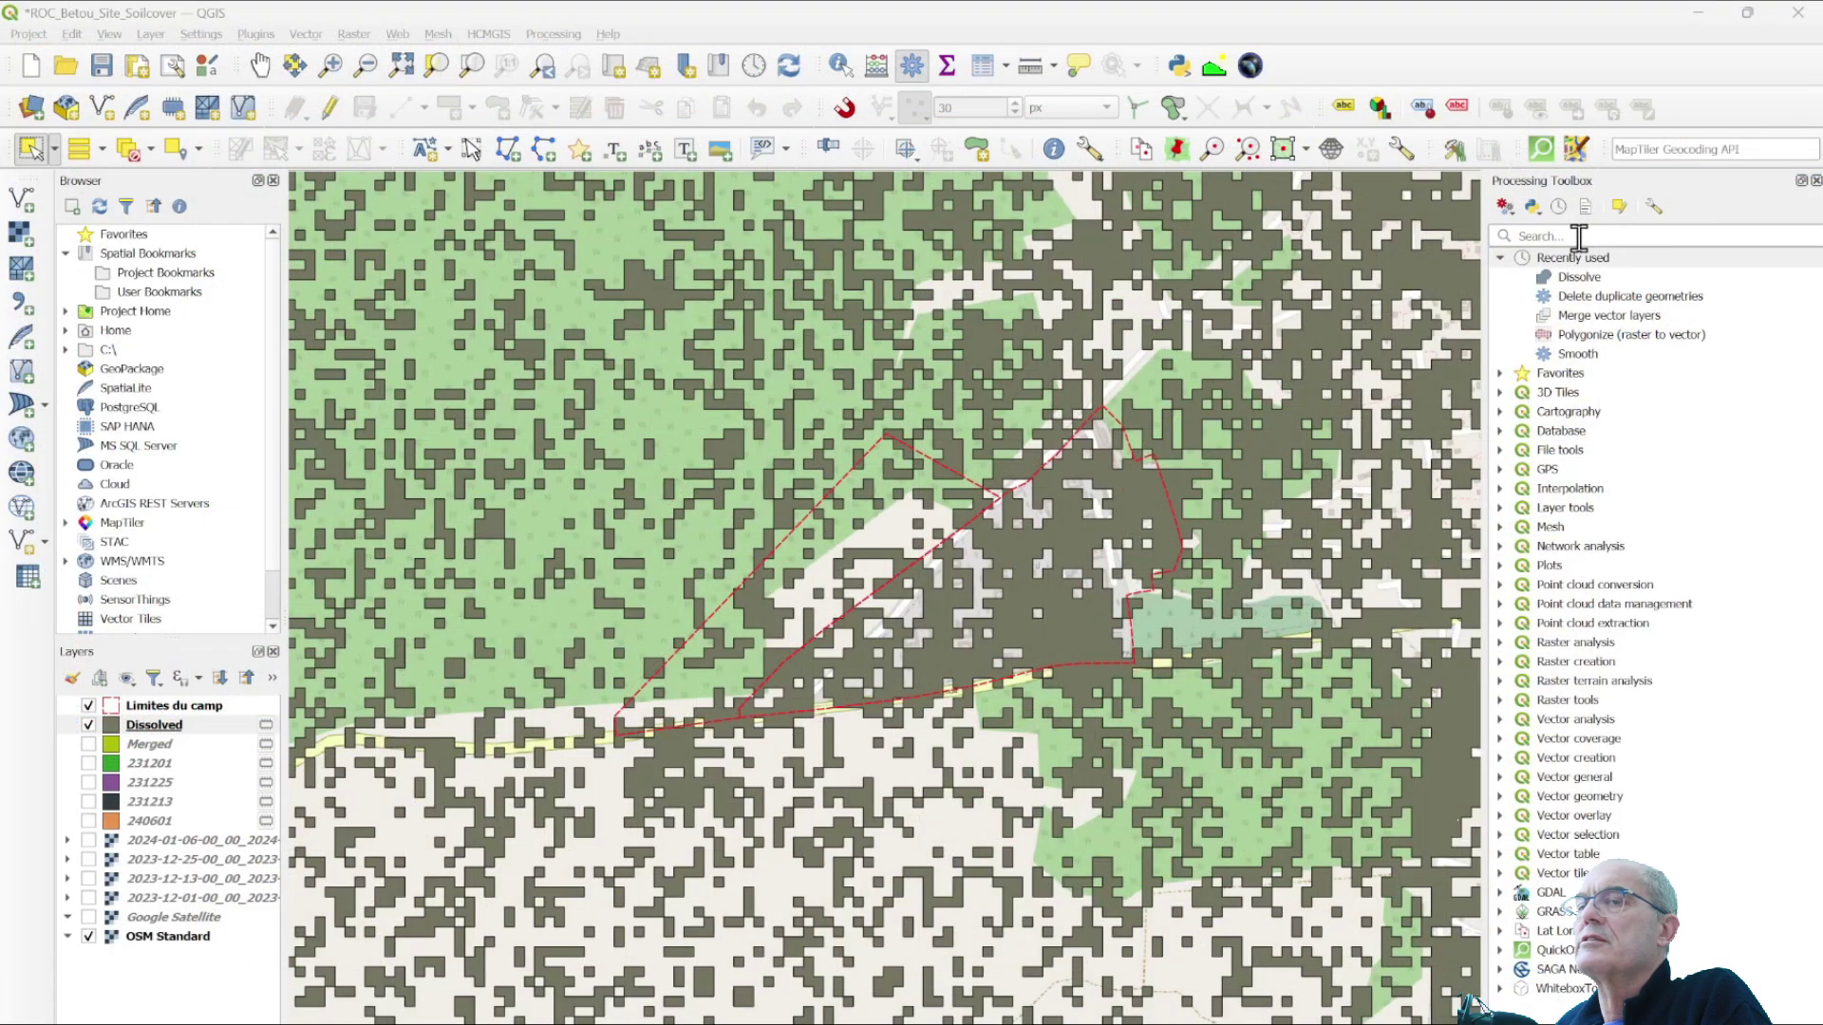
pyautogui.click(1578, 234)
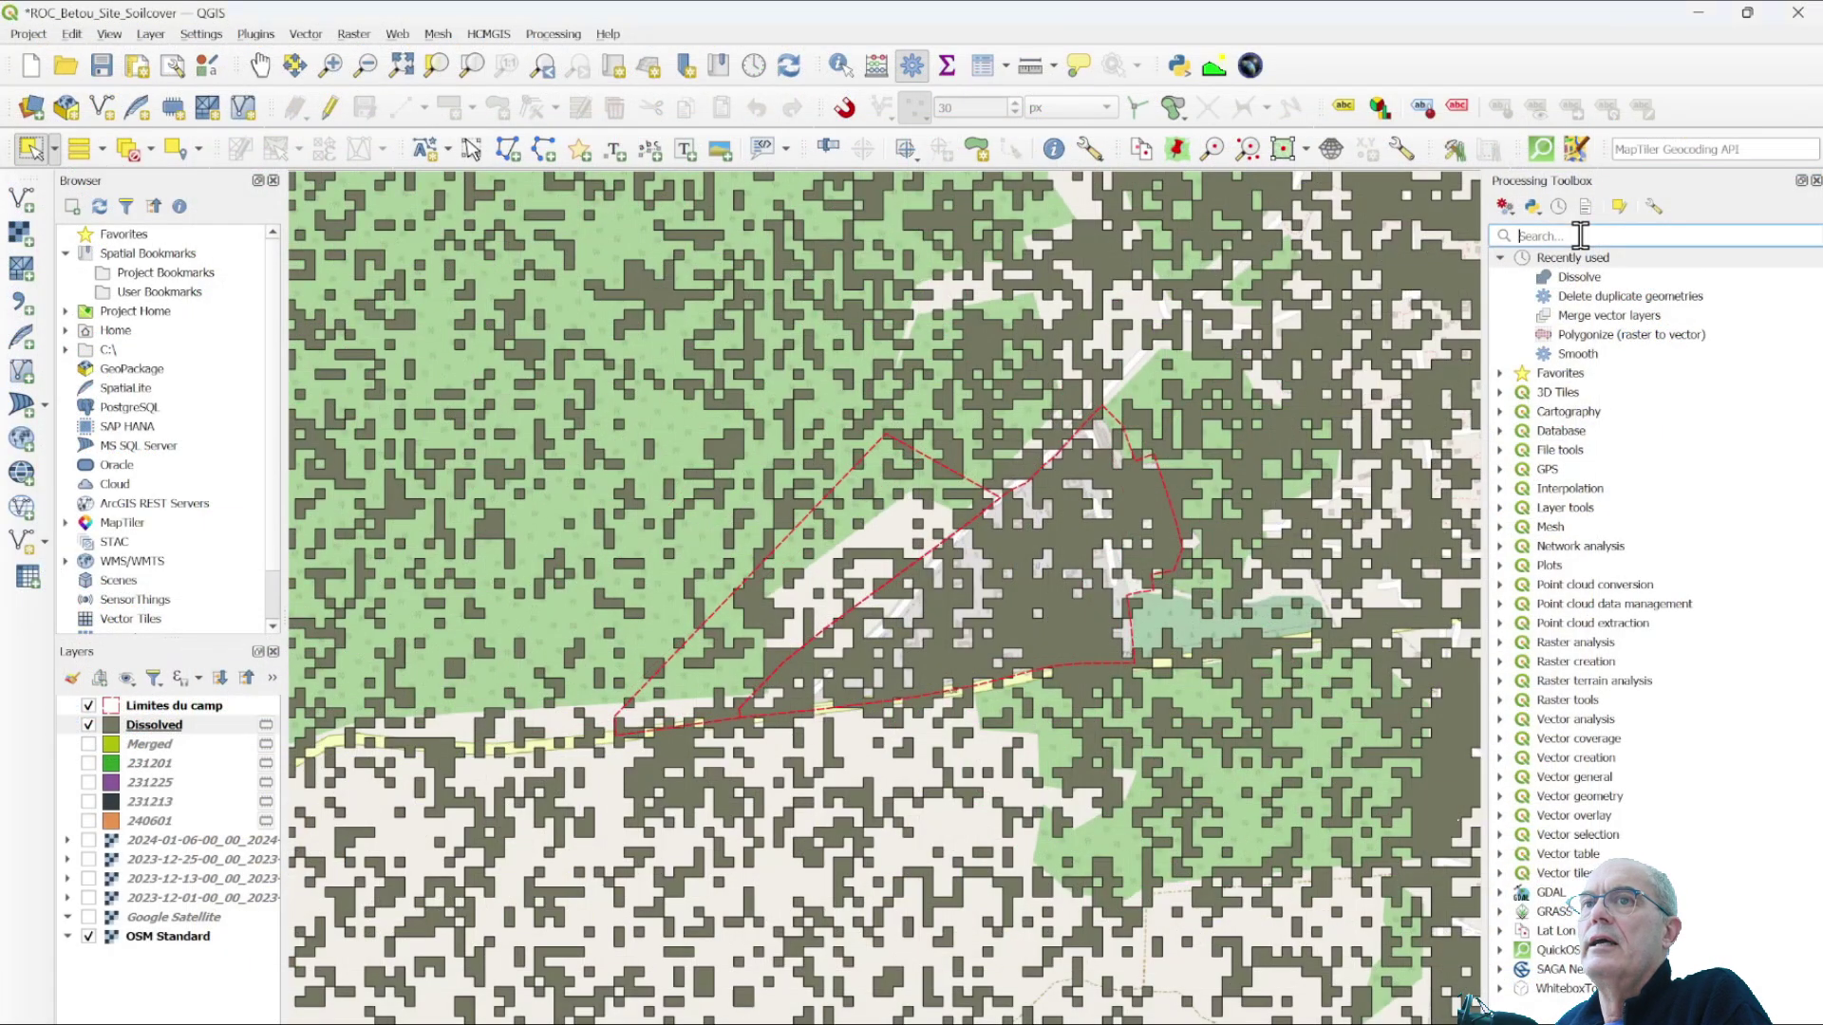
pyautogui.write('sm')
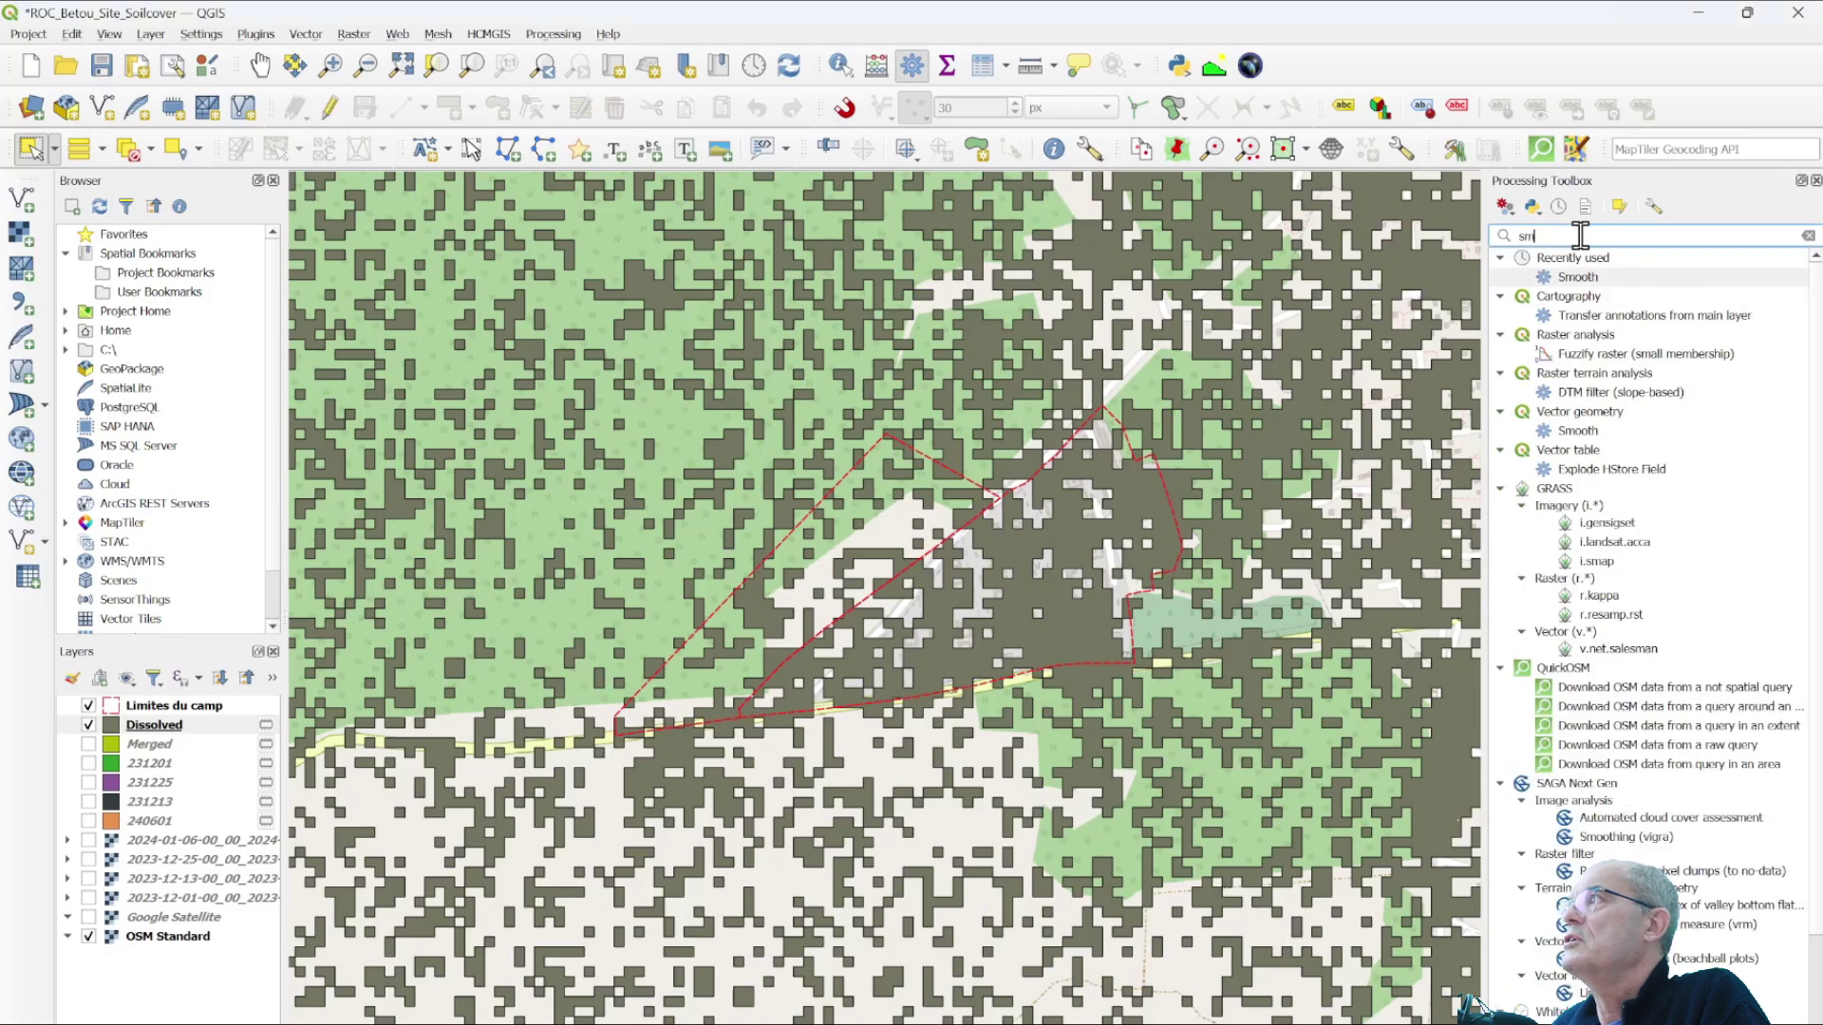
pyautogui.write('oot')
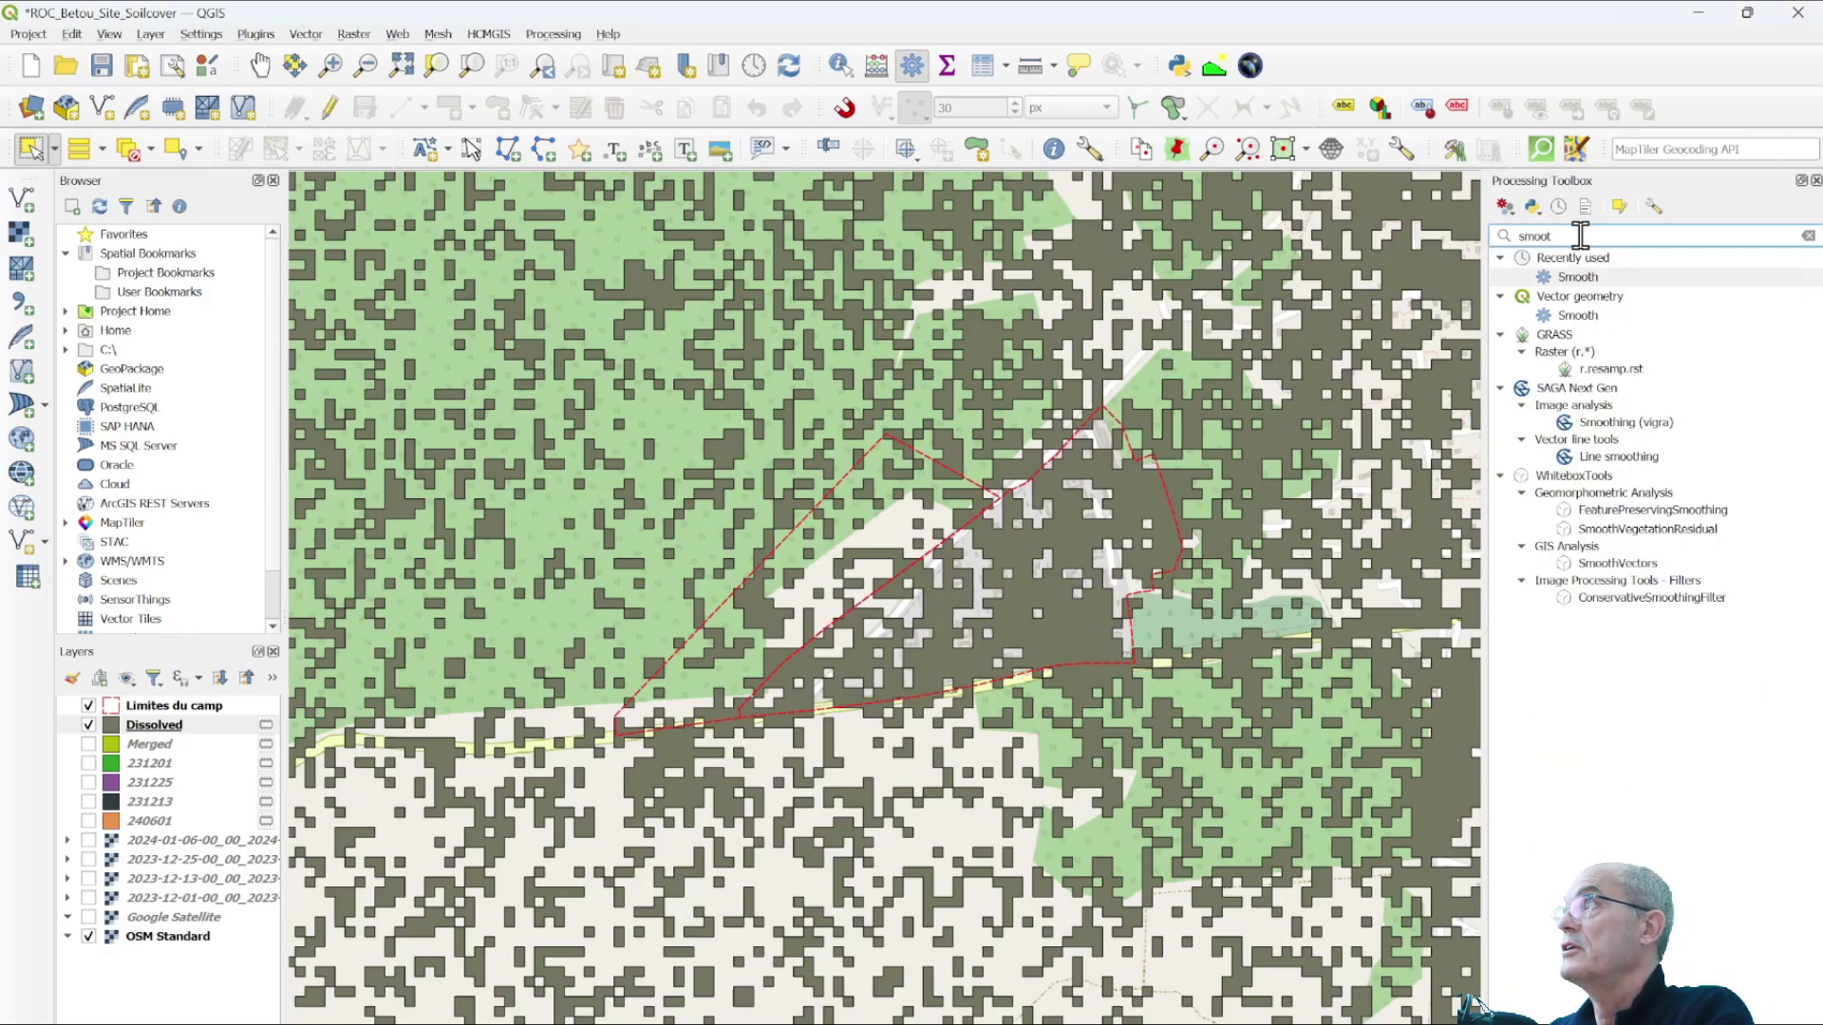
pyautogui.doubleClick(1625, 285)
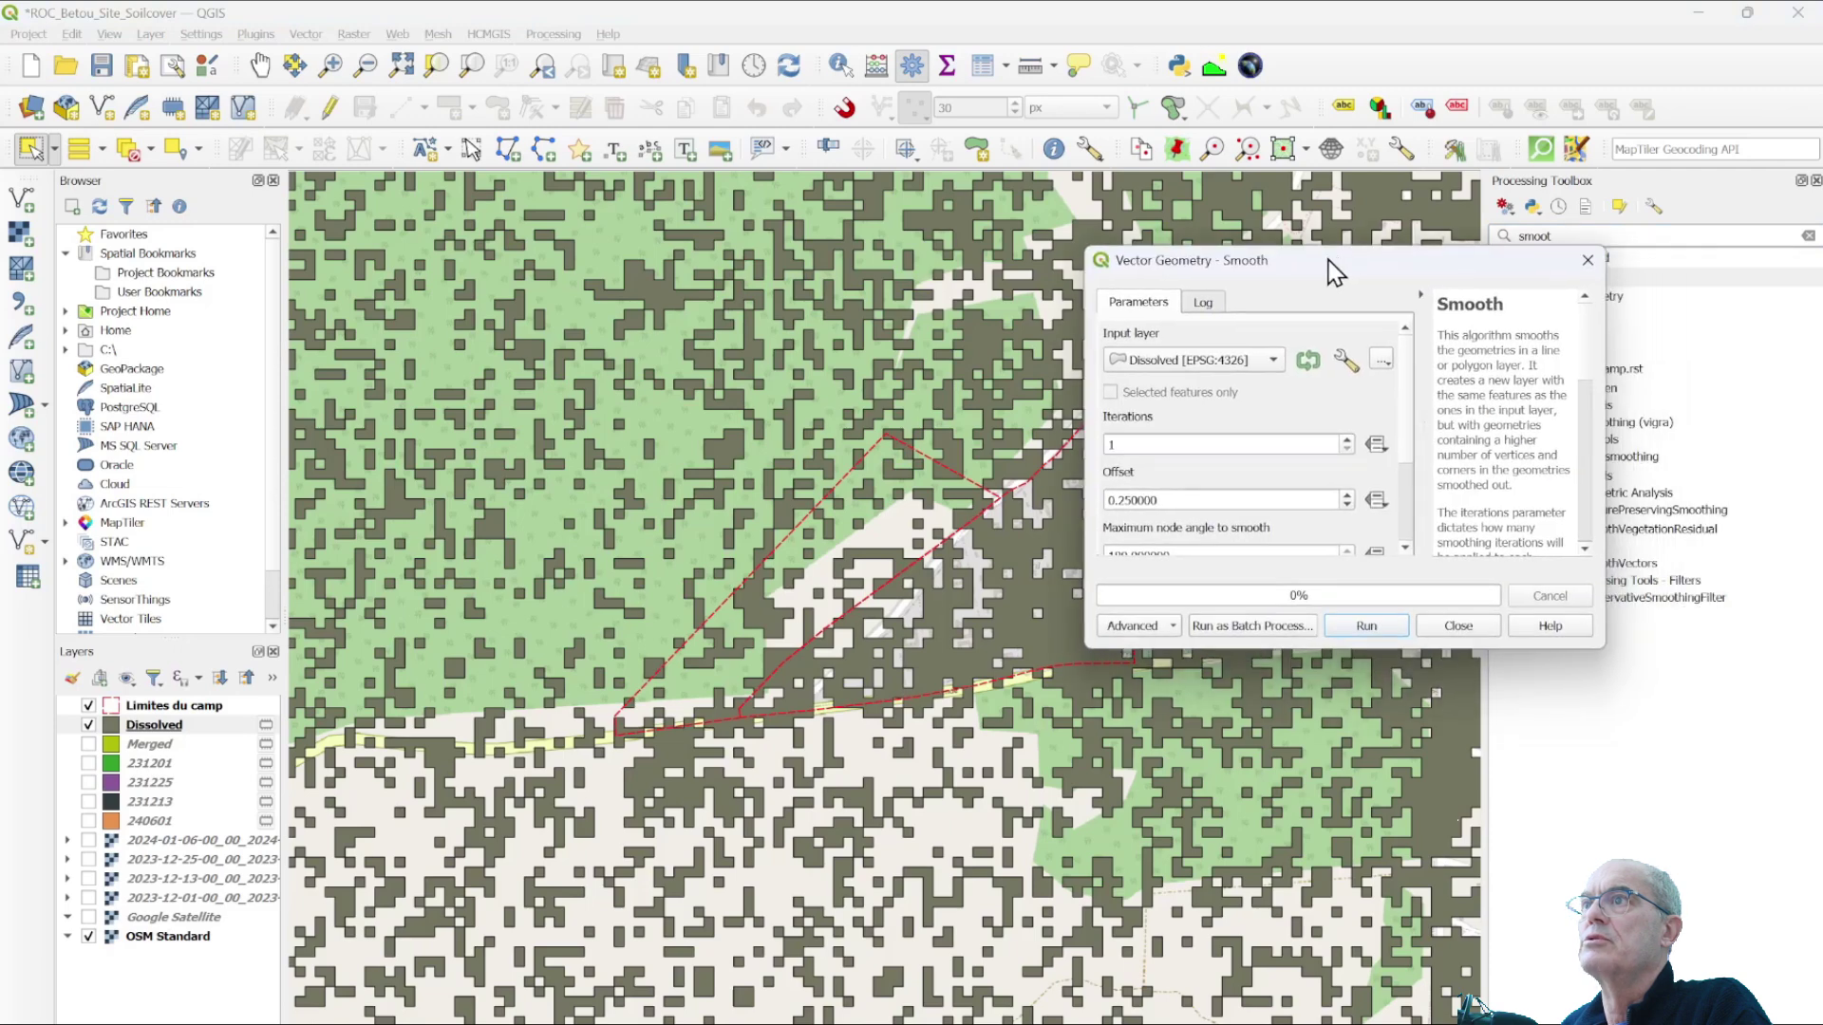
pyautogui.moveTo(1112, 513); pyautogui.dragTo(1049, 504)
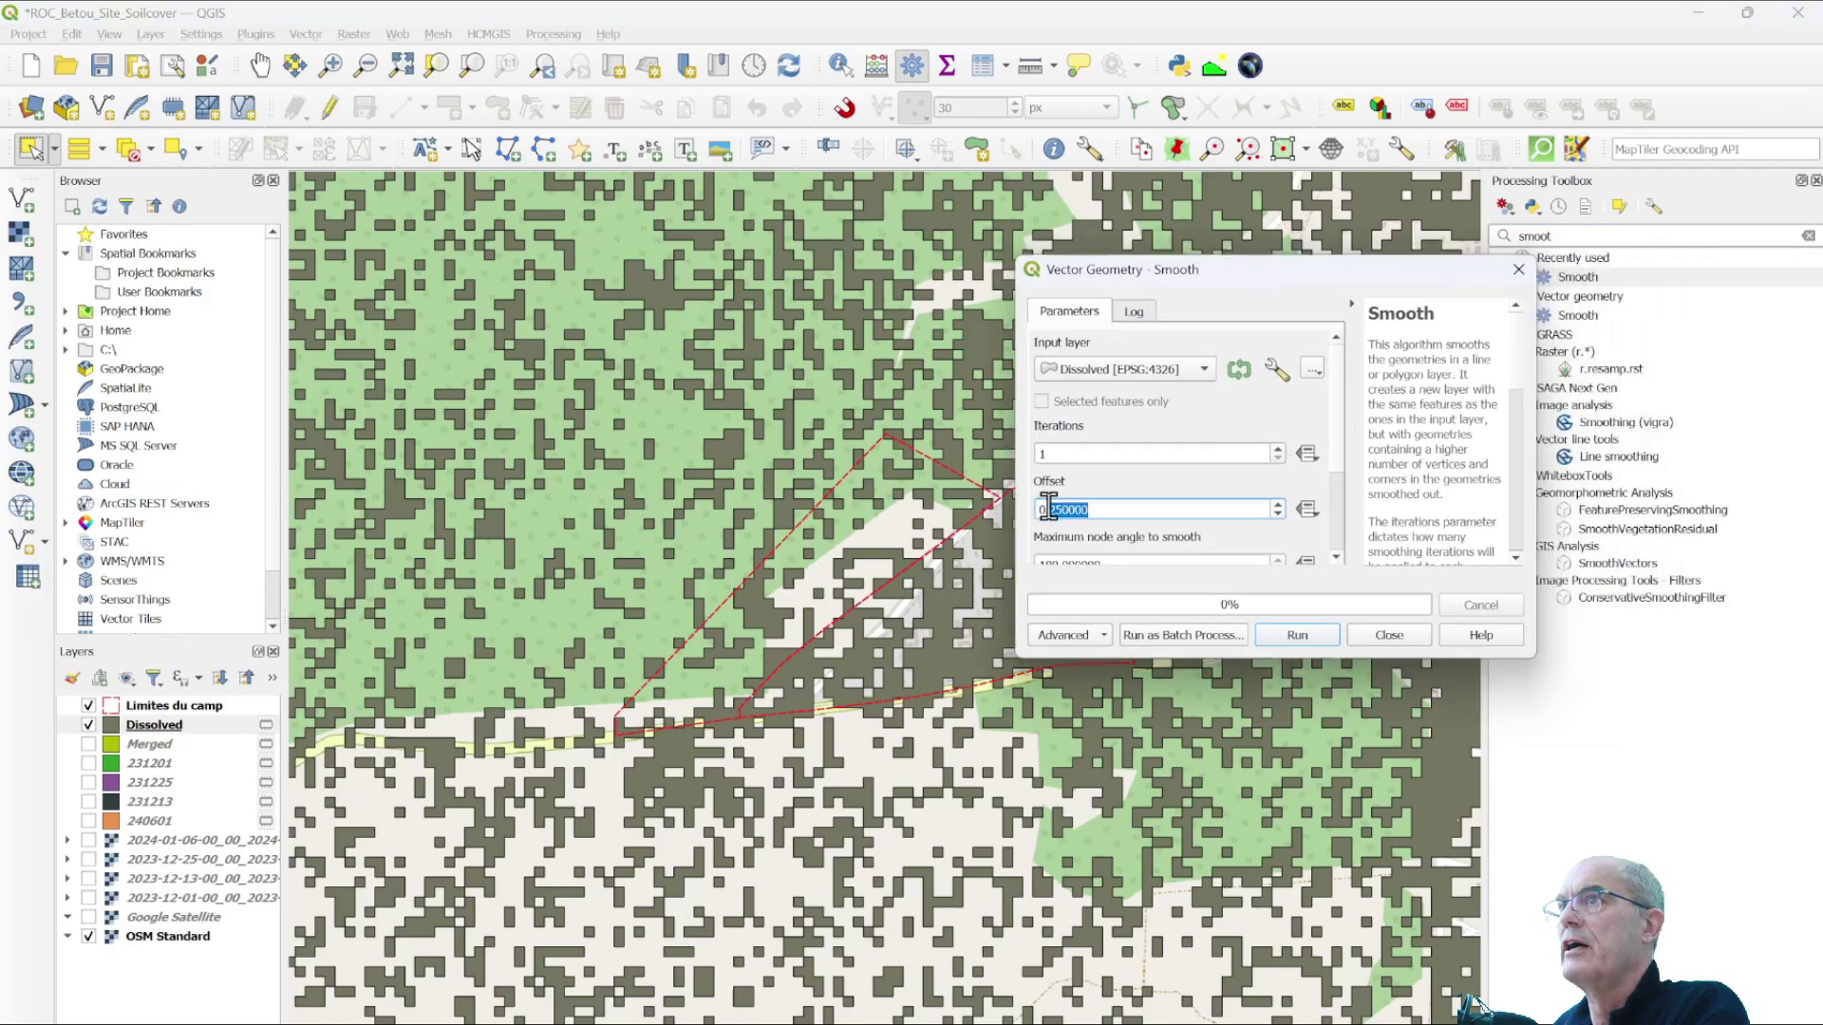
pyautogui.write('5')
pyautogui.click(1317, 638)
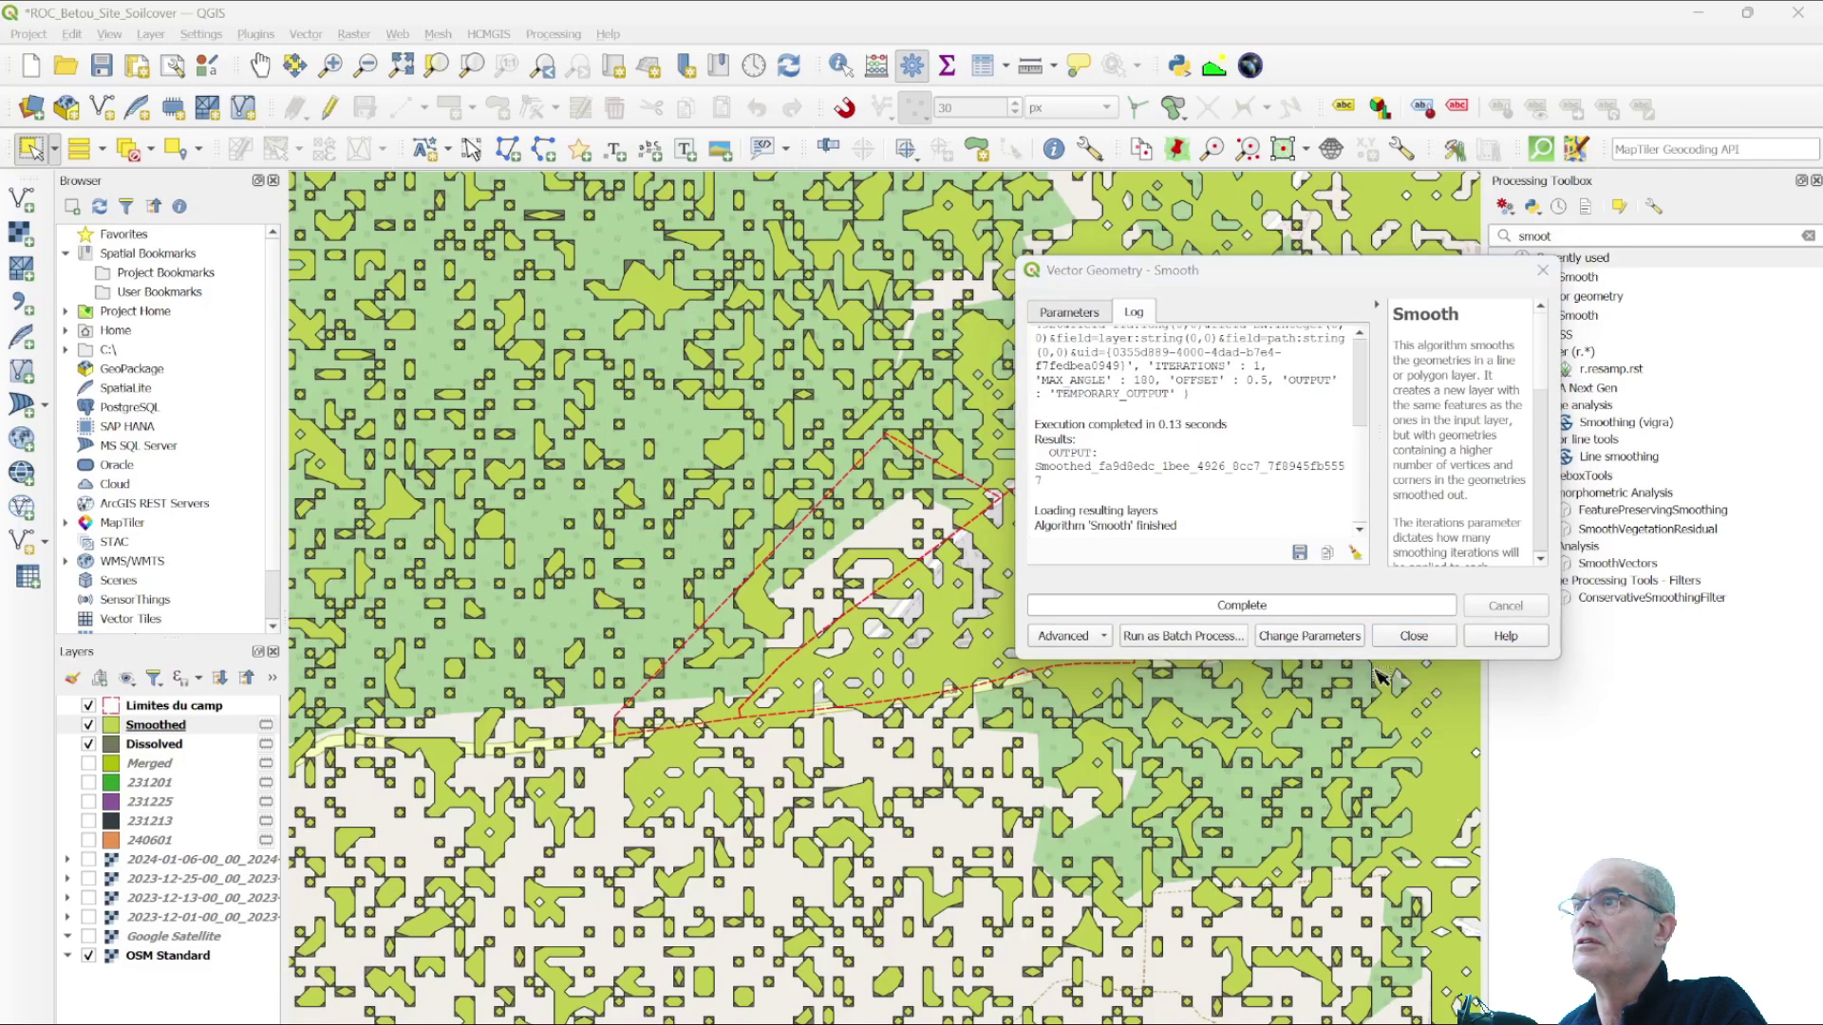
pyautogui.click(1414, 635)
# - Apply the solid blue fill preset to the Smoothed layer's symbol and set its opacity to 40 %
pyautogui.doubleClick(162, 732)
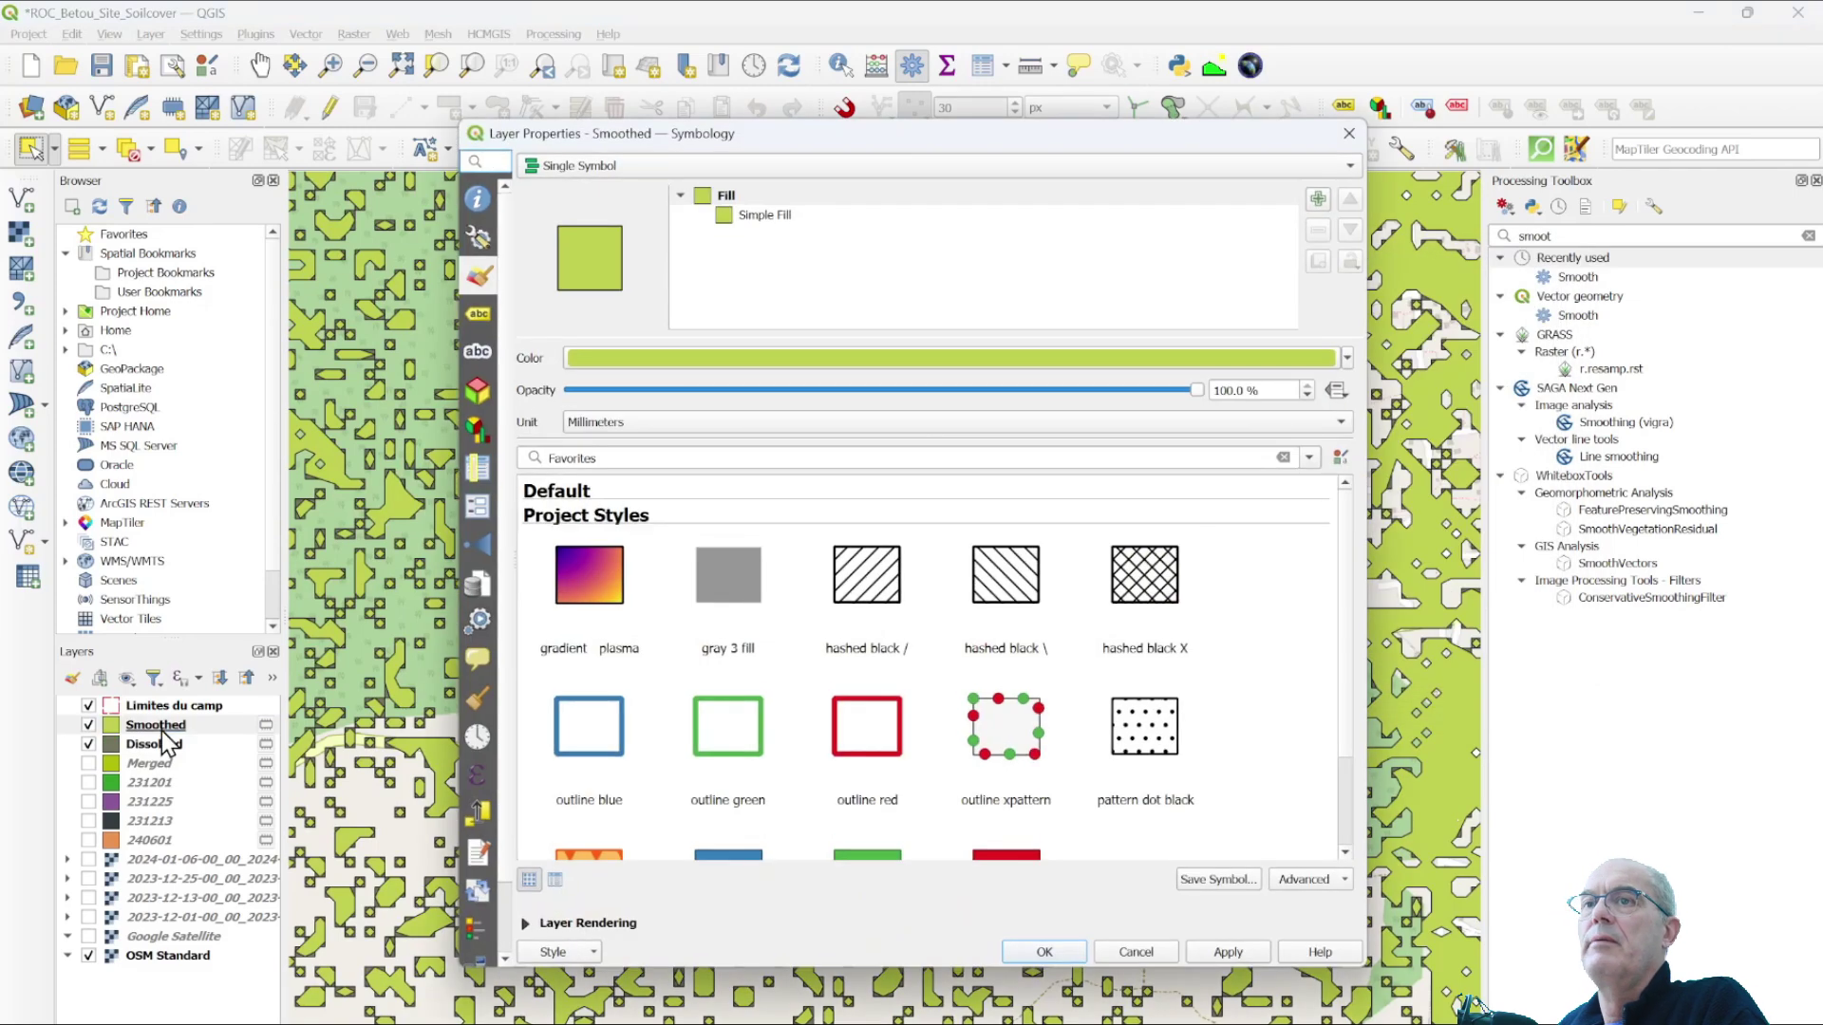
pyautogui.click(745, 854)
pyautogui.click(765, 216)
pyautogui.click(758, 534)
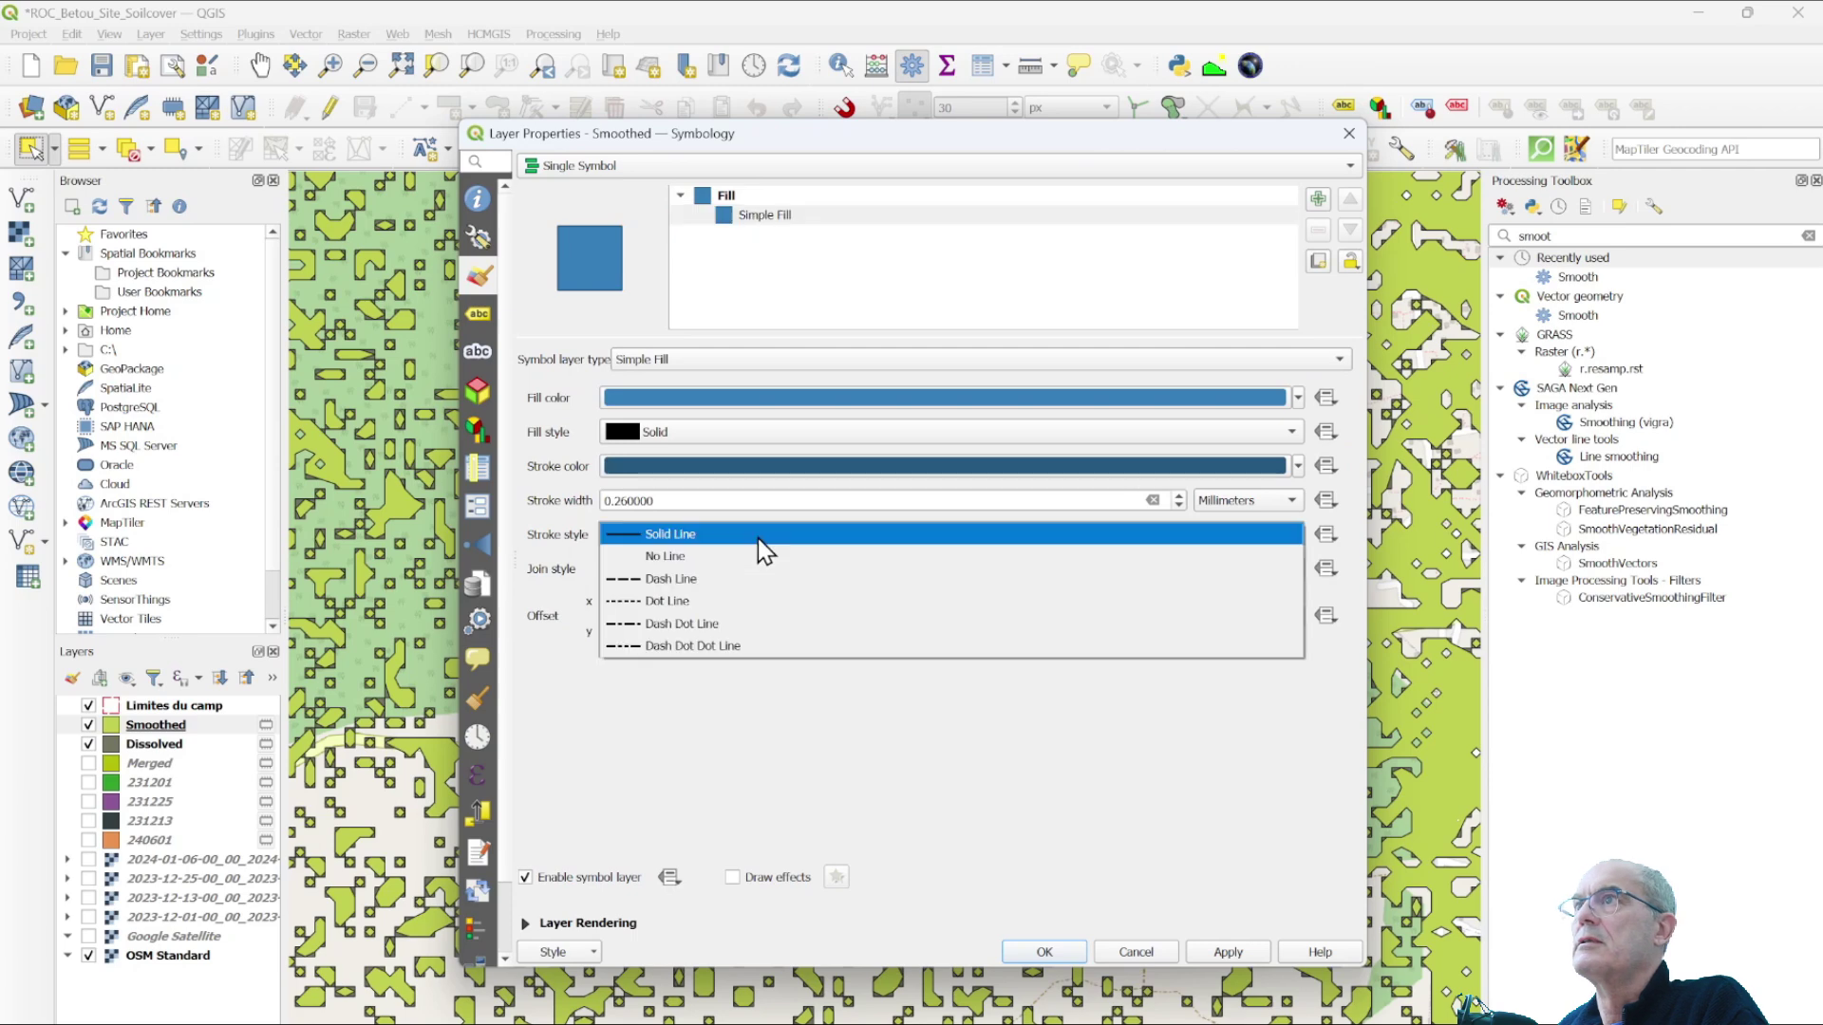
pyautogui.click(725, 195)
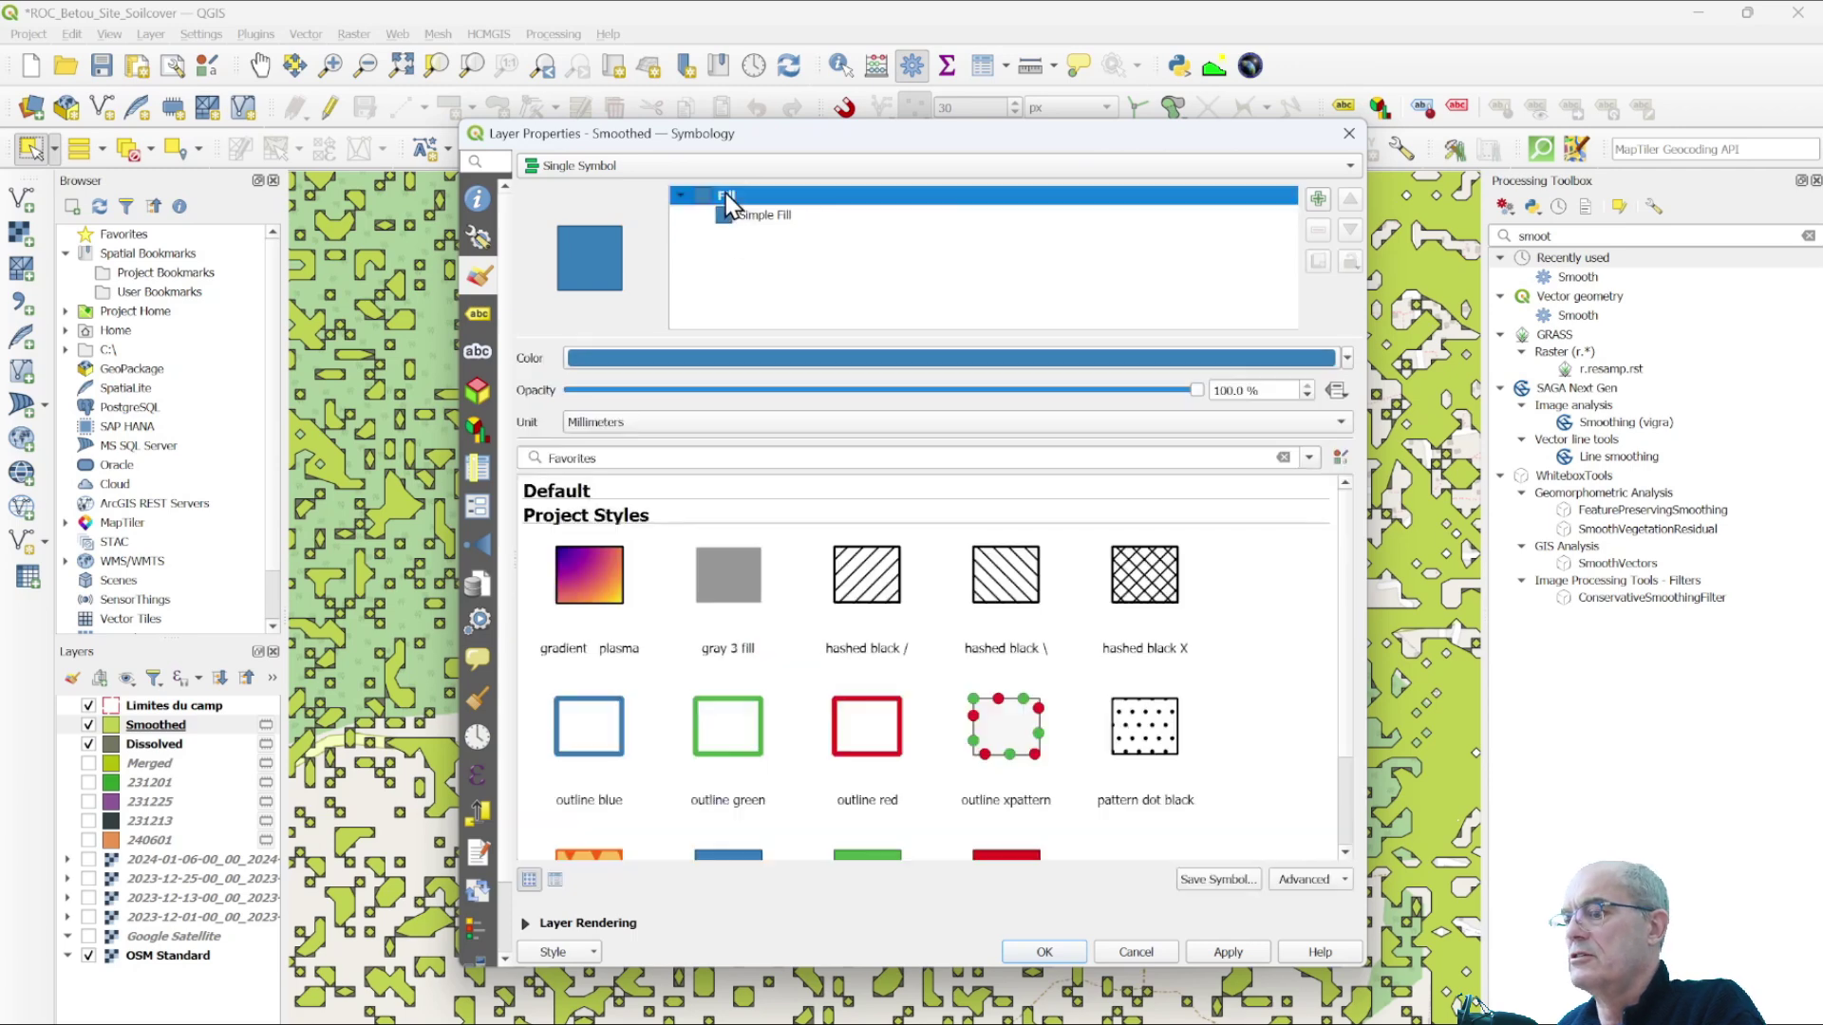
pyautogui.doubleClick(1234, 390)
pyautogui.write('40')
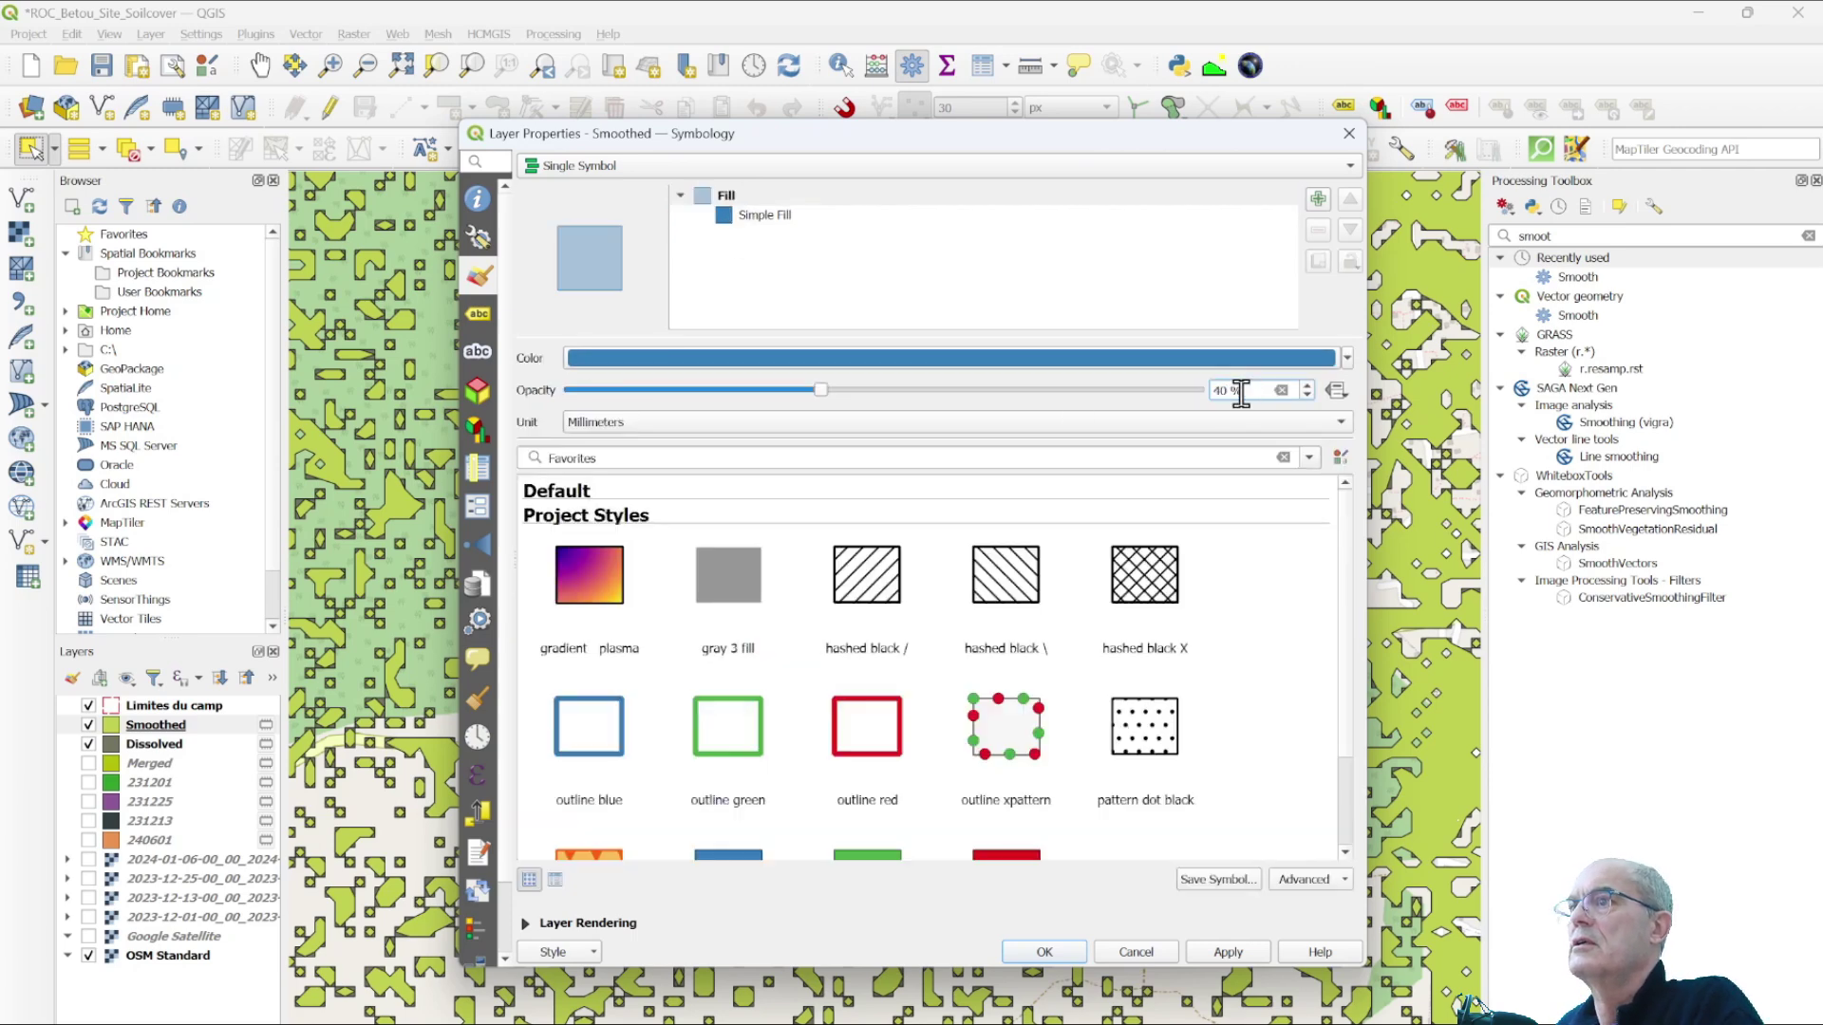
# - Set the stroke style of the Smoothed layer's simple fill to No Line
pyautogui.click(755, 219)
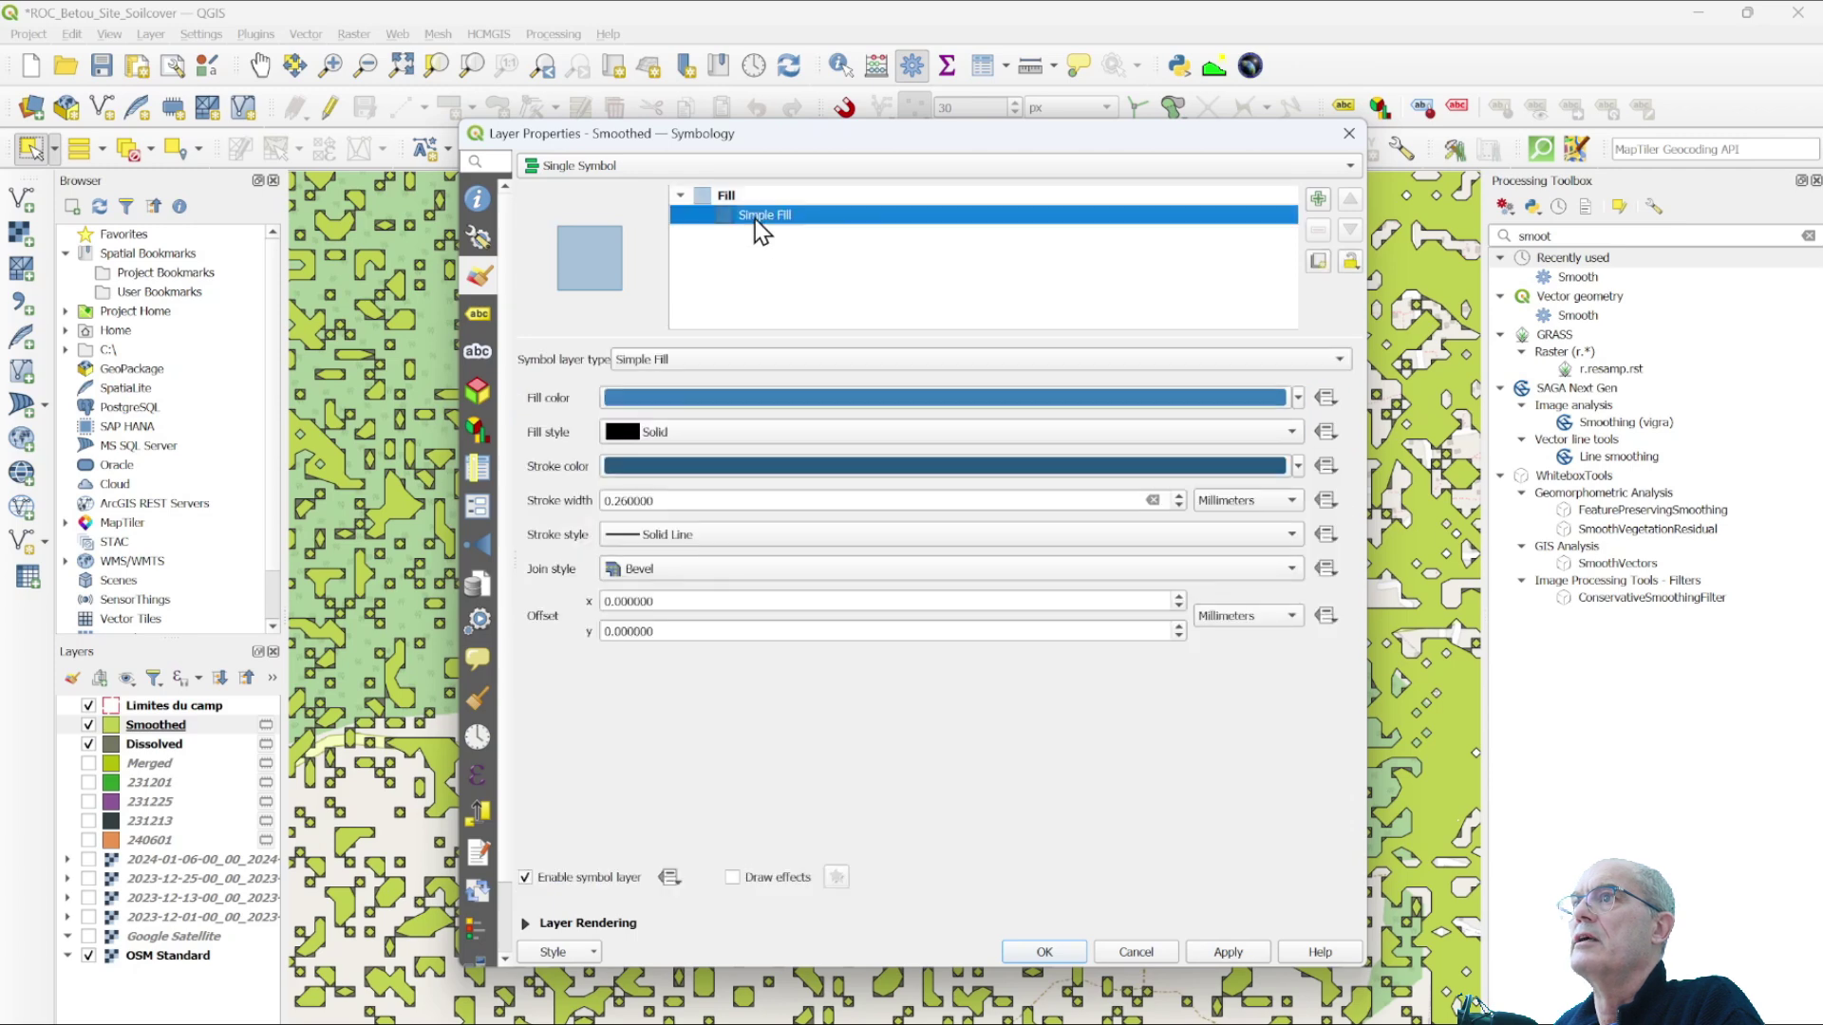
pyautogui.click(721, 535)
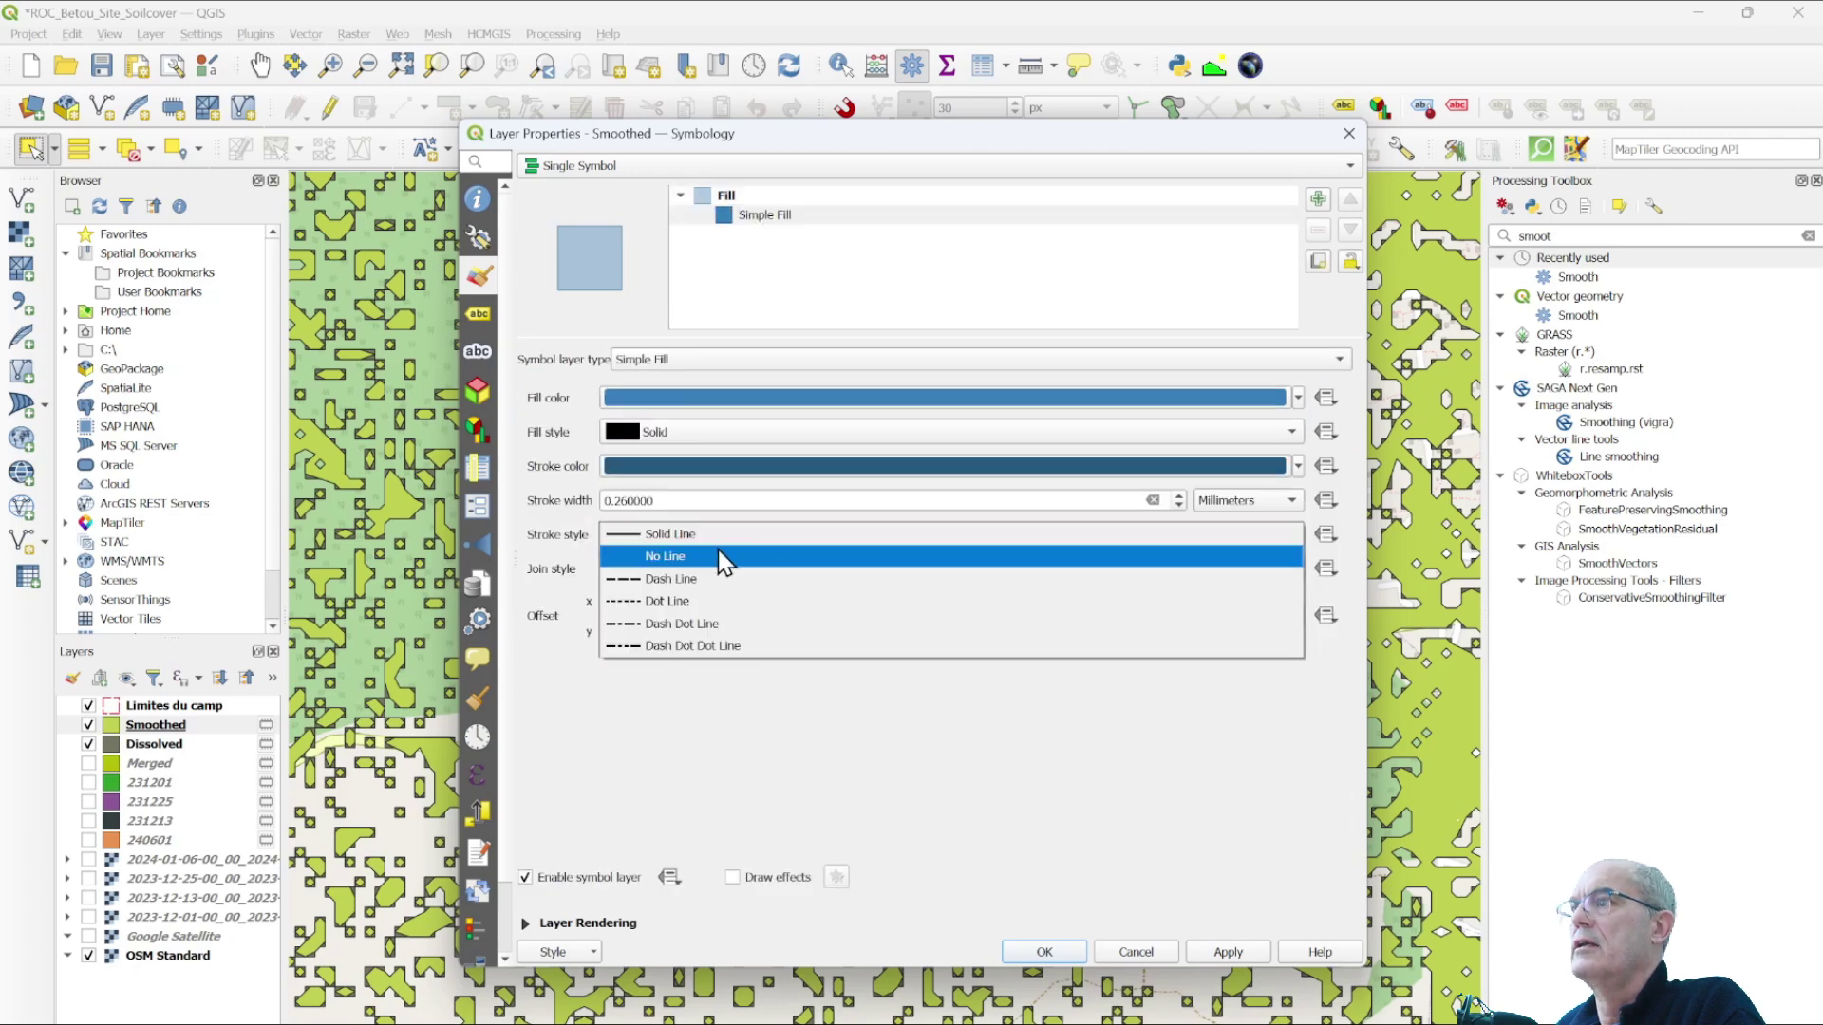
pyautogui.click(718, 550)
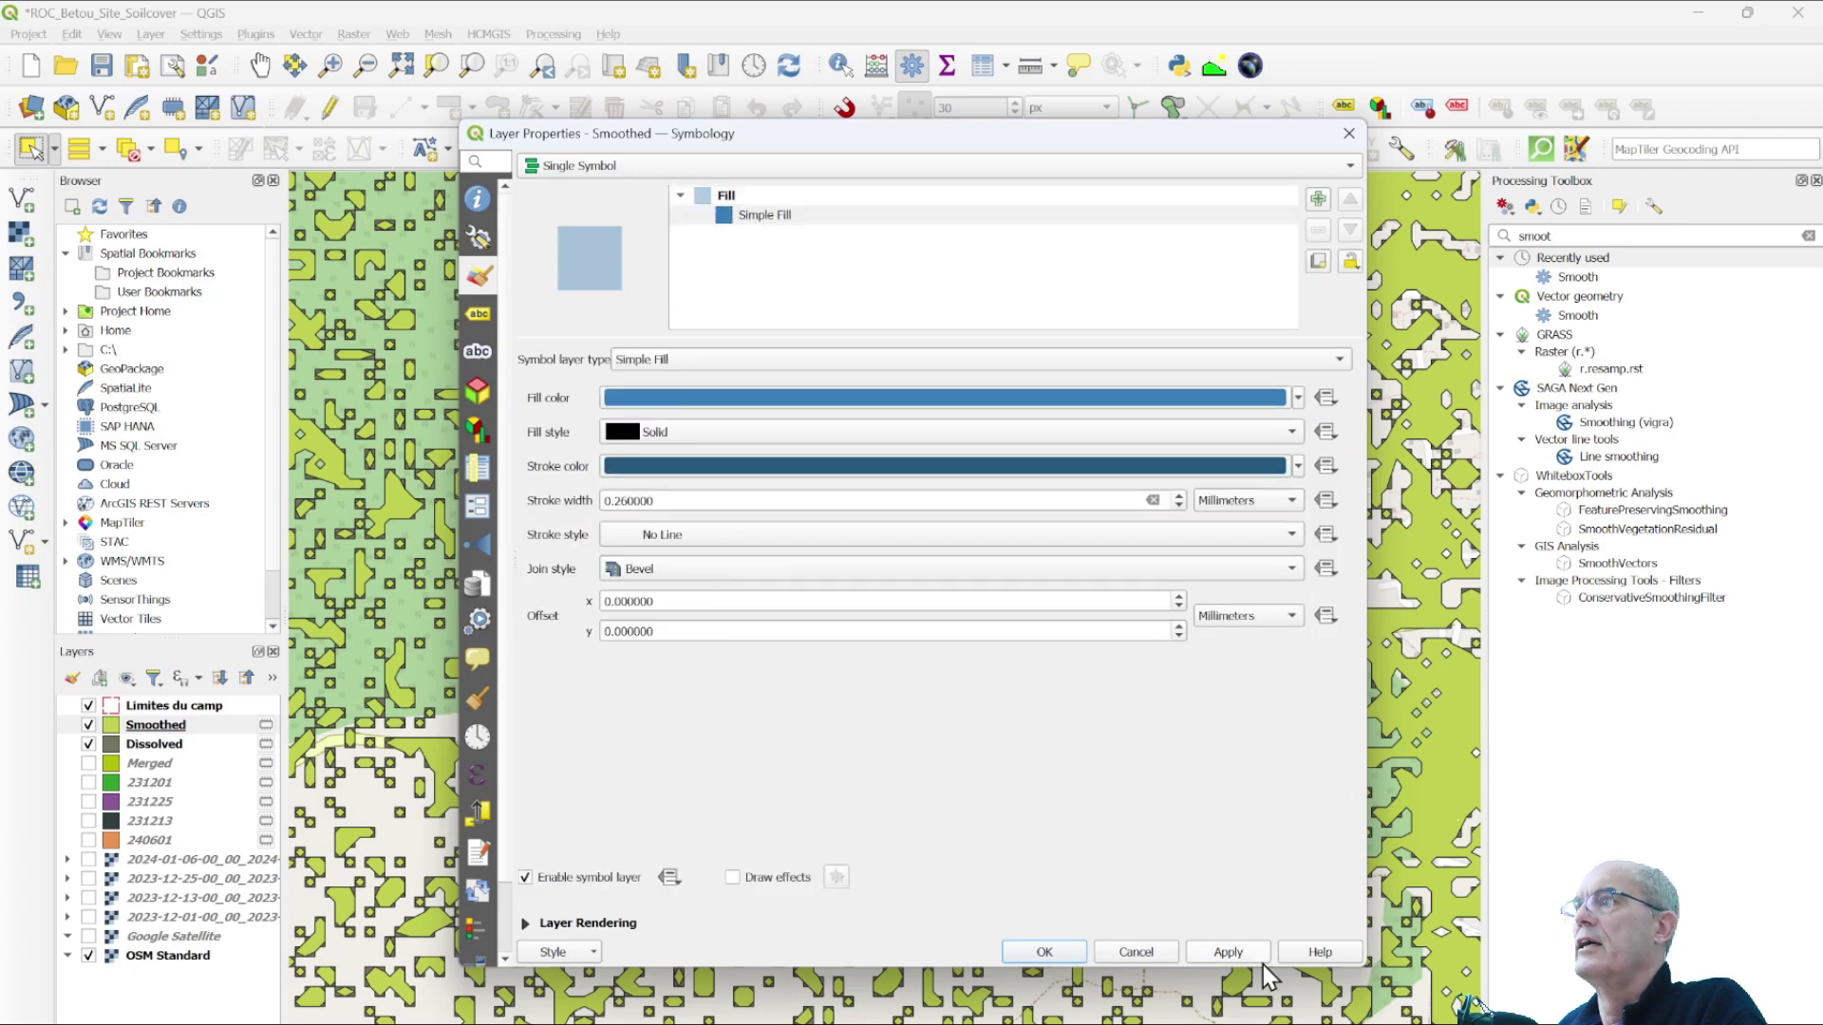
# - Apply the fill and stroke changes to the Smoothed layer and hide the Dissolved layer
pyautogui.click(1234, 951)
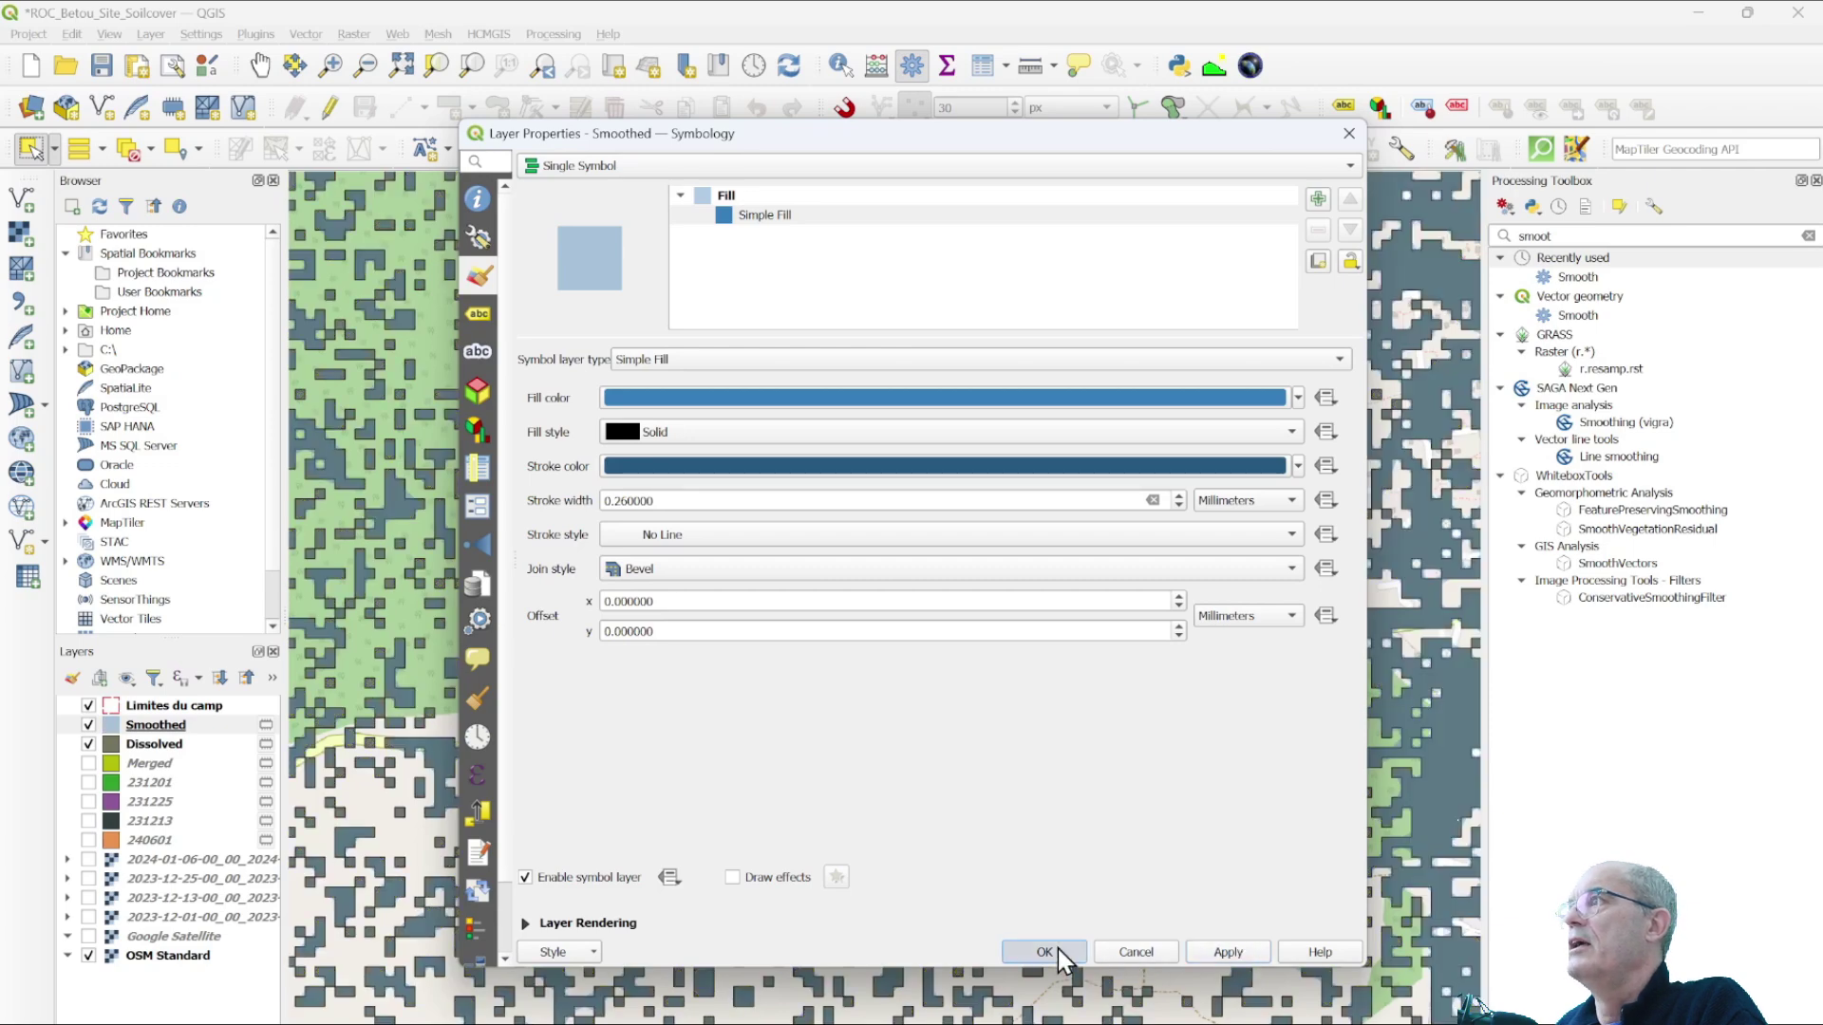
pyautogui.click(1058, 948)
pyautogui.click(88, 744)
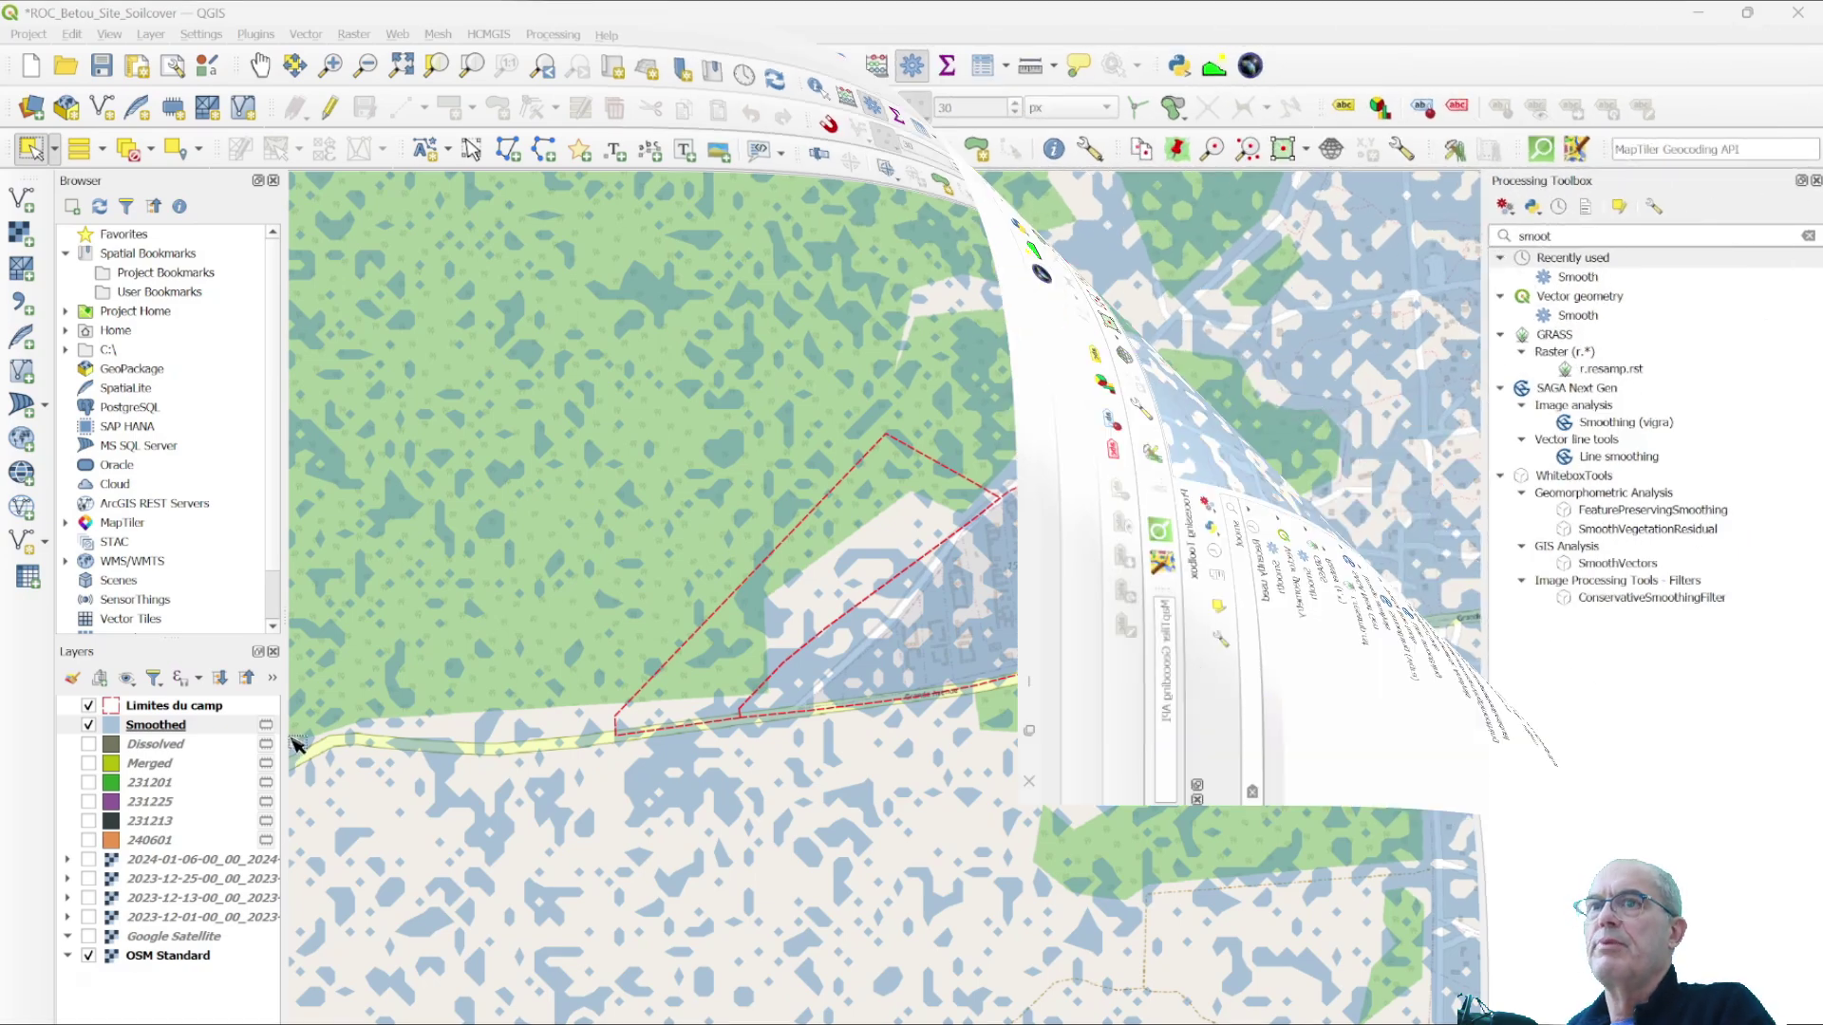
# - Compare the Smoothed layer with the Google Satellite basemap, finishing with only the OSM Standard basemap shown
pyautogui.click(88, 936)
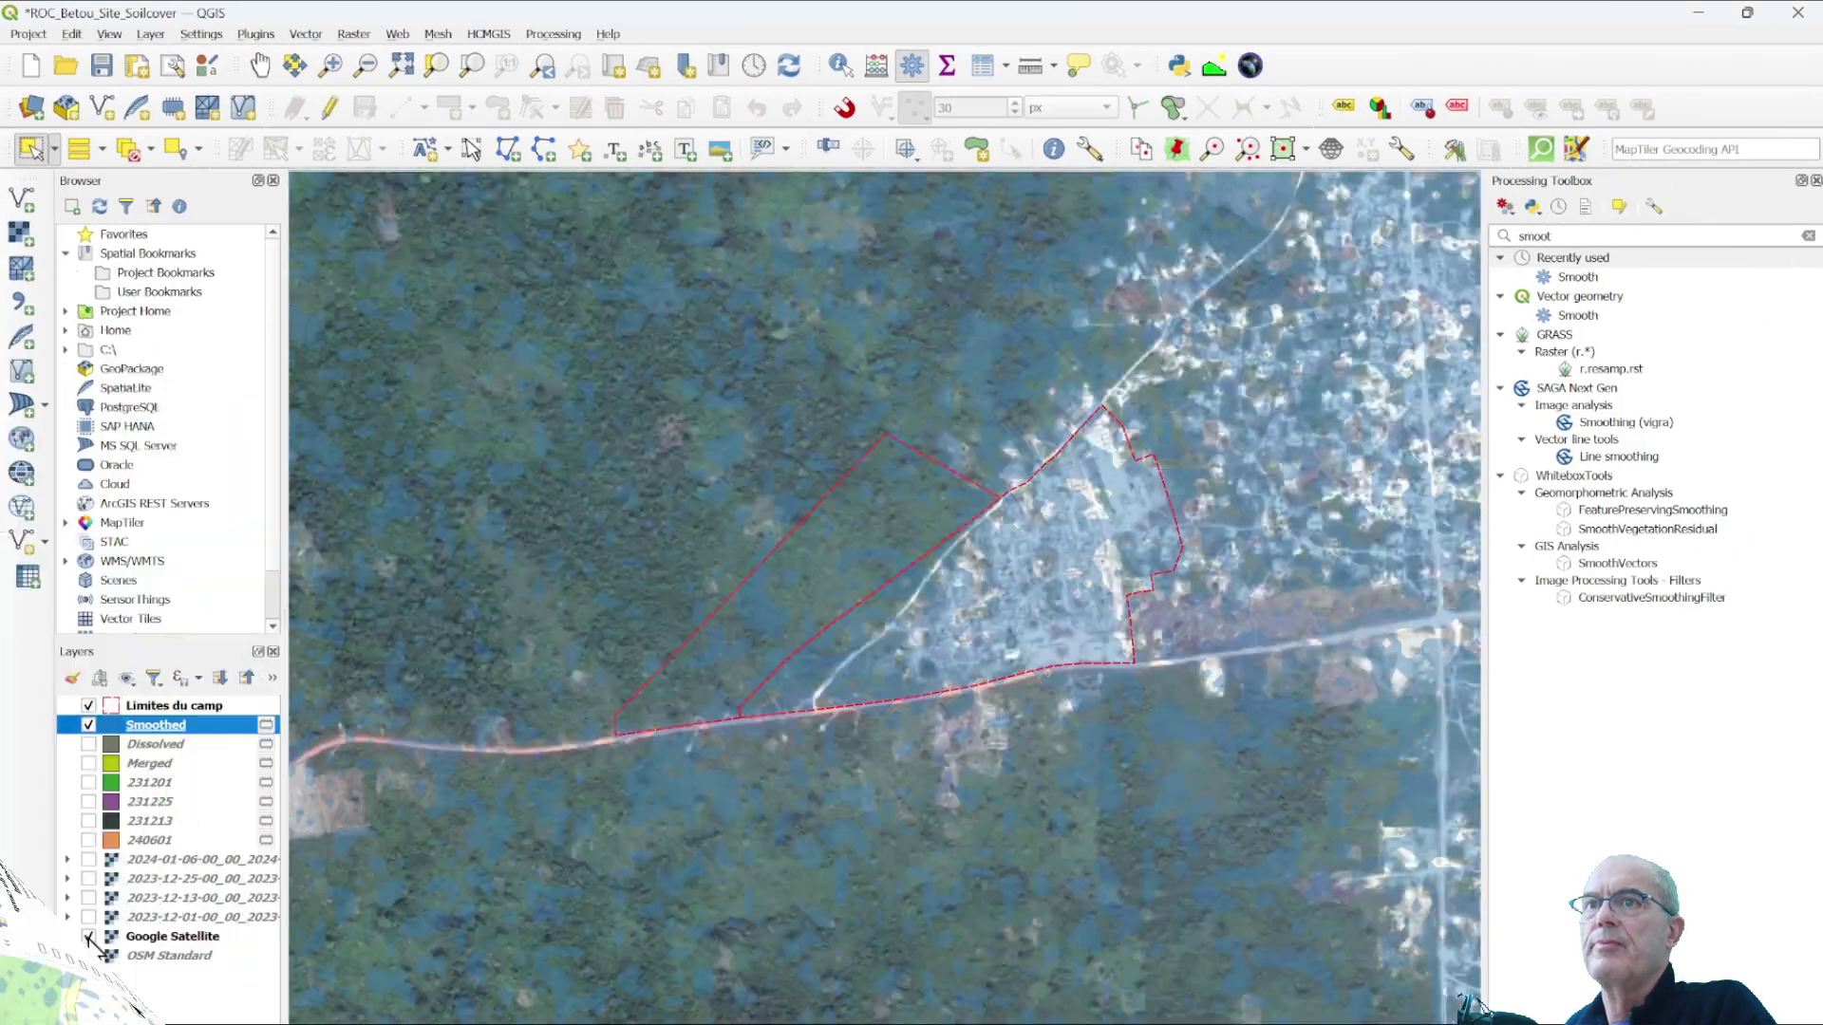
pyautogui.click(88, 955)
pyautogui.click(88, 936)
# - Rename the Smoothed layer to Flood_december_2023
pyautogui.rightClick(220, 725)
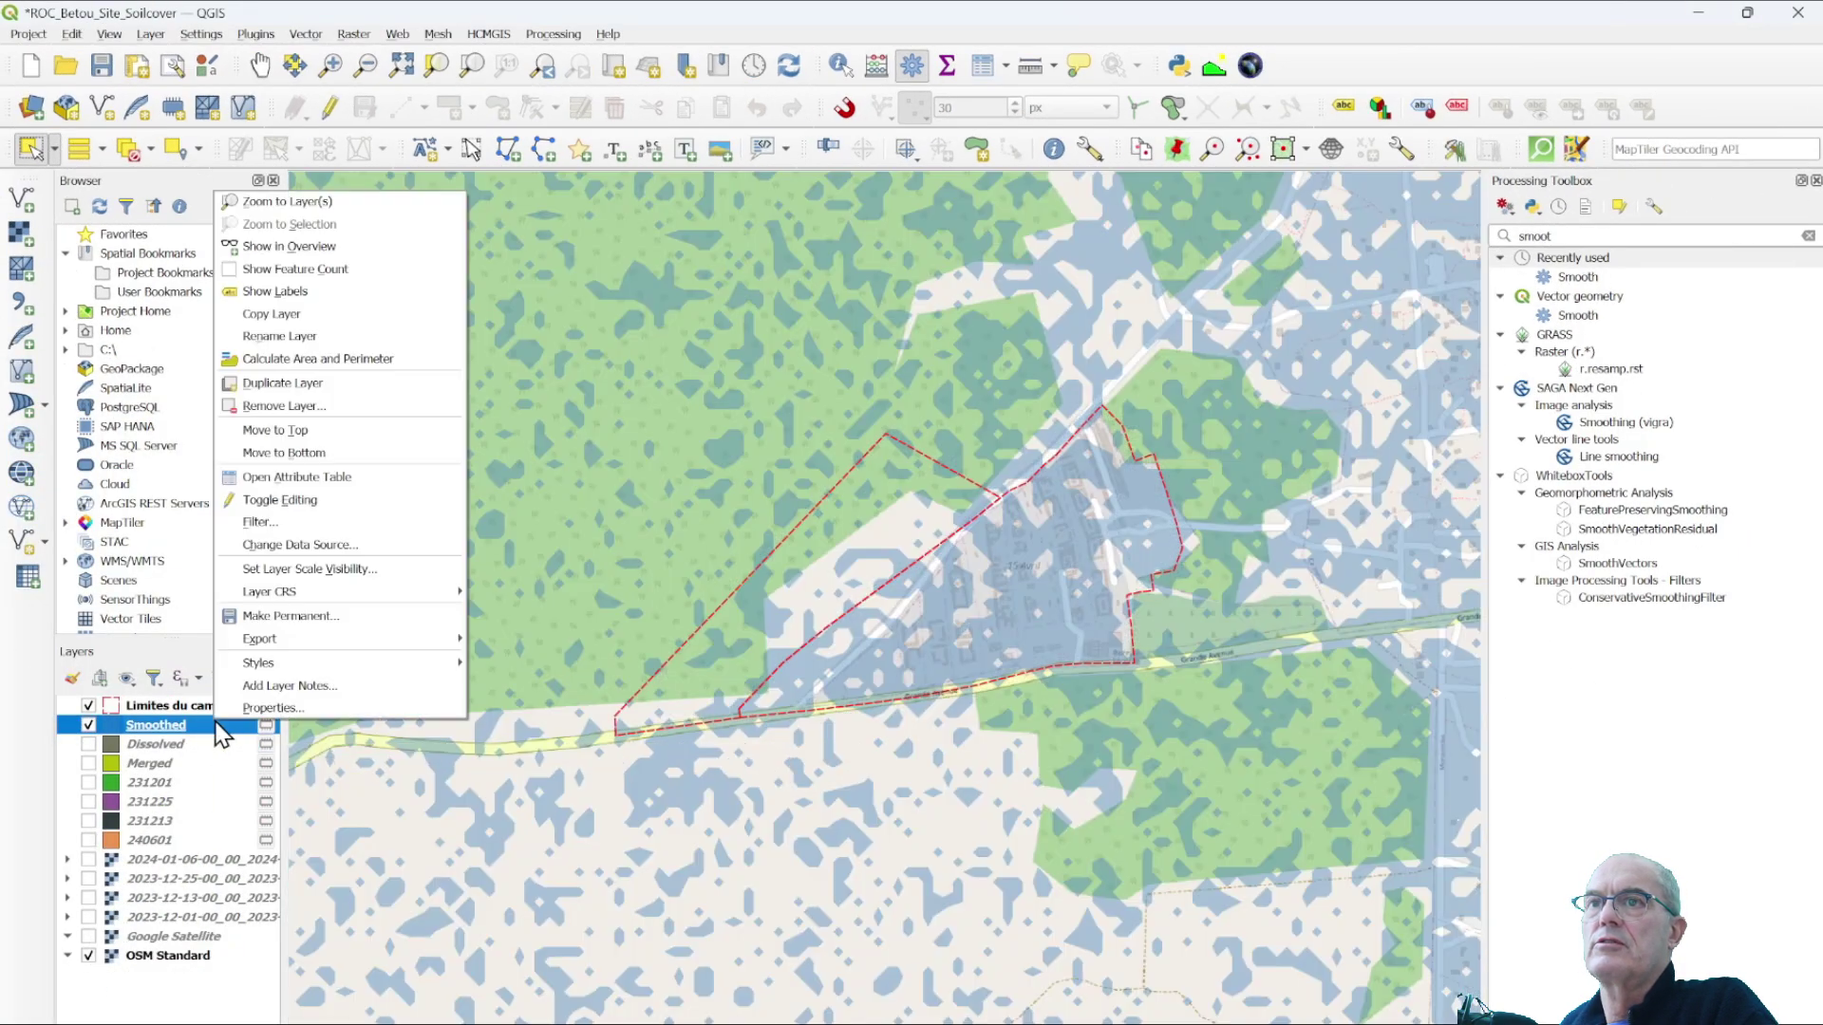
pyautogui.click(337, 338)
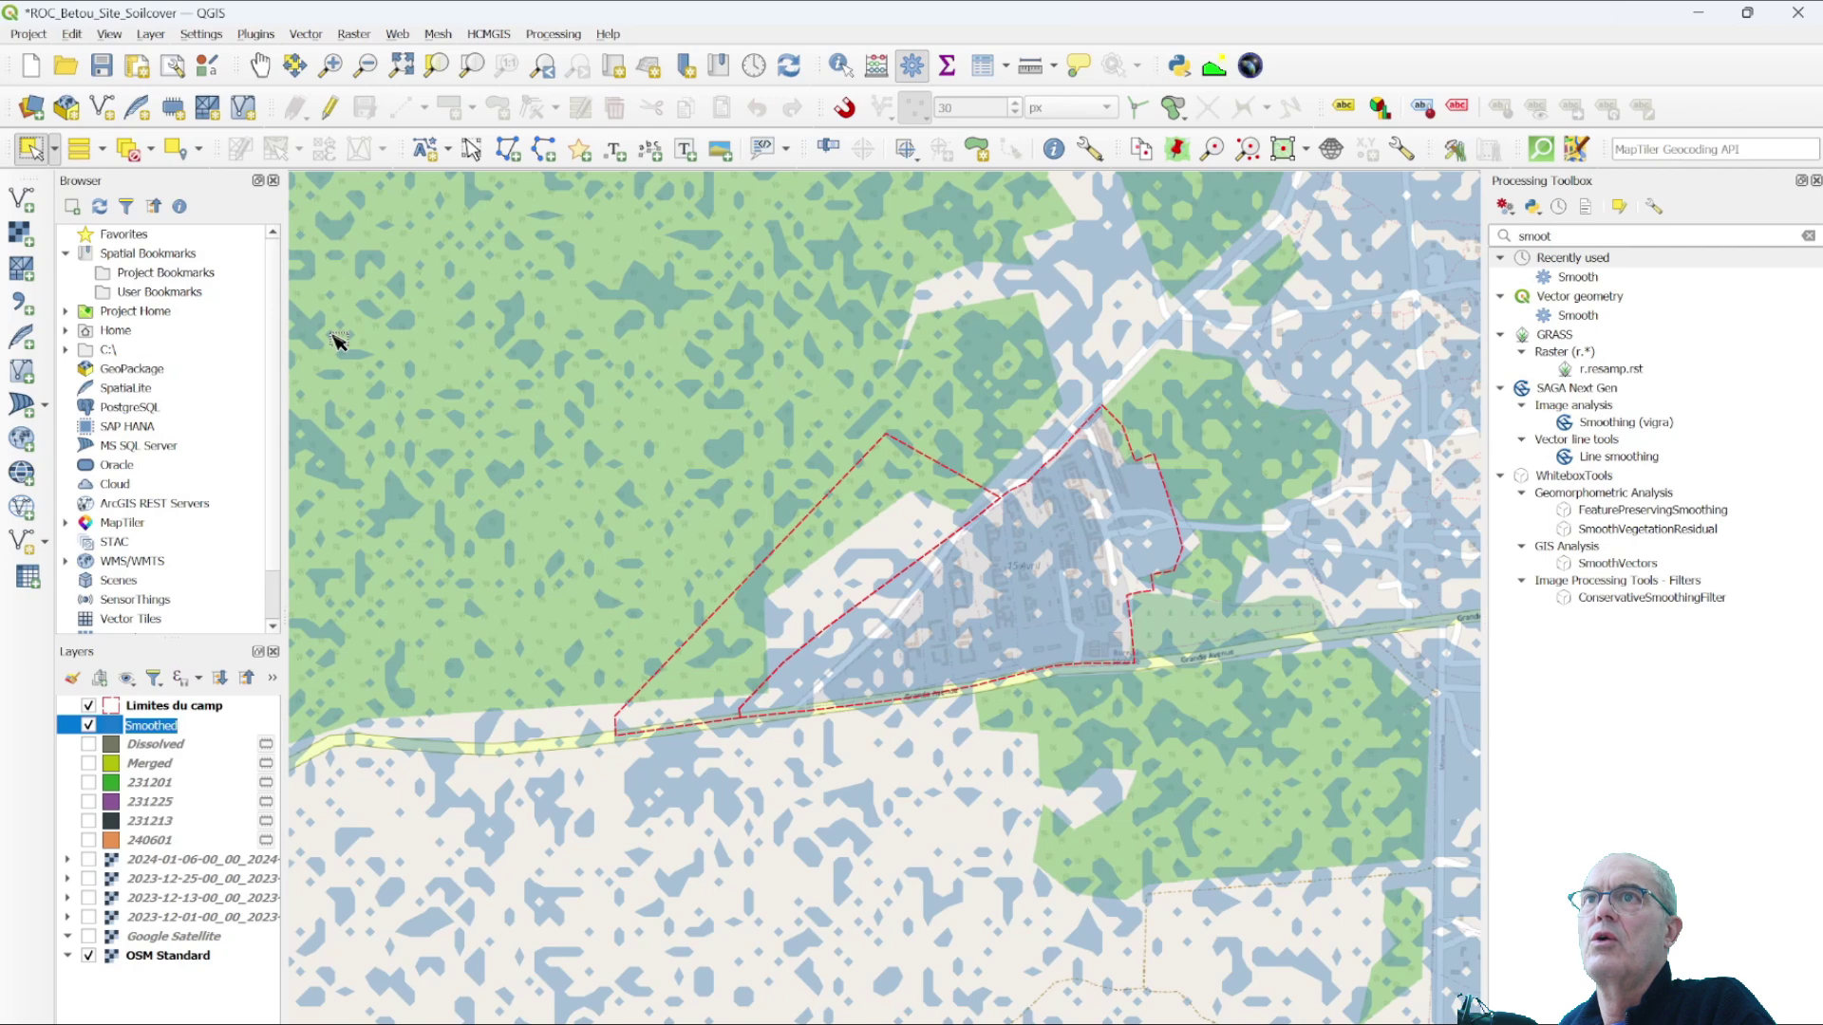
pyautogui.write('Flood_decemb')
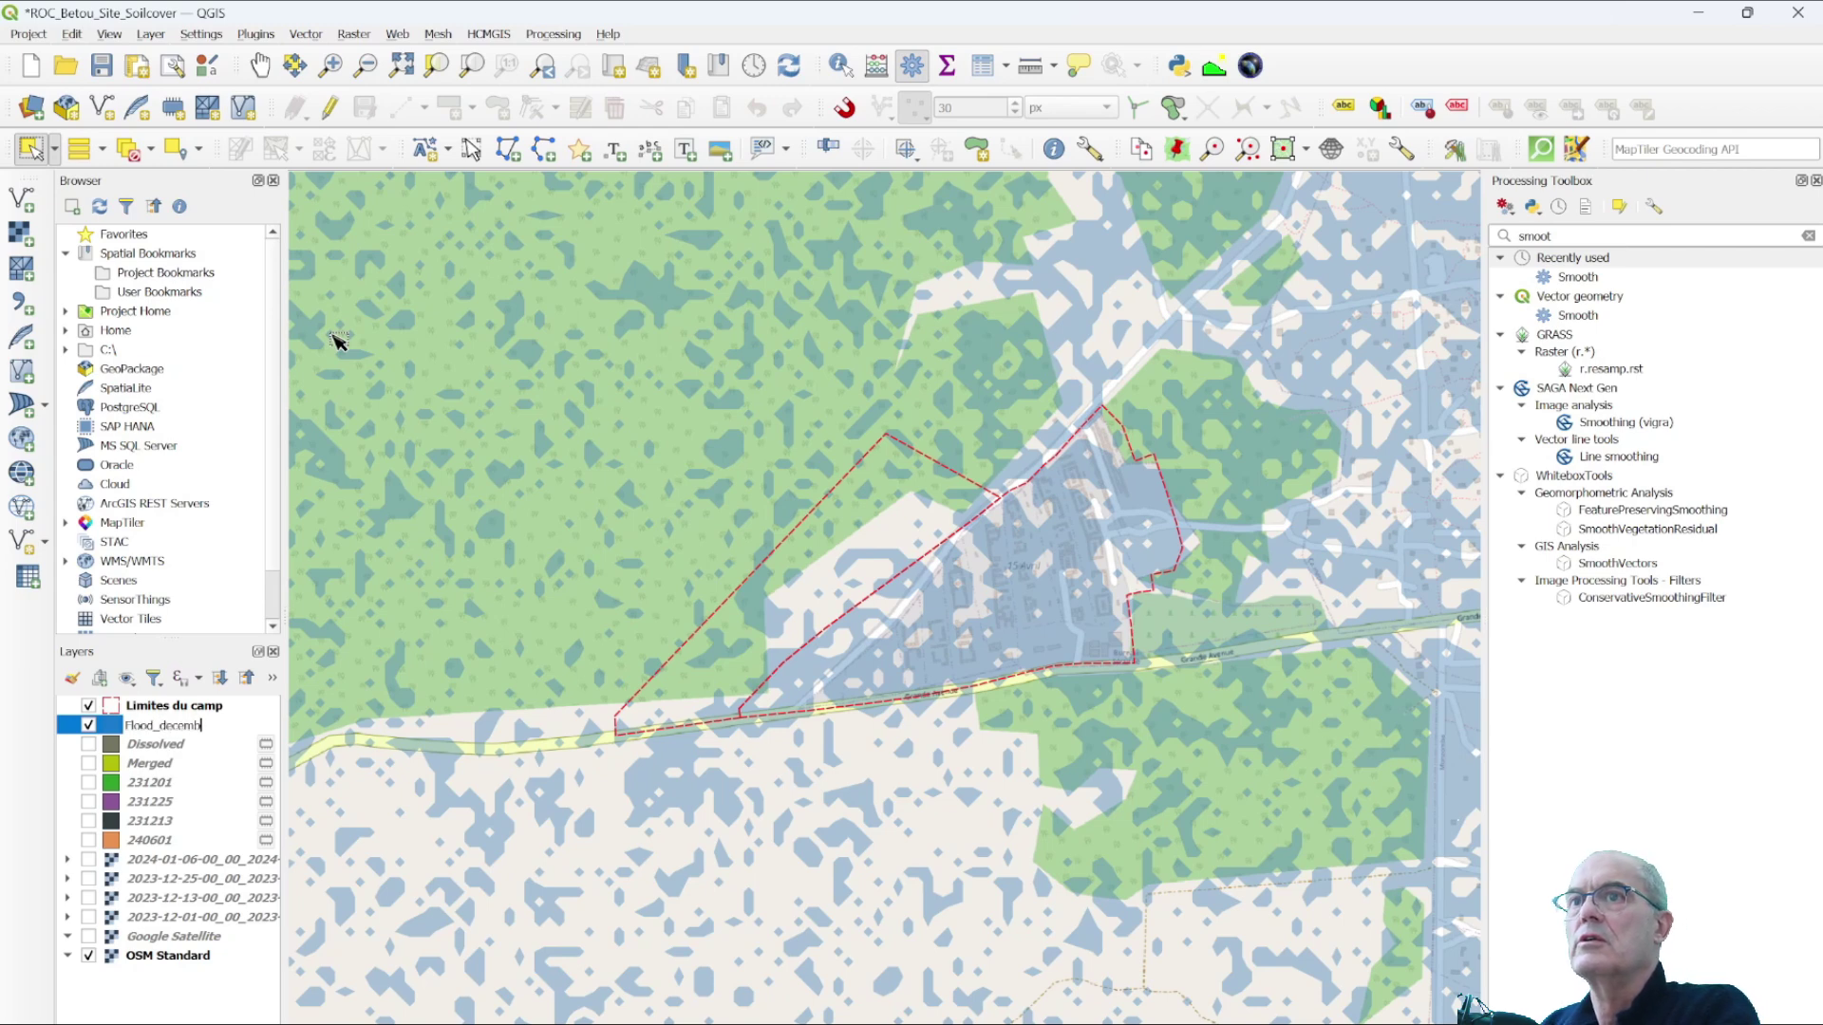
pyautogui.write('er_2023')
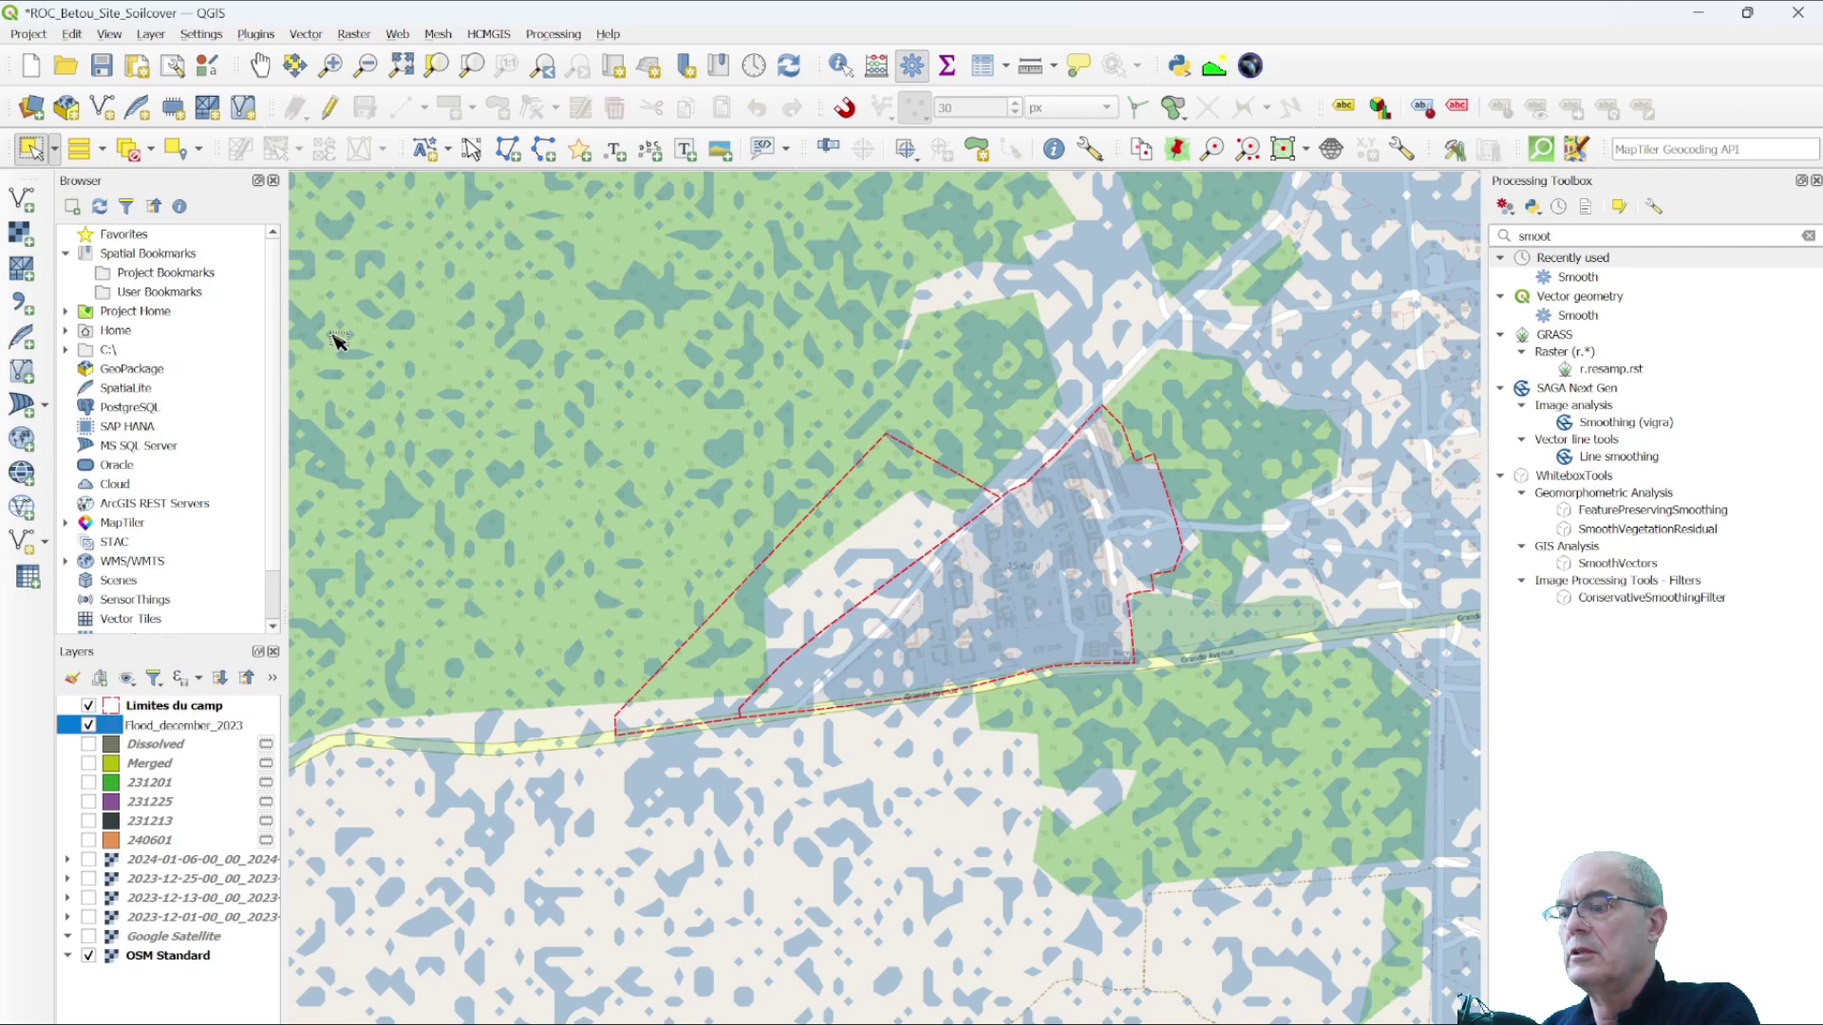
pyautogui.press('Return')
# - Make the Flood_december_2023 scratch layer permanent as an ESRI Shapefile named Flood_december_2023 in the Betou folder
pyautogui.rightClick(166, 726)
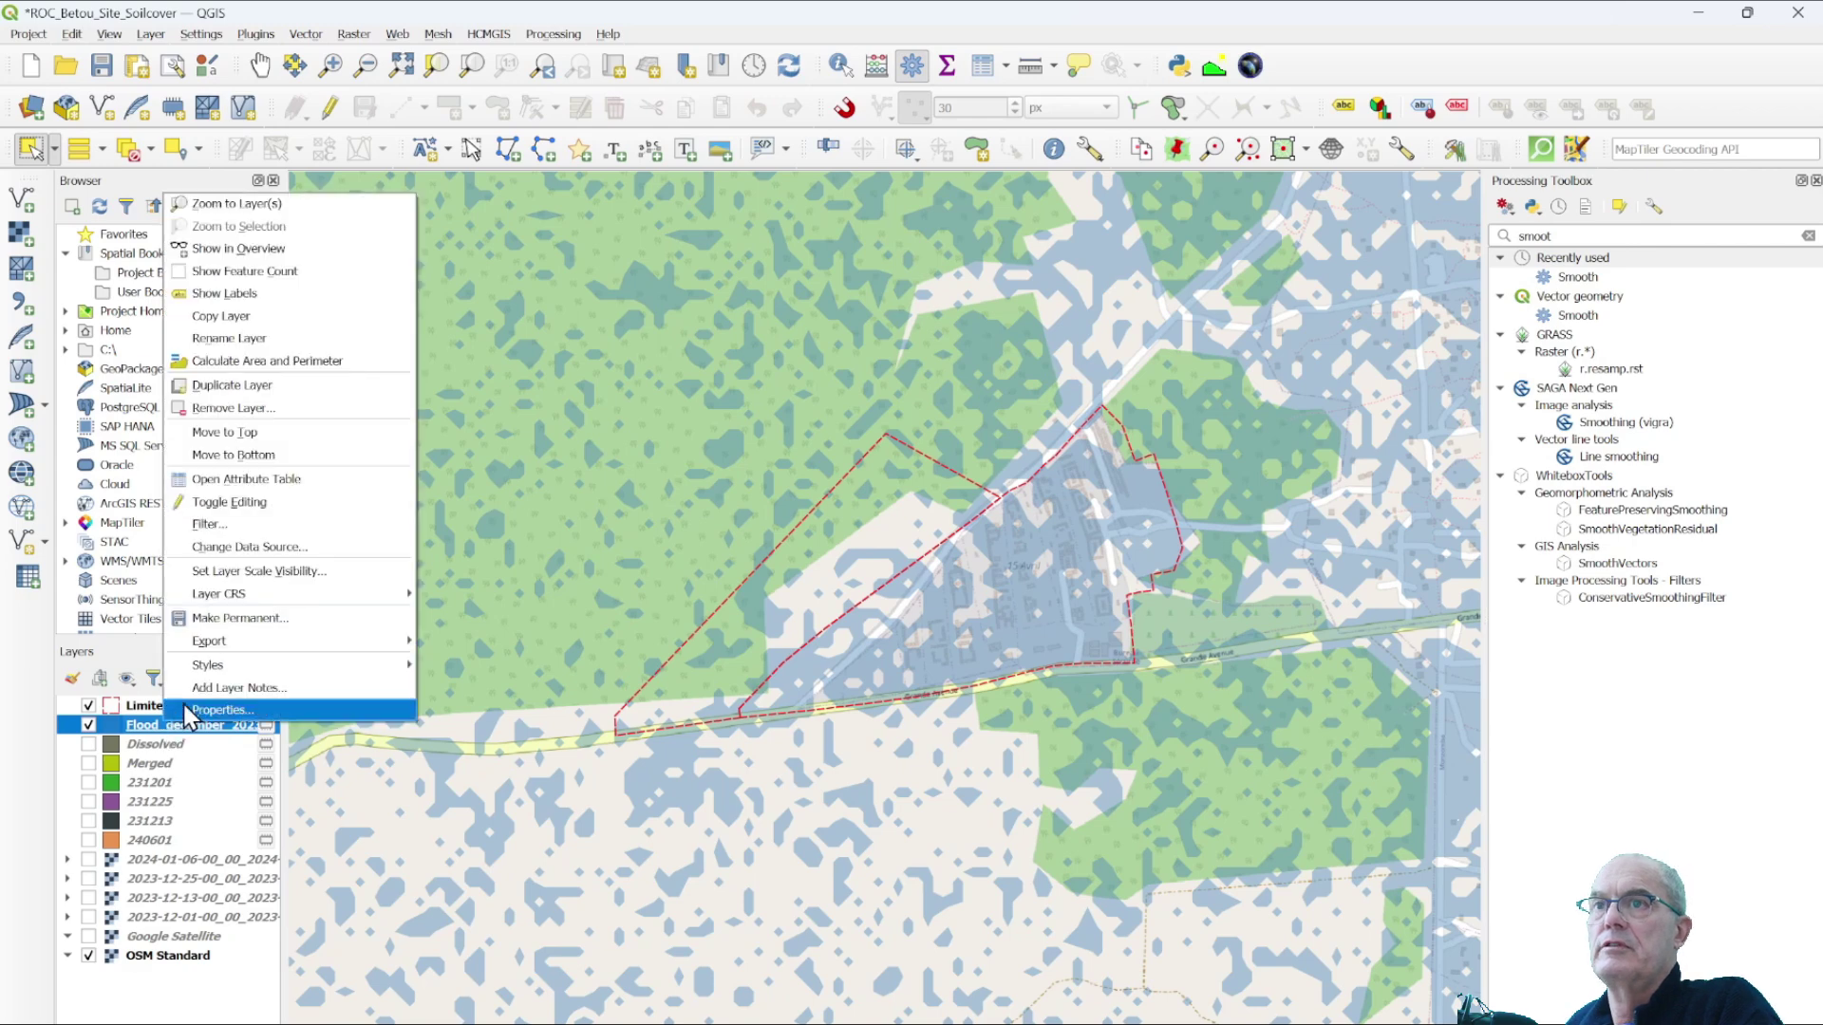
pyautogui.click(238, 618)
pyautogui.click(994, 254)
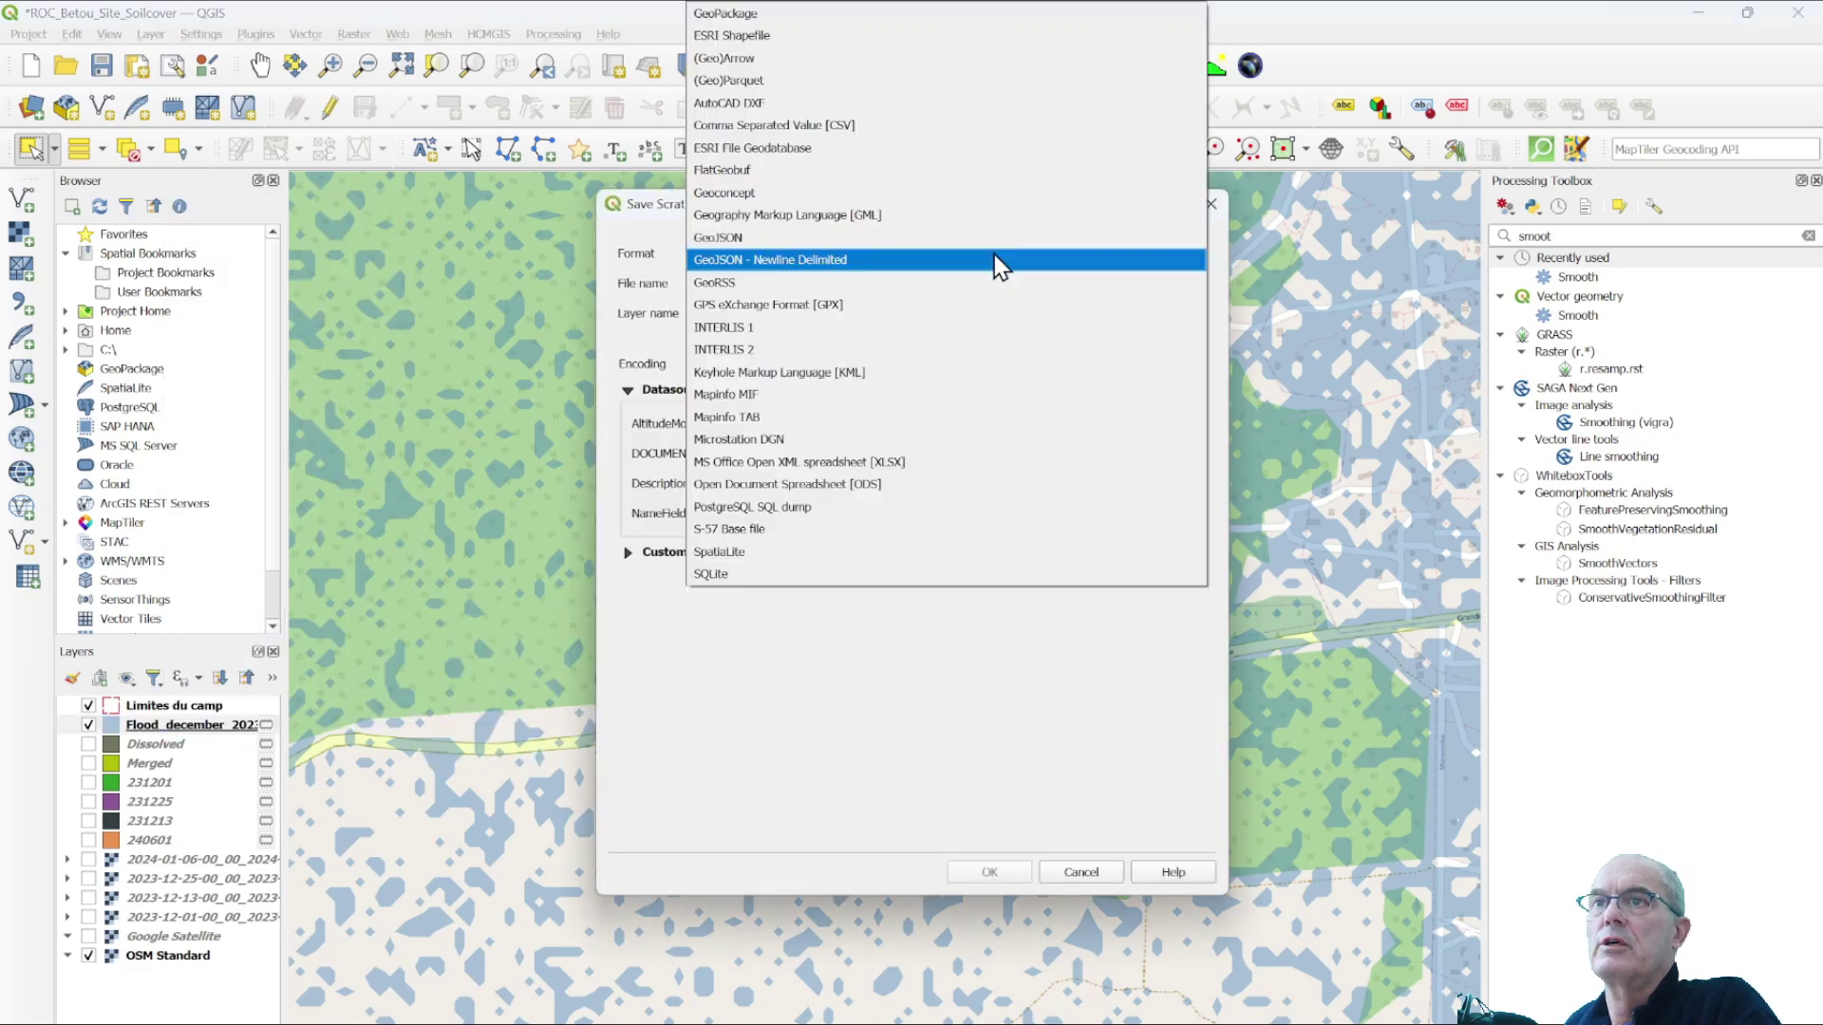
pyautogui.click(981, 35)
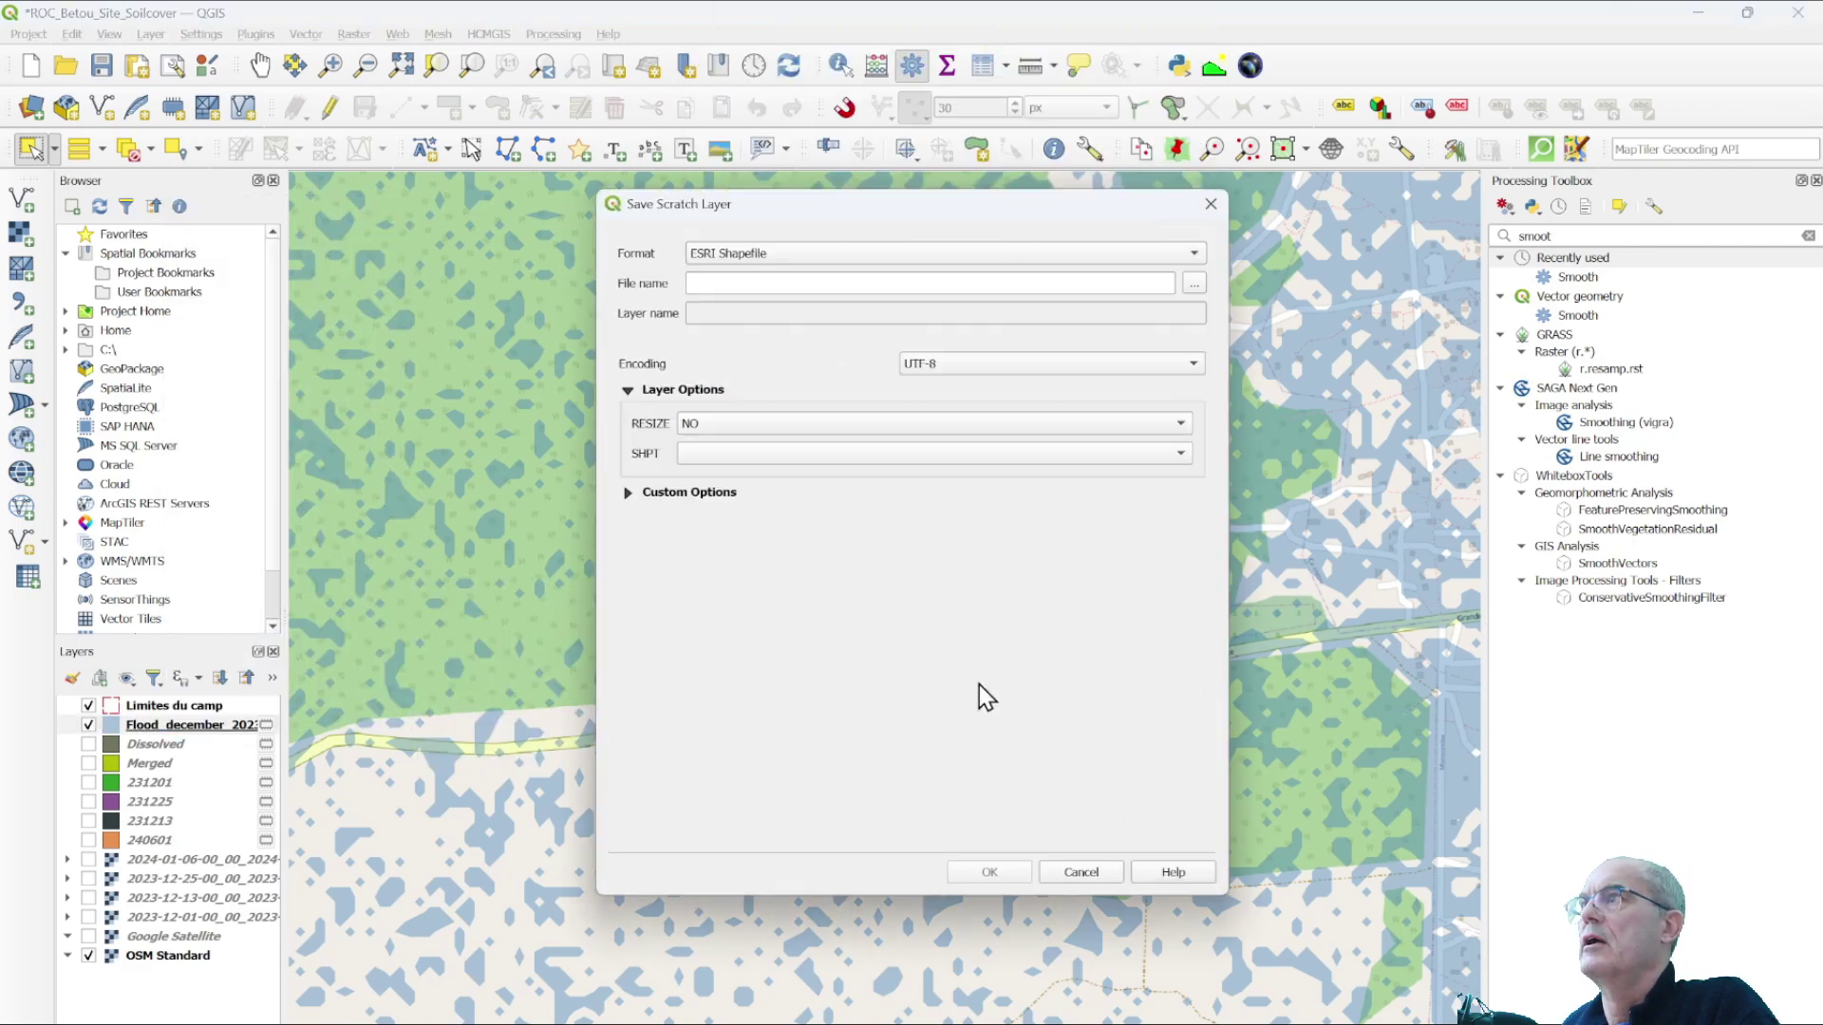
pyautogui.click(1193, 287)
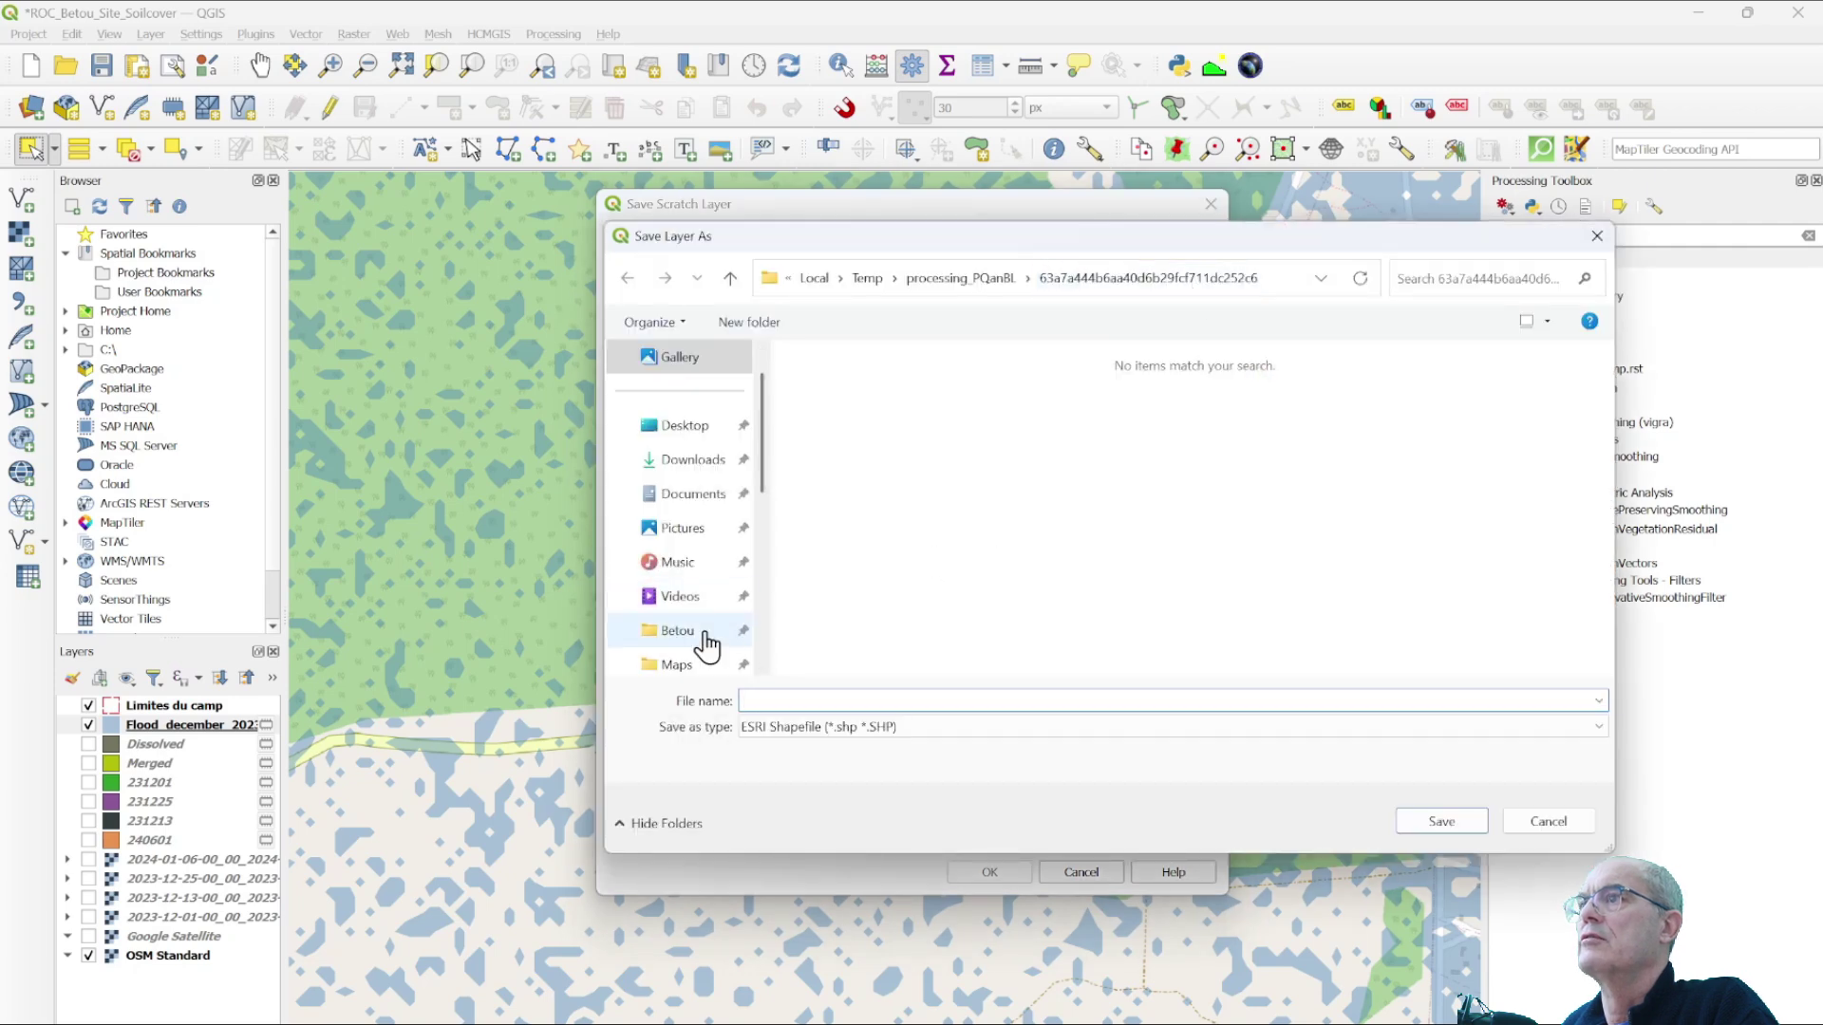
pyautogui.click(677, 596)
pyautogui.click(944, 700)
pyautogui.write('Flood')
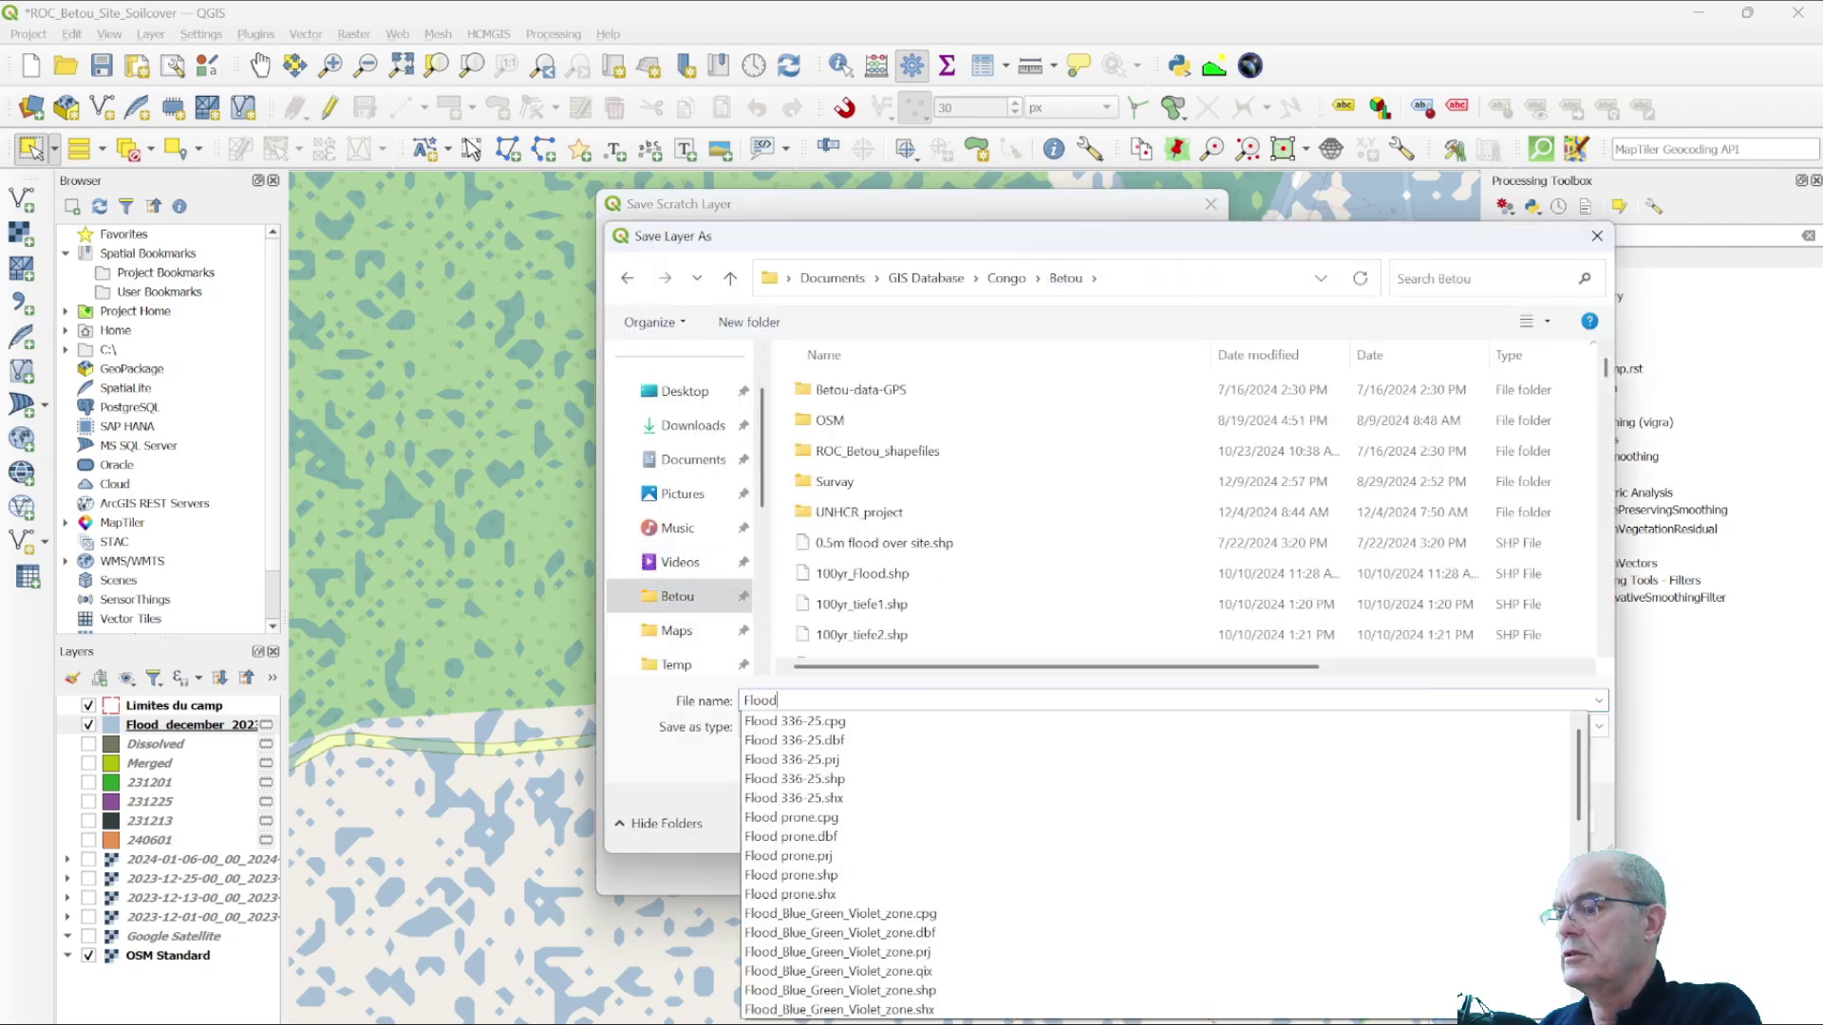
pyautogui.write('_decem')
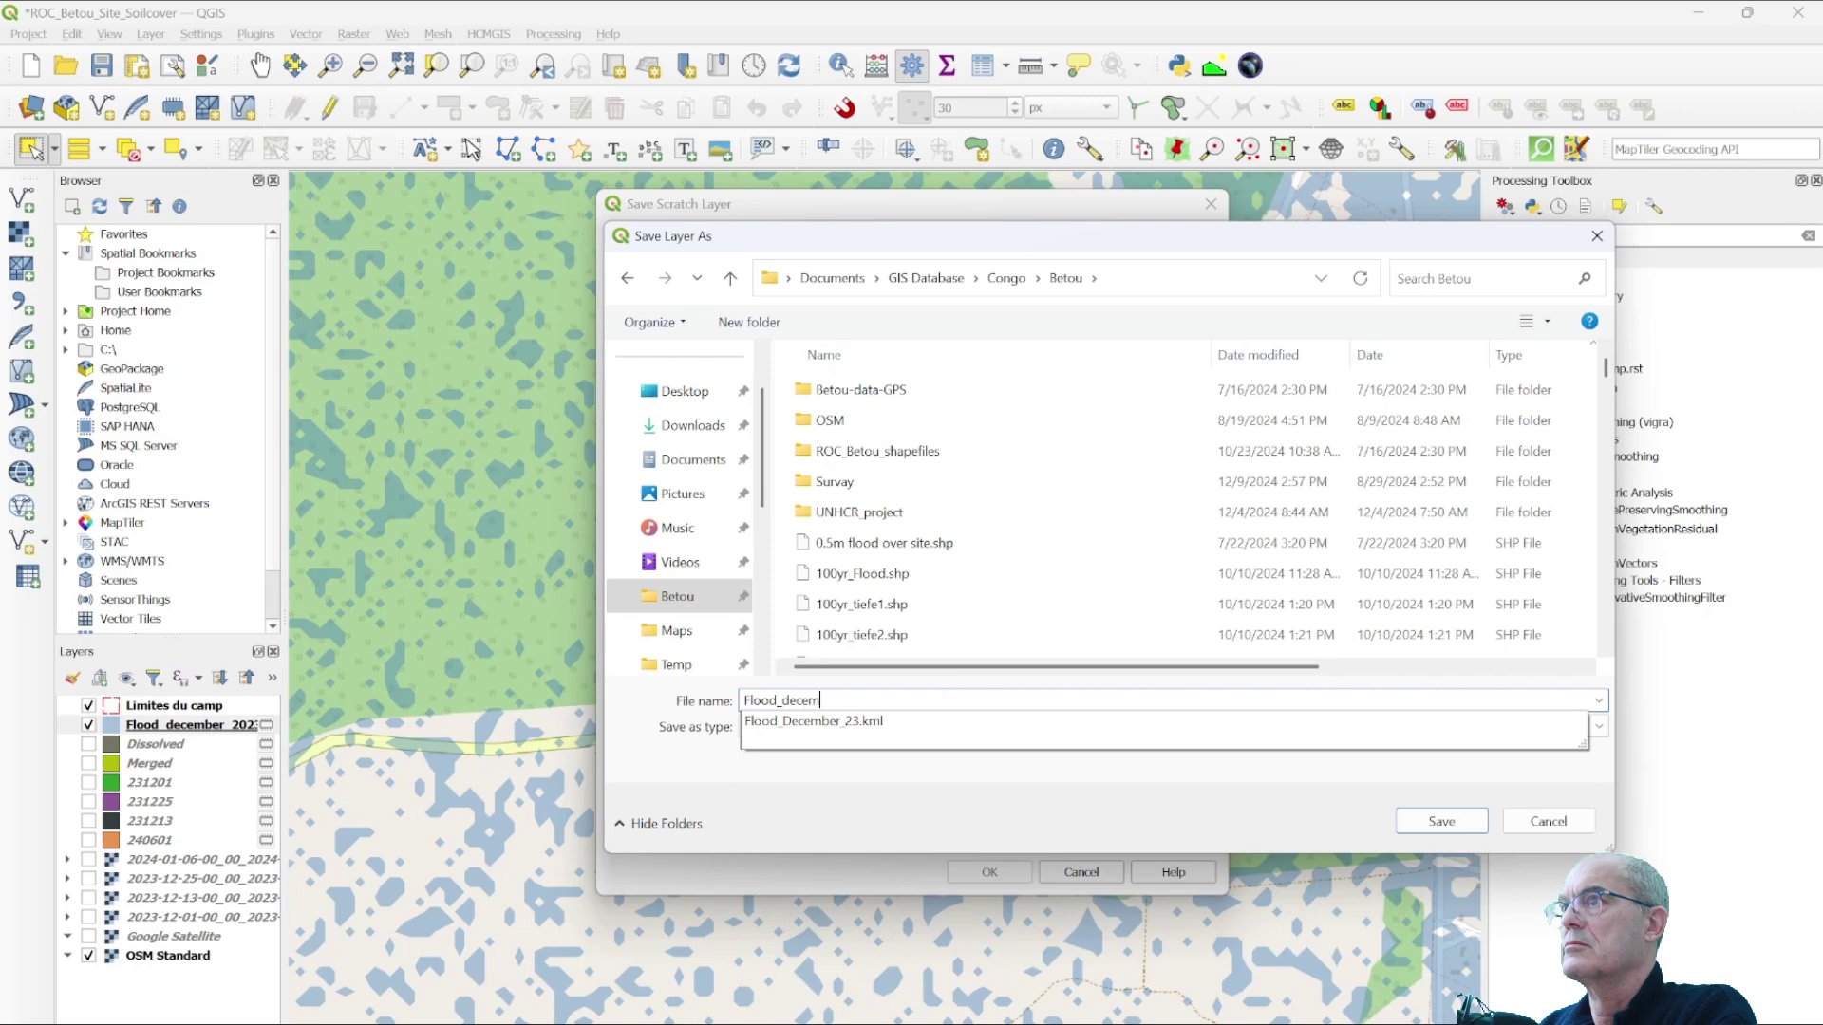
pyautogui.write('ber_23')
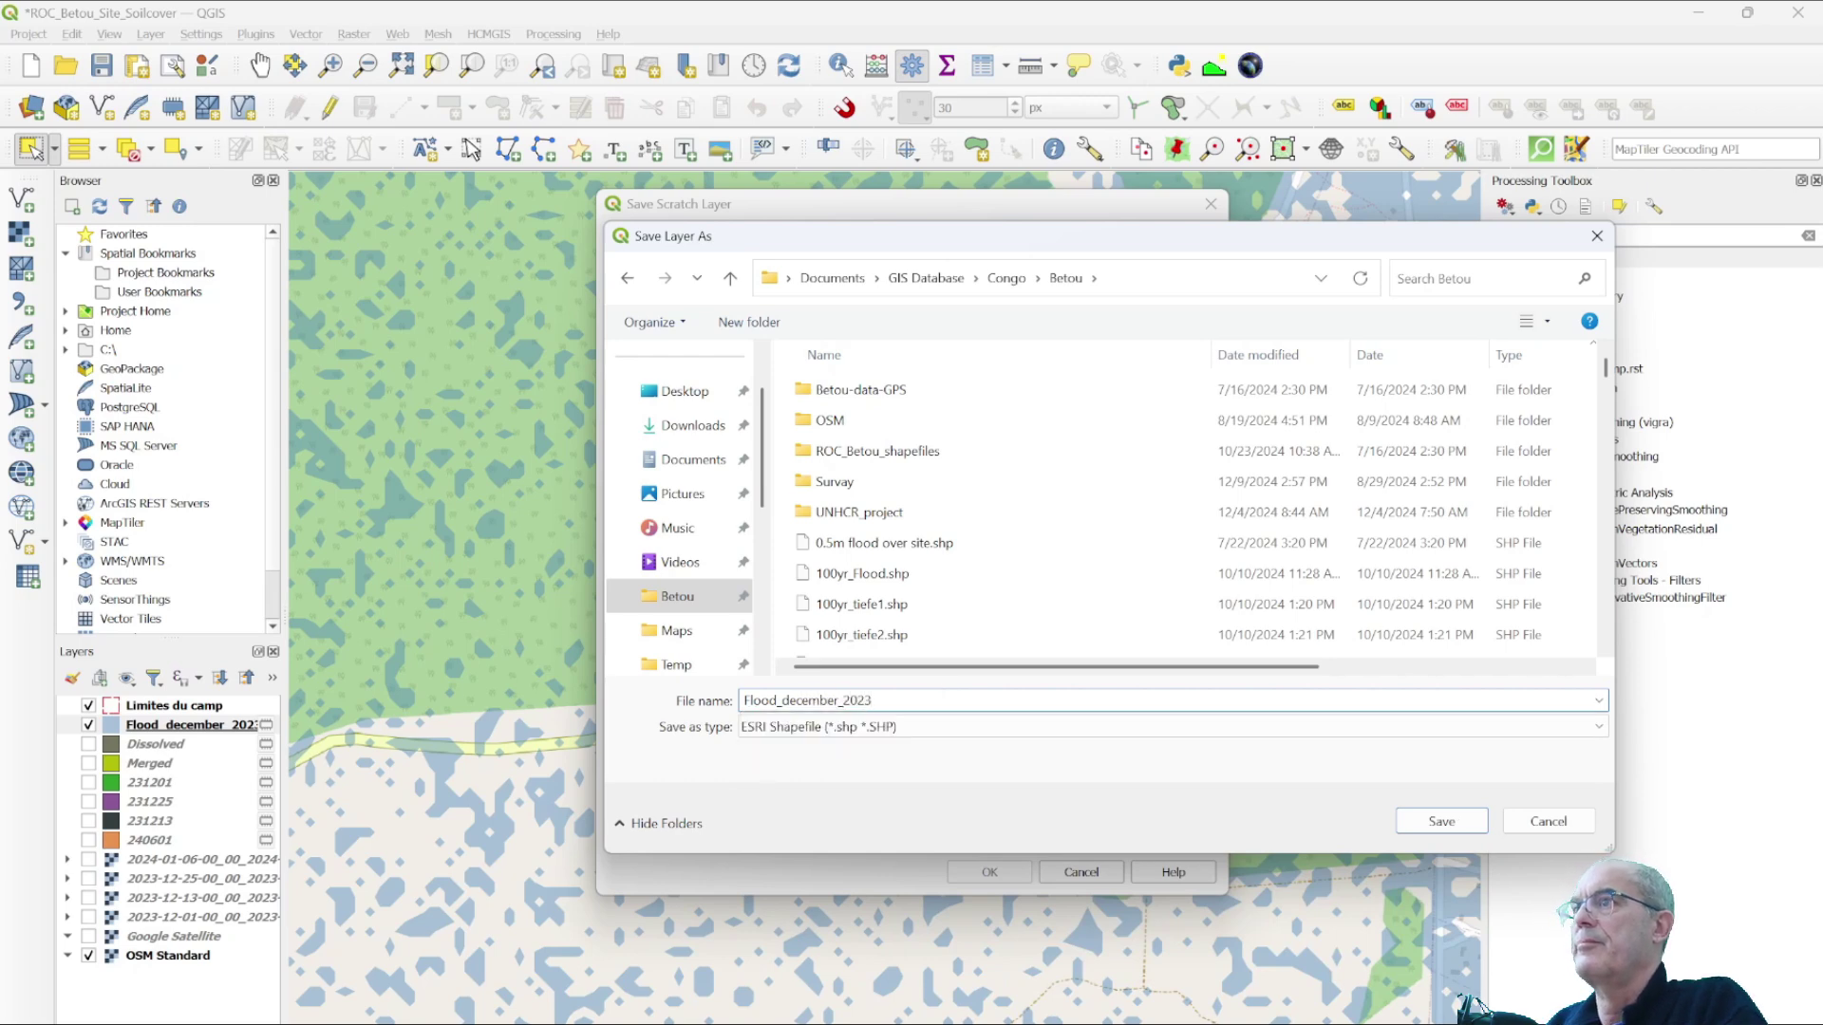